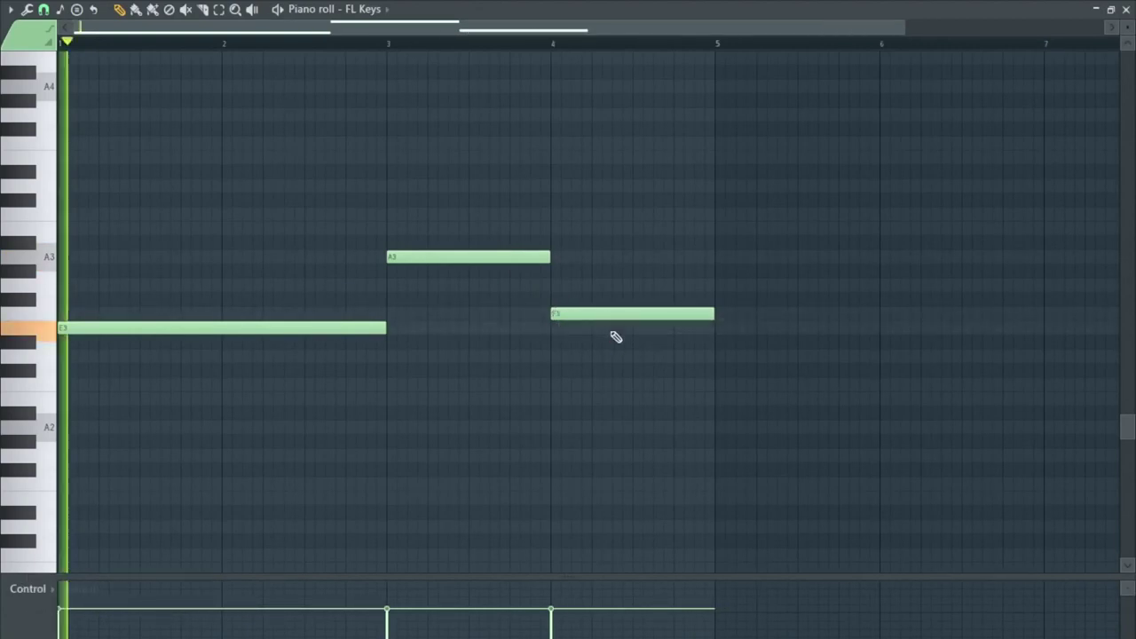
- Duplicate the four-bar E3, A3 and F3 note sequence into bars 5 to 8 of the FL Keys piano roll
scroll(608, 337, "down", 1)
left_click_drag(645, 461, 244, 225)
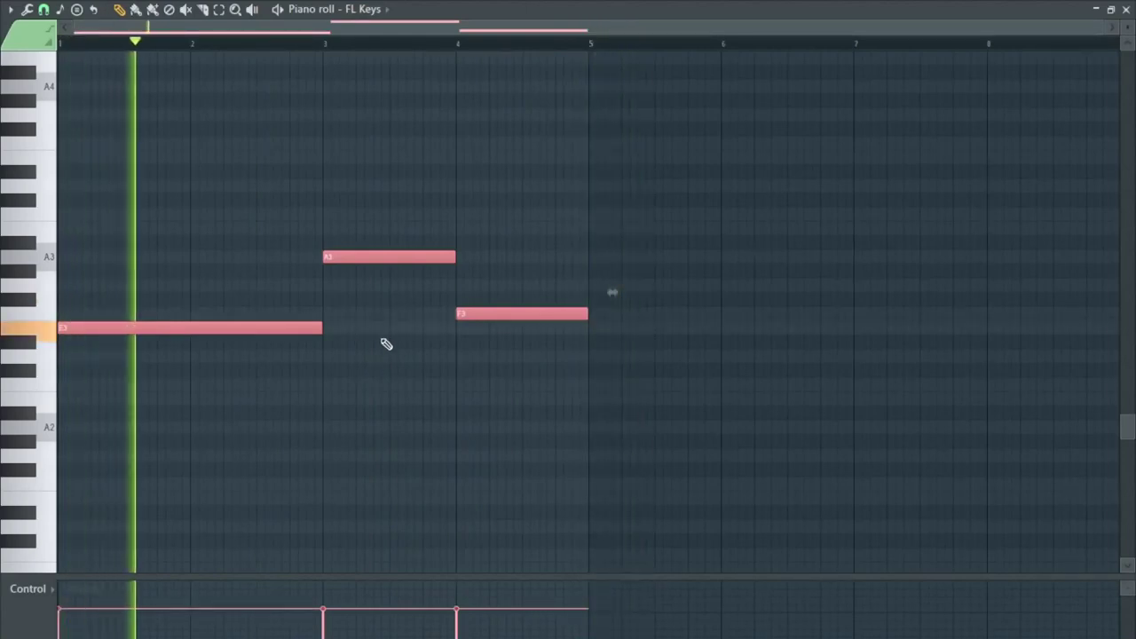
key("ctrl+b")
scroll(461, 325, "down", 1)
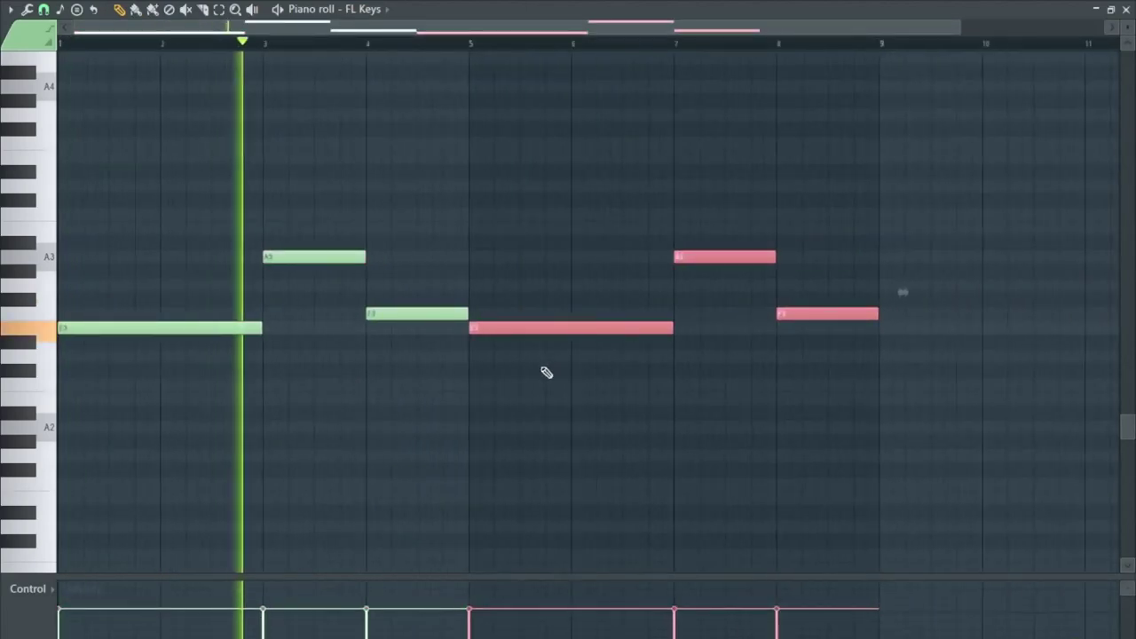
left_click(330, 383, "ctrl")
mouse_move(138, 326)
left_mouse_down()
mouse_move(193, 323)
mouse_move(128, 324)
left_mouse_up()
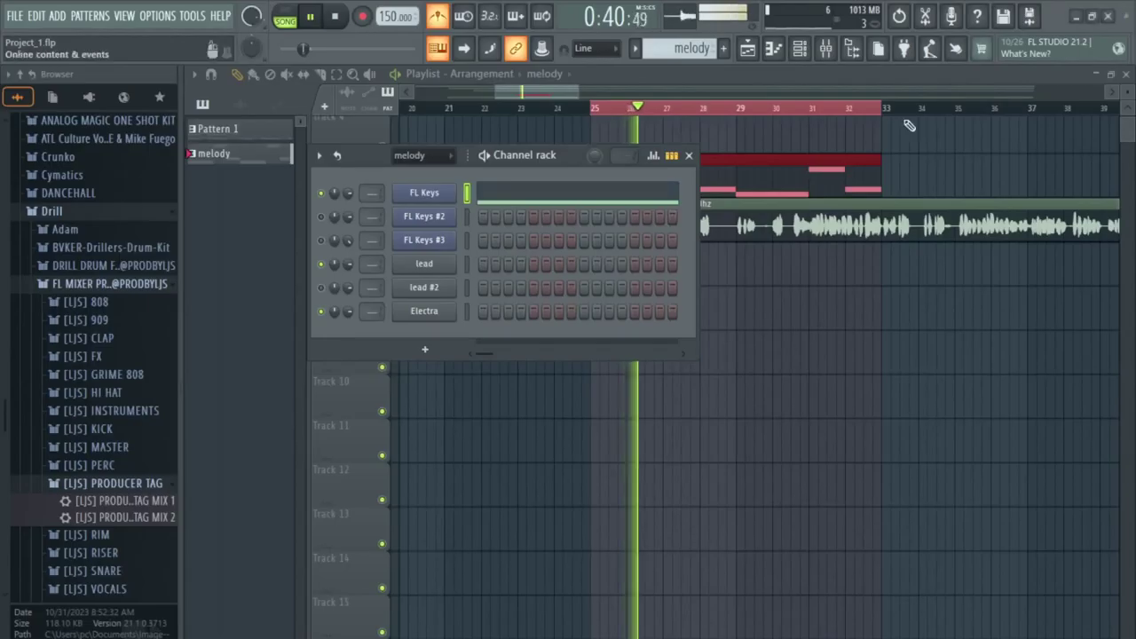
- Replace the first FL Keys channel with Xpand!2 and load Bigger Legato Pad+ from 014 Strings in part A
right_click(426, 195)
left_click(426, 194)
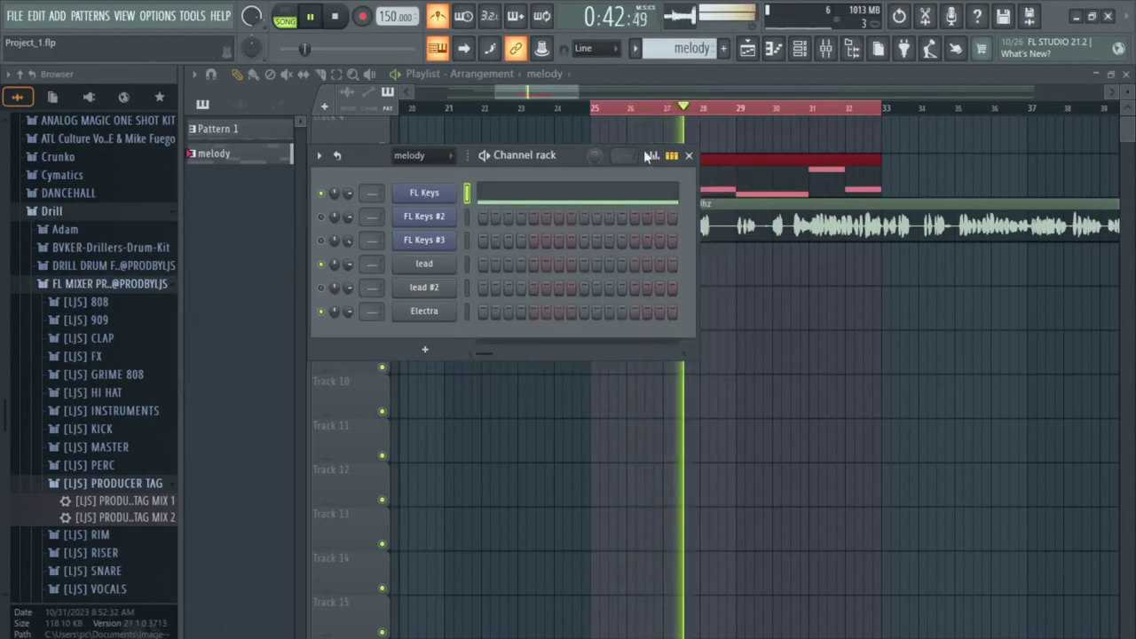
left_click_drag(563, 163, 605, 254)
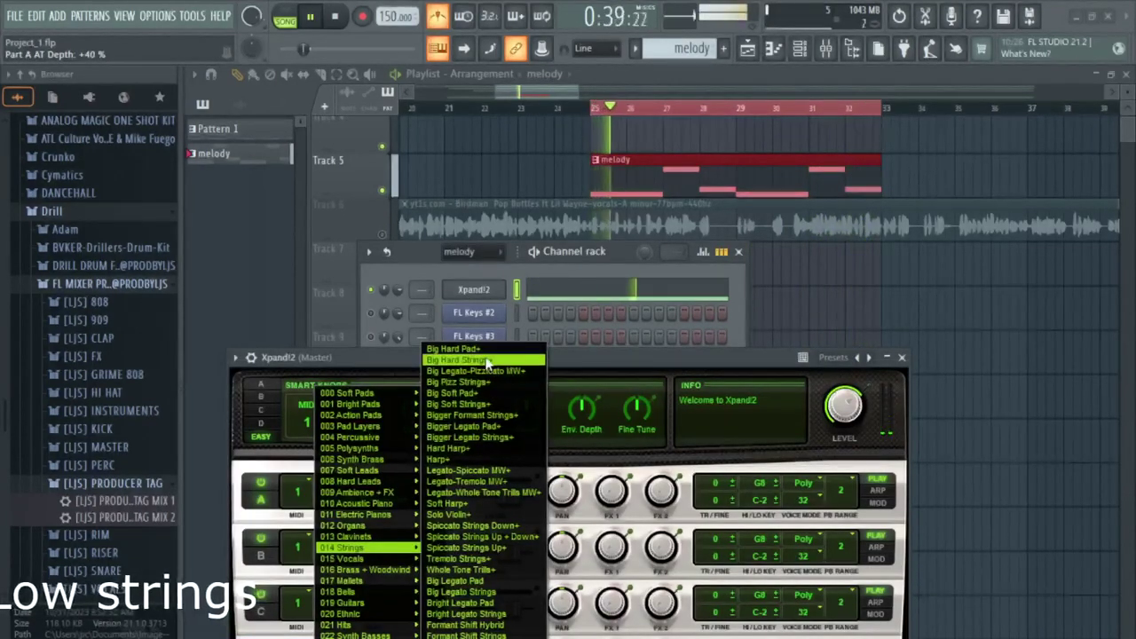
left_click(485, 427)
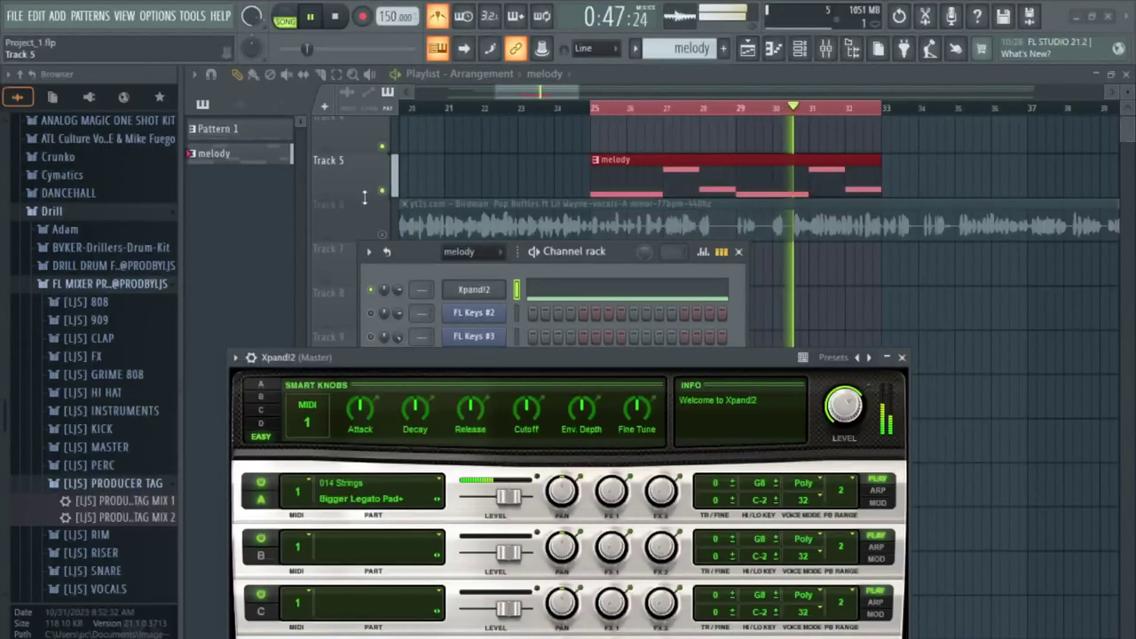
- Unmute the vocal on Track 6 and turn off the metronome
left_click(383, 236)
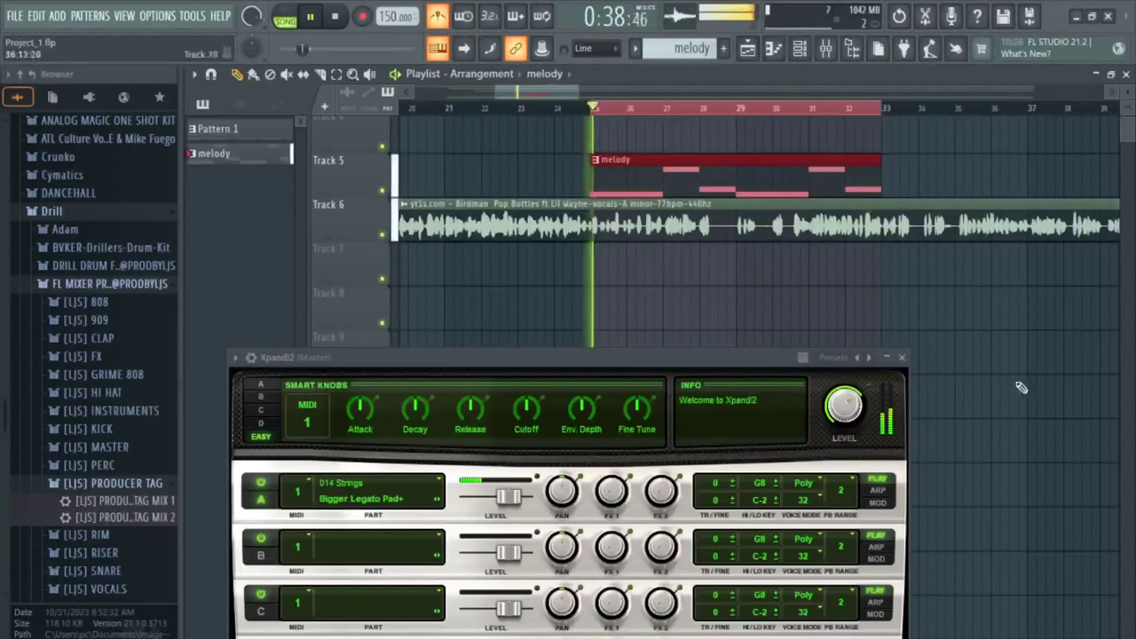
left_click(903, 358)
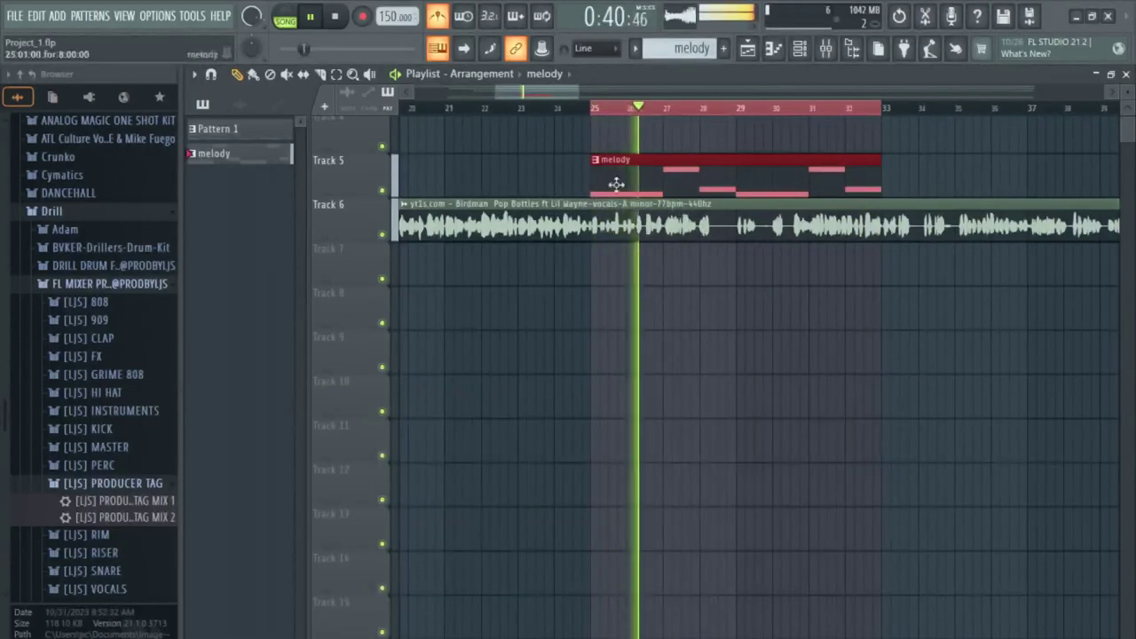
left_click(801, 50)
right_click(489, 317)
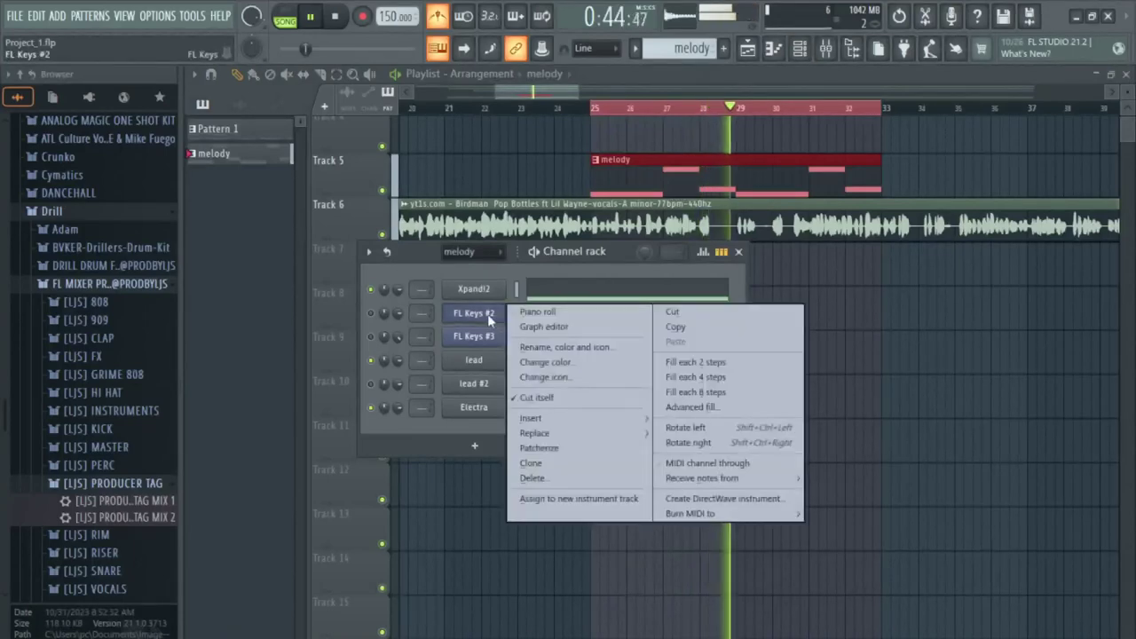
left_click(438, 16)
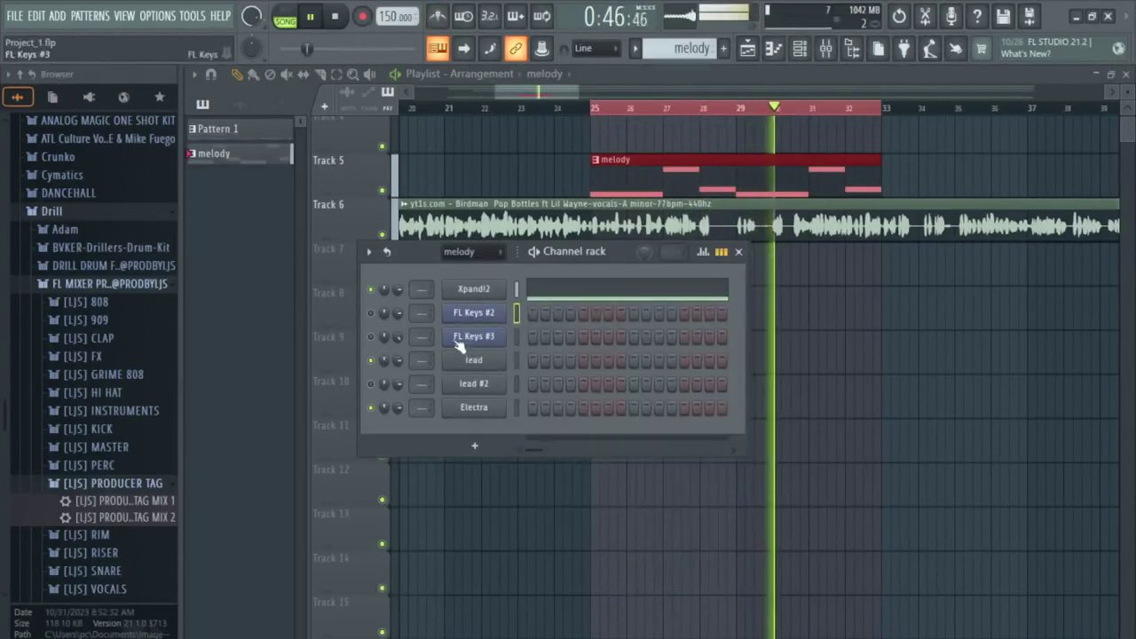
- Open the piano roll of FL Keys #2 and place a short A5 note at the start of bar 1
right_click(472, 320)
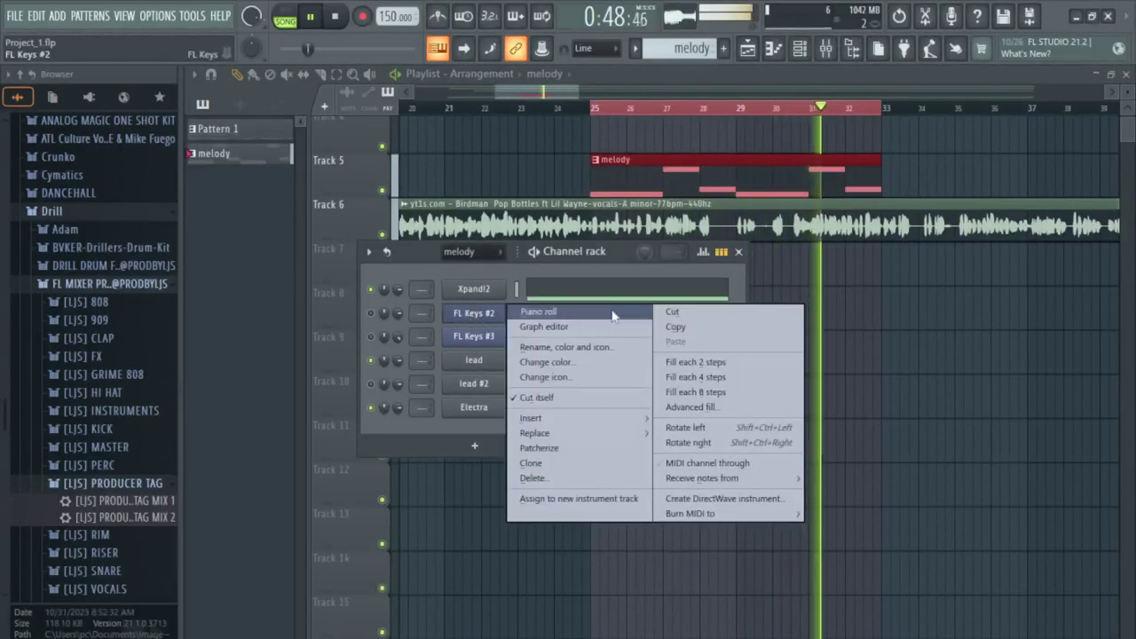
left_click(530, 312)
scroll(115, 374, "up", 3)
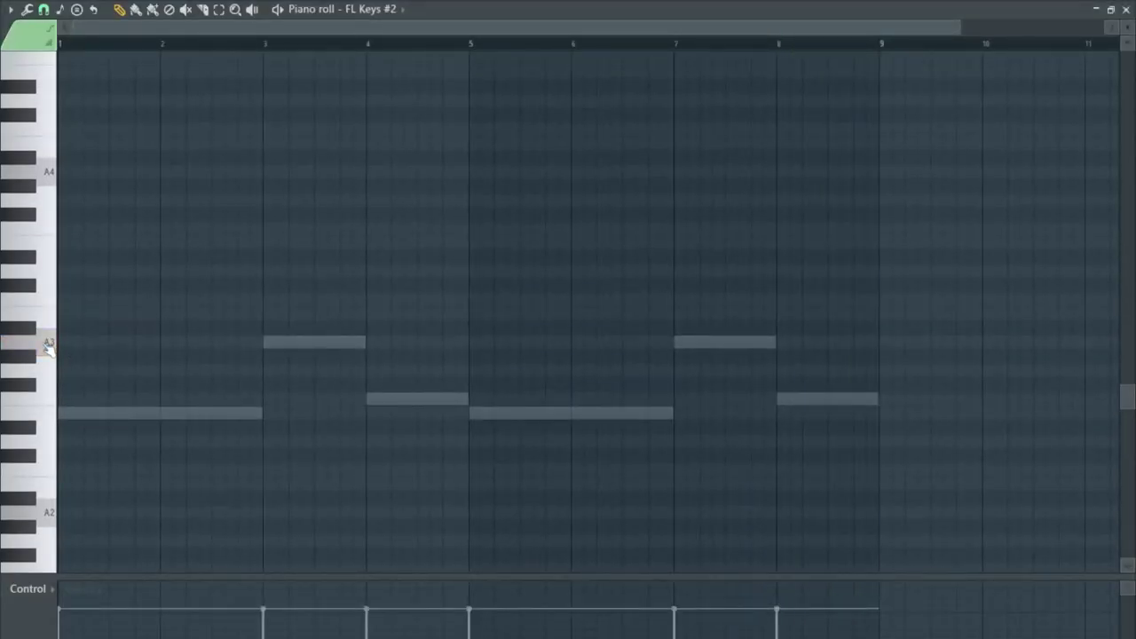
scroll(46, 338, "up", 9)
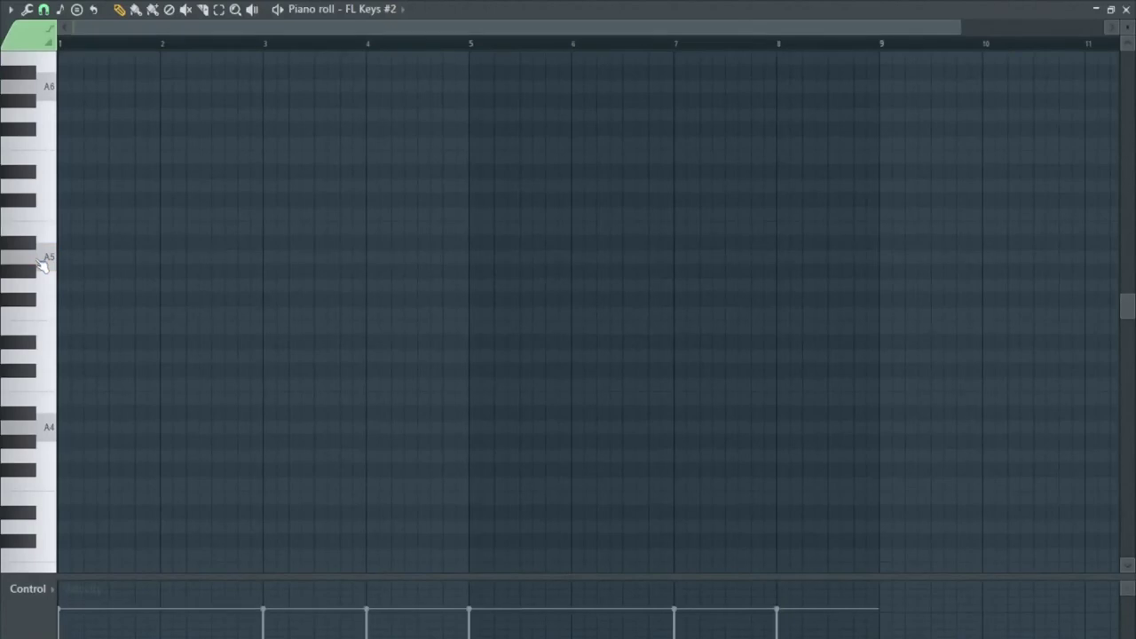
key("space")
scroll(39, 314, "up", 3)
key("space")
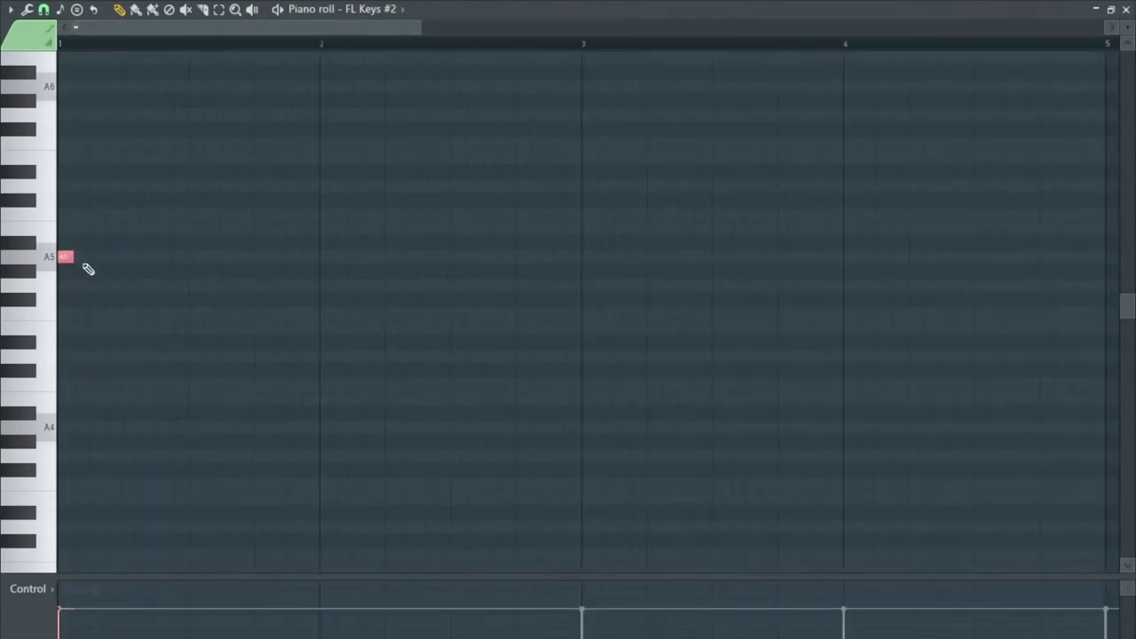
- Add short A5 notes on the remaining three beats of bar 1 and play the pattern back
key("space")
left_click(97, 259)
key("space")
key("space")
right_click(135, 261)
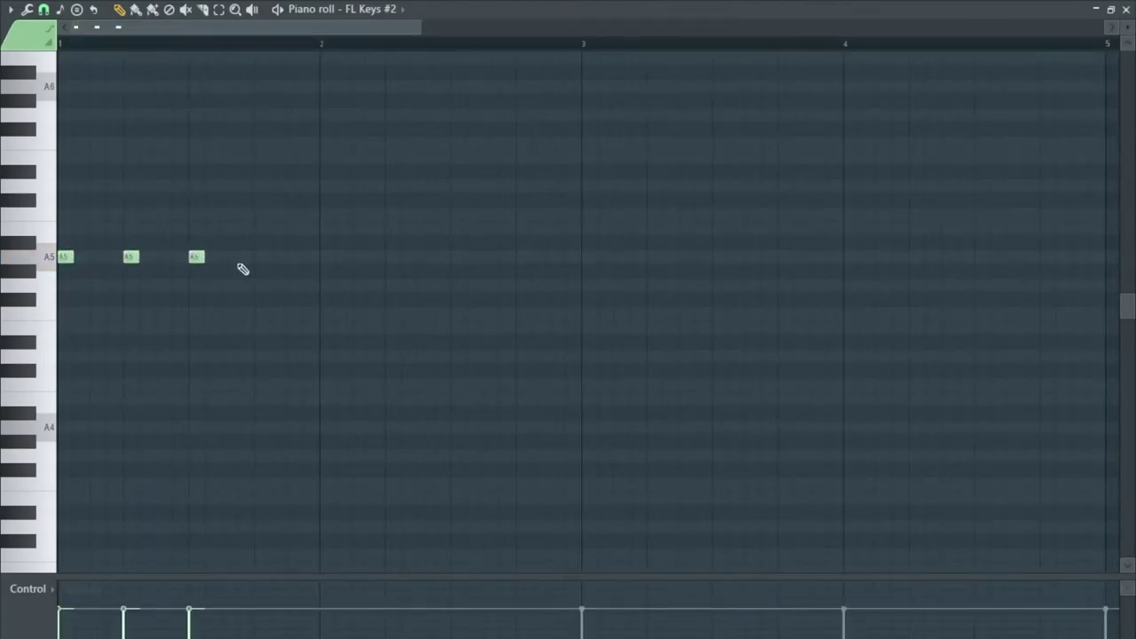
scroll(302, 307, "down", 1)
key("space")
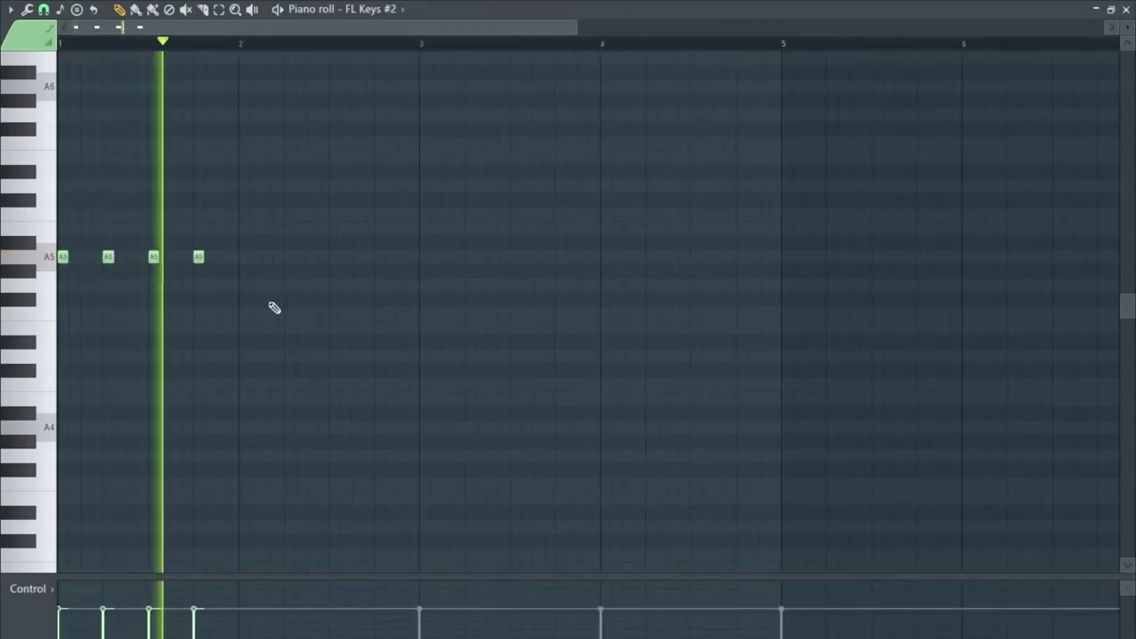
left_click(1125, 9)
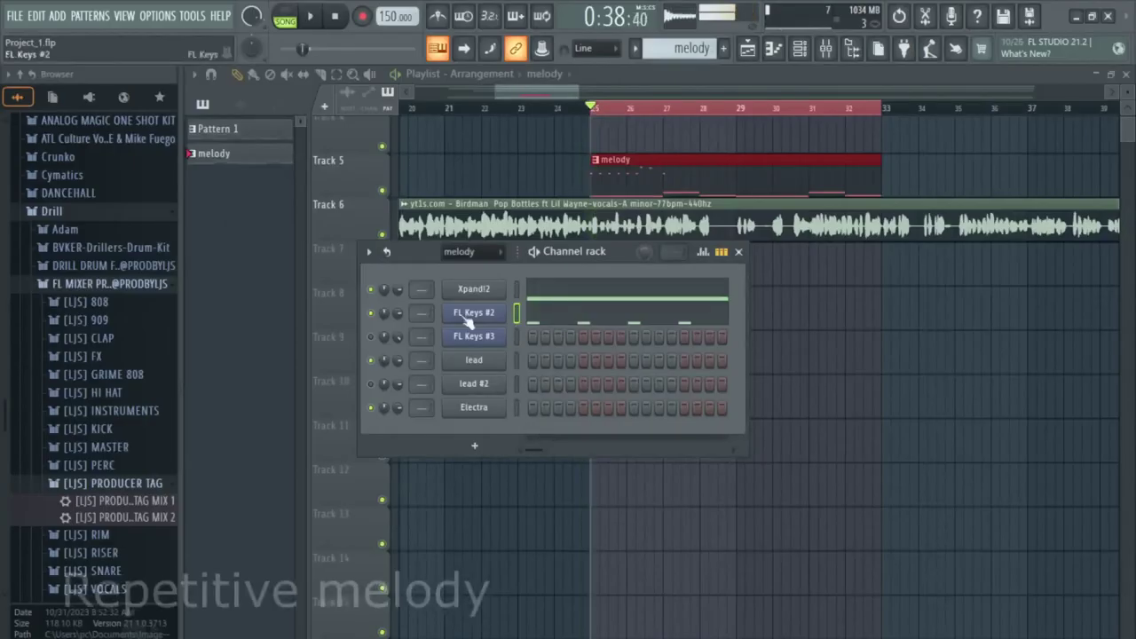
- Duplicate the whole four-bar FL Keys #2 melody into bars 5 to 8
key("space")
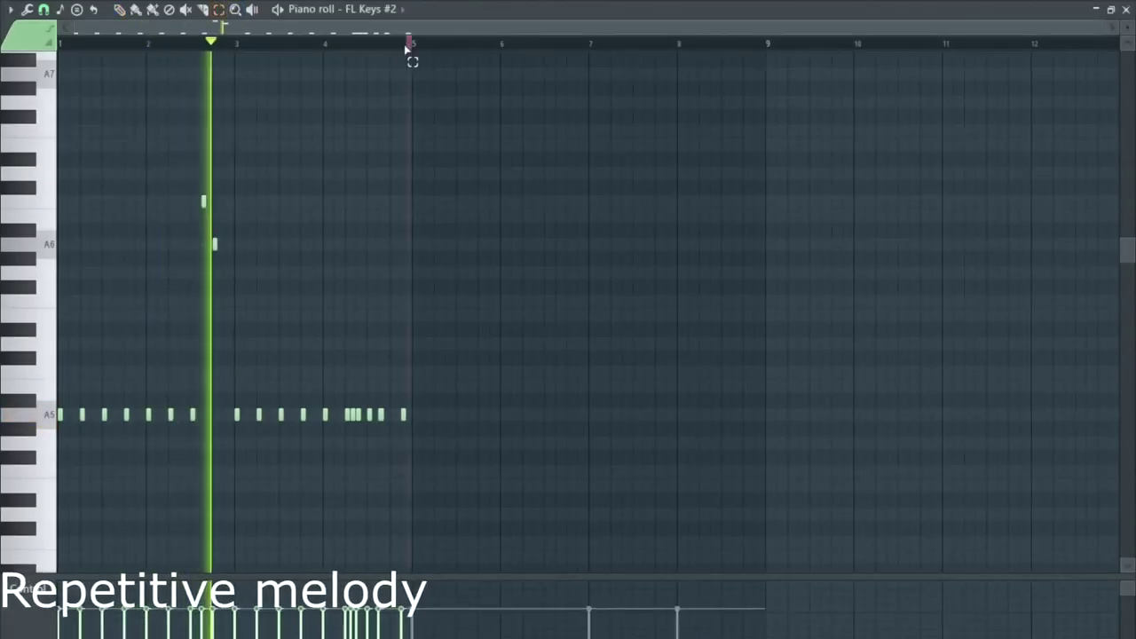
key("ctrl+a")
key("ctrl+b")
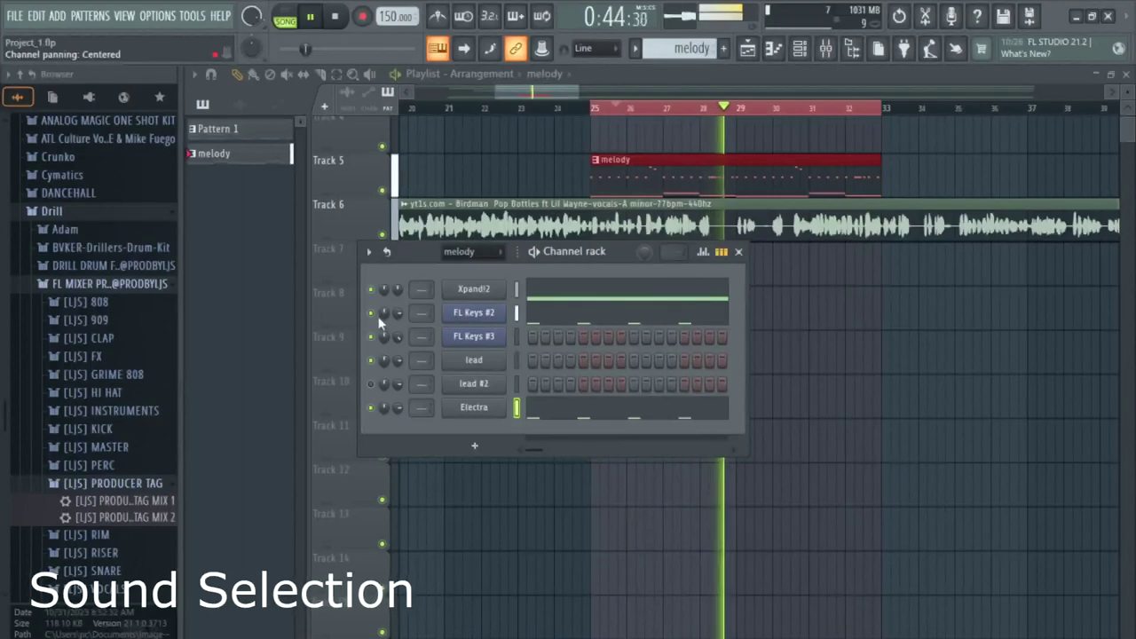
- Mute the FL Keys #2 channel and open the Electra channel's notes in the piano roll
left_click(371, 313)
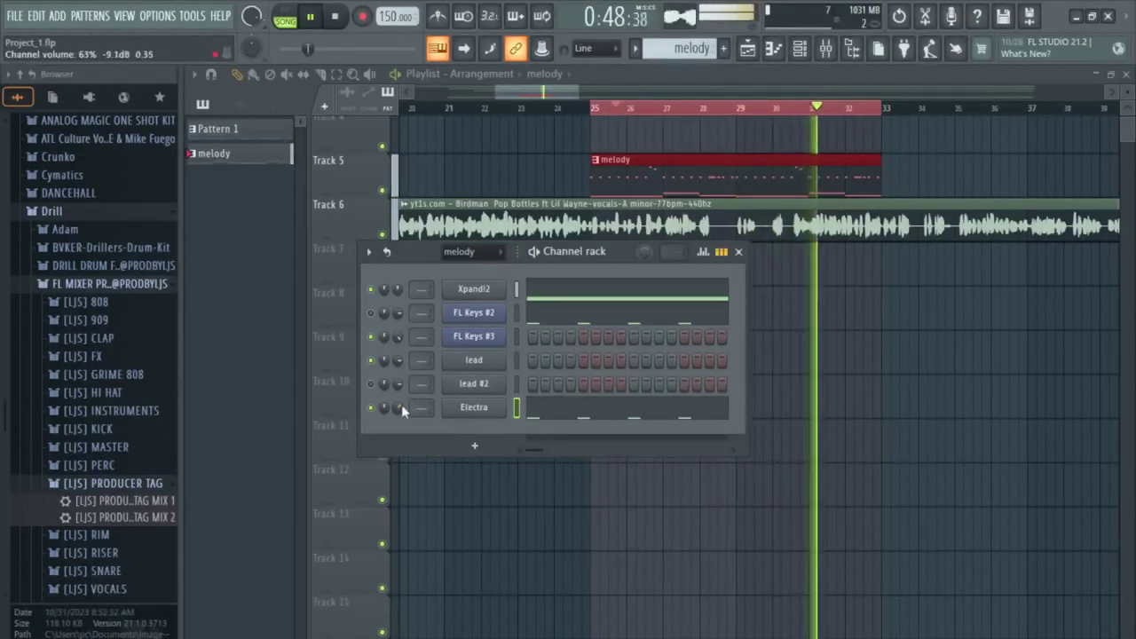
left_click(568, 418)
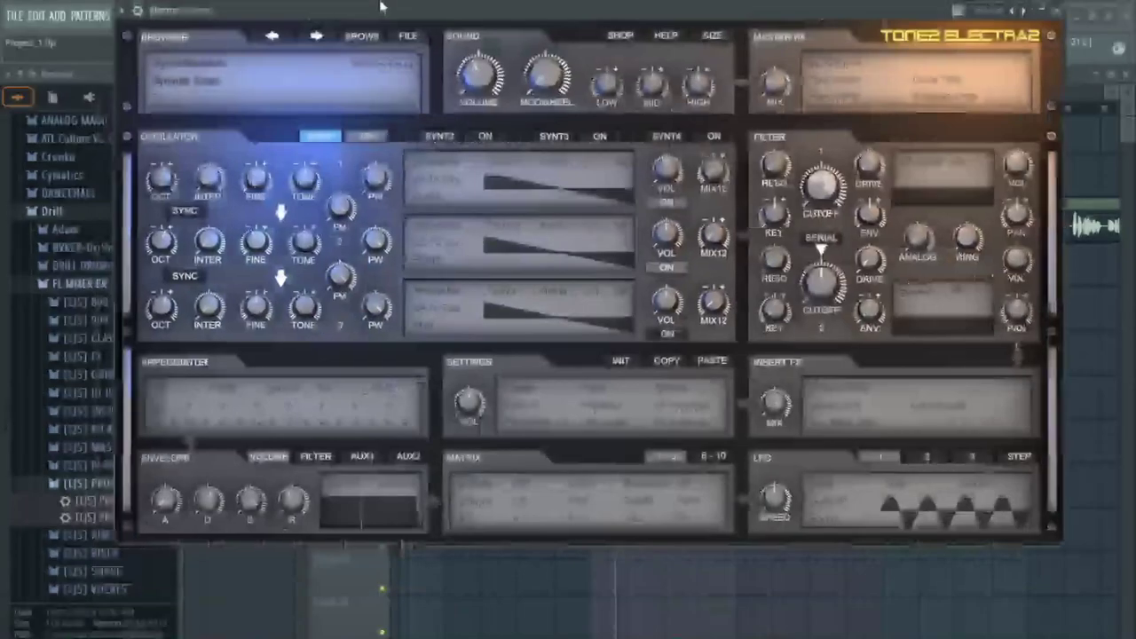
- Open the preset browsers of the Electra2 synth and of the ARP 2600 V on the lead #2 channel
left_click_drag(382, 6, 363, 88)
left_click(353, 118)
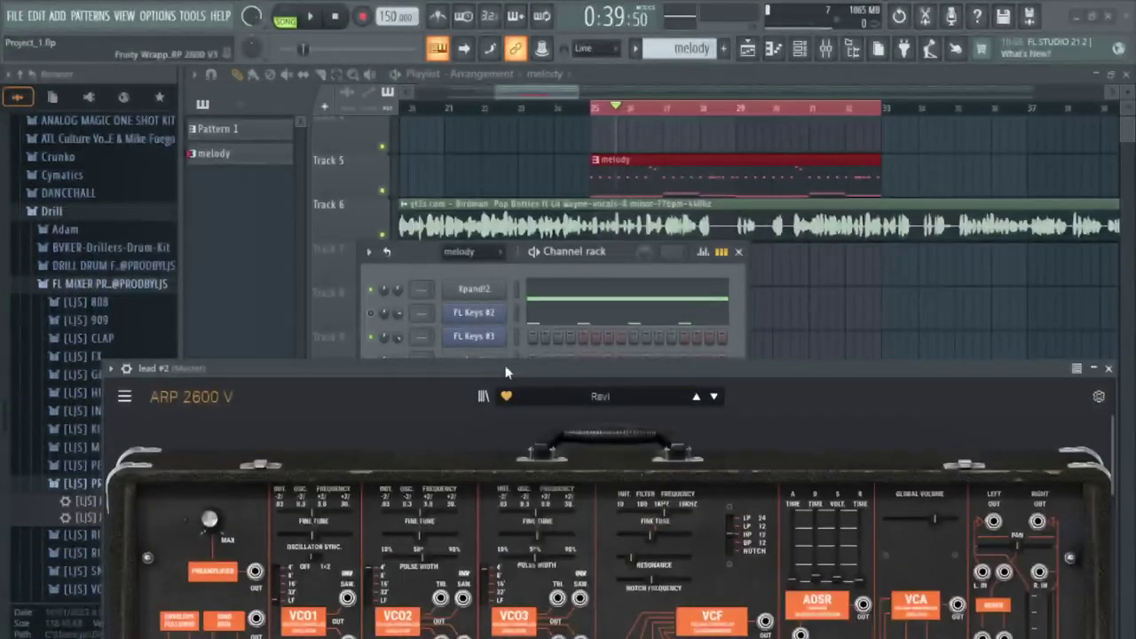
left_click_drag(506, 373, 415, 76)
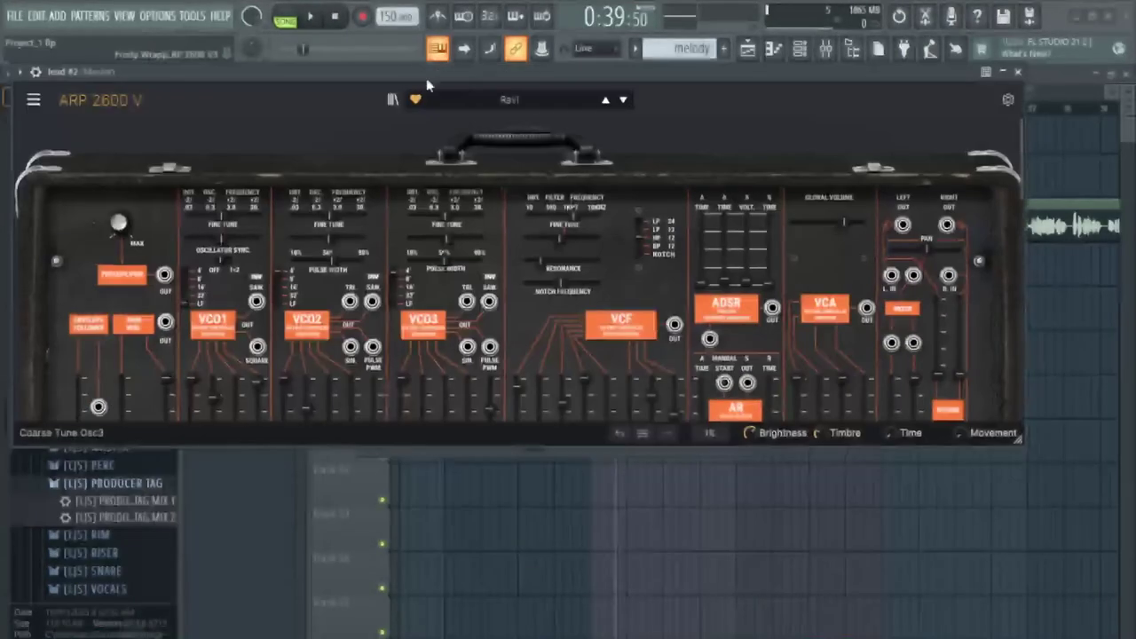
left_click(510, 99)
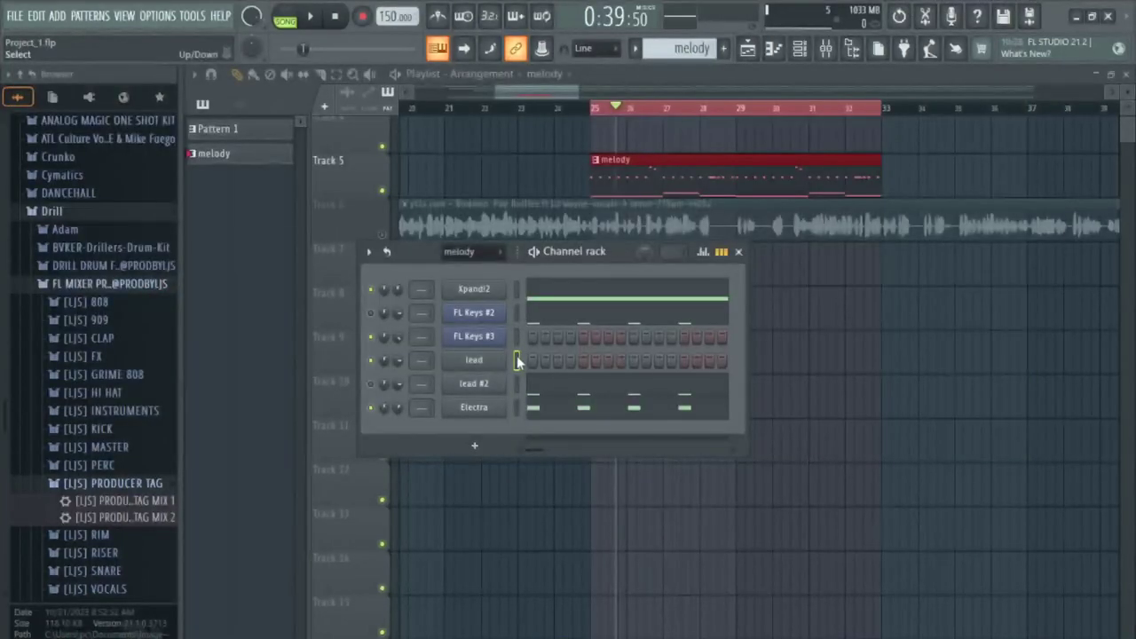
- Paste the copied melody notes into the lead channel and start playback
key("ctrl+v")
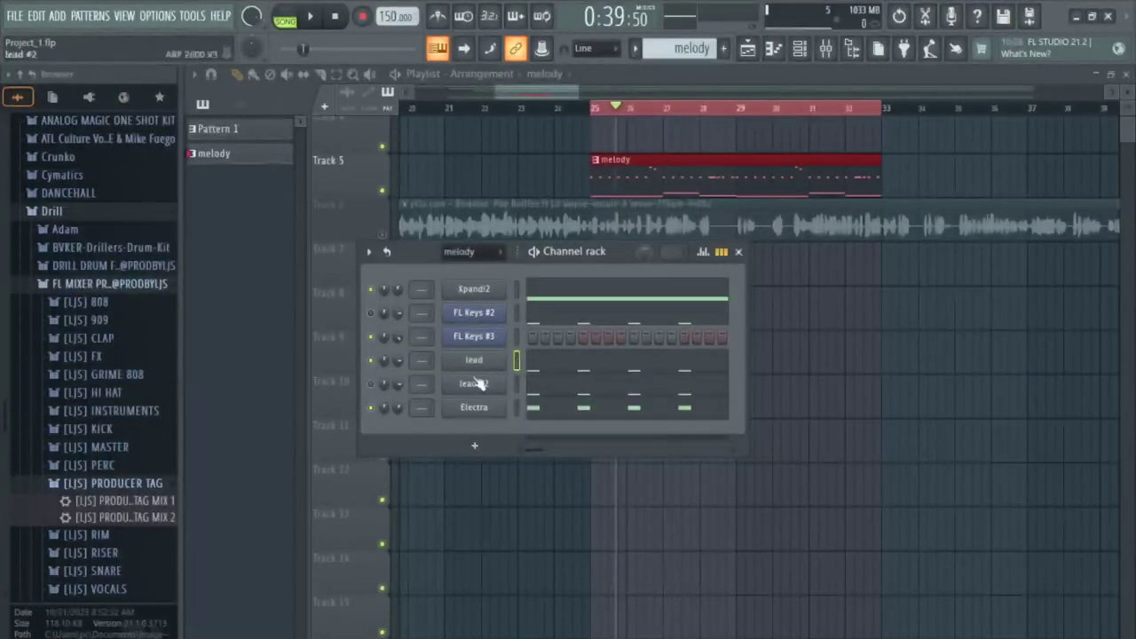
key("space")
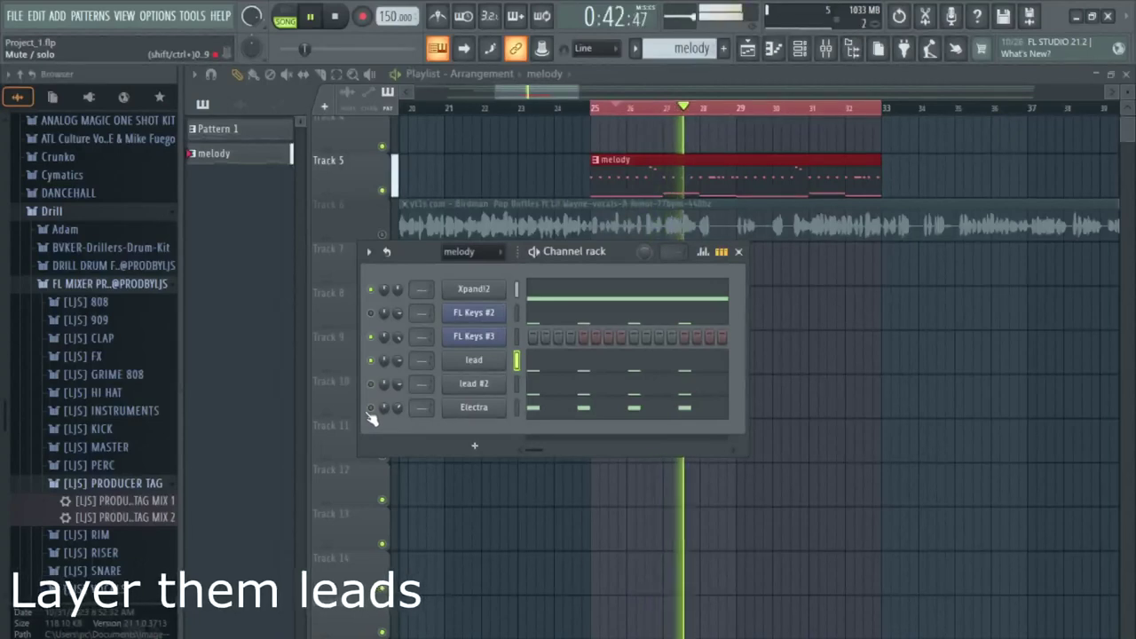
- In the lead channel's piano roll, move the A6 note in bar 2 two sixteenth-note steps later
left_click(572, 376)
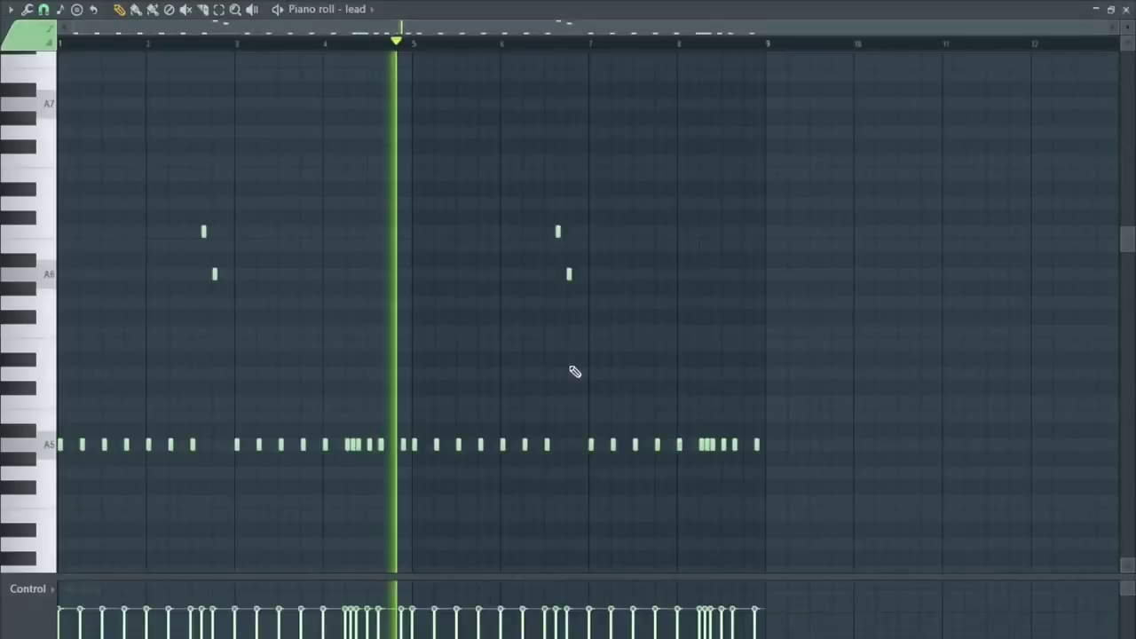
scroll(677, 287, "down", 3, "ctrl")
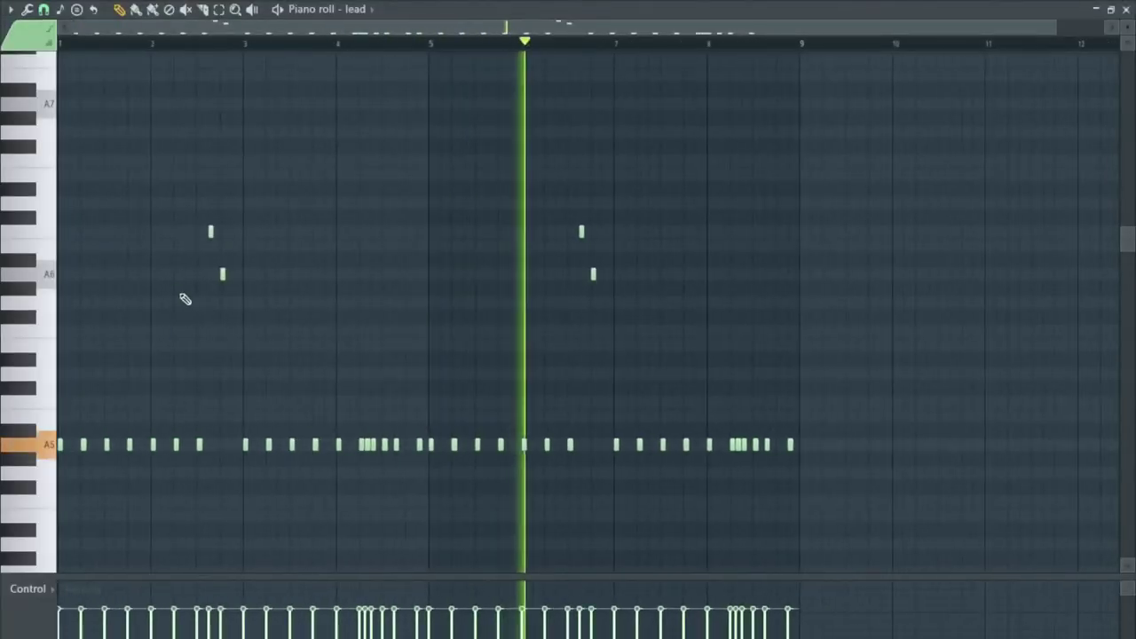
scroll(482, 289, "up", 4, "ctrl")
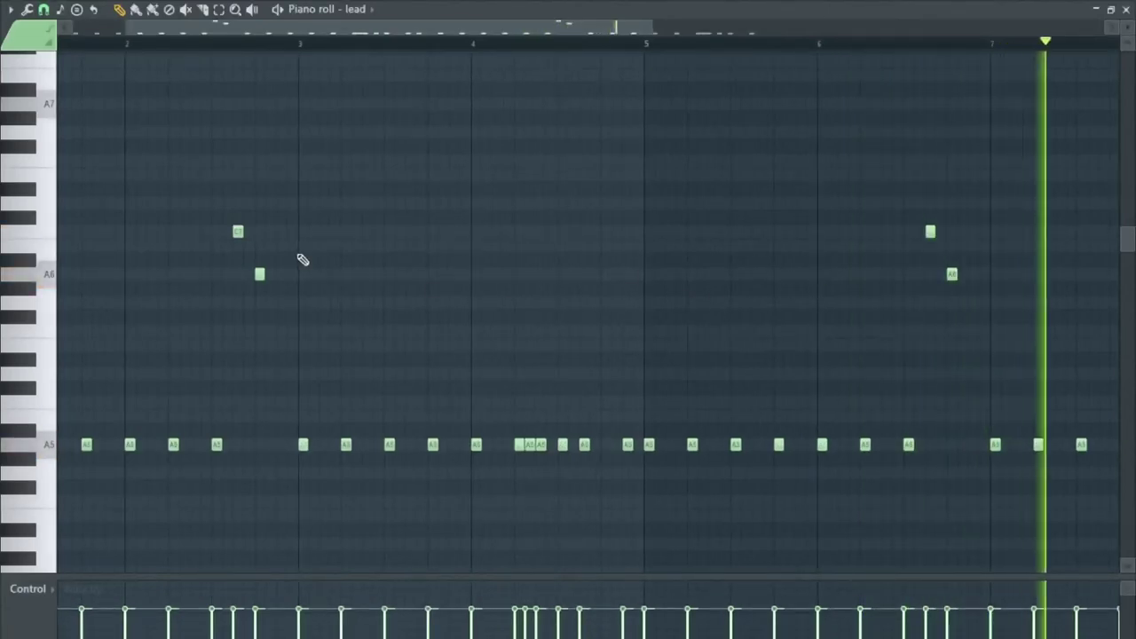
scroll(204, 266, "up", 3, "ctrl")
scroll(183, 181, "down", 1, "ctrl")
scroll(226, 297, "up", 4, "ctrl")
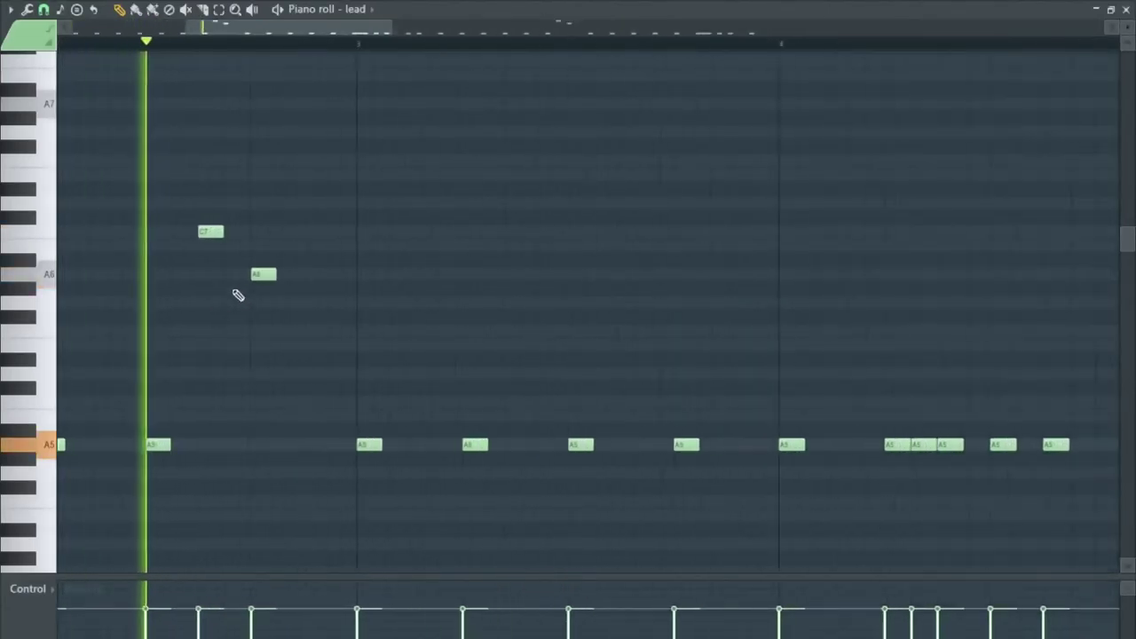
left_click_drag(259, 272, 336, 272)
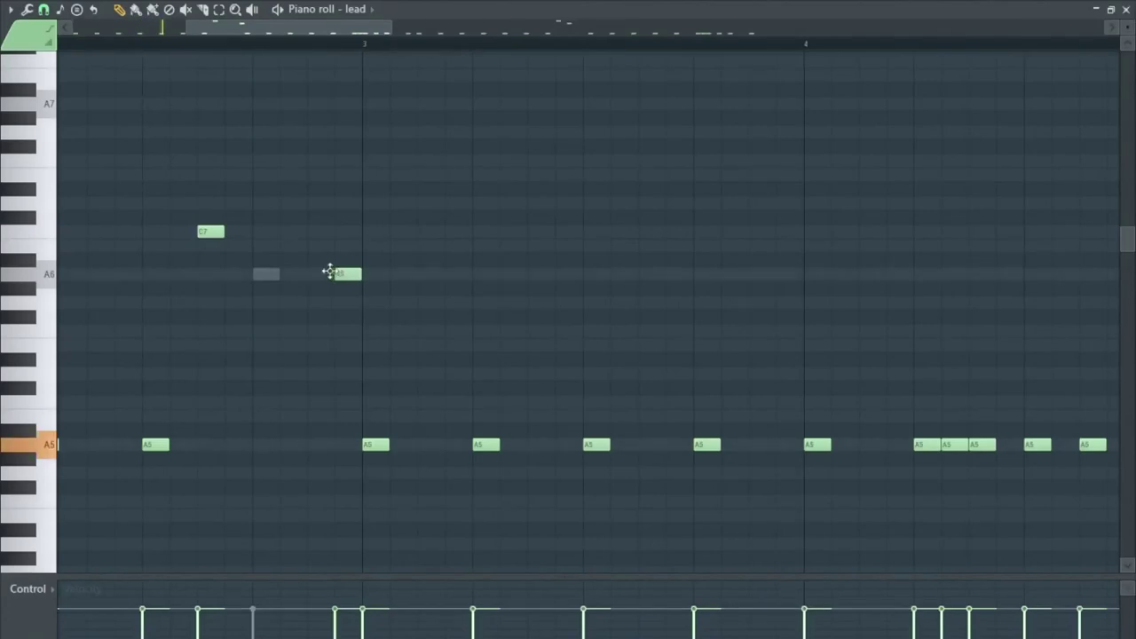
scroll(395, 321, "down", 2, "ctrl")
scroll(310, 352, "down", 3, "ctrl")
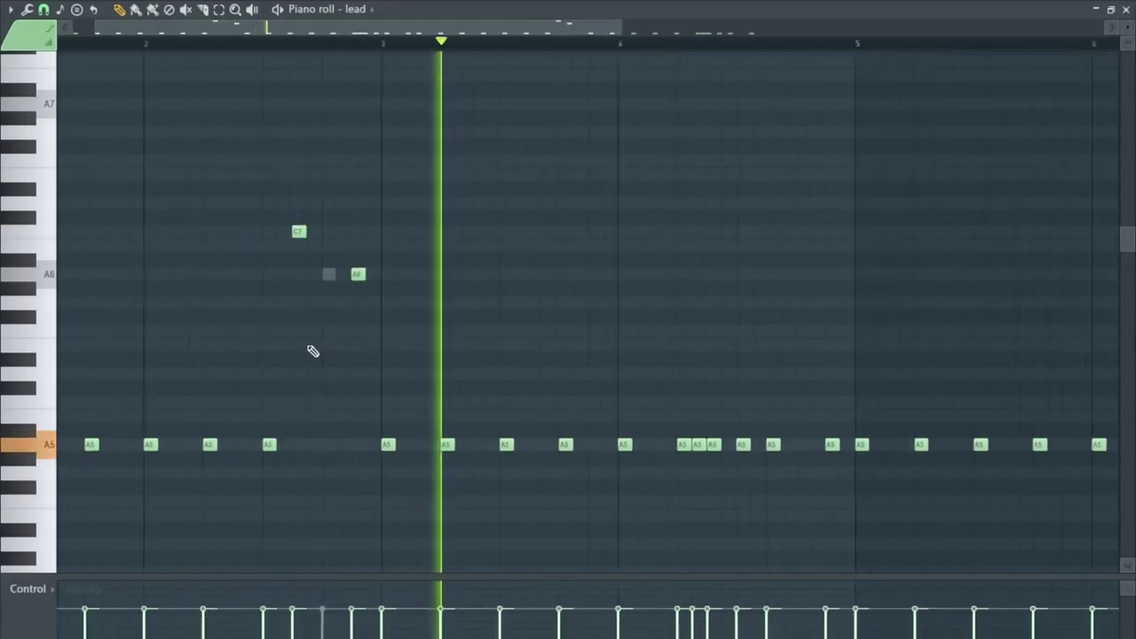
- Move the lead's A6 note in bar 6 two sixteenth-note steps later and close the piano roll
scroll(604, 284, "up", 5, "ctrl")
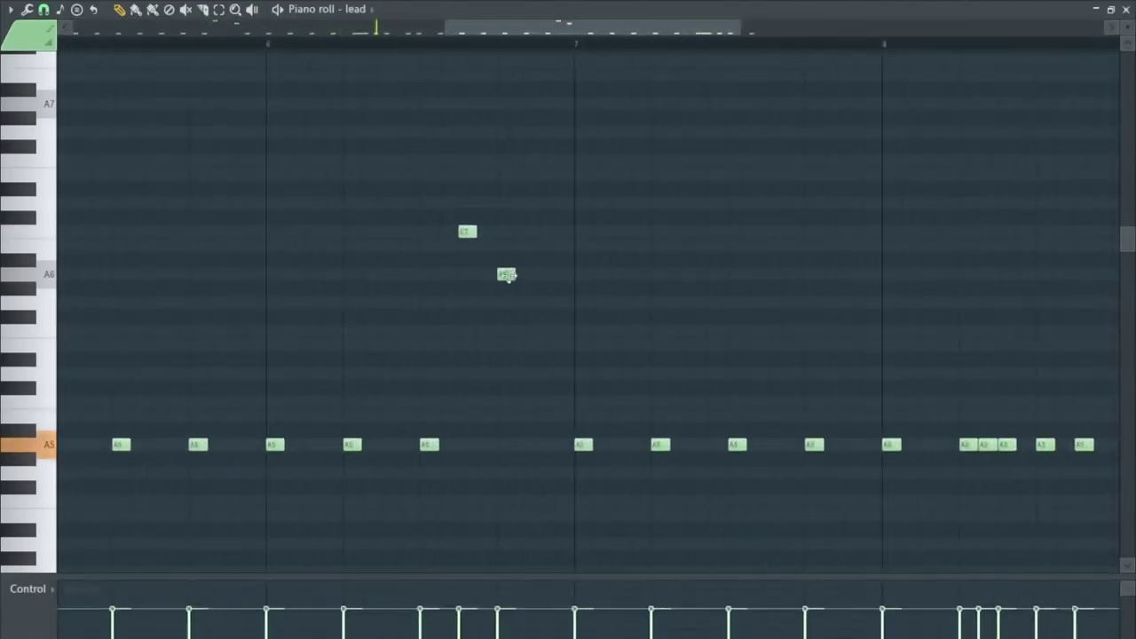
scroll(539, 282, "down", 3, "ctrl")
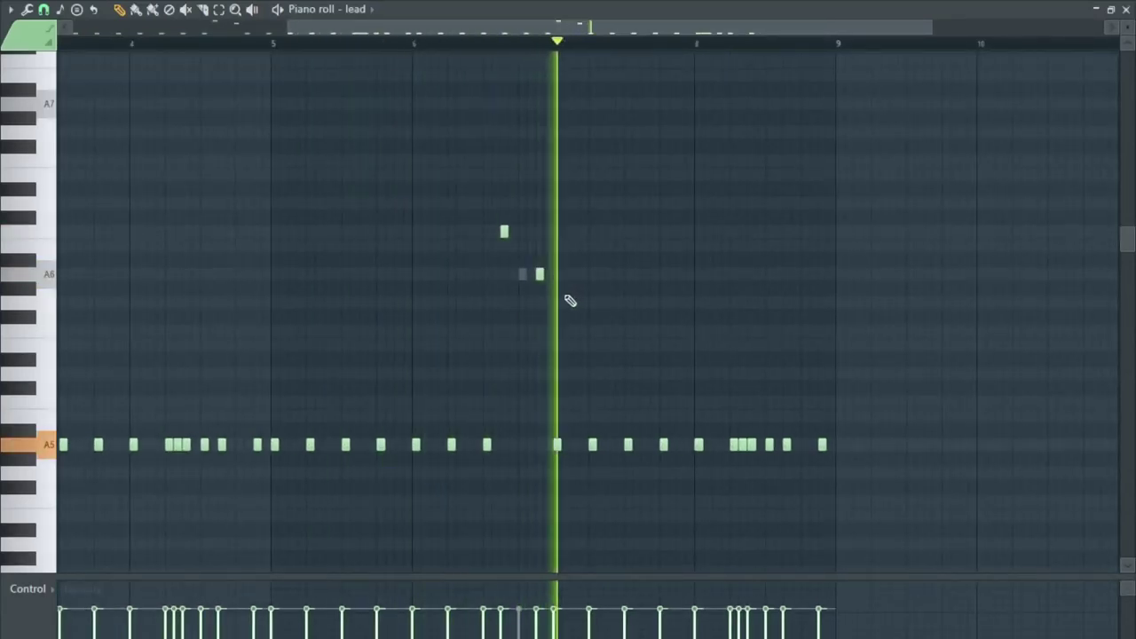
scroll(562, 305, "down", 2, "ctrl")
left_click(1127, 10)
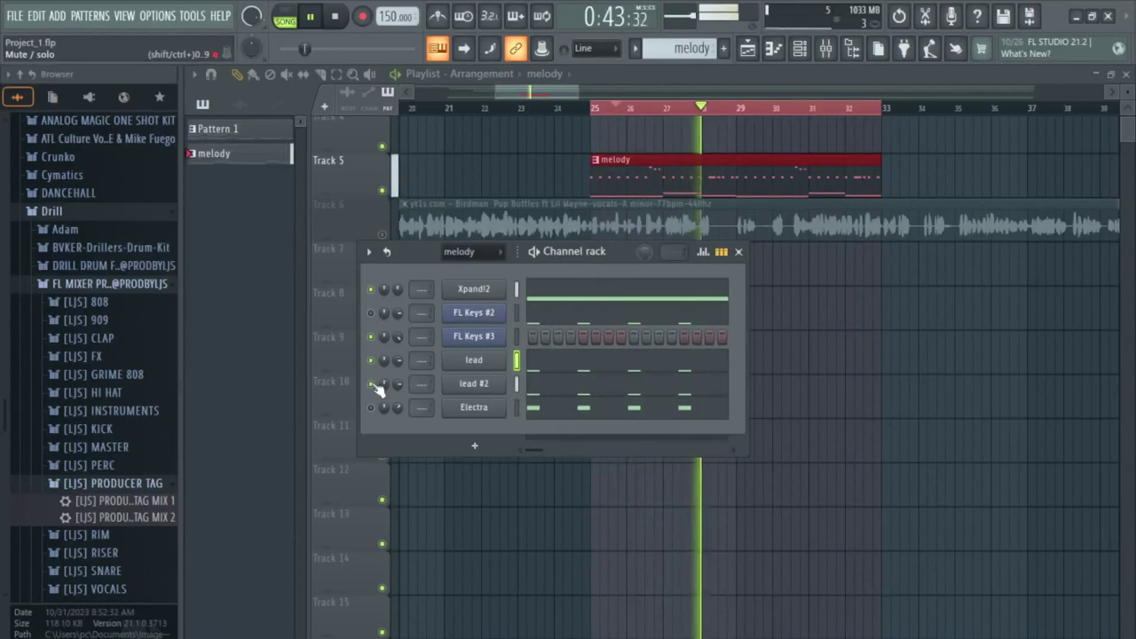
- In lead #2's piano roll, move the A6 notes in bars 2 and 6 two sixteenth-note steps later
left_click(554, 395)
scroll(568, 370, "up", 3)
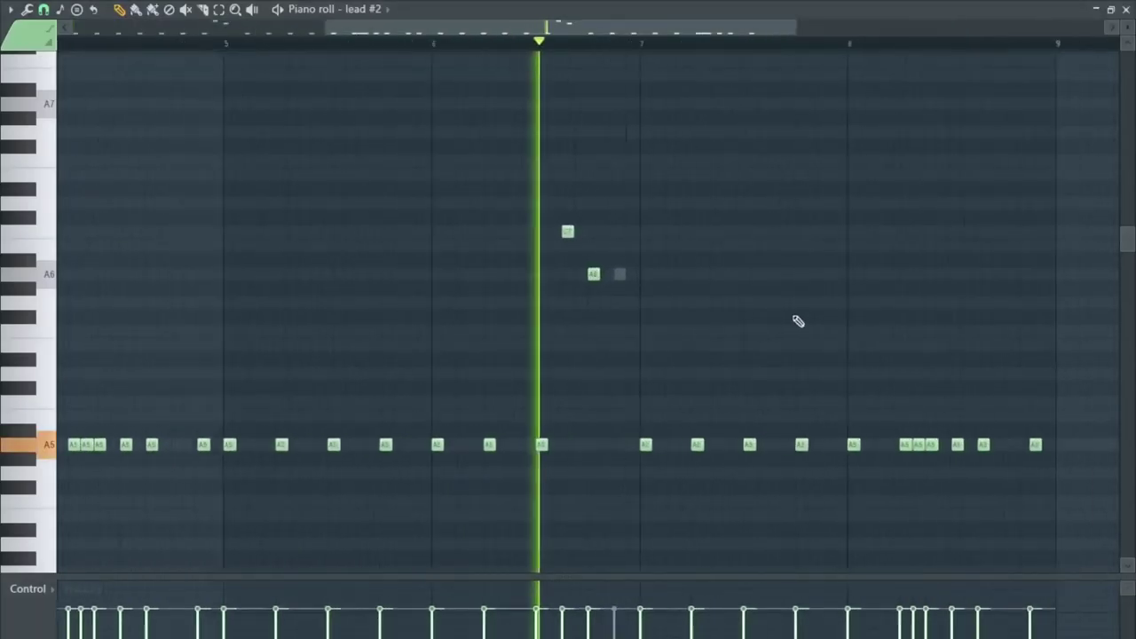
scroll(751, 299, "down", 3)
left_click_drag(743, 292, 175, 274)
scroll(213, 275, "up", 3)
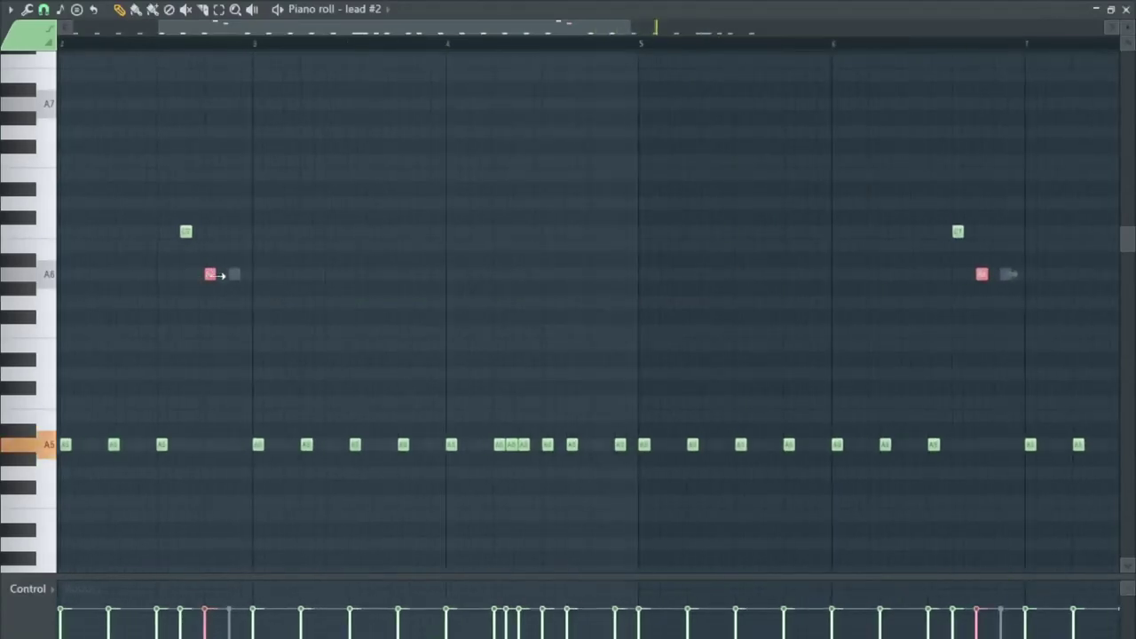
scroll(386, 320, "down", 4)
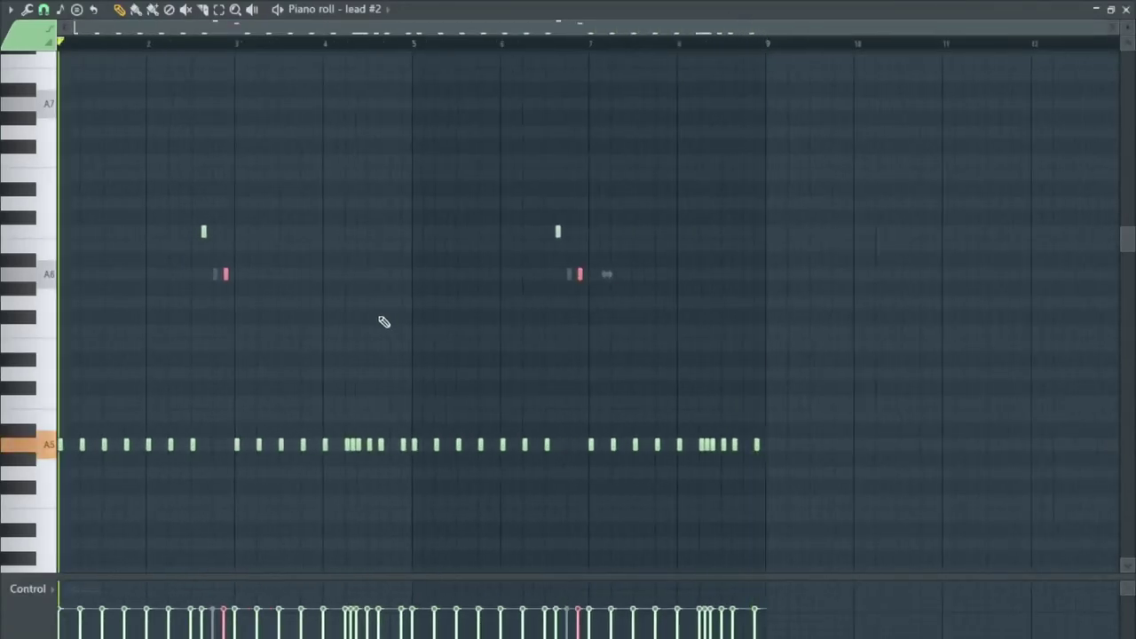
scroll(152, 325, "up", 3)
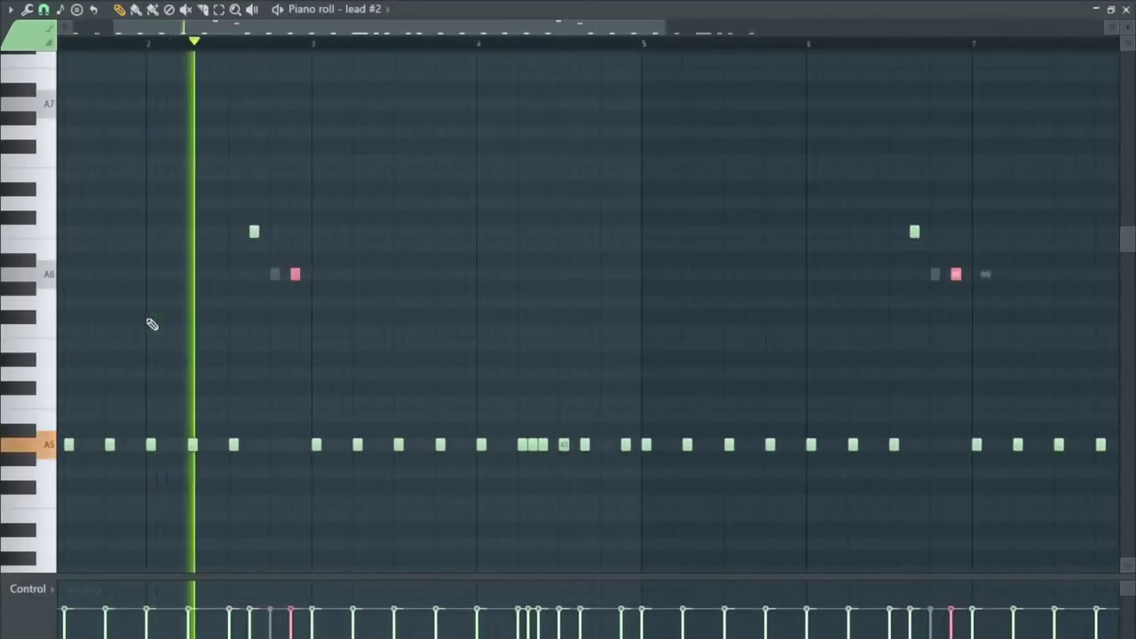
scroll(151, 325, "down", 3)
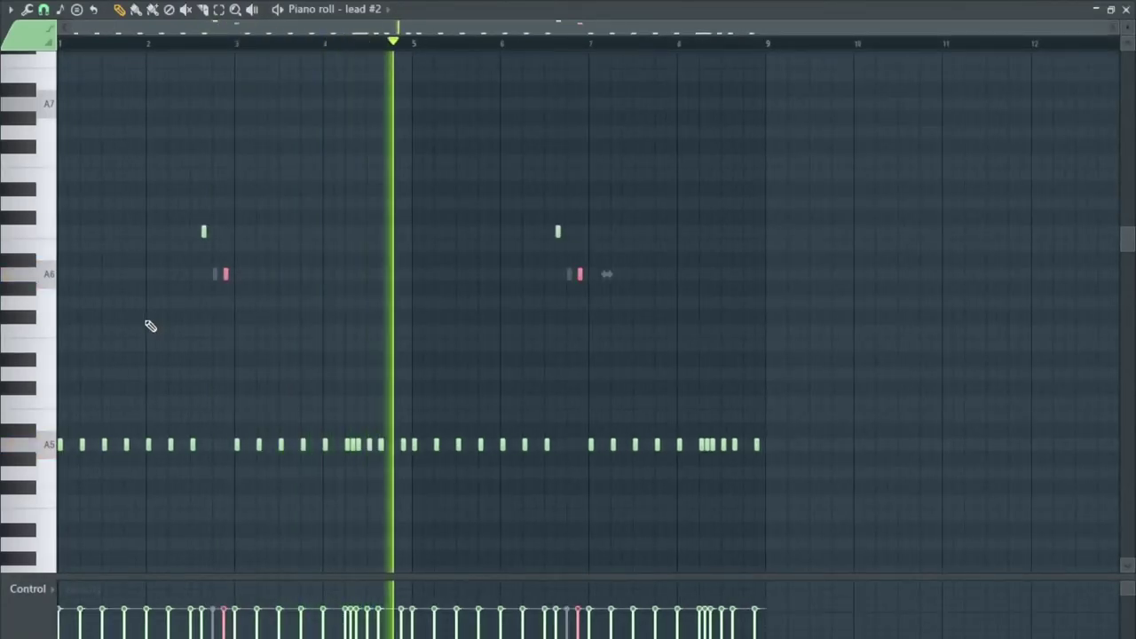
scroll(772, 577, "up", 2)
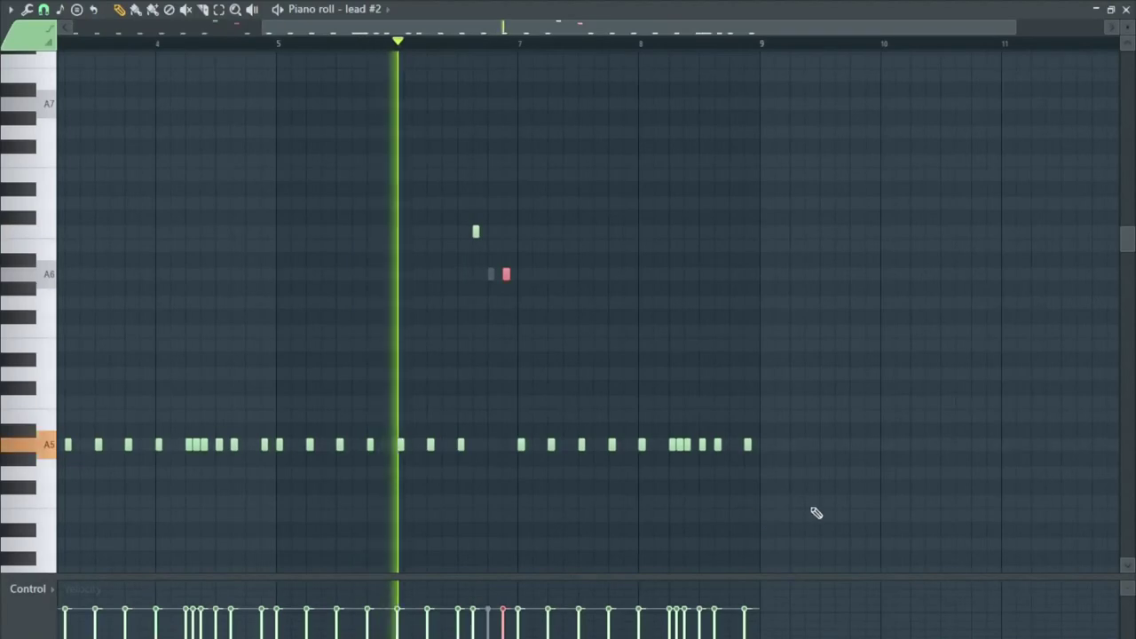
- Randomize the velocities of all lead #2 notes with bipolar levels and accept the change
scroll(803, 510, "down", 2)
key("ctrl+a")
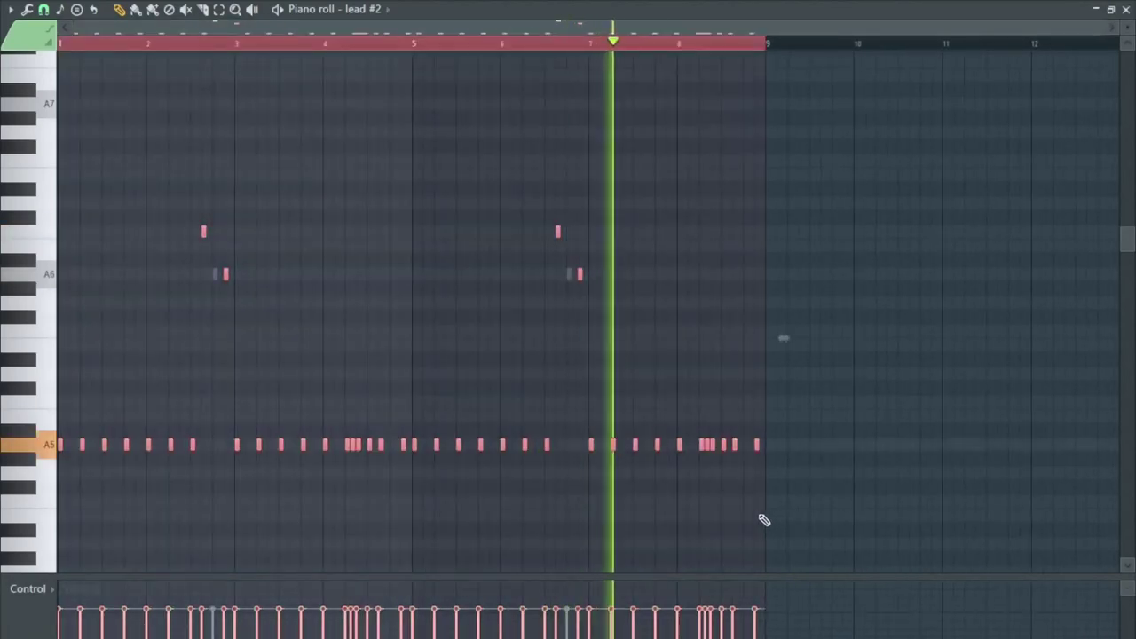
key("alt+r")
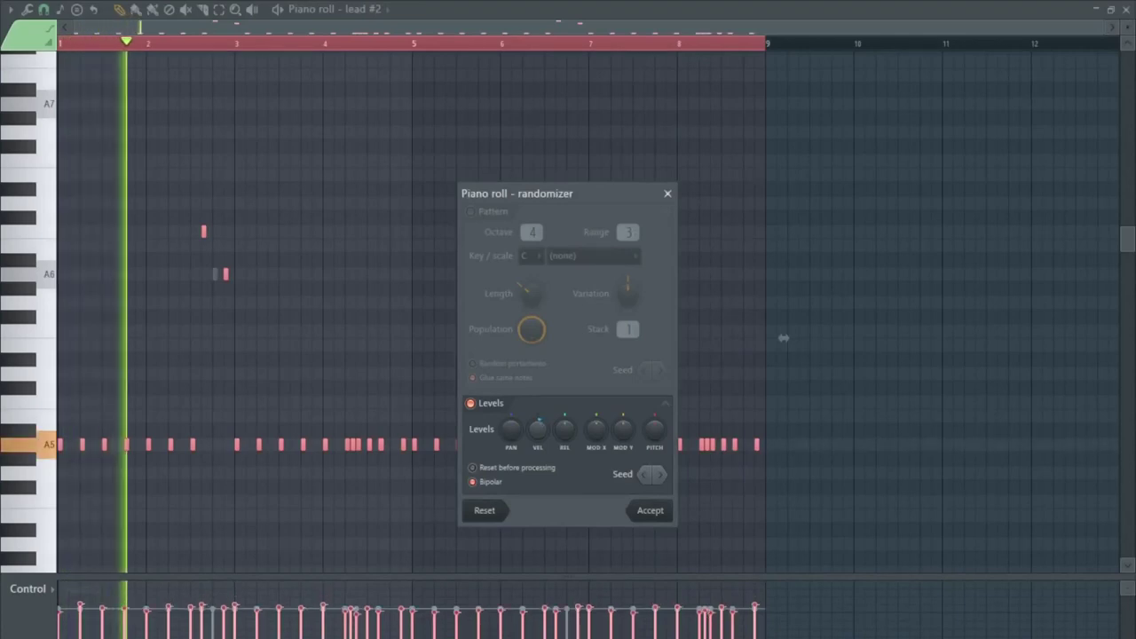
left_click(650, 510)
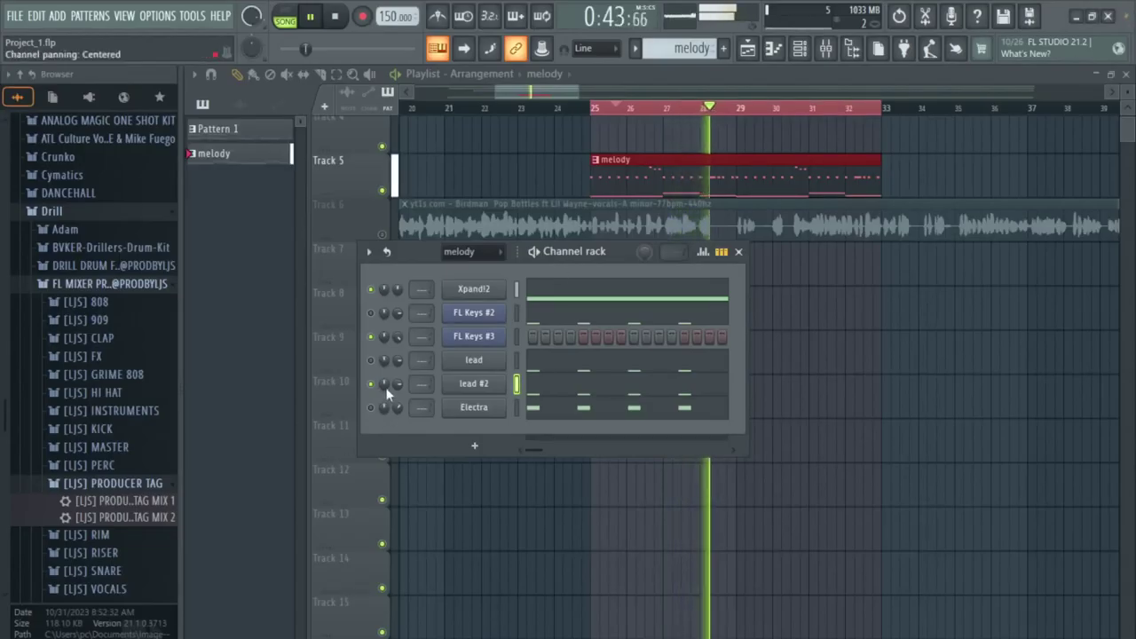
- Adjust the channel volumes of lead #2 and Electra, setting Electra to about 52%
left_click_drag(401, 383, 401, 387)
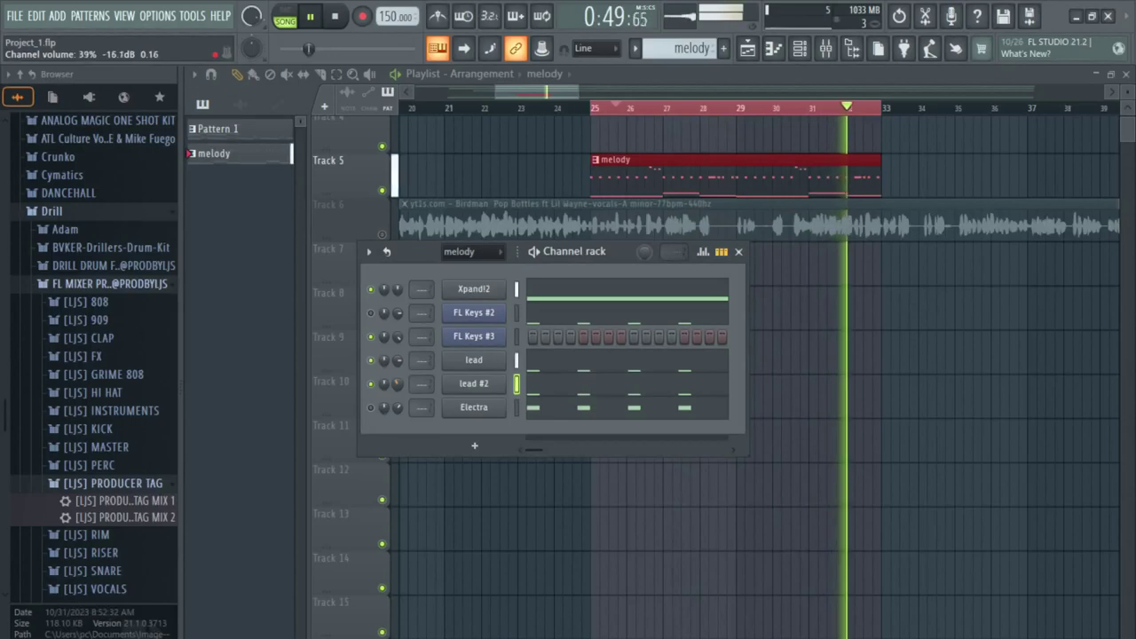
left_click_drag(401, 383, 400, 387)
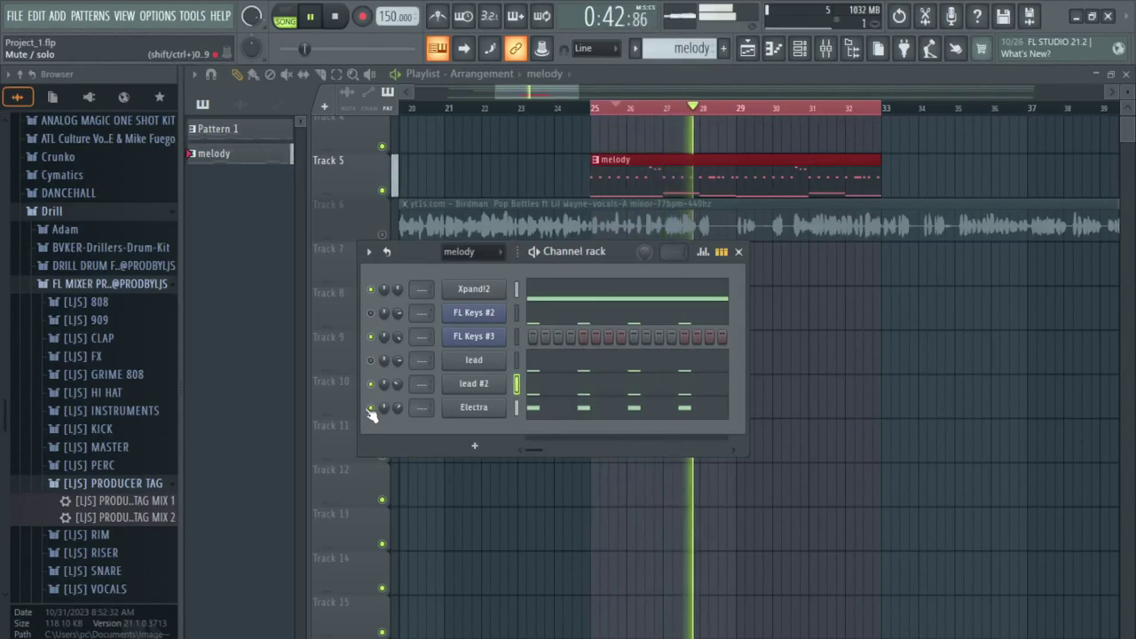
left_click_drag(396, 408, 396, 417)
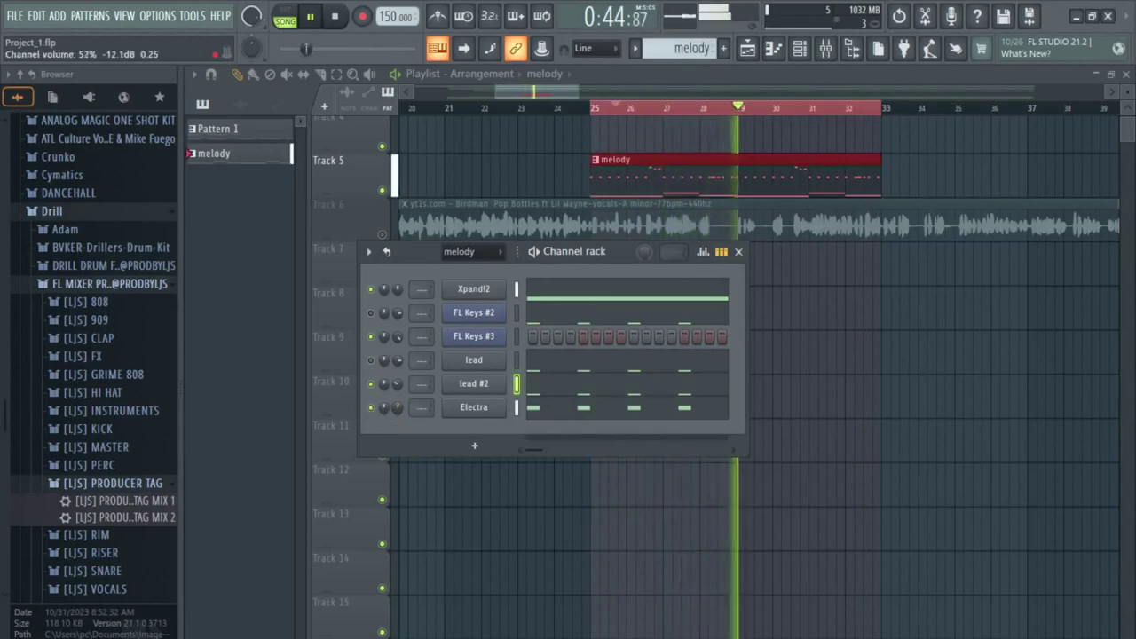
left_click(483, 451)
left_click(420, 431)
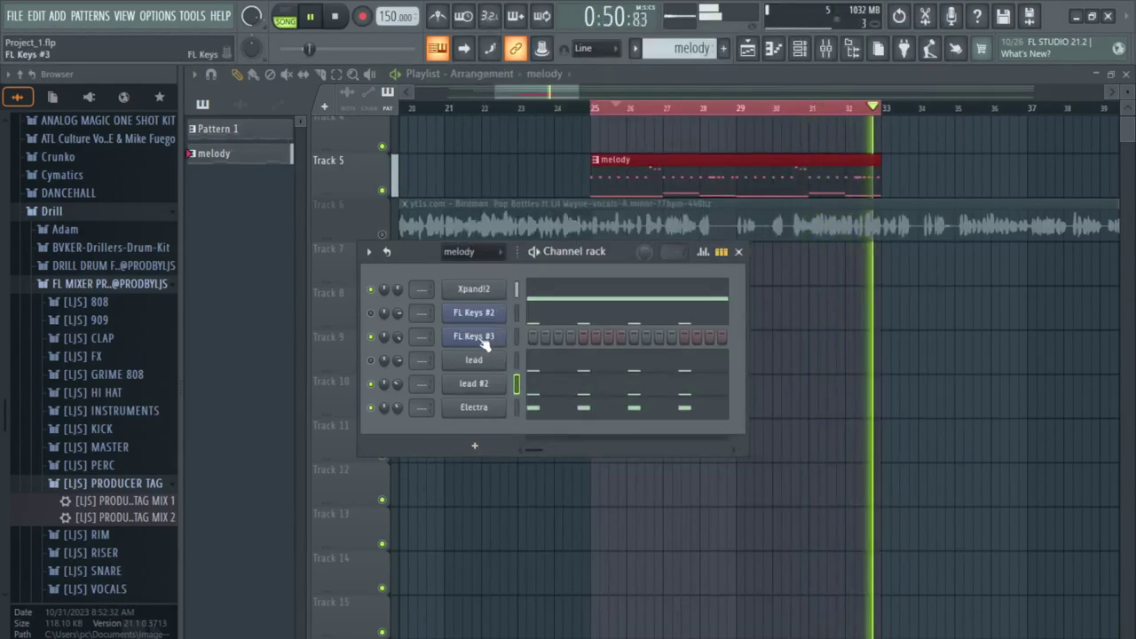
- Unmute the vocal sample on Track 6 and open the low note range of the FL Keys #3 piano roll
left_click(388, 236)
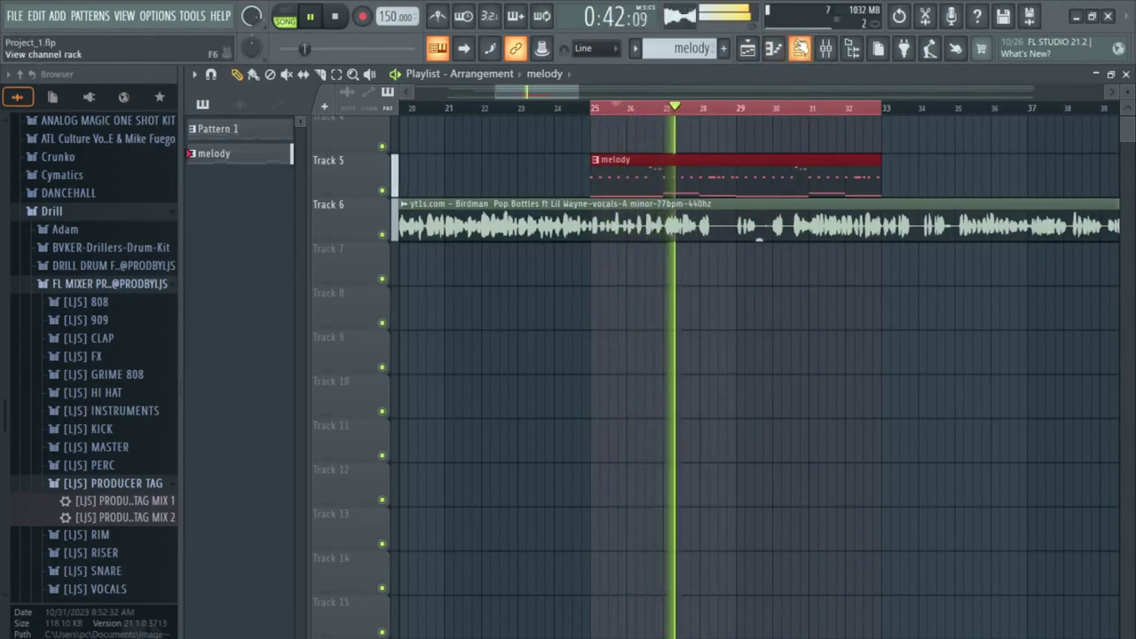
key("F6")
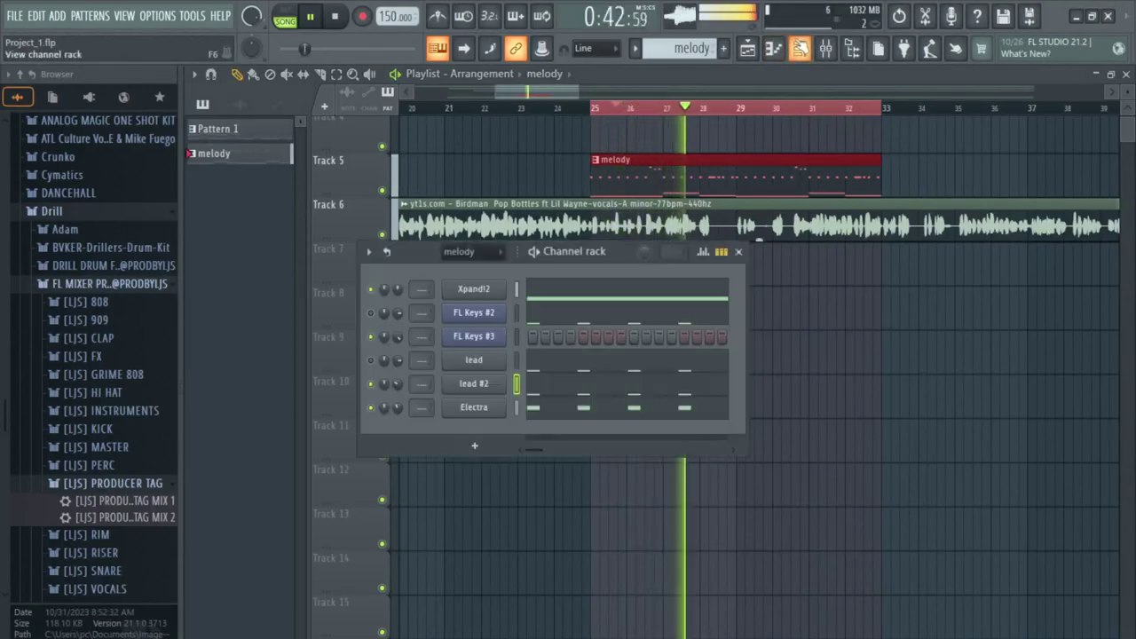
right_click(480, 340)
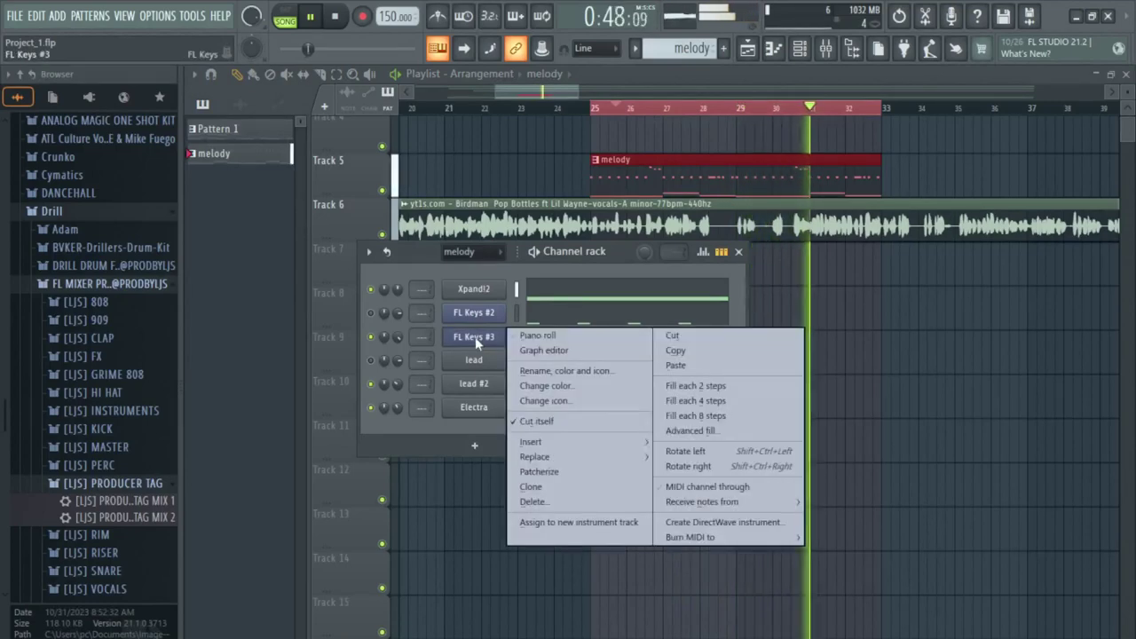
left_click(532, 337)
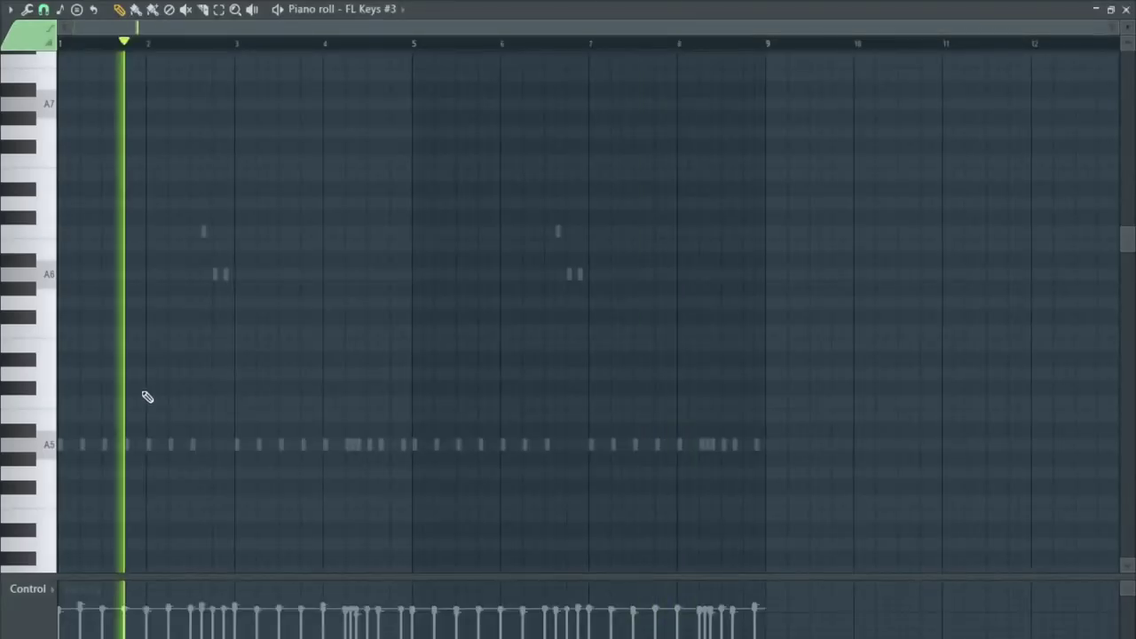
scroll(79, 428, "down", 8)
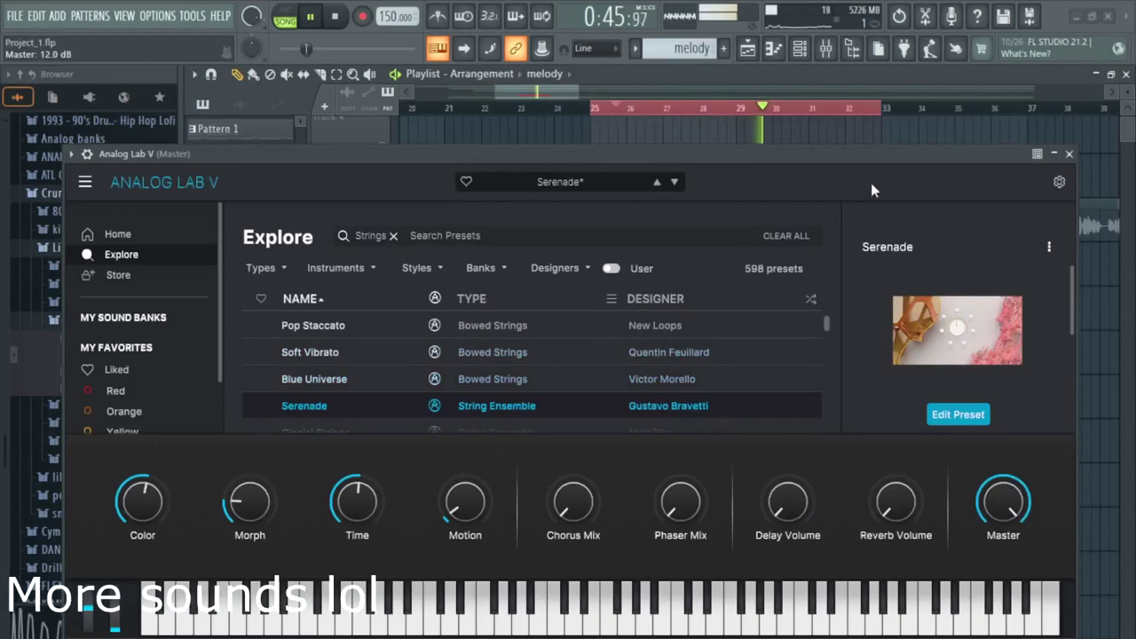
- Close the Analog Lab V plugin and set the bass channel's volume to about 58%
left_click(1069, 154)
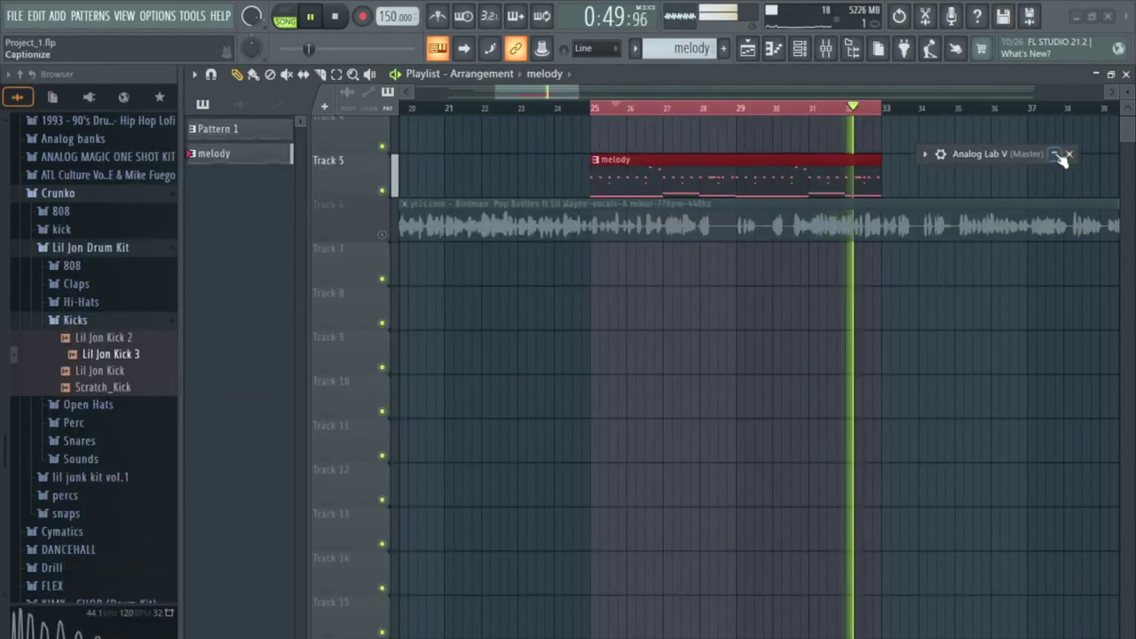
left_click(1069, 154)
key("F6")
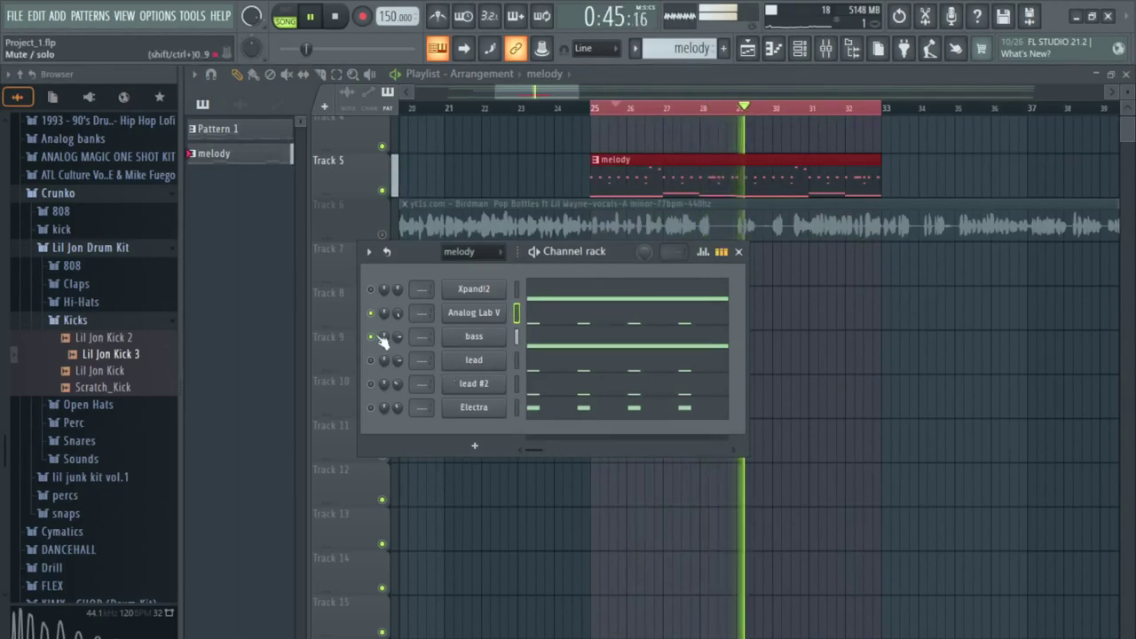
left_click_drag(397, 338, 397, 367)
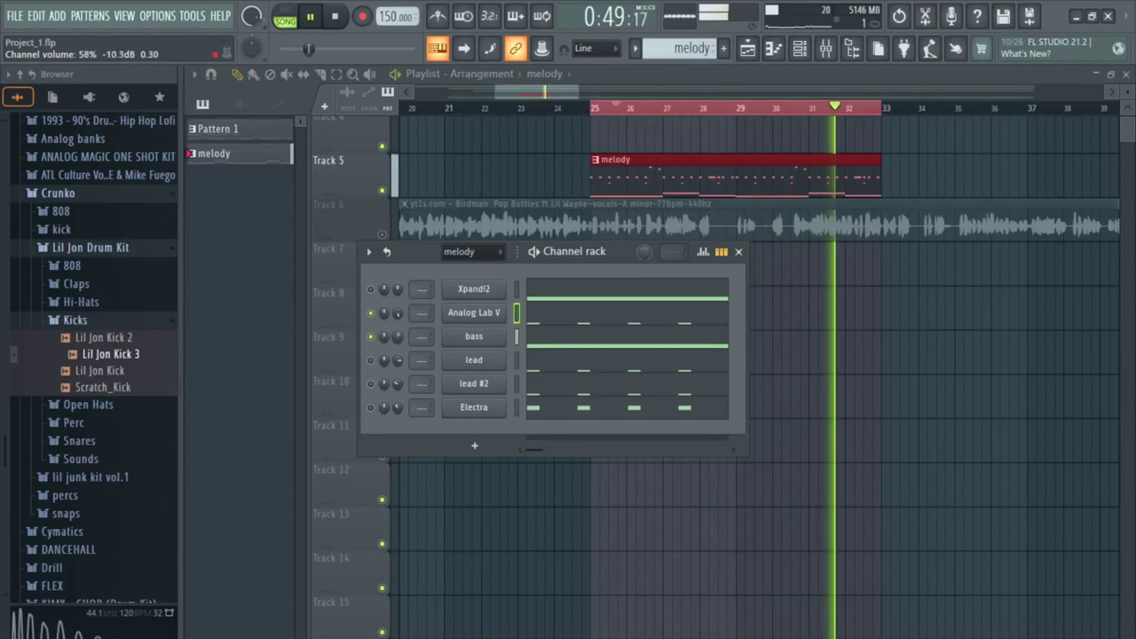
- Transpose all notes of the Analog Lab V channel up one octave
left_click(573, 322)
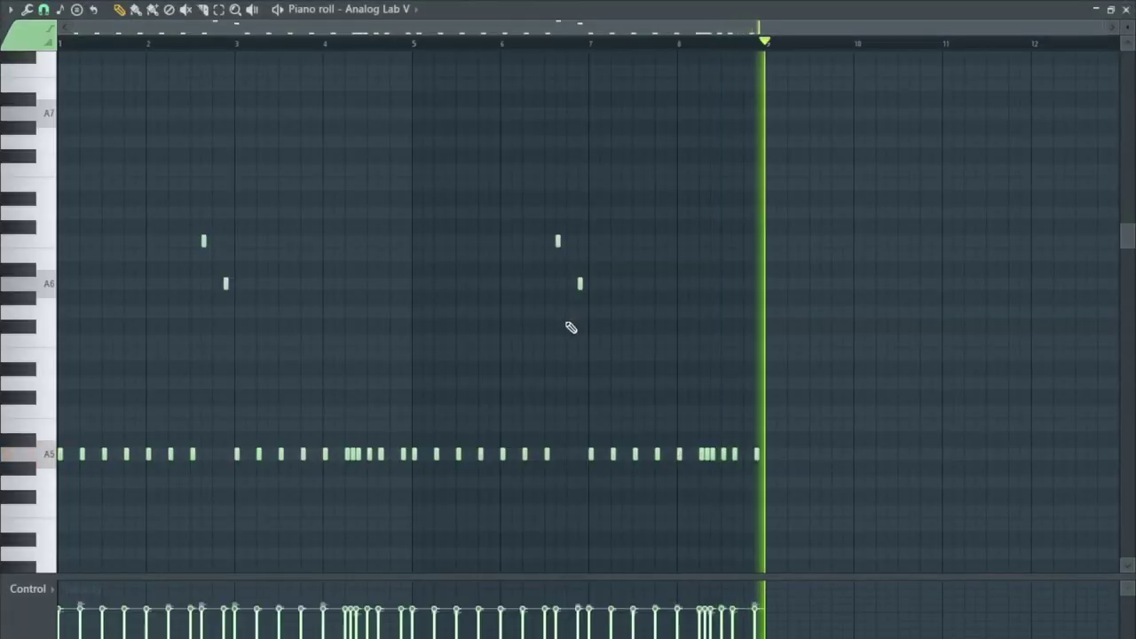
key("ctrl+a")
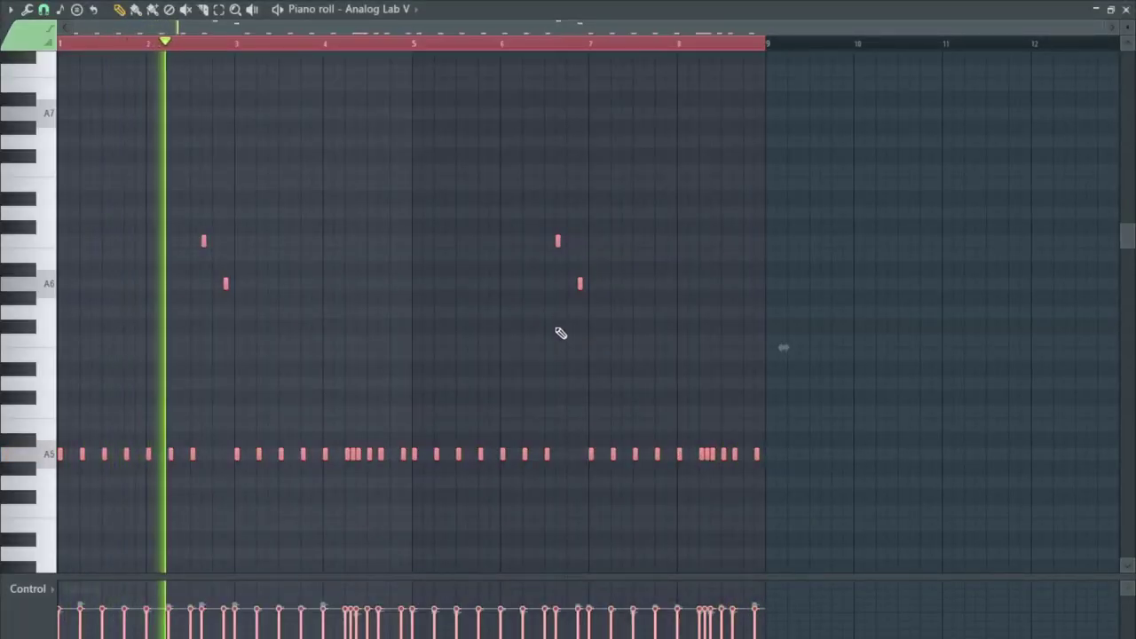
key("ctrl+Up")
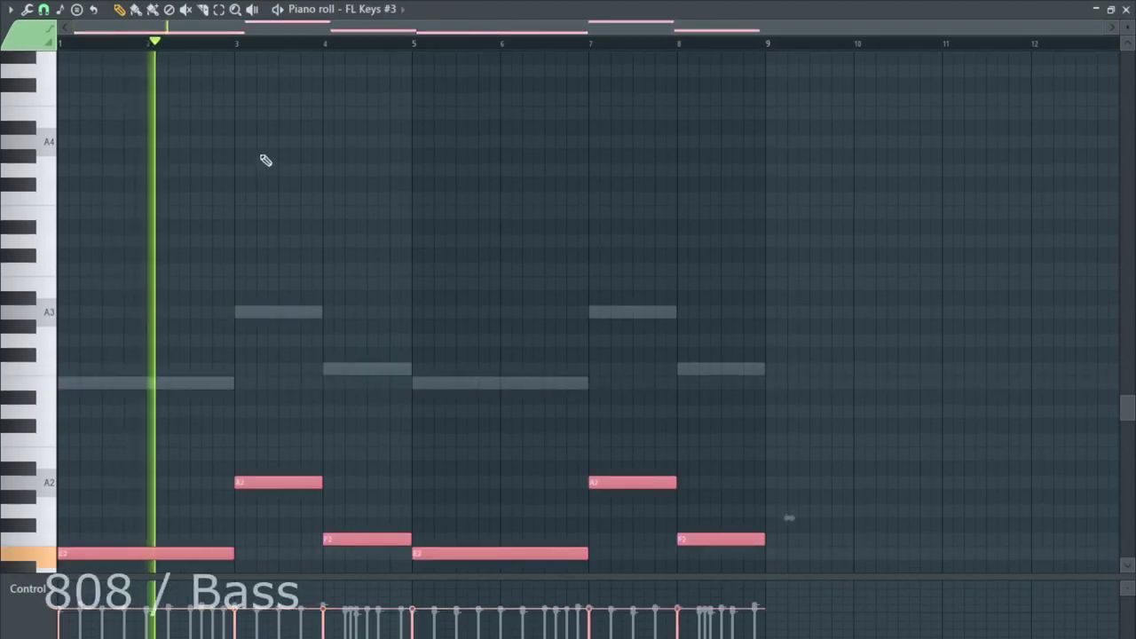
- Raise the FL Keys #3 bass notes one octave to E3, A3 and F3 and close the piano roll
scroll(190, 254, "up", 4, "ctrl")
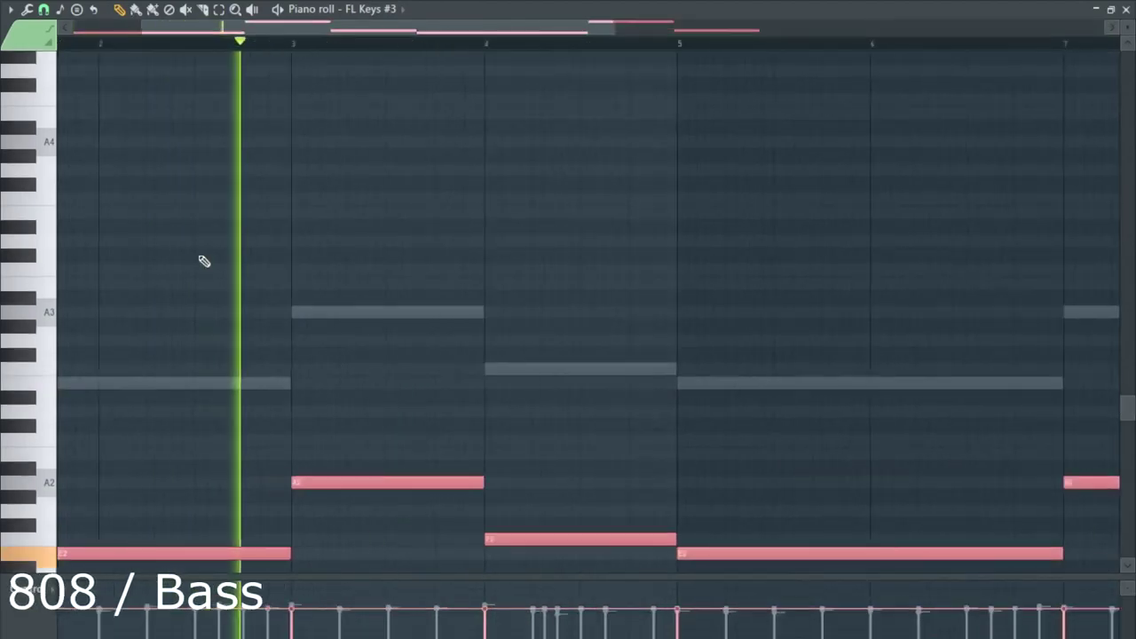
scroll(360, 355, "down", 1, "ctrl")
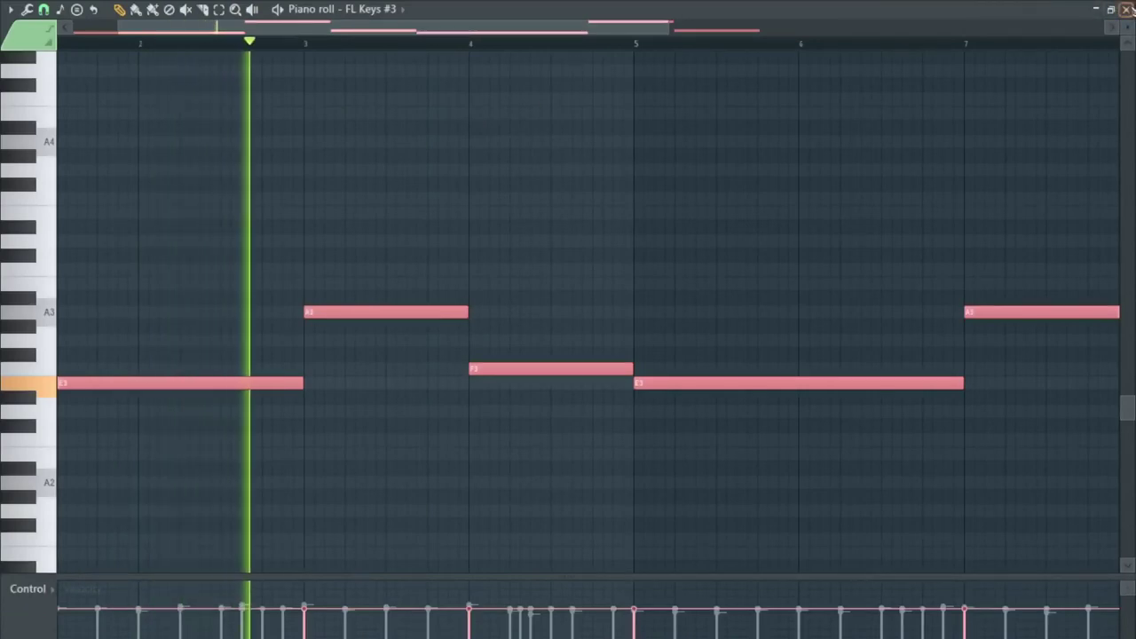
left_click(1125, 9)
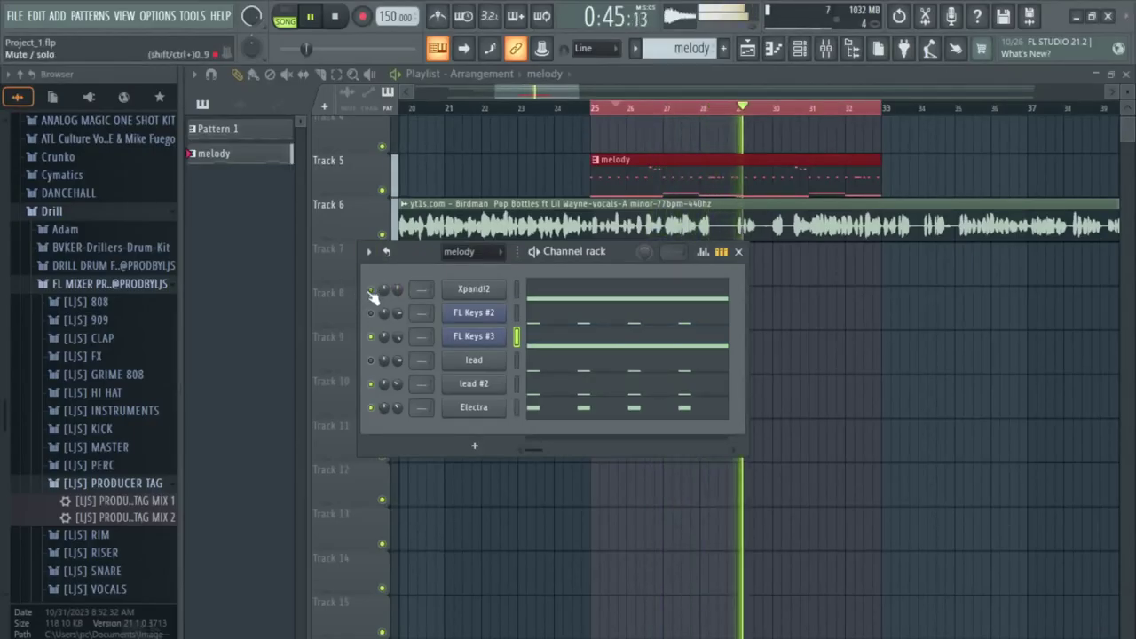
- Replace the FL Keys #3 channel's instrument with Keyscape
right_click(473, 343)
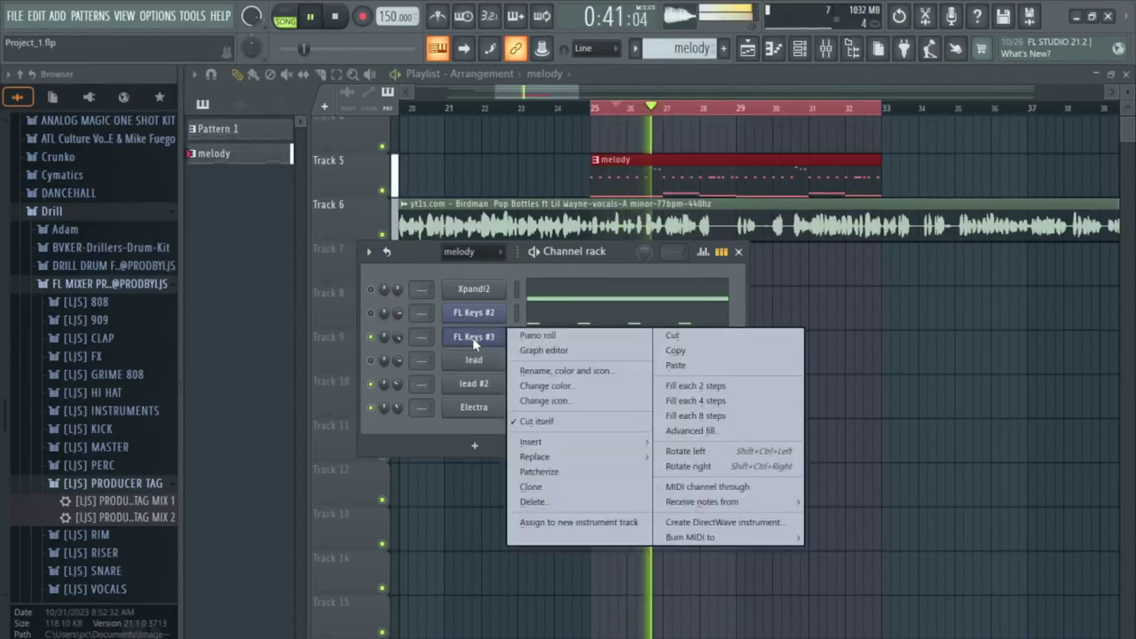
mouse_move(581, 457)
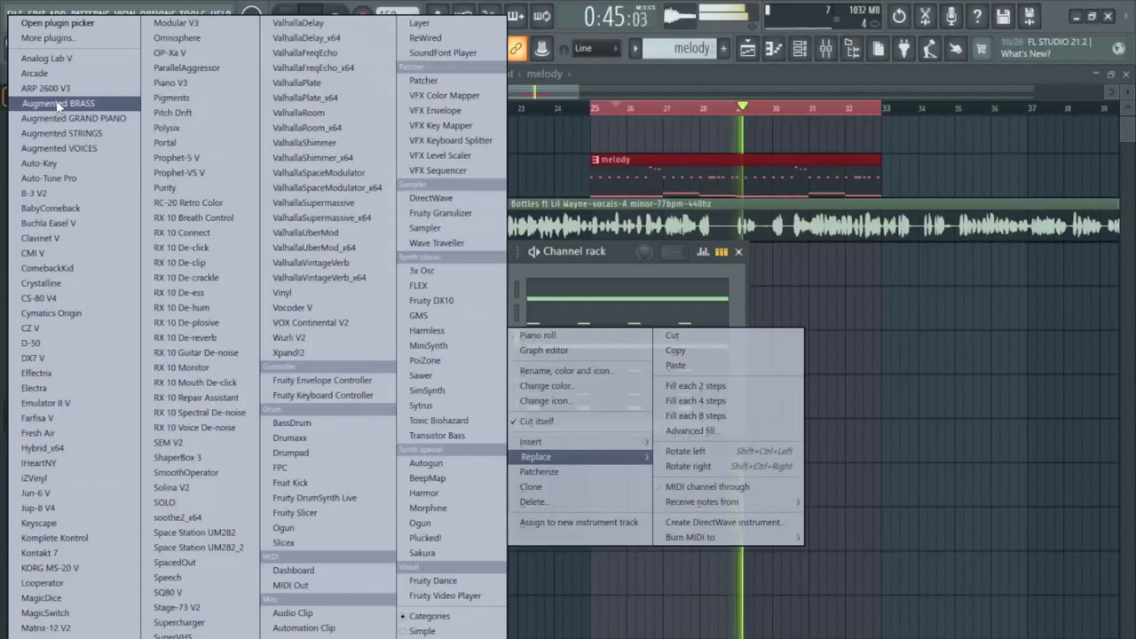
left_click(57, 524)
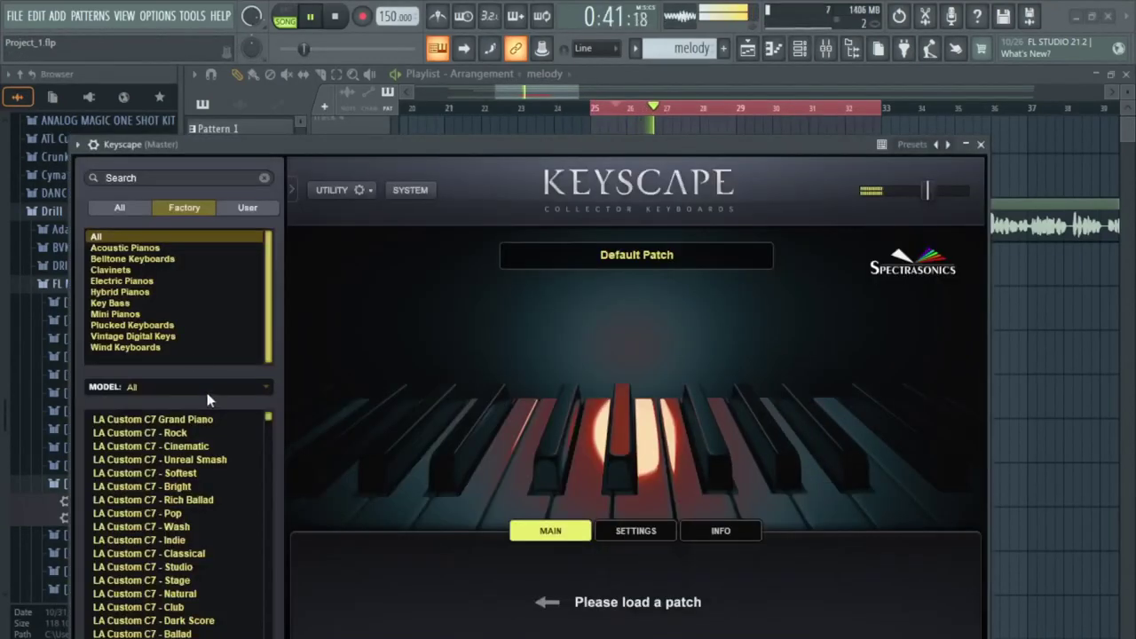
- Audition Keyscape's Key Bass patches, load Rhodes Piano Bass - Thump and close the plugin
left_click(122, 305)
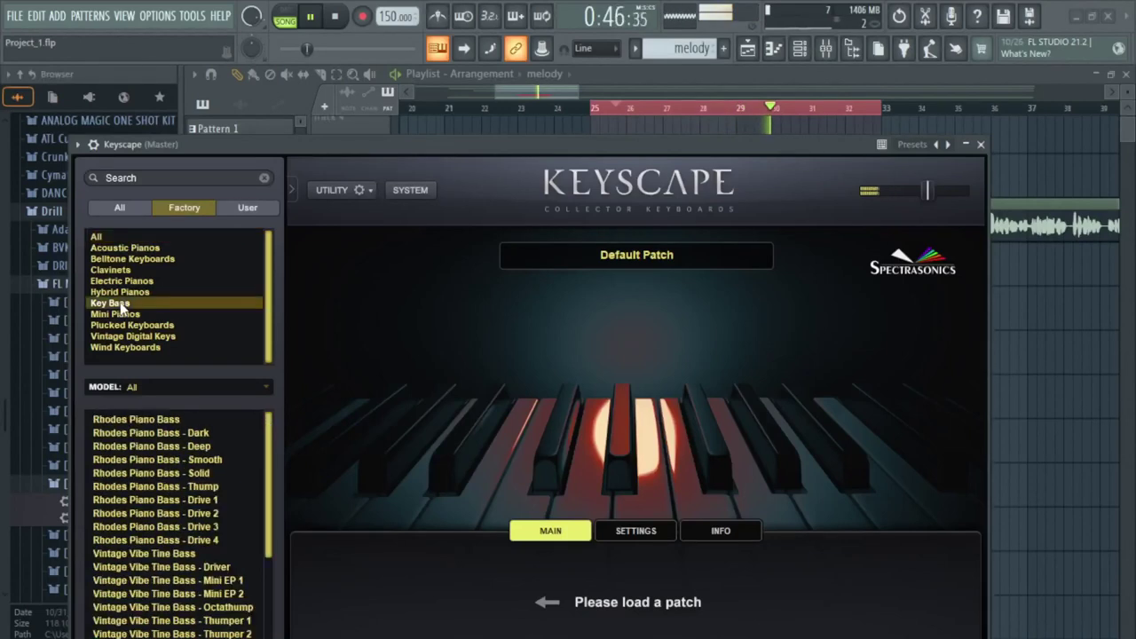
left_click(142, 420)
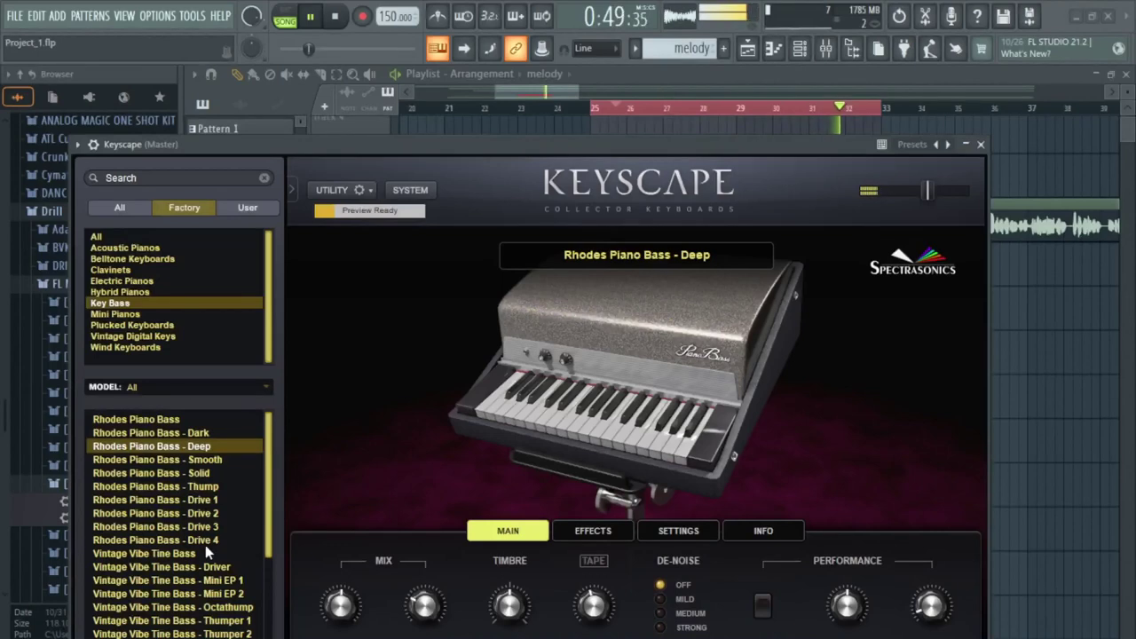
scroll(205, 545, "down", 2)
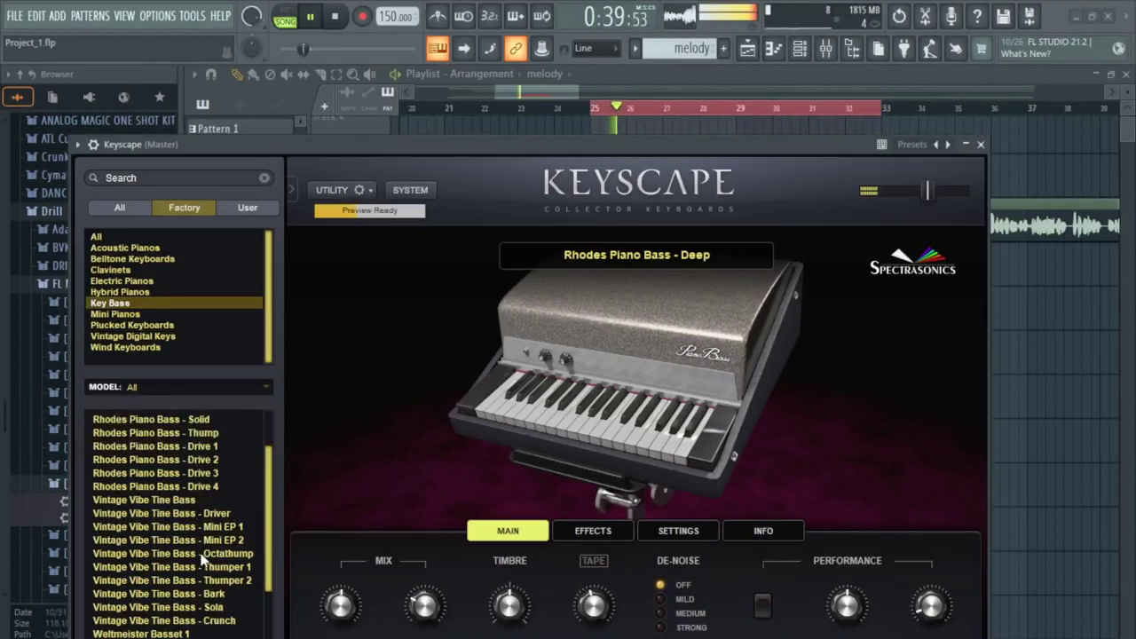
left_click(198, 553)
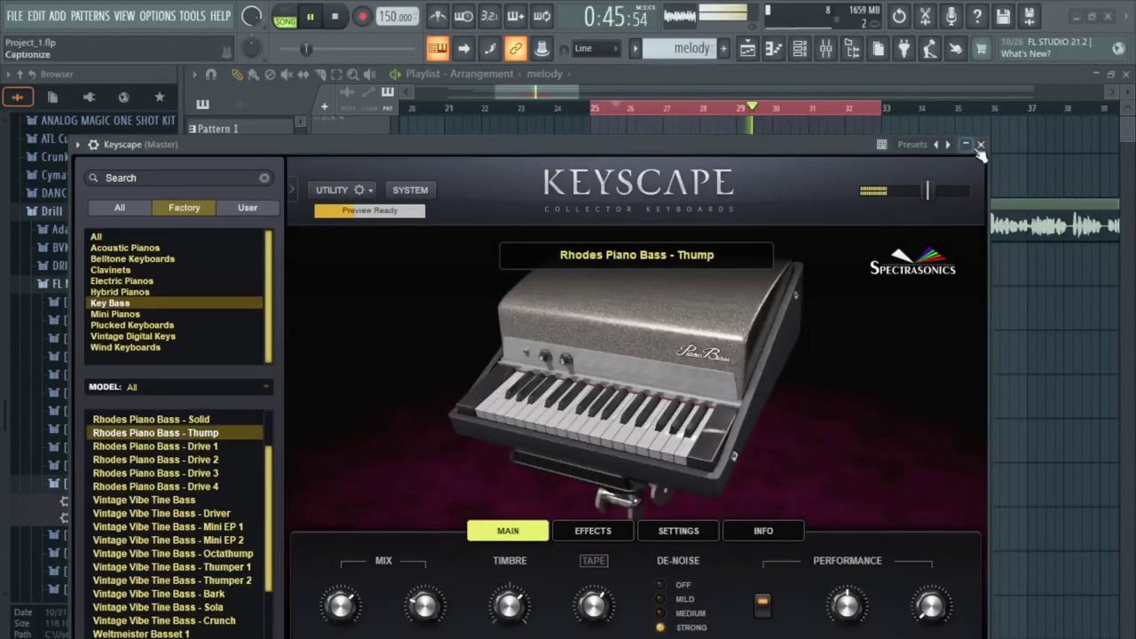
left_click(982, 144)
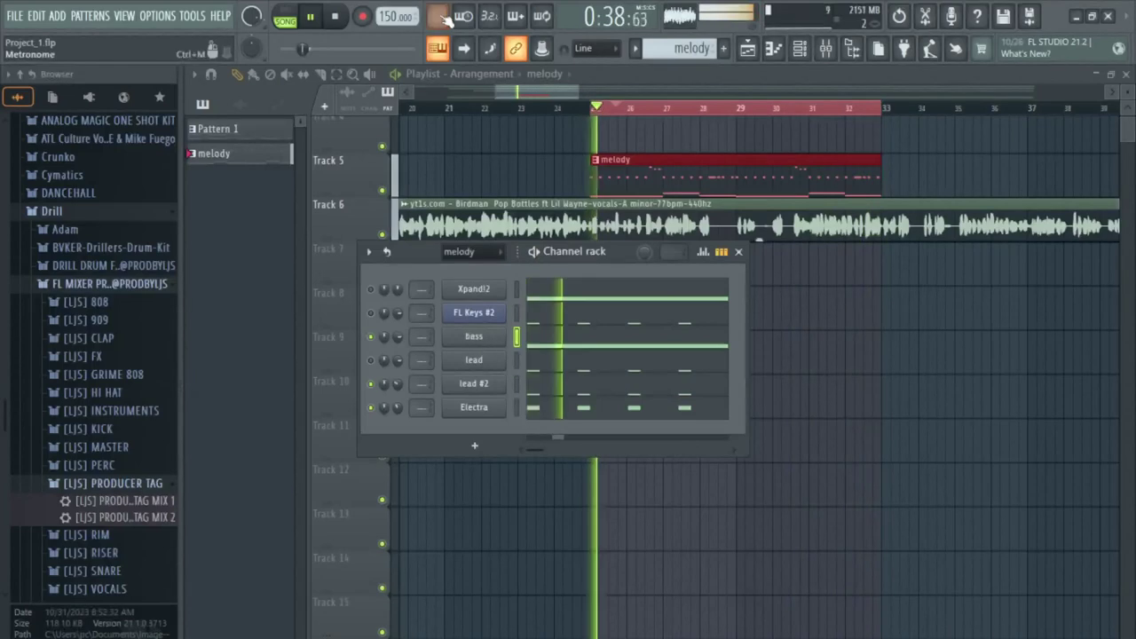
- Turn off the metronome and open the Snares folder of the Crunko pack's Lil Jon Drum Kit
left_click(439, 17)
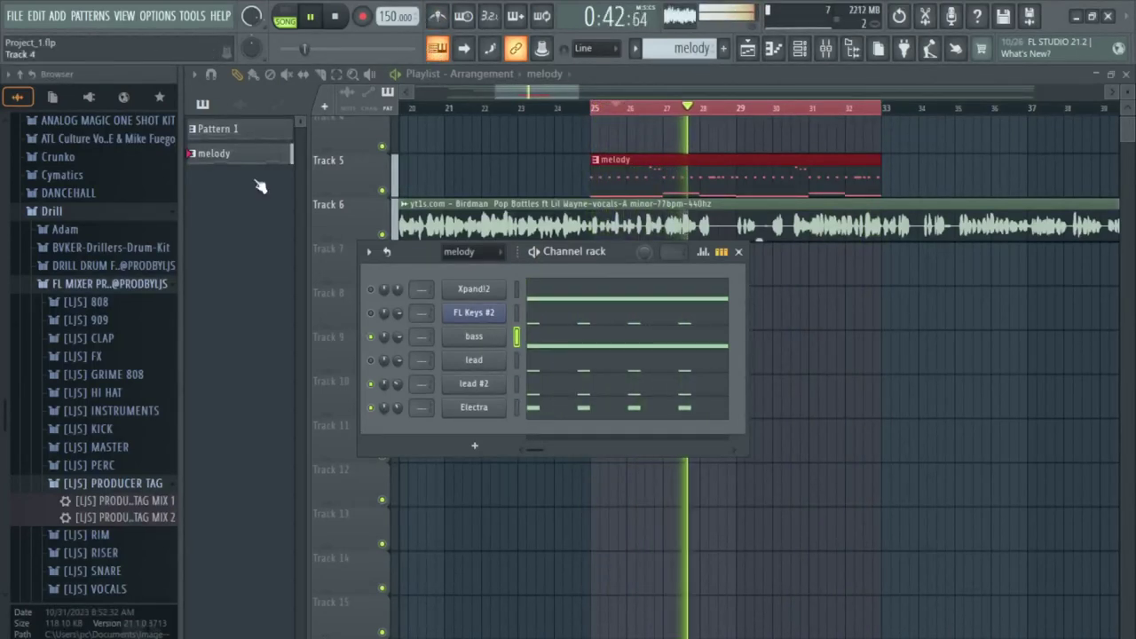
left_click(108, 287)
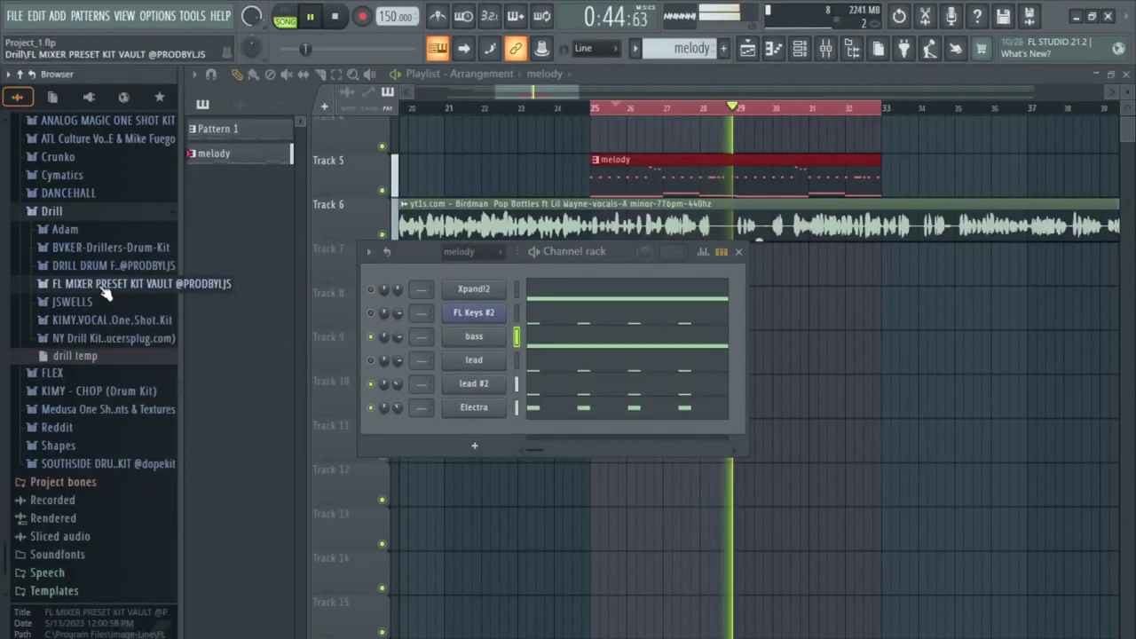
scroll(64, 308, "up", 2)
left_click(61, 313)
left_click(77, 284)
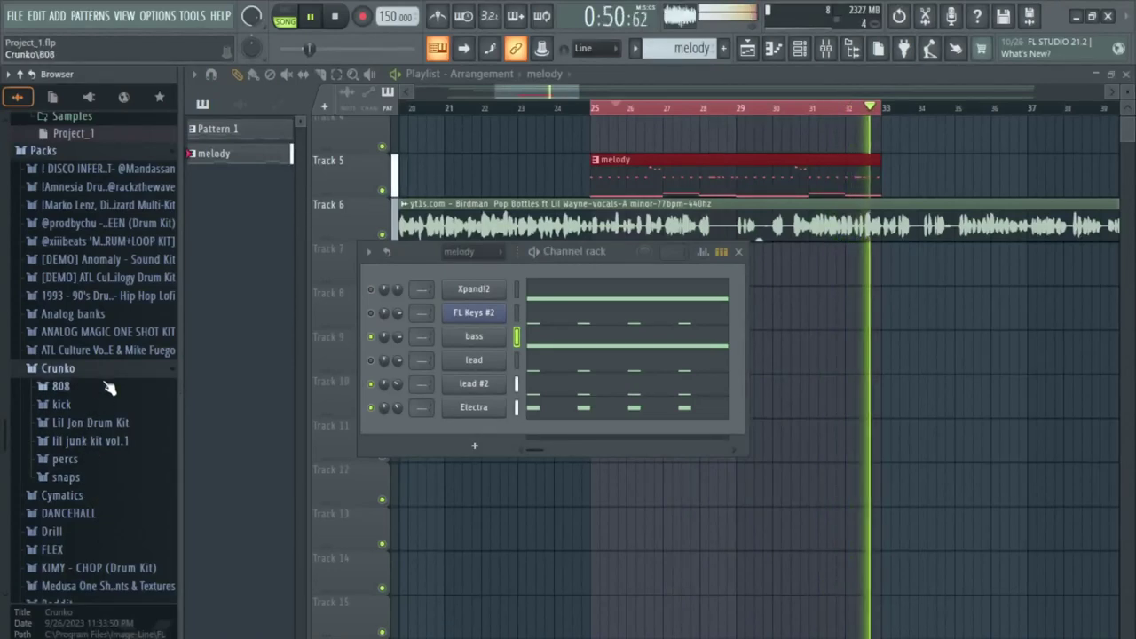
left_click(89, 429)
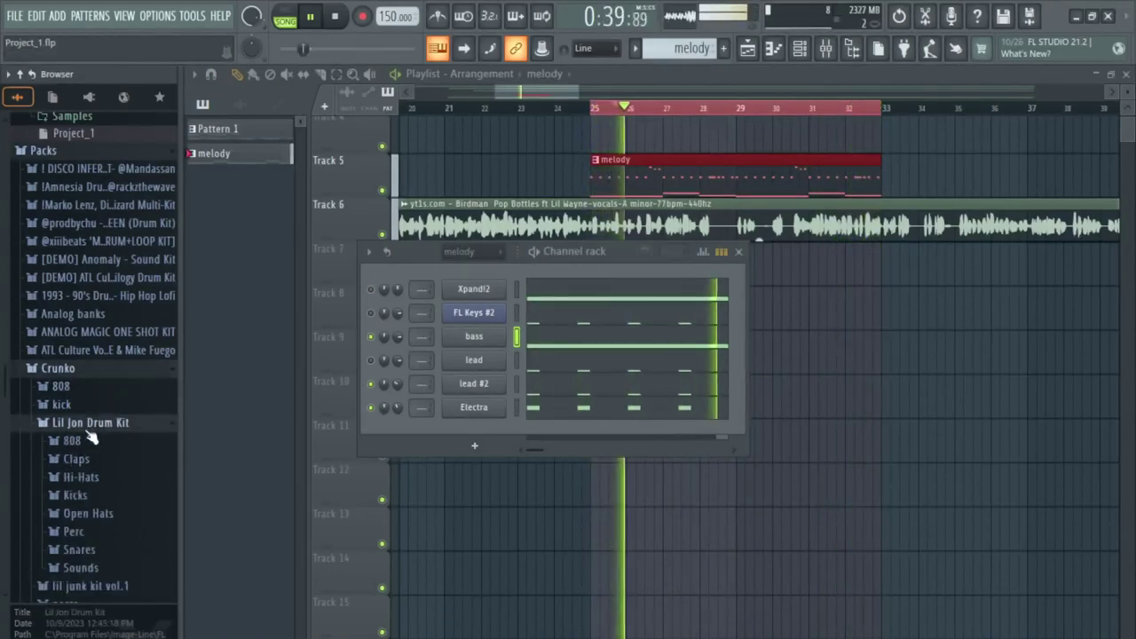
left_click(79, 550)
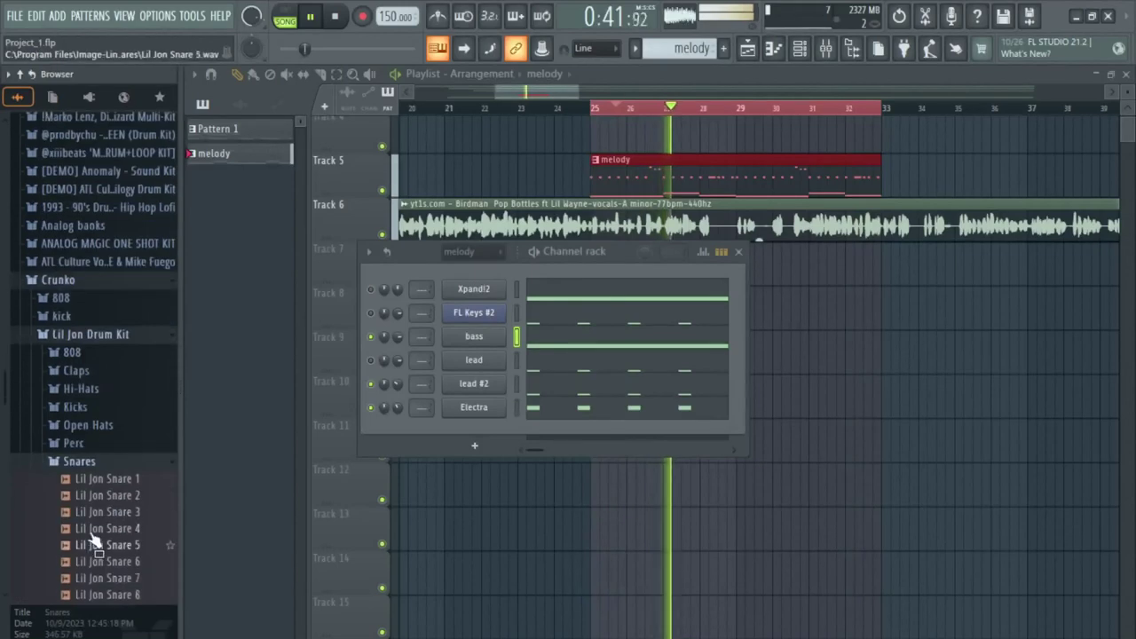
- Audition Lil Jon Snare 2 and Snare 4, add Lil Jon Snare 4 as a new channel and check its sampler settings
scroll(98, 497, "down", 3)
left_click(95, 396)
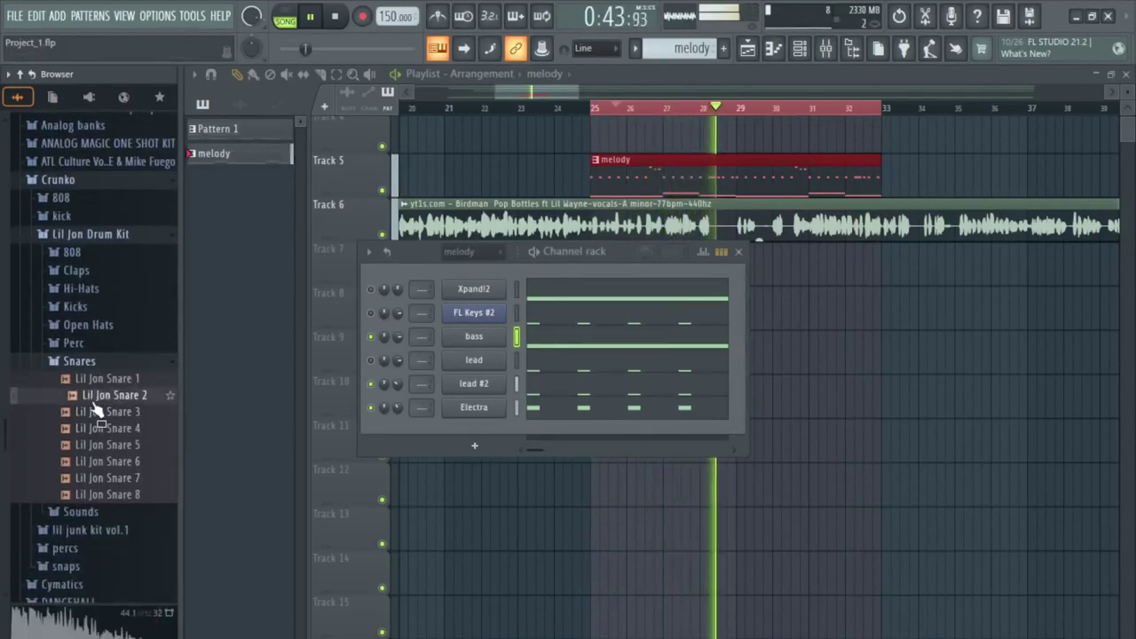
left_click(97, 429)
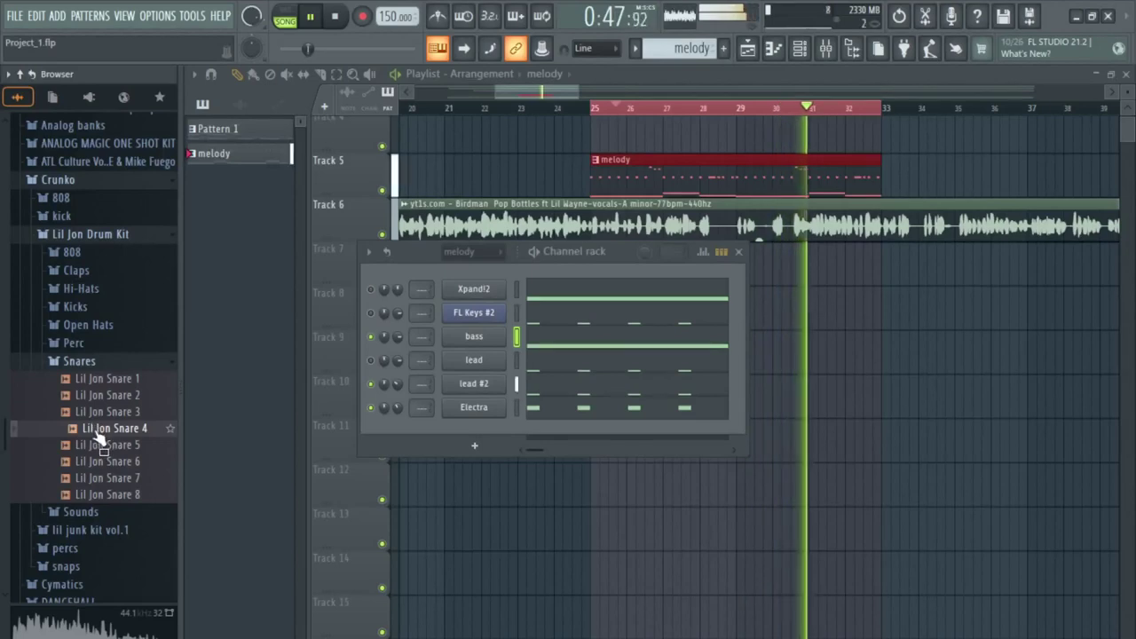
left_click_drag(101, 435, 479, 435)
left_click_drag(555, 454, 510, 445)
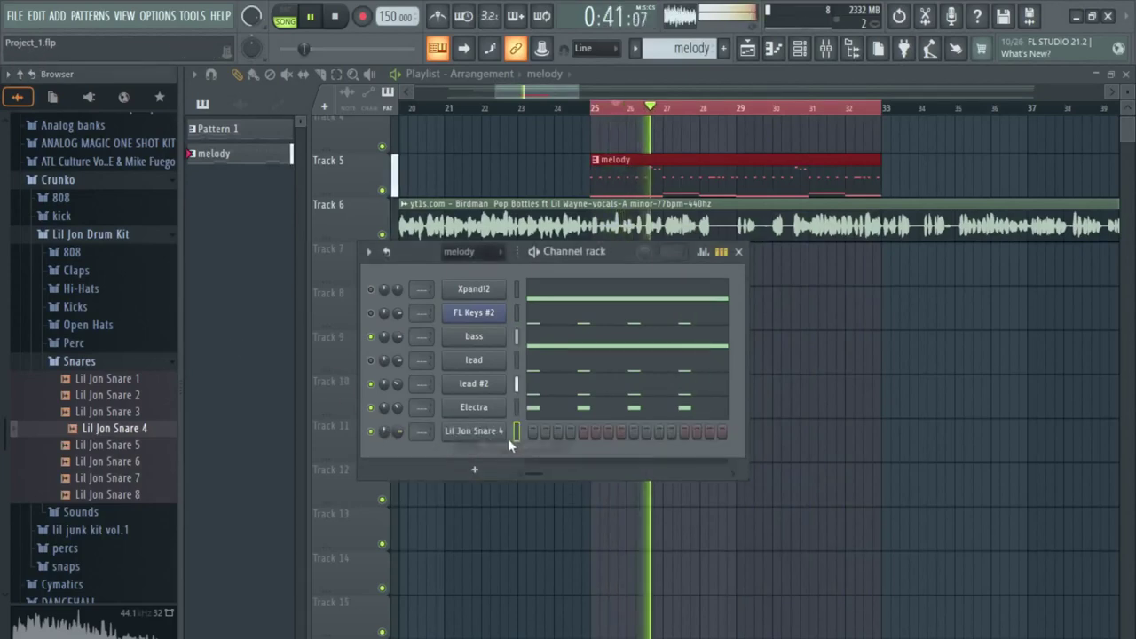
left_click(484, 433)
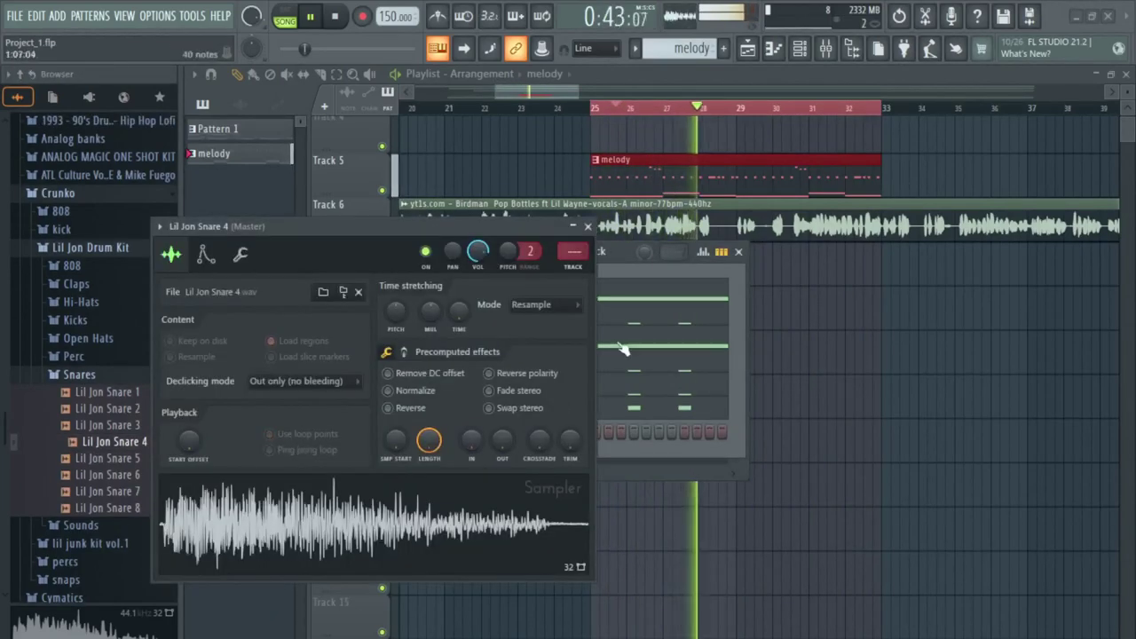
left_click(587, 226)
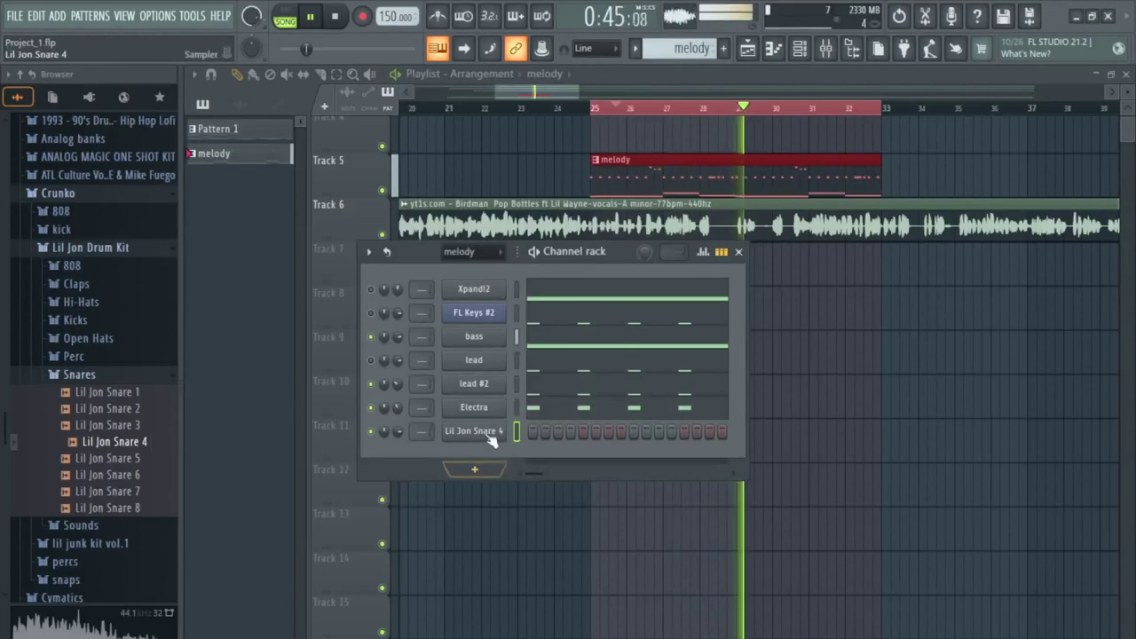
- Add a short C5 note on beat 3 of bar 1 in the Lil Jon Snare 4 piano roll
right_click(487, 440)
left_click(531, 432)
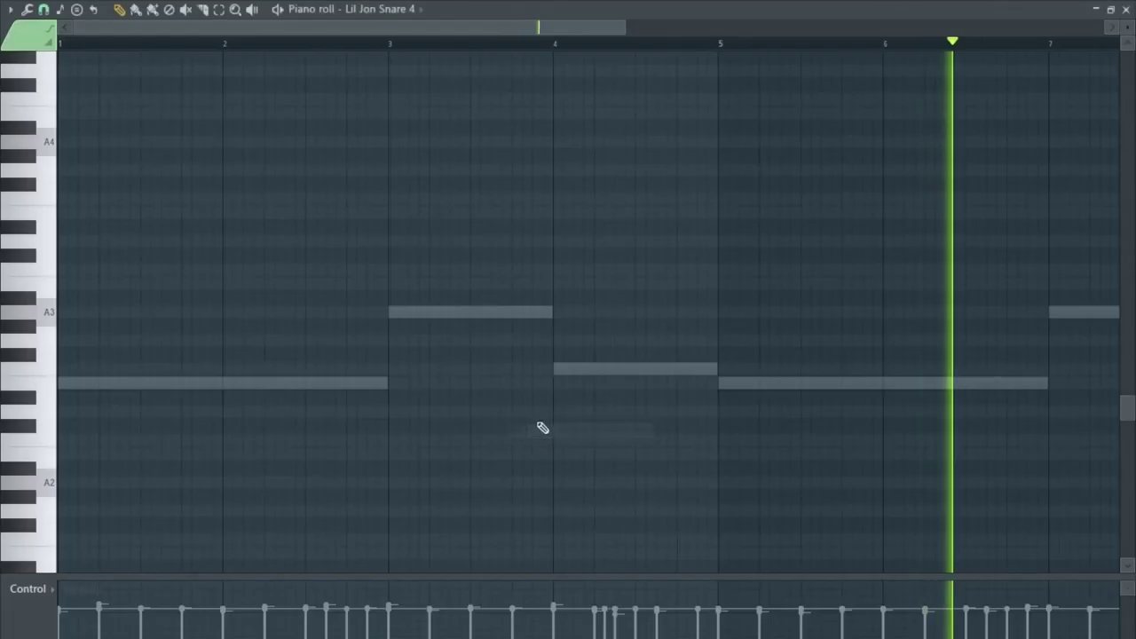
scroll(86, 316, "up", 4)
scroll(87, 313, "up", 3)
left_click(151, 395)
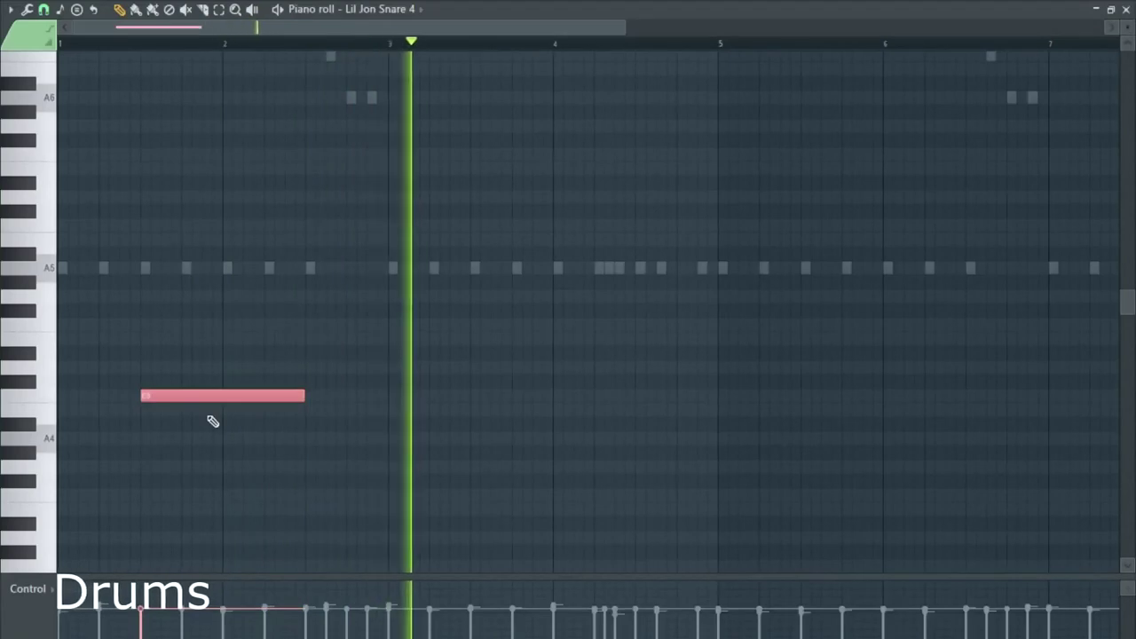
key("shift+d")
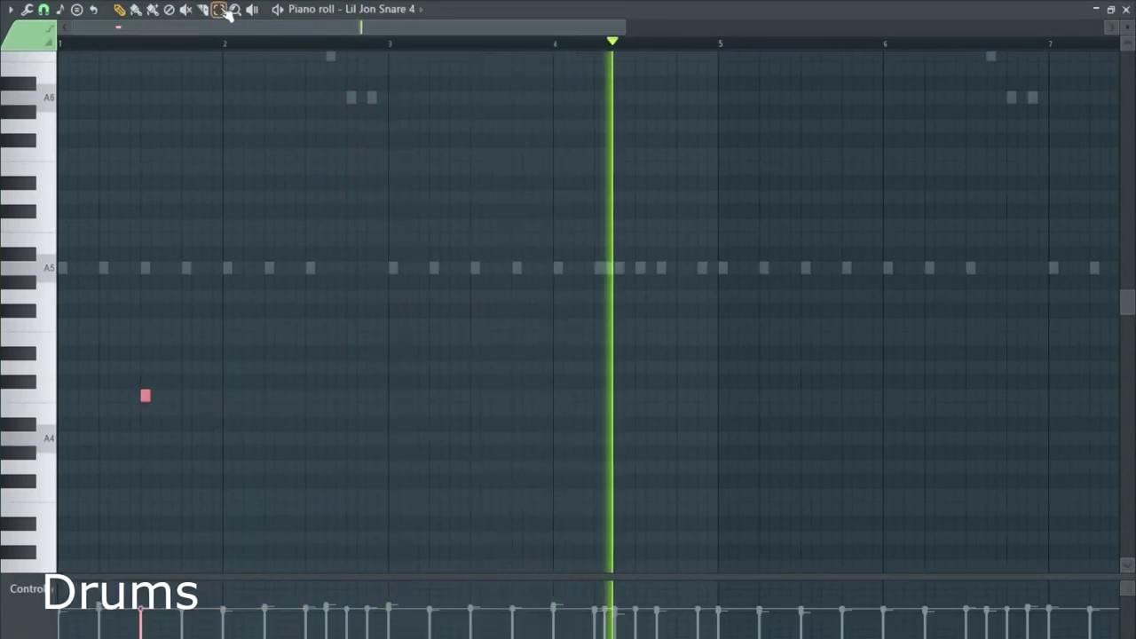
- Duplicate the snare hit bar by bar so it falls on beat 3 of all eight bars, and close the piano roll
left_click_drag(222, 44, 58, 45)
key("ctrl+b")
key("ctrl+b")
key("ctrl+b")
scroll(550, 329, "down", 3)
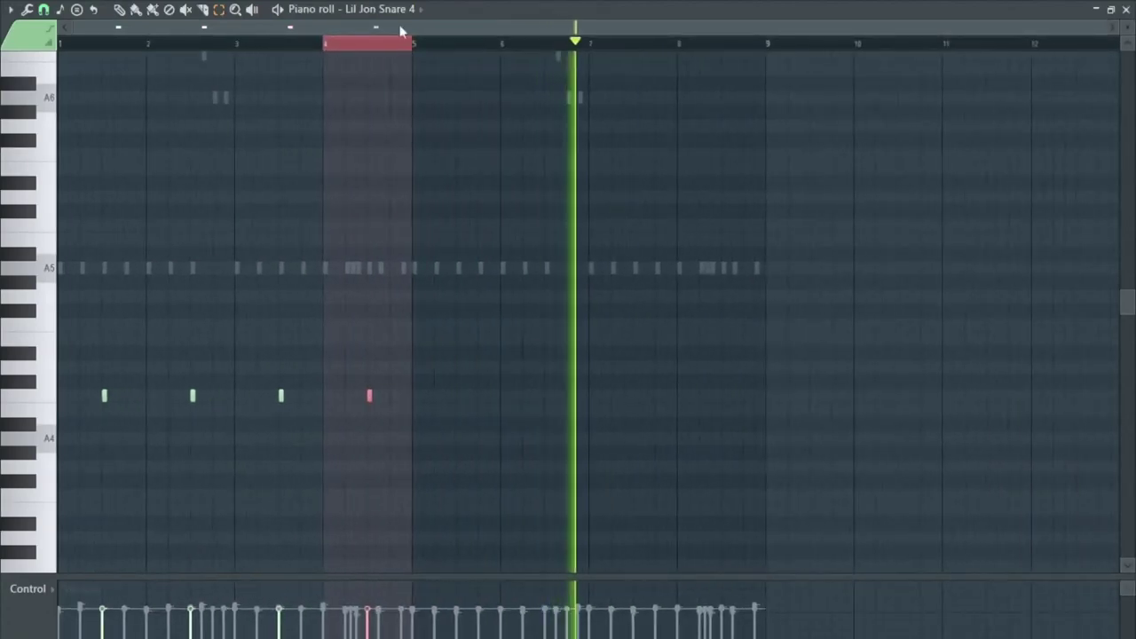
left_click_drag(413, 46, 3, 108)
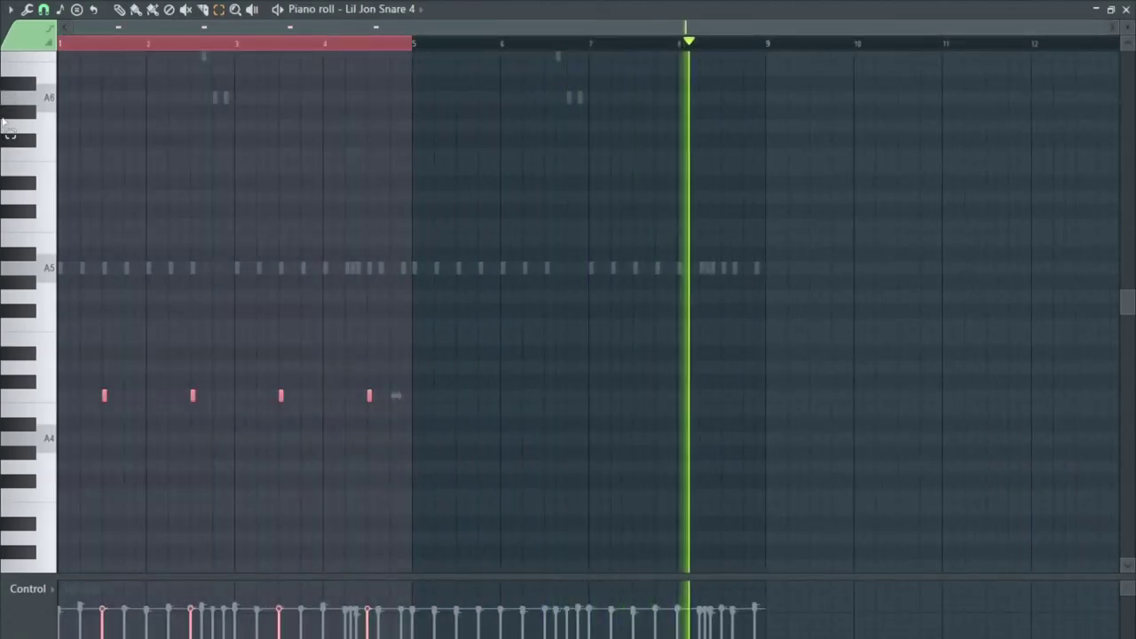
key("ctrl+b")
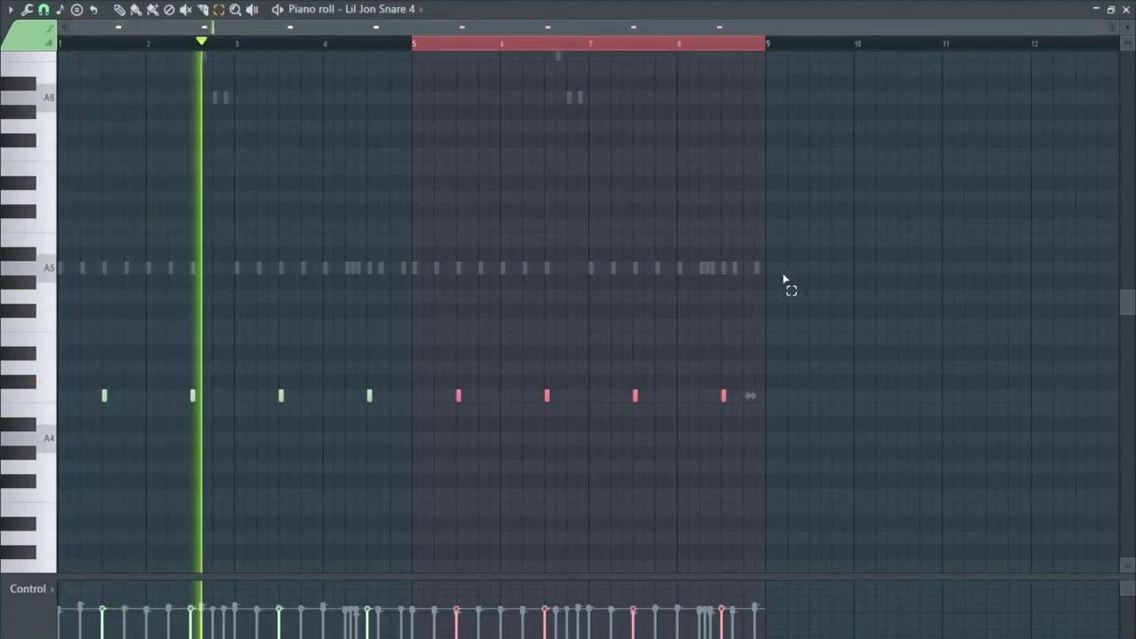
left_click(1125, 8)
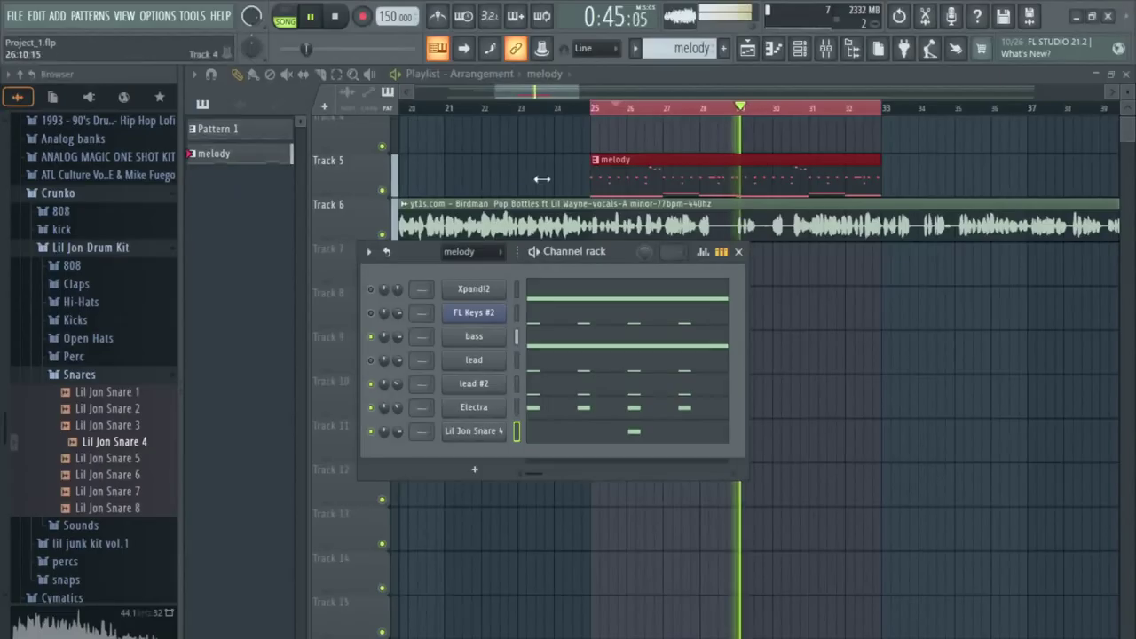
- Collapse the Snares folder and open the Lil Jon Drum Kit's Kicks folder
left_click(78, 374)
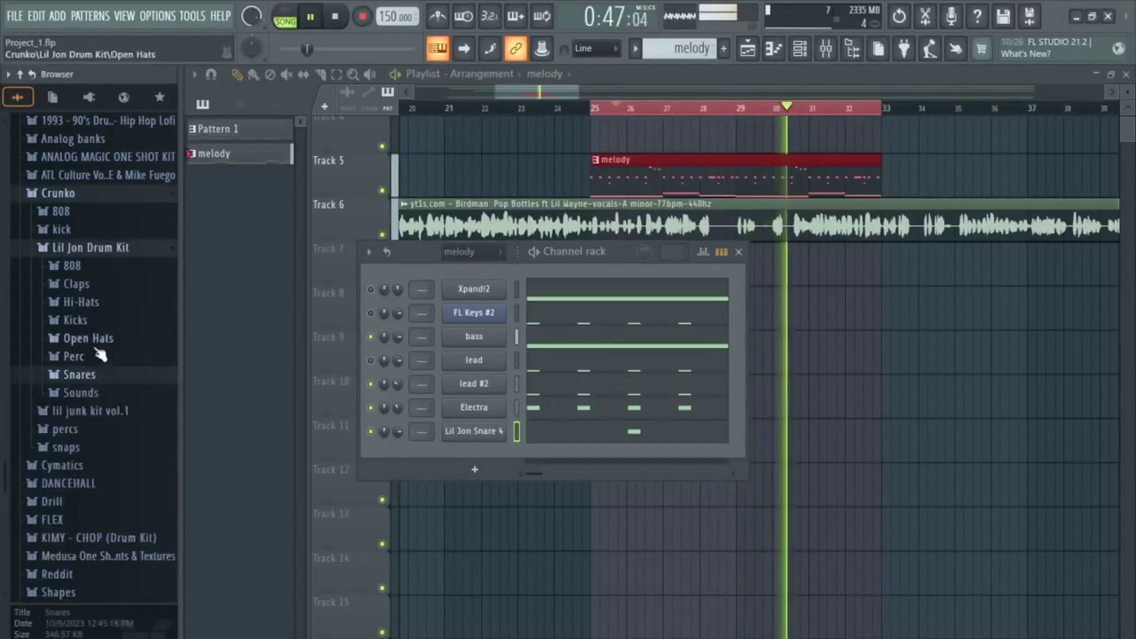
left_click(89, 321)
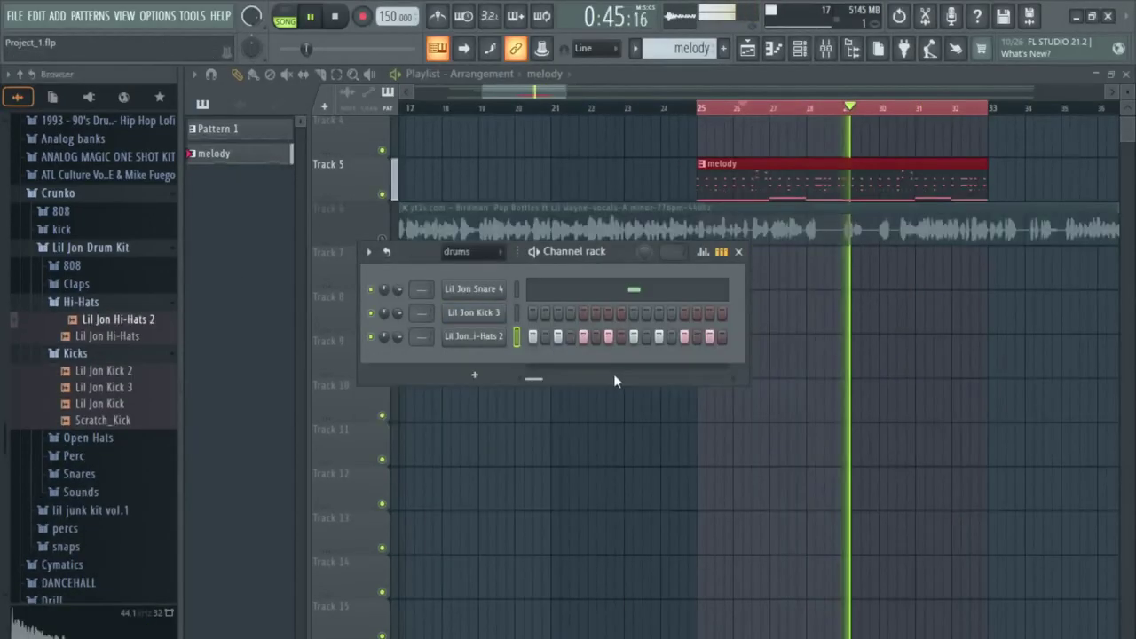
- Lower the Lil Jon Hi-Hats 2 channel volume to about 41% and replace its sample with Lil Jon Hi-Hats
left_click(480, 336)
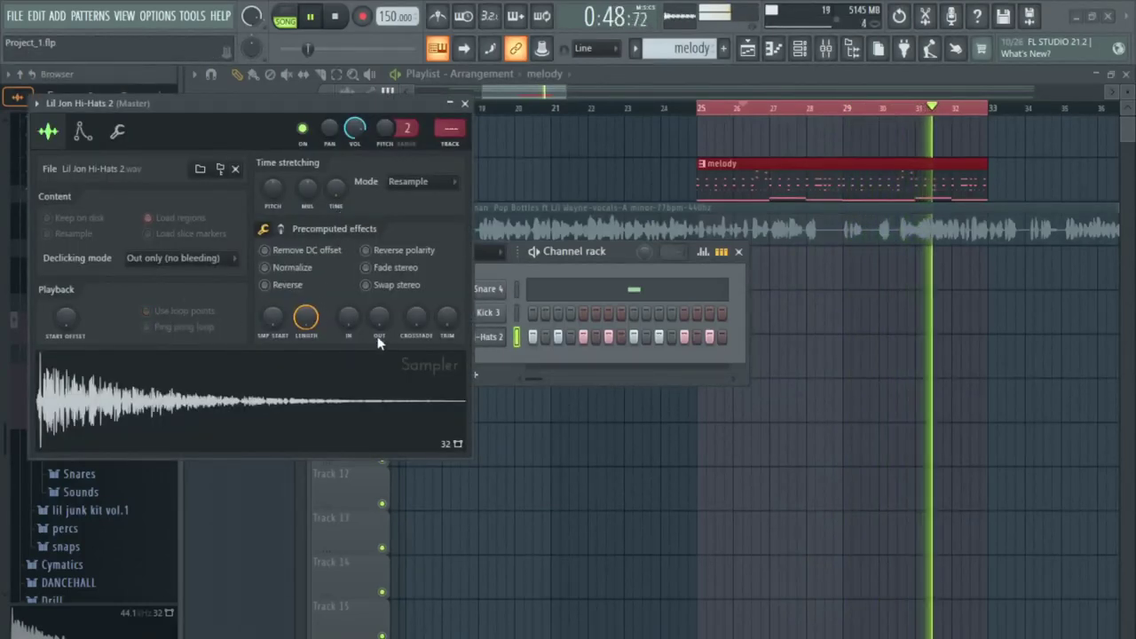
left_click(464, 103)
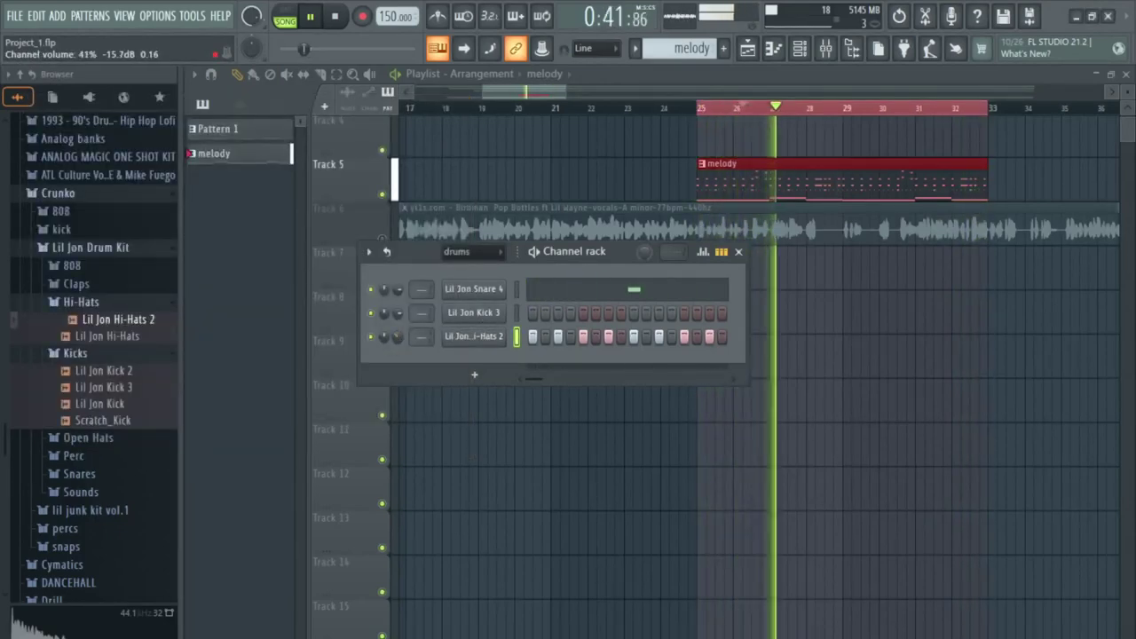
left_click_drag(92, 342, 496, 344)
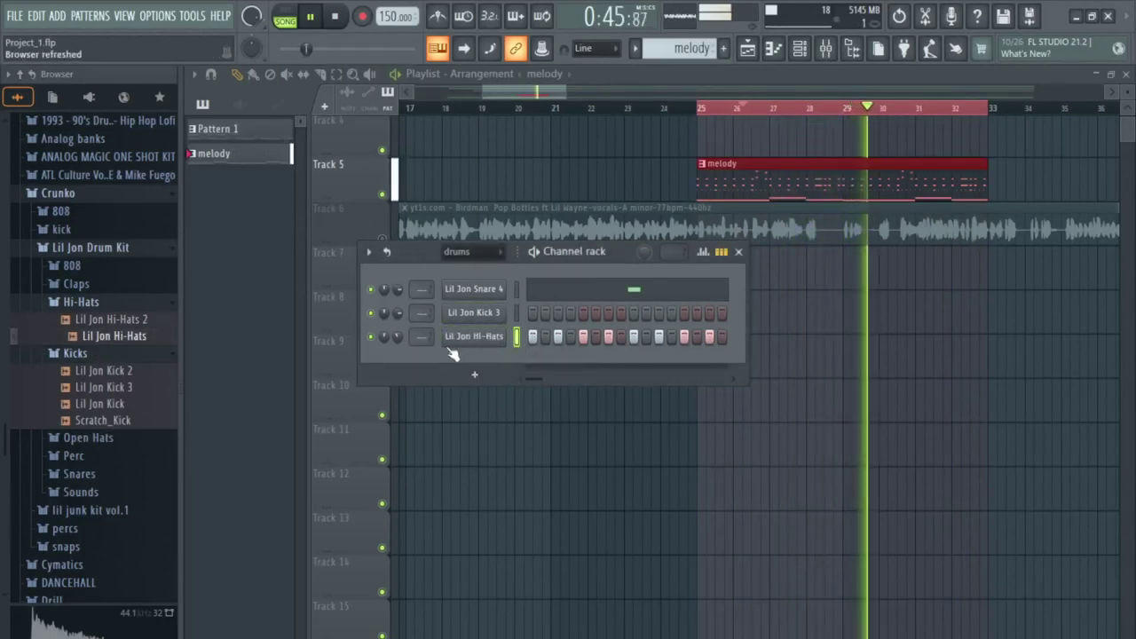
- Place a kick on the first step of Lil Jon Kick 3 and audition Lil Jon Snare 1, 2 and 4
left_click(517, 313)
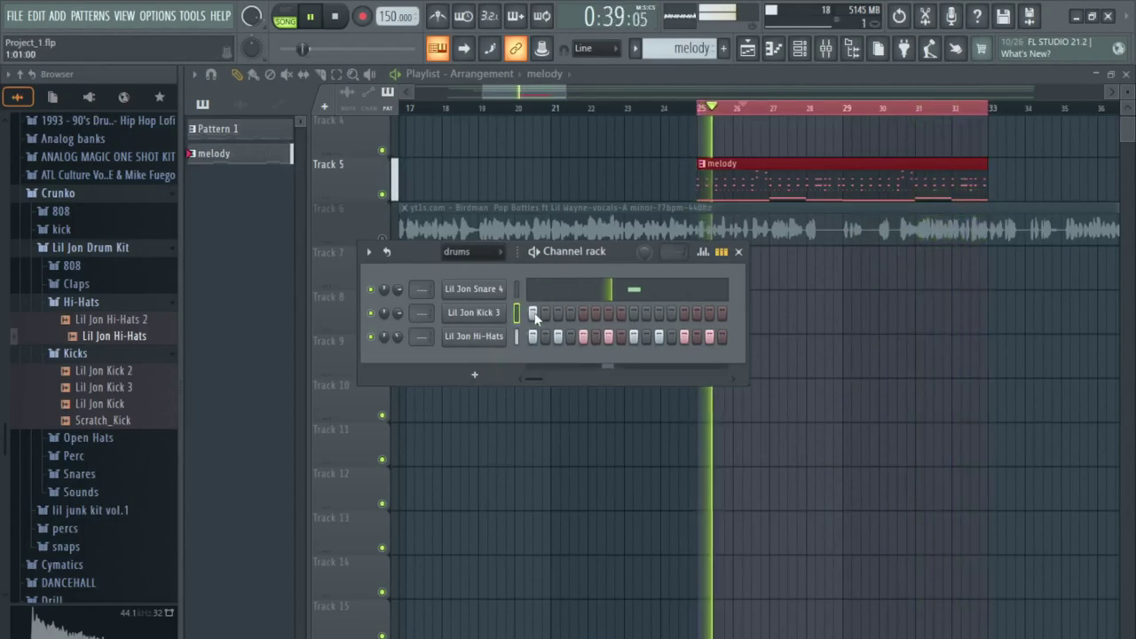
left_click(79, 468)
left_click(89, 481)
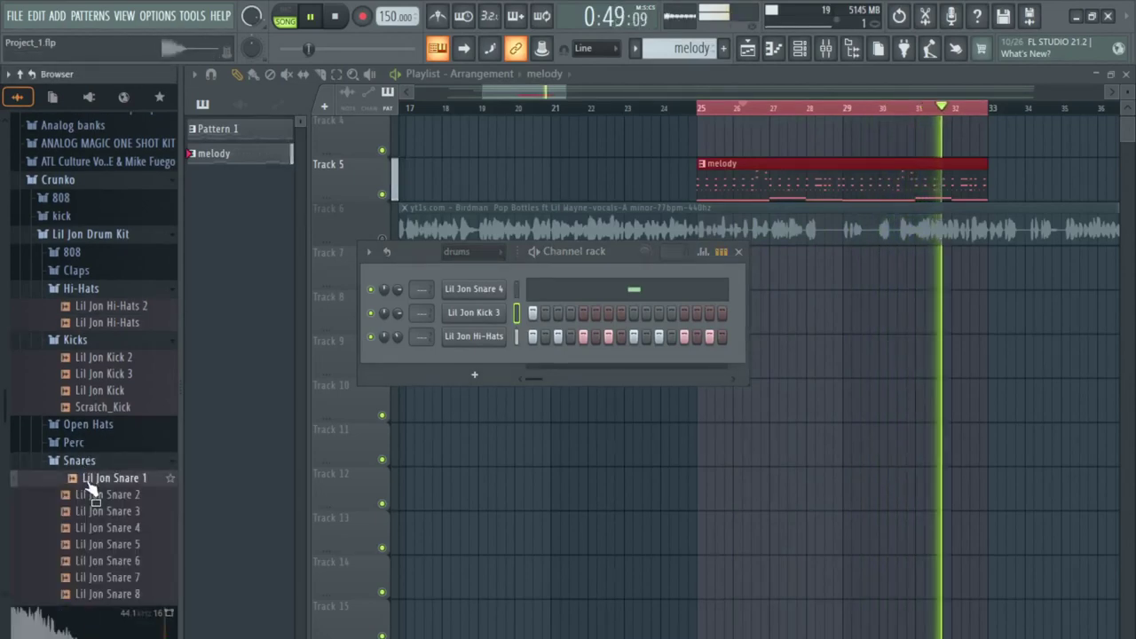
left_click(90, 494)
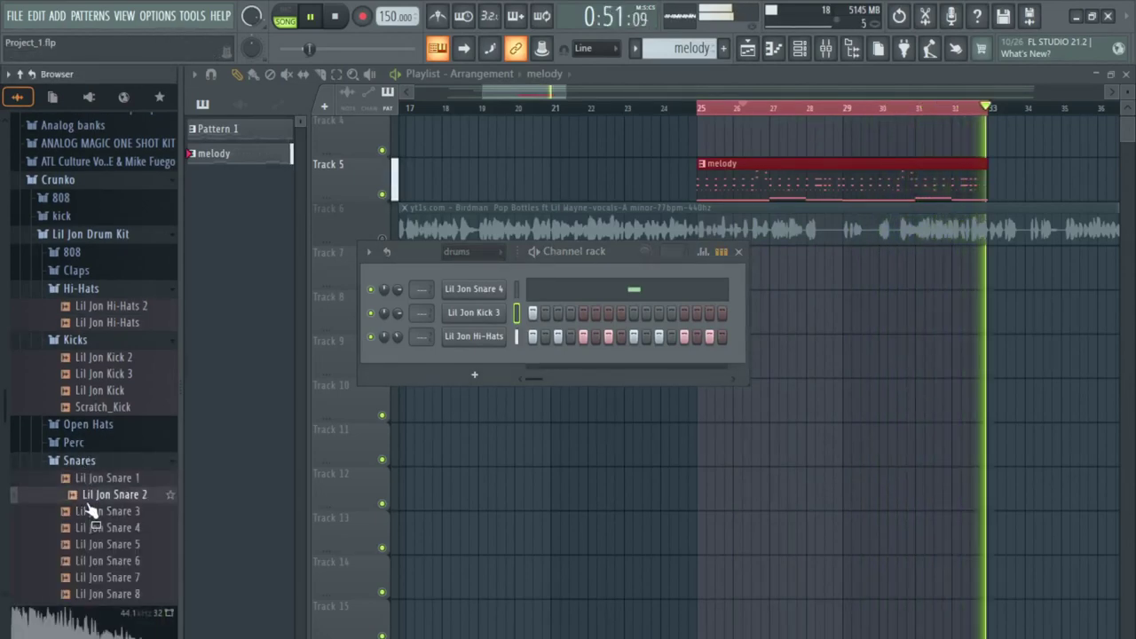
left_click(97, 529)
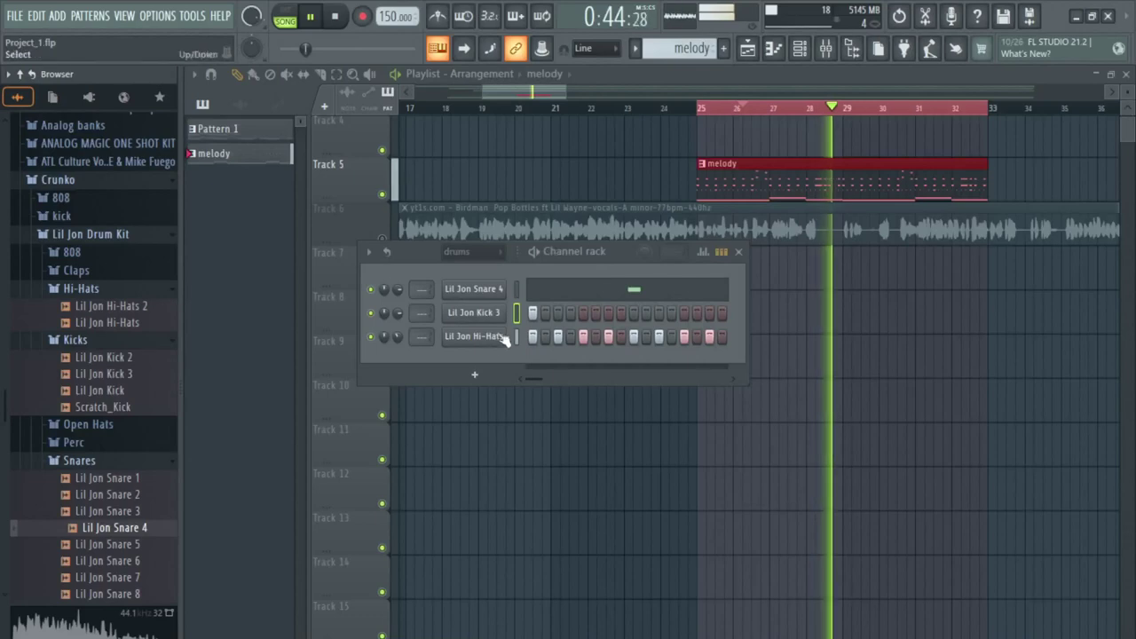
- Add C5 notes in Lil Jon Kick 3's piano roll on bar 2's last two eighth notes and the start of bar 3
right_click(482, 313)
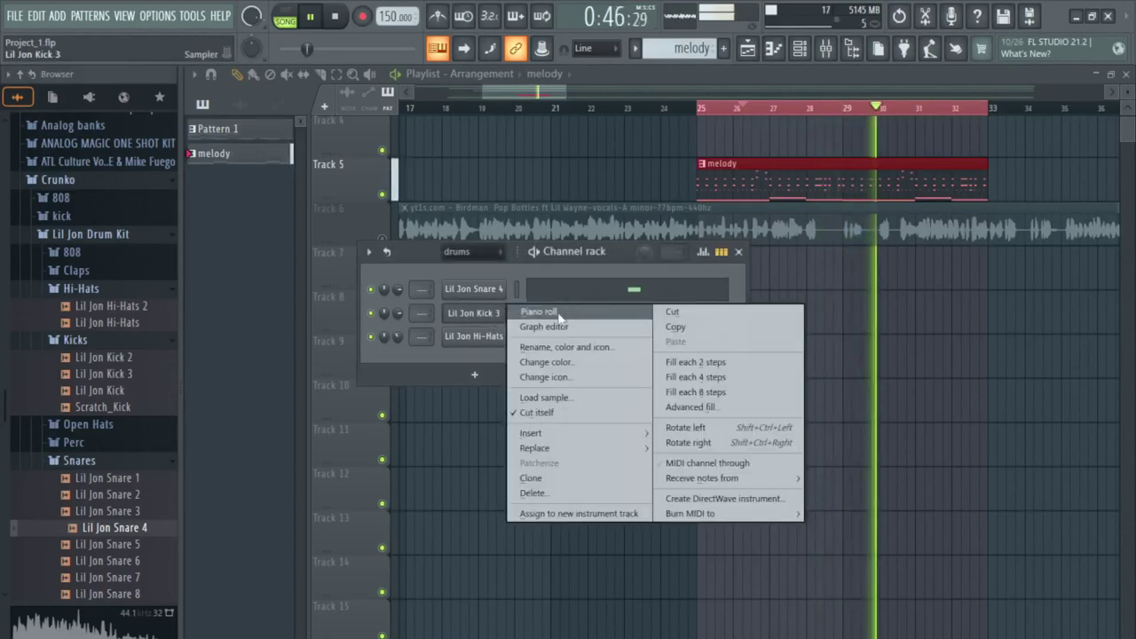
left_click(538, 311)
scroll(482, 308, "down", 6)
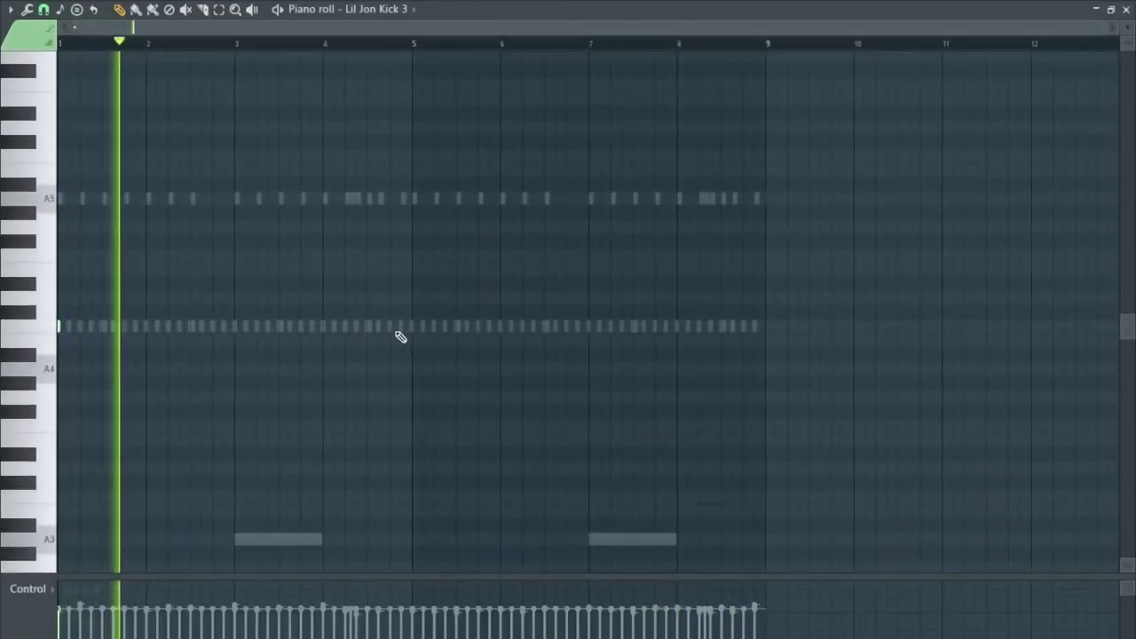
scroll(203, 330, "up", 4)
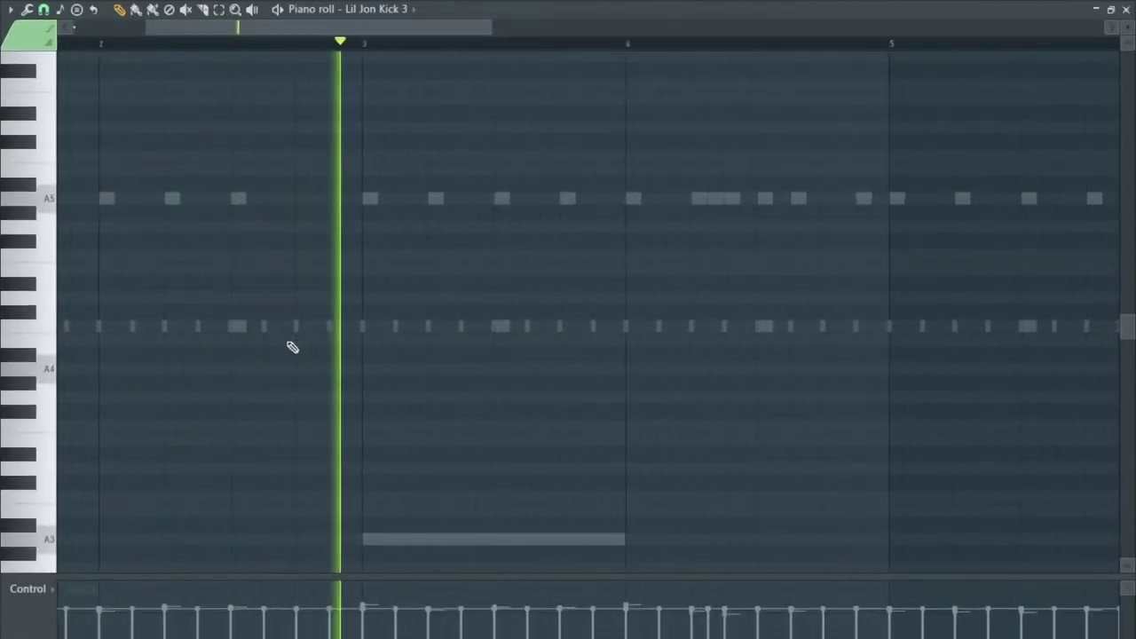
left_click(302, 327)
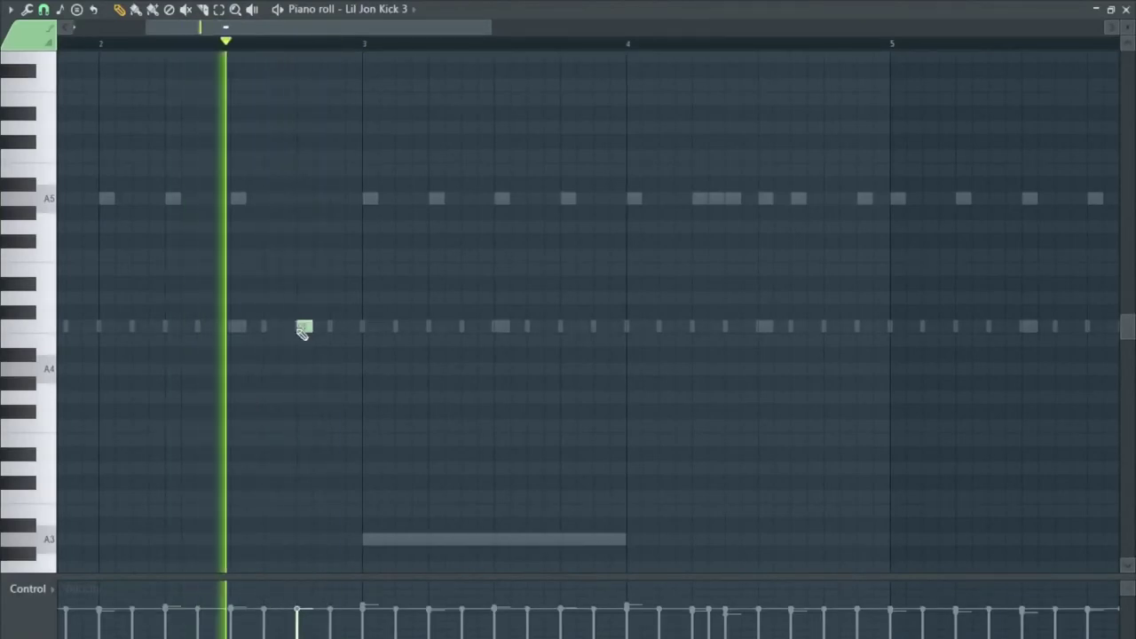
left_click(335, 327)
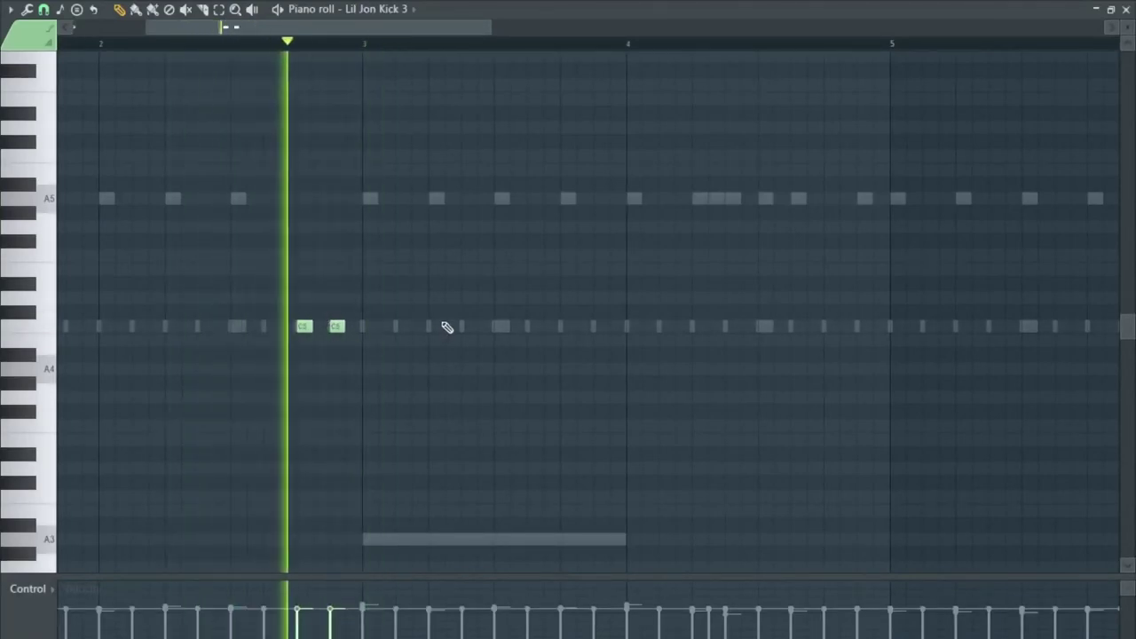
scroll(355, 346, "down", 1)
left_click(411, 331)
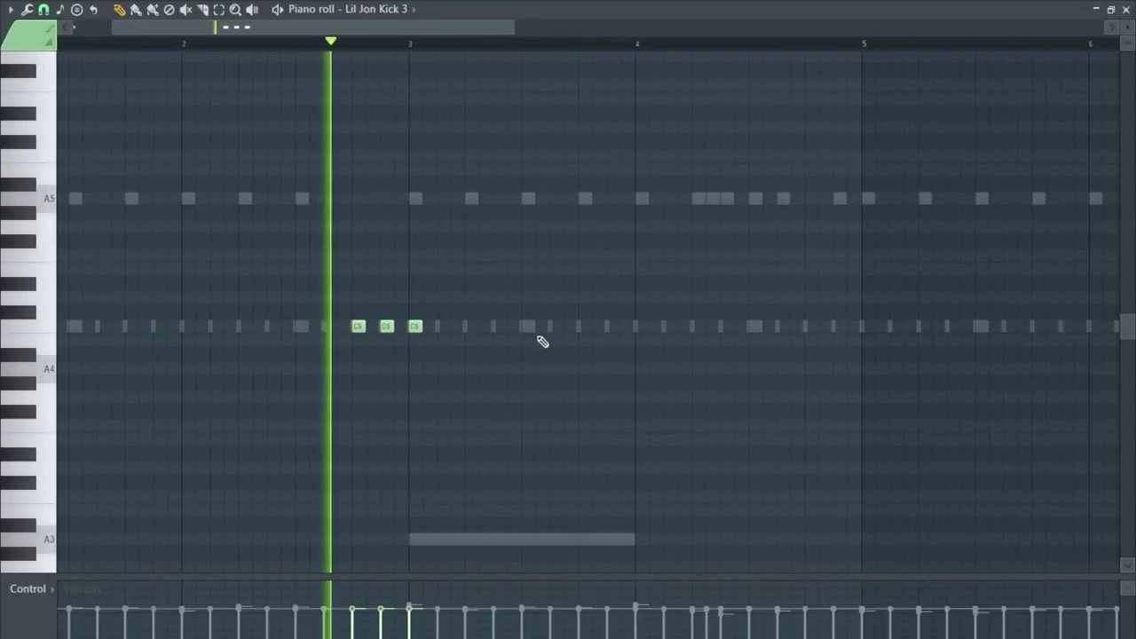
- Audition and rearrange the three C5 kicks to fall on bar 2's last eighth note and beats 1 and 2 of bar 3
scroll(364, 381, "down", 2)
scroll(365, 353, "up", 4)
key("space")
key("space")
scroll(502, 339, "down", 2)
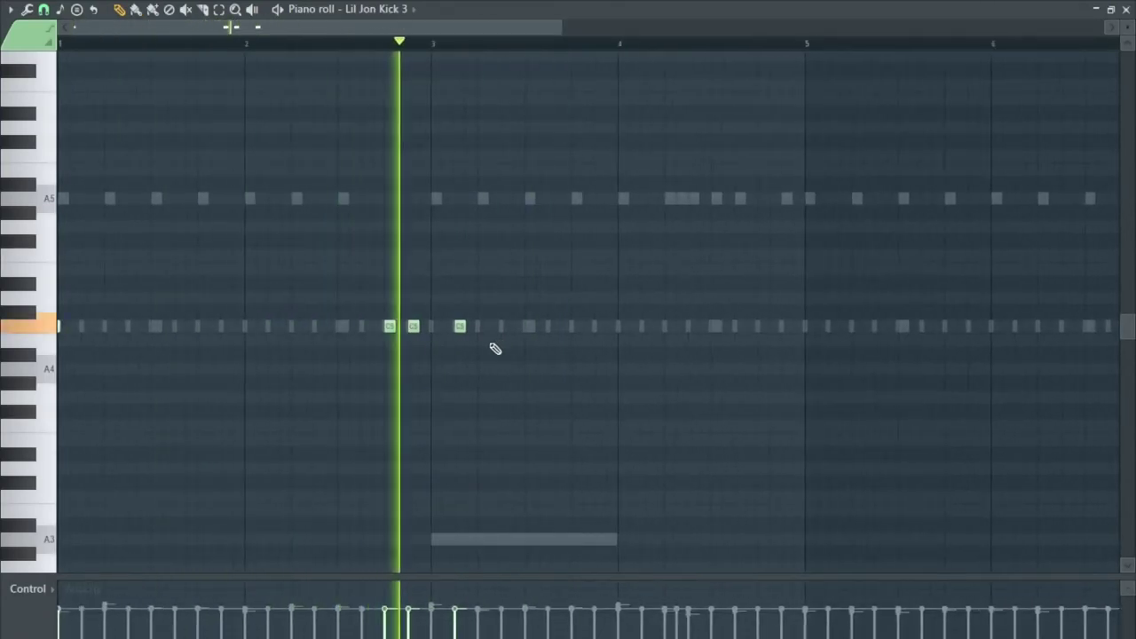
scroll(462, 341, "up", 2)
left_click_drag(460, 327, 427, 328)
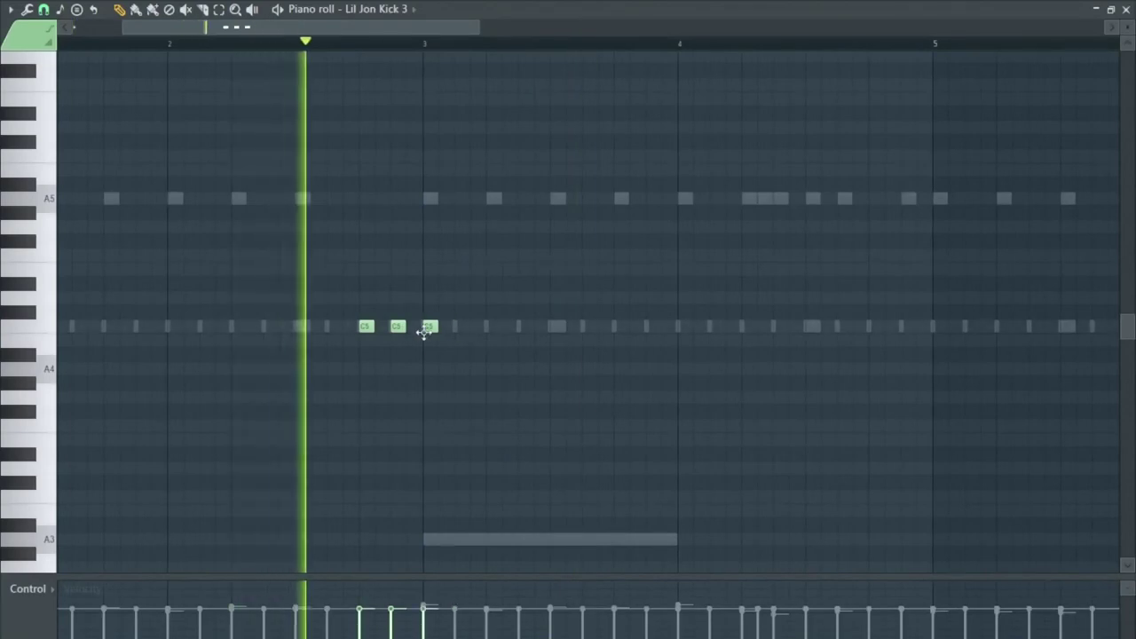
key("space")
scroll(453, 342, "down", 1)
left_click(486, 327)
scroll(550, 349, "down", 1)
scroll(520, 355, "down", 3)
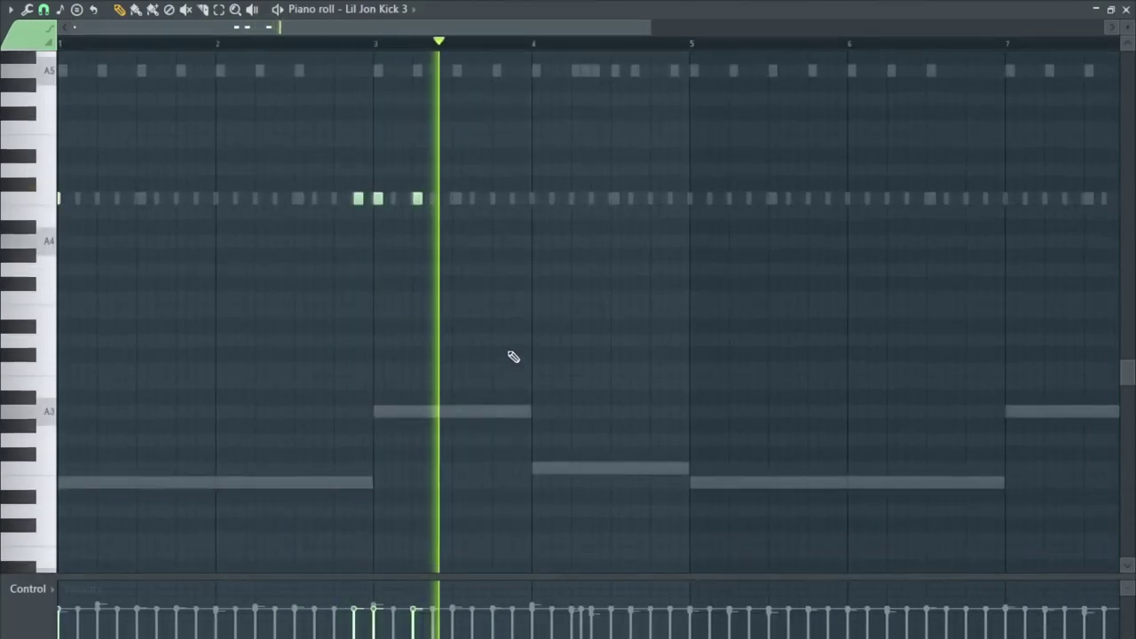
- Move bar 3's later C5 kick to halfway between beats 2 and 3, and add a C5 kick at the start of bar 4
scroll(419, 200, "up", 2)
left_click_drag(419, 198, 457, 198)
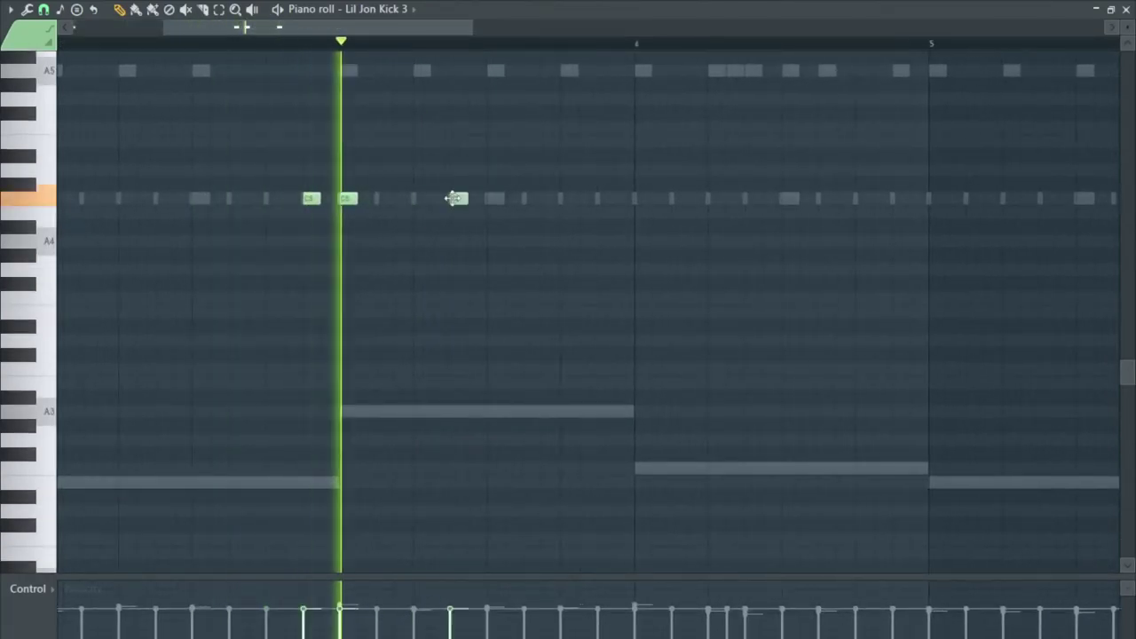
scroll(497, 245, "down", 2)
scroll(492, 252, "down", 2)
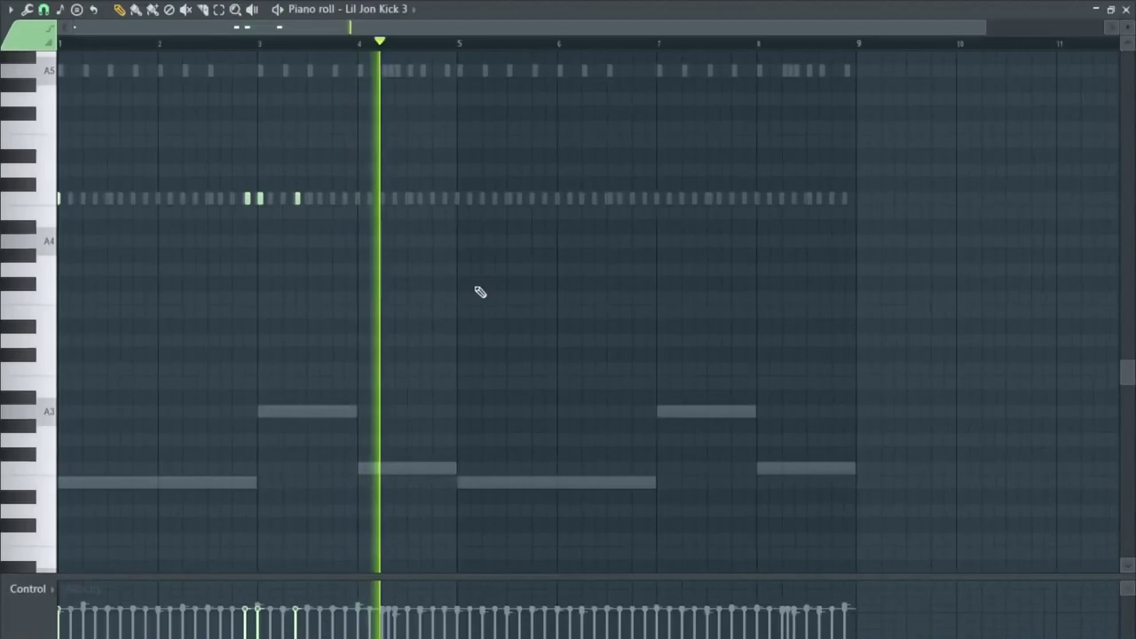
scroll(410, 223, "up", 2)
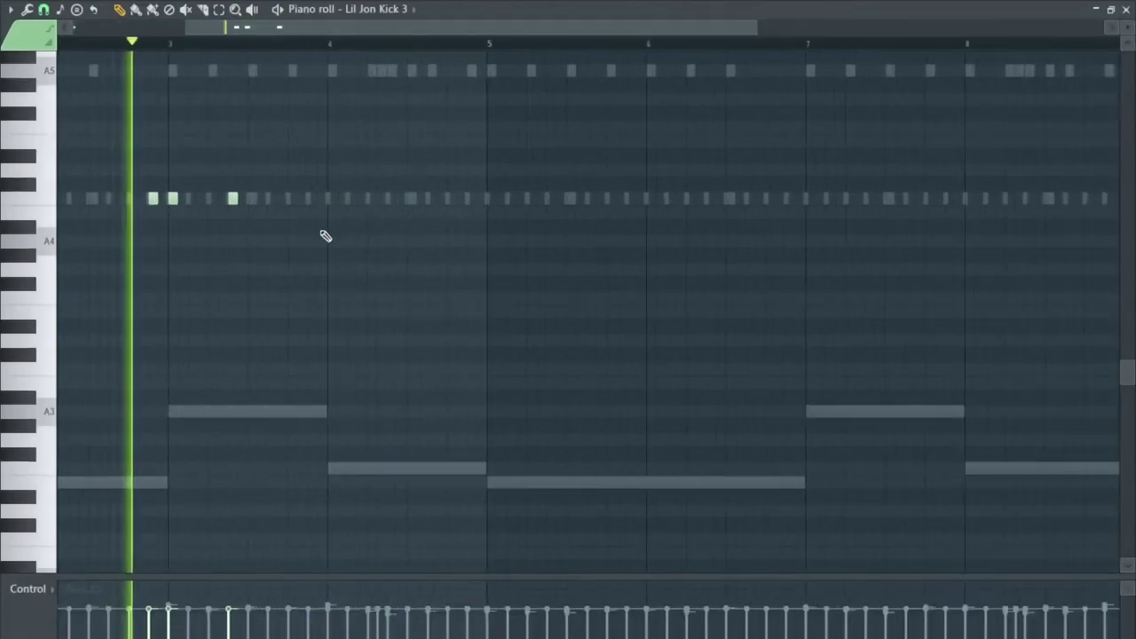
left_click(322, 187)
scroll(434, 226, "down", 2)
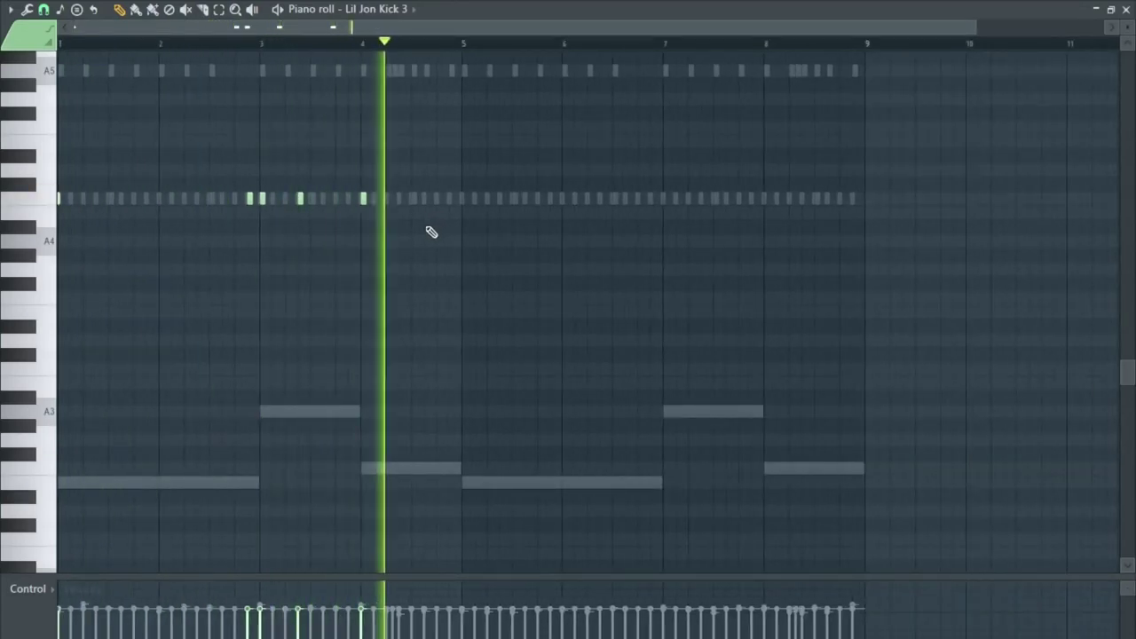
- Duplicate all the Lil Jon Kick 3 notes from the first four bars so the copy starts at bar 5
scroll(501, 213, "down", 1)
left_click_drag(409, 215, 44, 18)
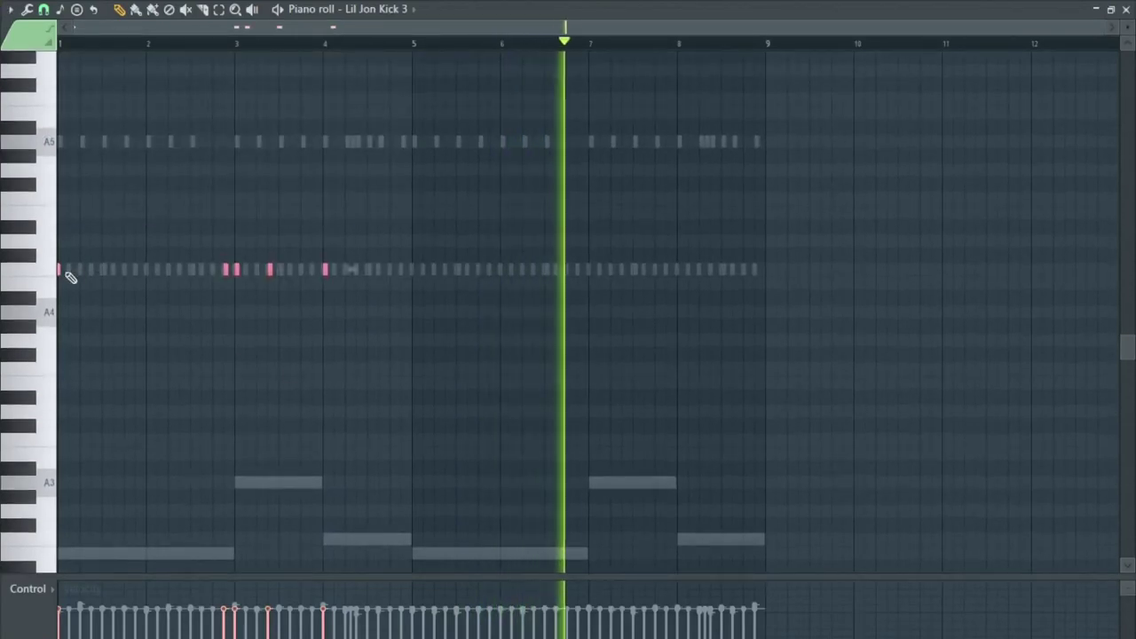
key("ctrl+b")
mouse_move(413, 269)
left_mouse_down()
mouse_move(434, 266)
mouse_move(412, 267)
left_mouse_up()
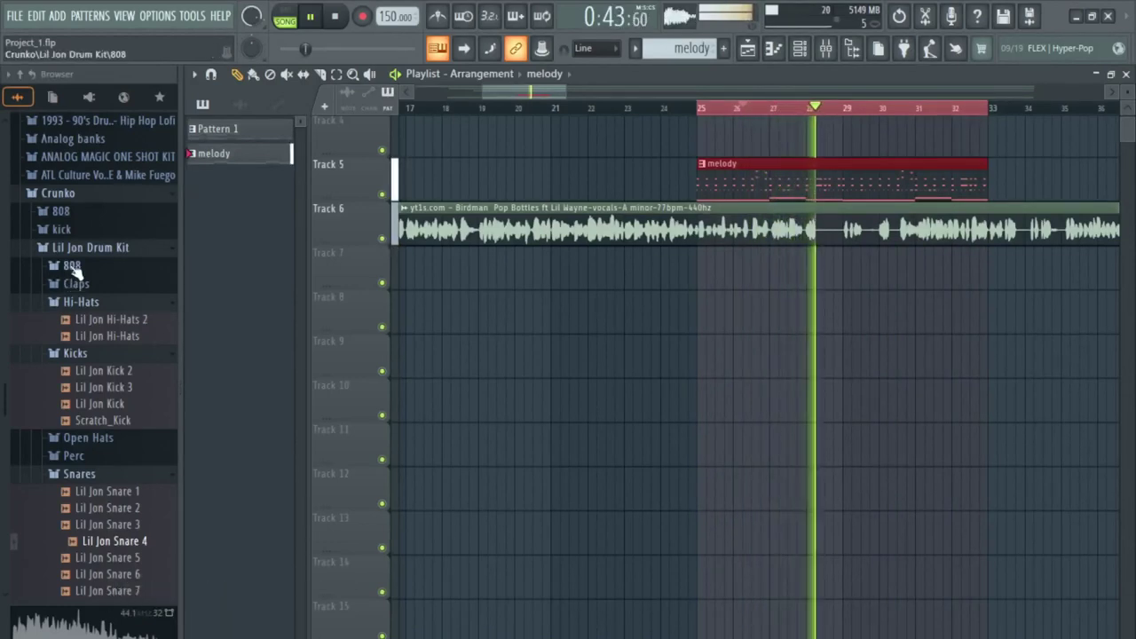
- Lower the opening A6 note of high strings #2 one octave to A5 and lengthen it to fill bar 1
scroll(577, 230, "down", 2)
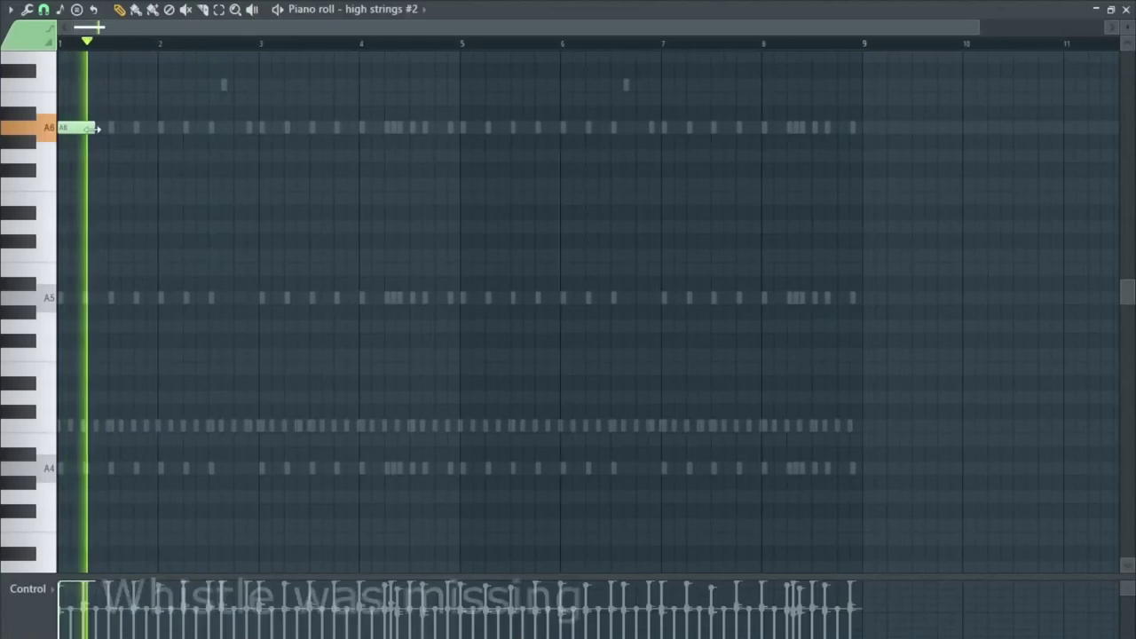
scroll(62, 133, "up", 1)
key("ctrl+a")
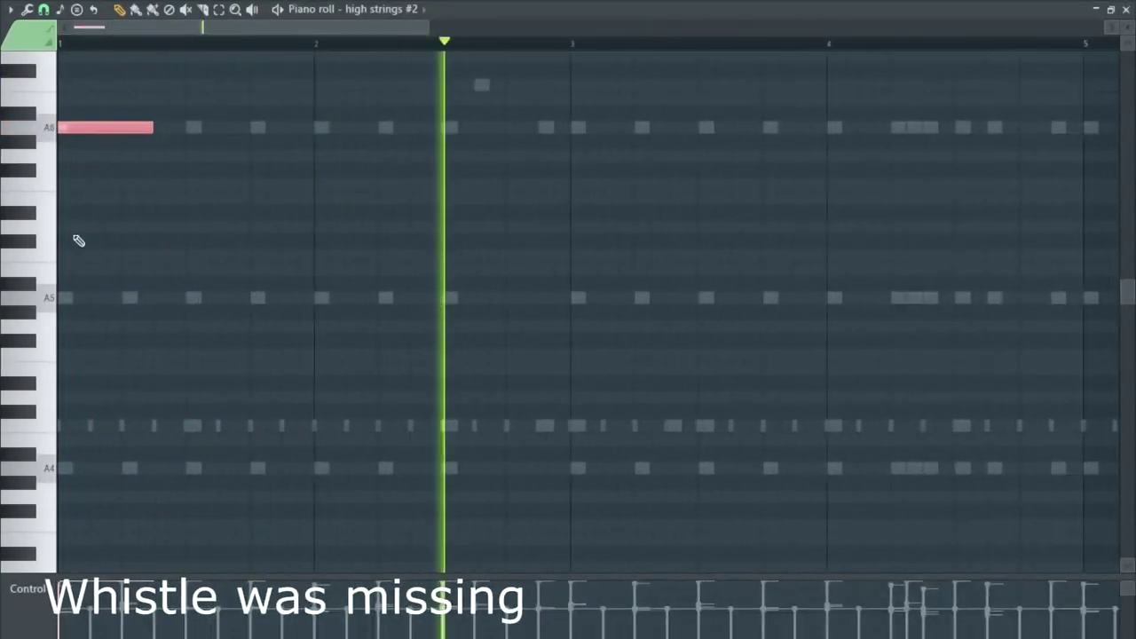
key("ctrl+Down")
key("space")
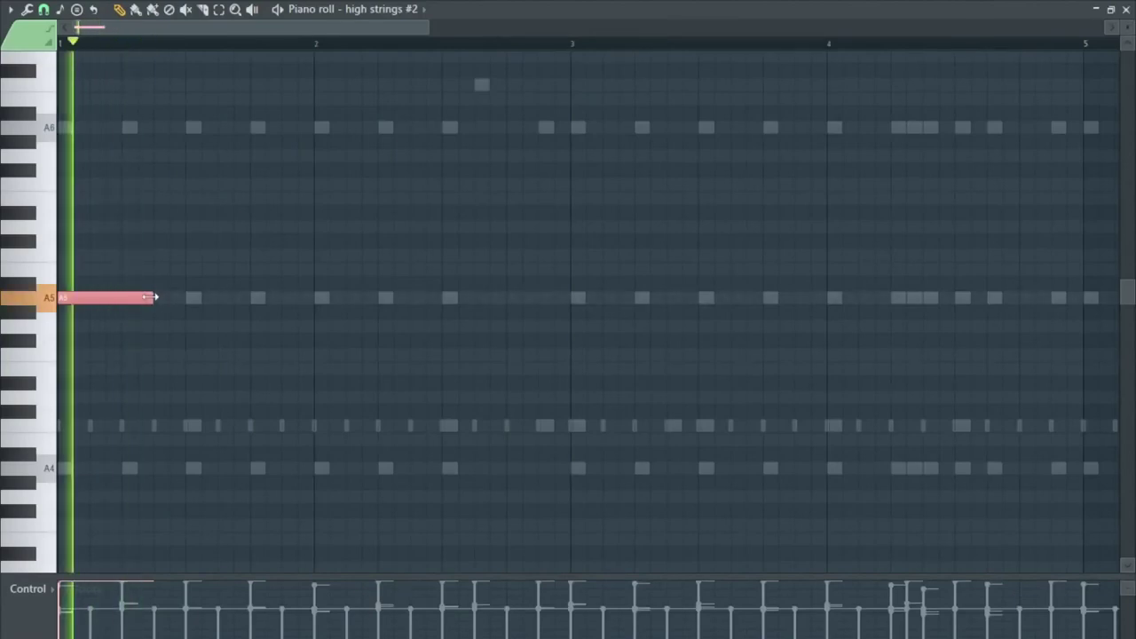
left_click_drag(151, 297, 186, 298)
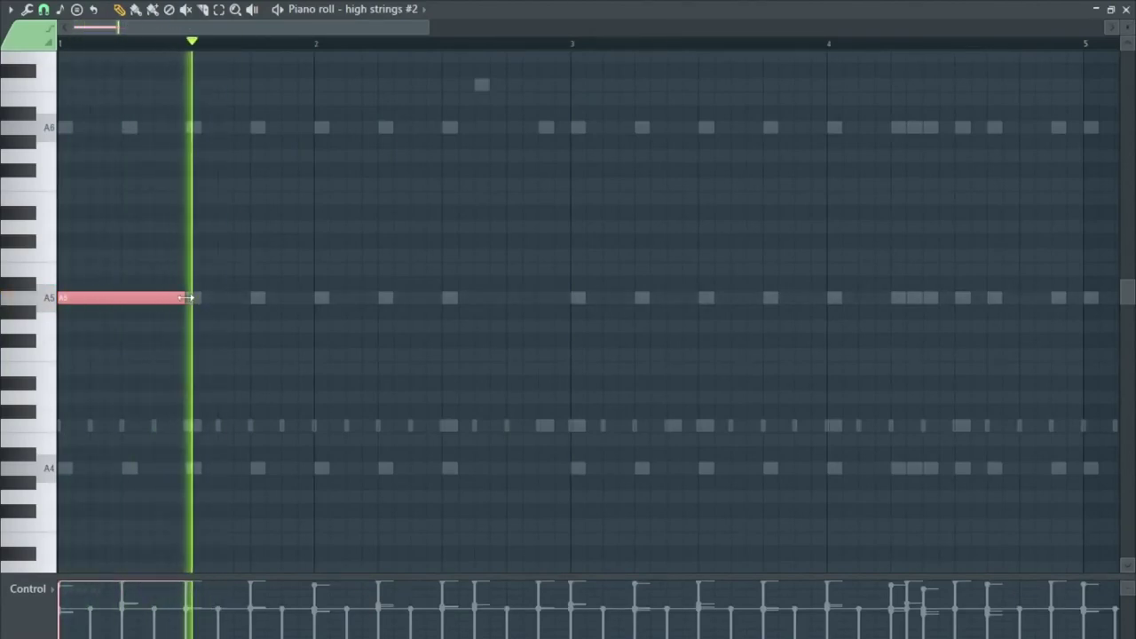
left_click_drag(190, 297, 267, 296)
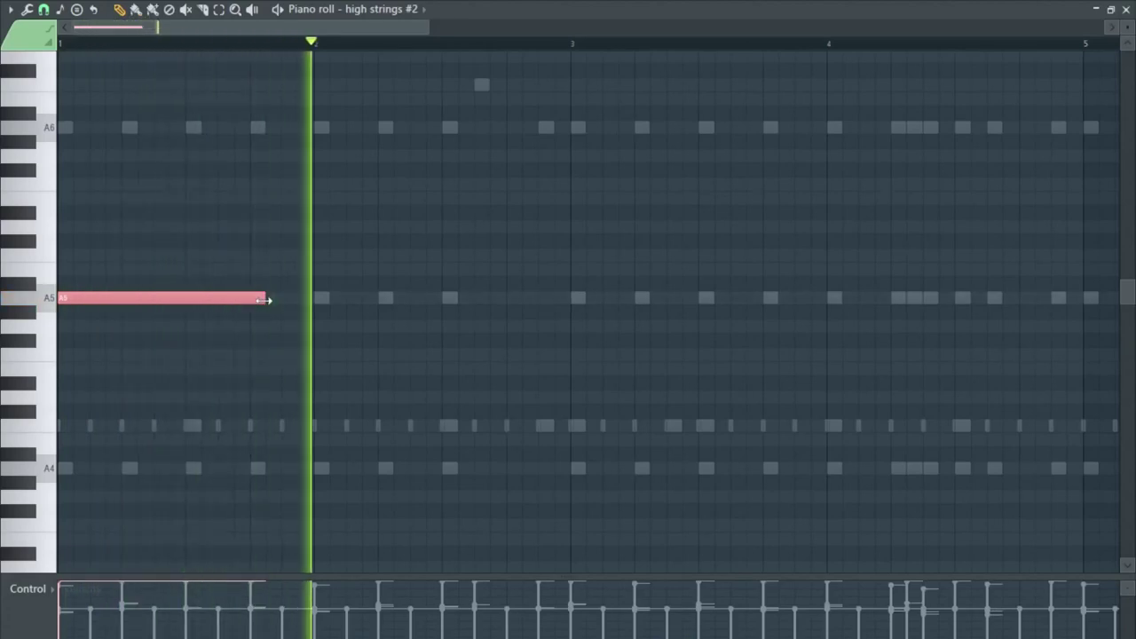
left_click_drag(267, 300, 316, 299)
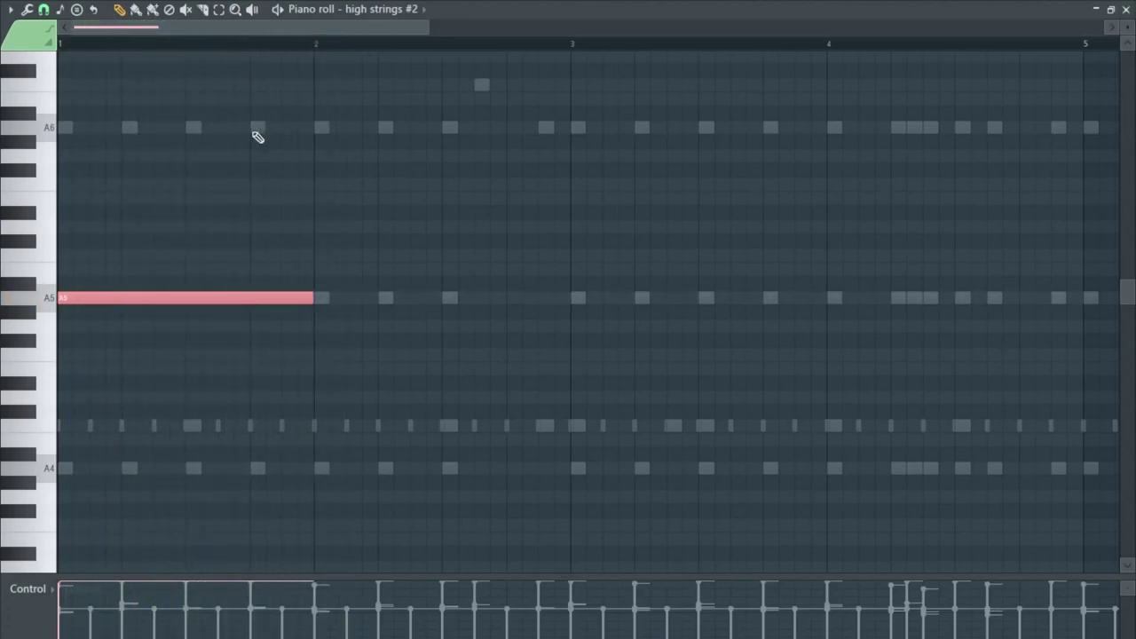
- Add a half-beat A6 on beat 4 of bar 1 in high strings #2, followed by quarter-beat C7 and B6 notes
left_click_drag(503, 127, 170, 132)
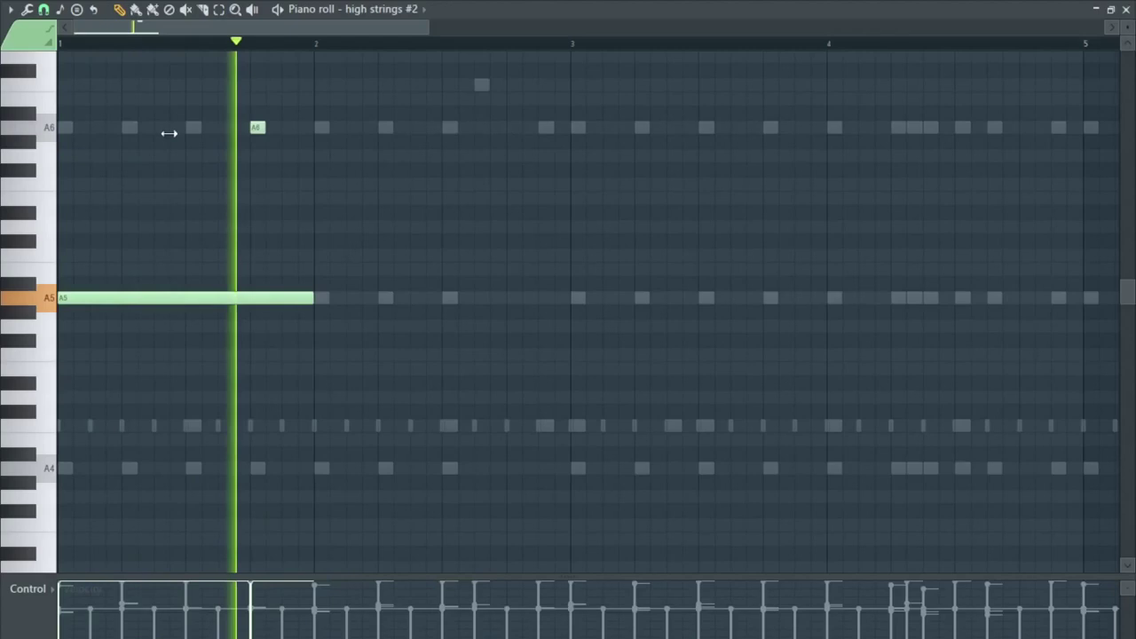
mouse_move(264, 127)
left_mouse_down()
mouse_move(299, 127)
mouse_move(282, 133)
left_mouse_up()
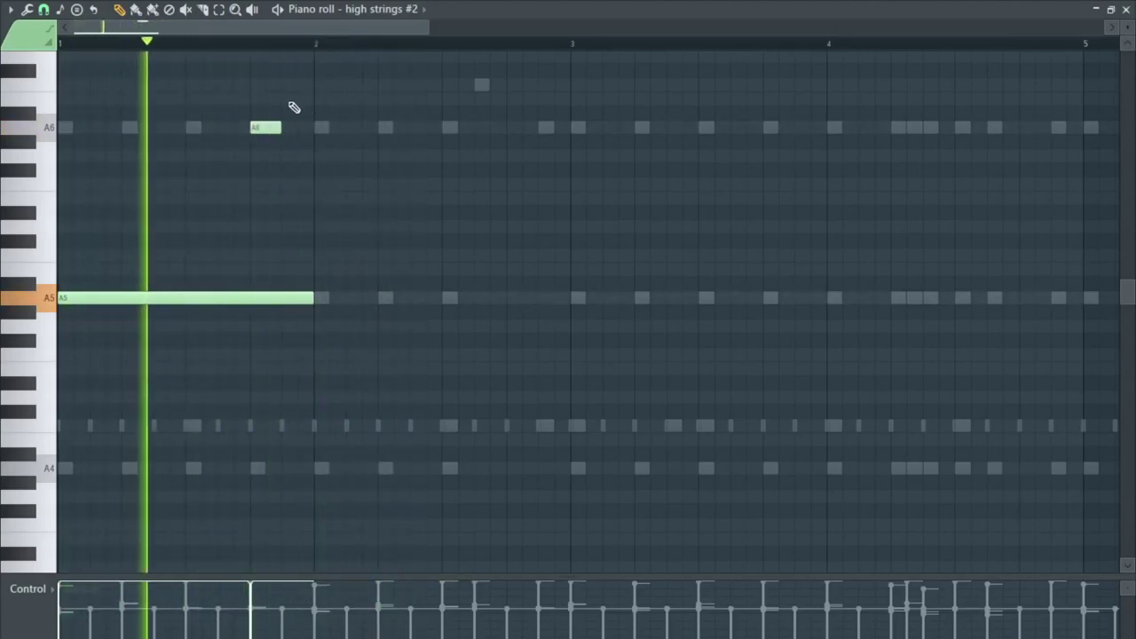
left_click(282, 100)
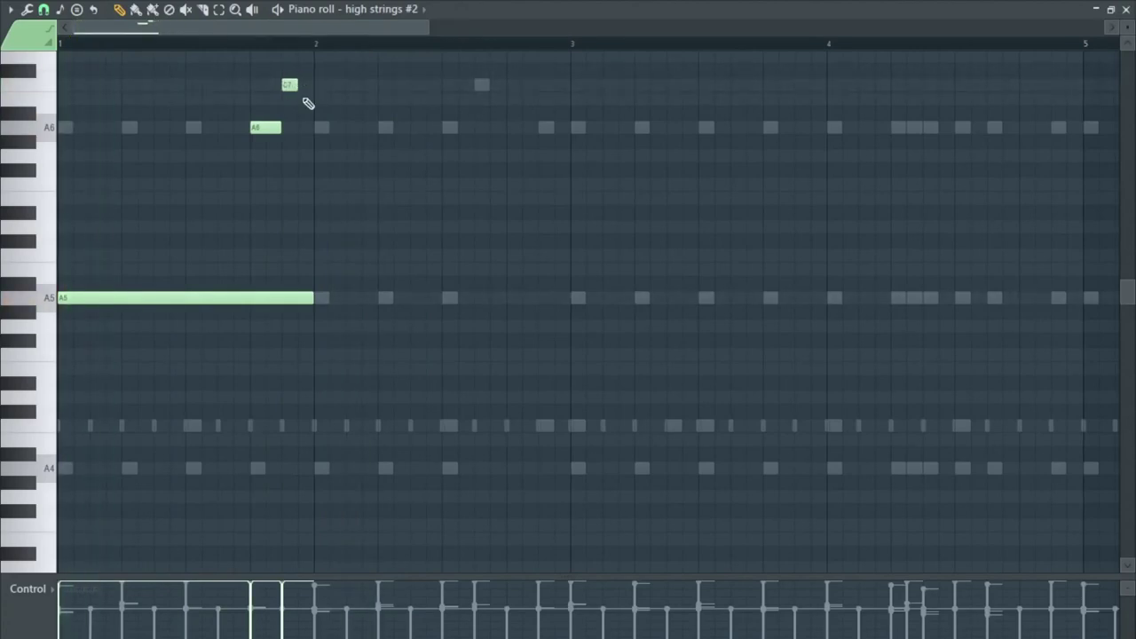
left_click(302, 99)
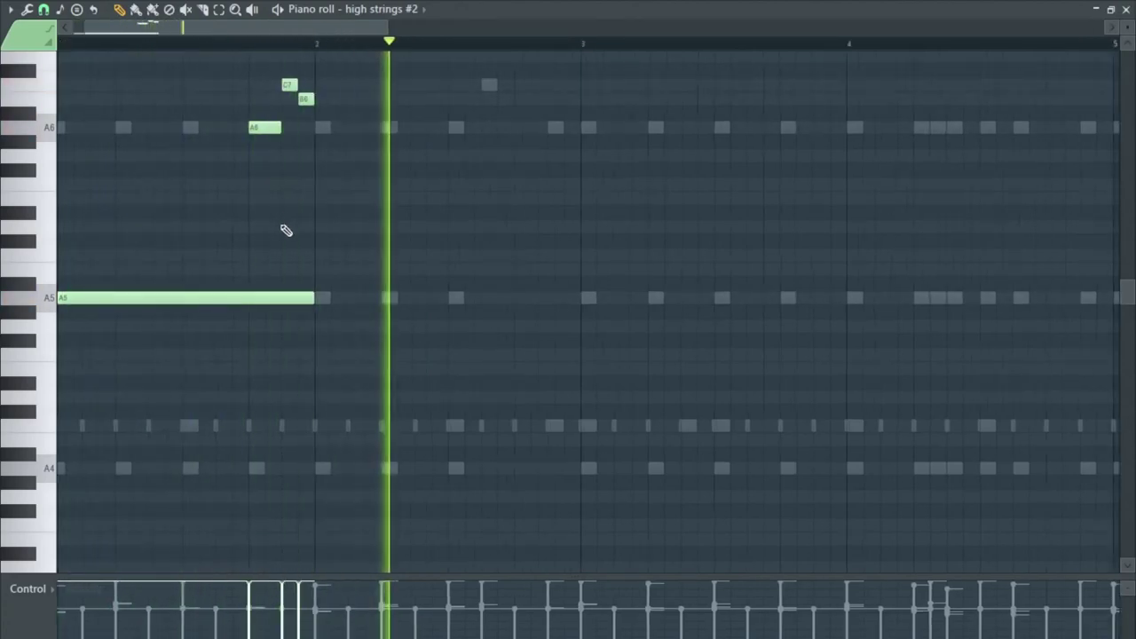
scroll(284, 224, "up", 2)
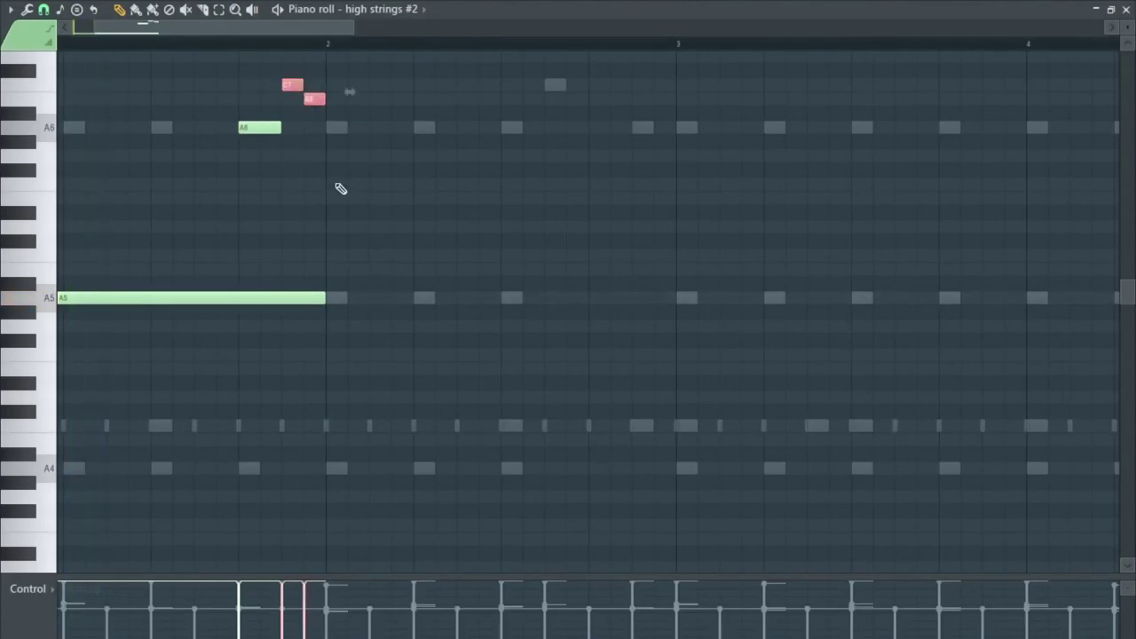
left_click_drag(324, 178, 59, 62)
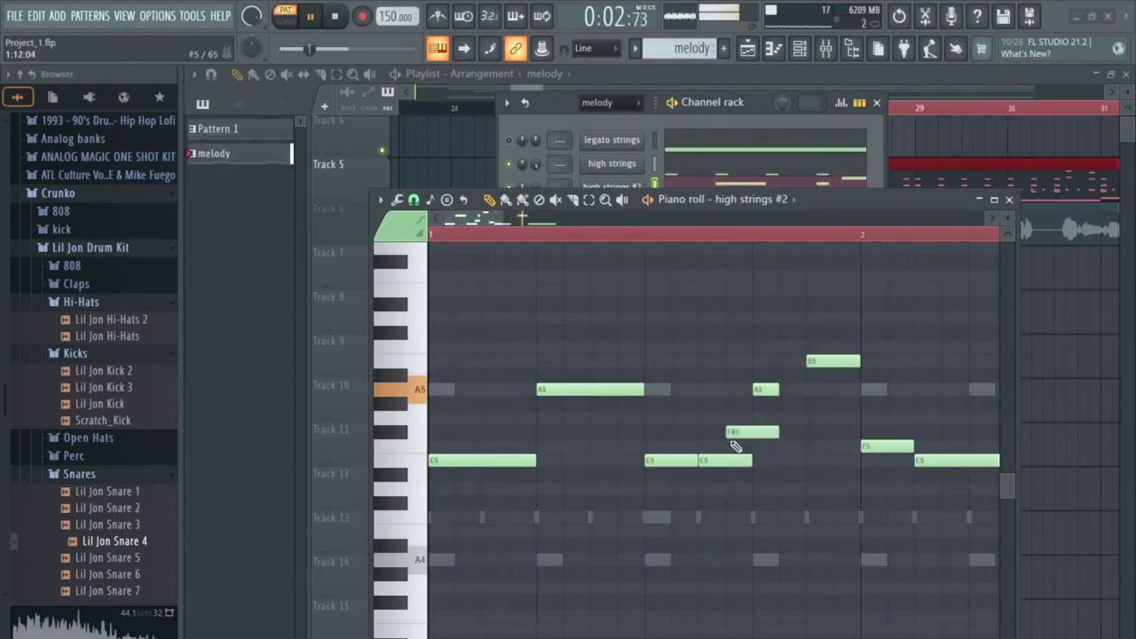
- Raise the half-beat E5 before beat 4 of bar 1 to F5 and add an F5 note at the start of bar 4
left_click_drag(724, 463, 724, 445)
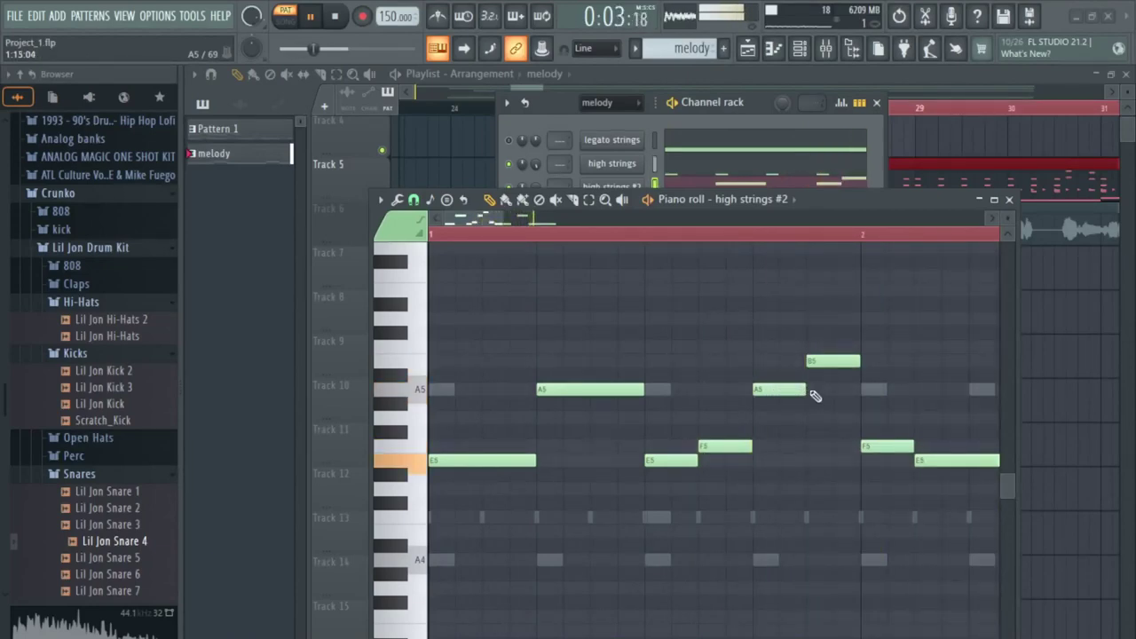
scroll(815, 396, "down", 3)
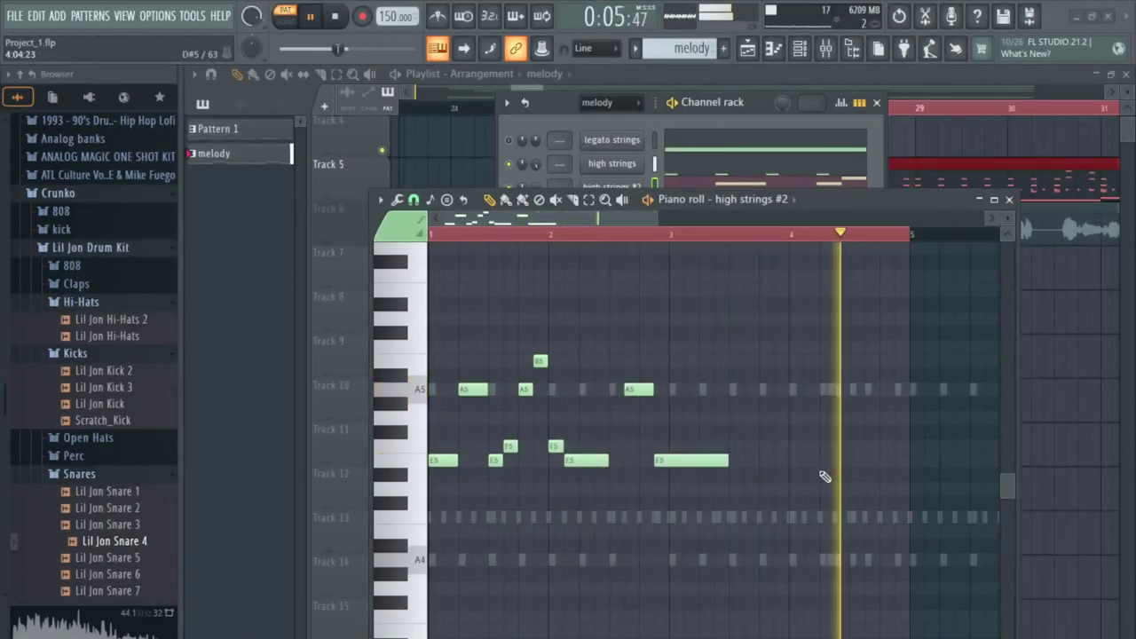
scroll(822, 477, "down", 4)
scroll(783, 453, "down", 1)
scroll(776, 453, "up", 3)
scroll(776, 453, "down", 3)
left_click(744, 616)
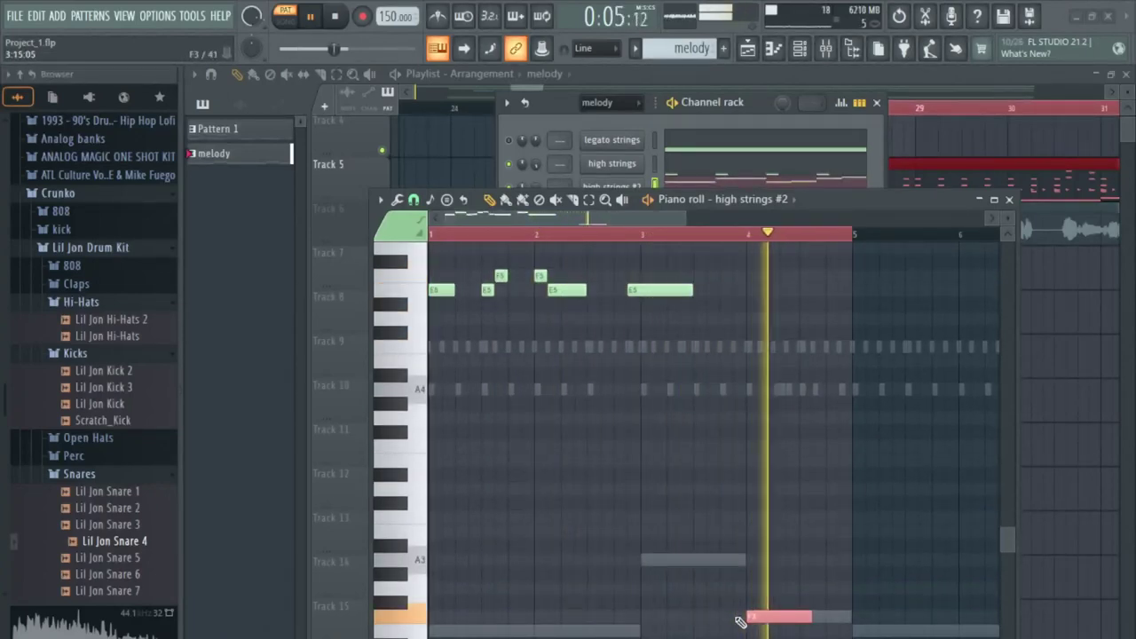
key("ctrl+Up")
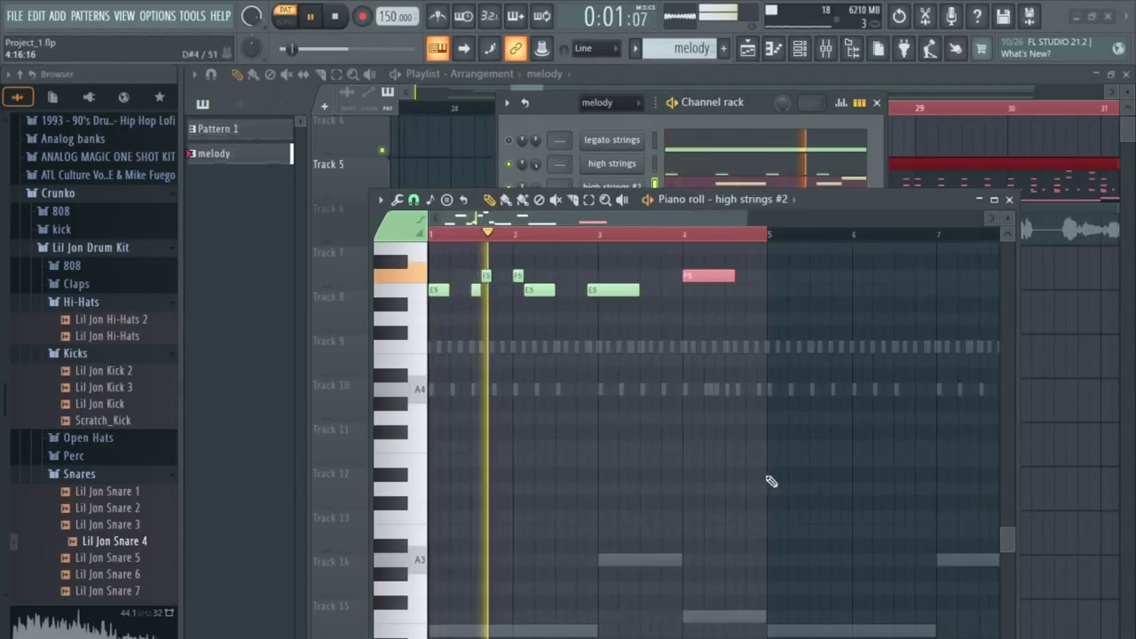
scroll(768, 480, "up", 3)
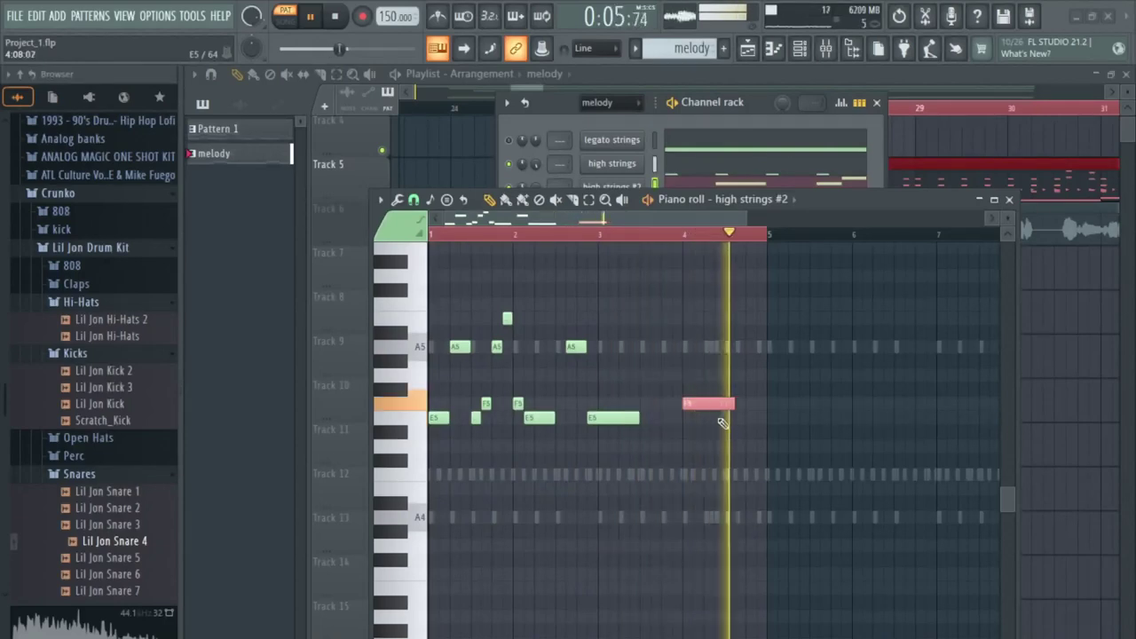
scroll(639, 437, "up", 1)
scroll(690, 450, "down", 2)
- Transpose the whole high strings #2 melody up one octave, also trying it a second octave higher
key("ctrl+a")
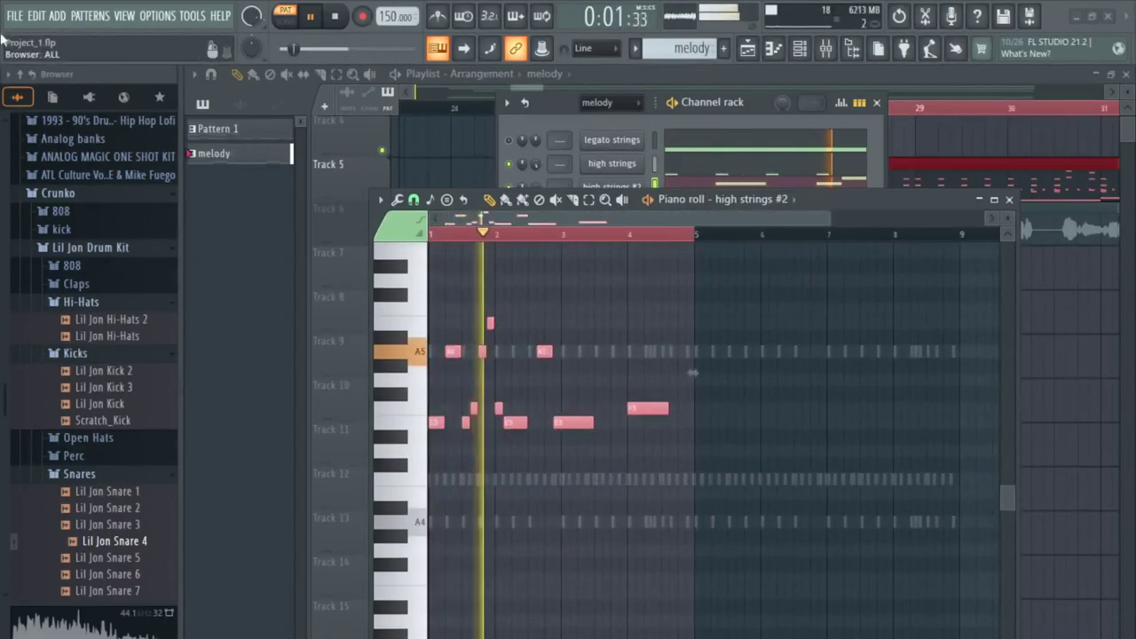
key("ctrl+Up")
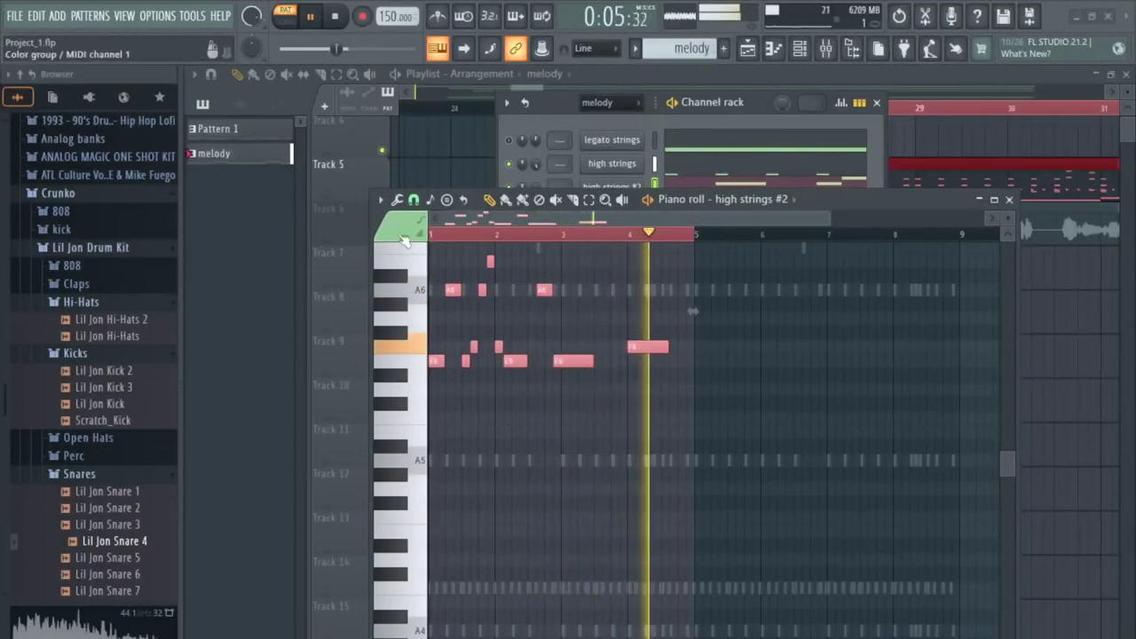
key("ctrl+Up")
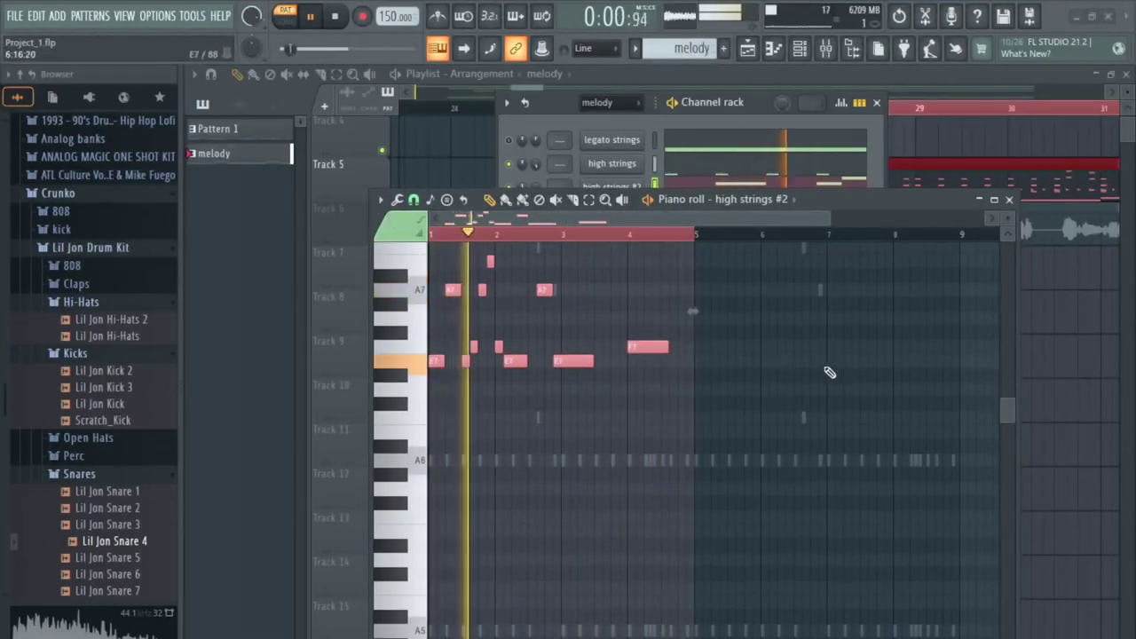
key("ctrl+Down")
- Review the transposed high strings #2 melody across bars 1 to 4 during playback
scroll(786, 377, "down", 2)
scroll(412, 368, "up", 6)
scroll(413, 368, "up", 3)
scroll(914, 370, "down", 1)
scroll(897, 363, "down", 3)
scroll(852, 359, "down", 1)
scroll(537, 376, "down", 2)
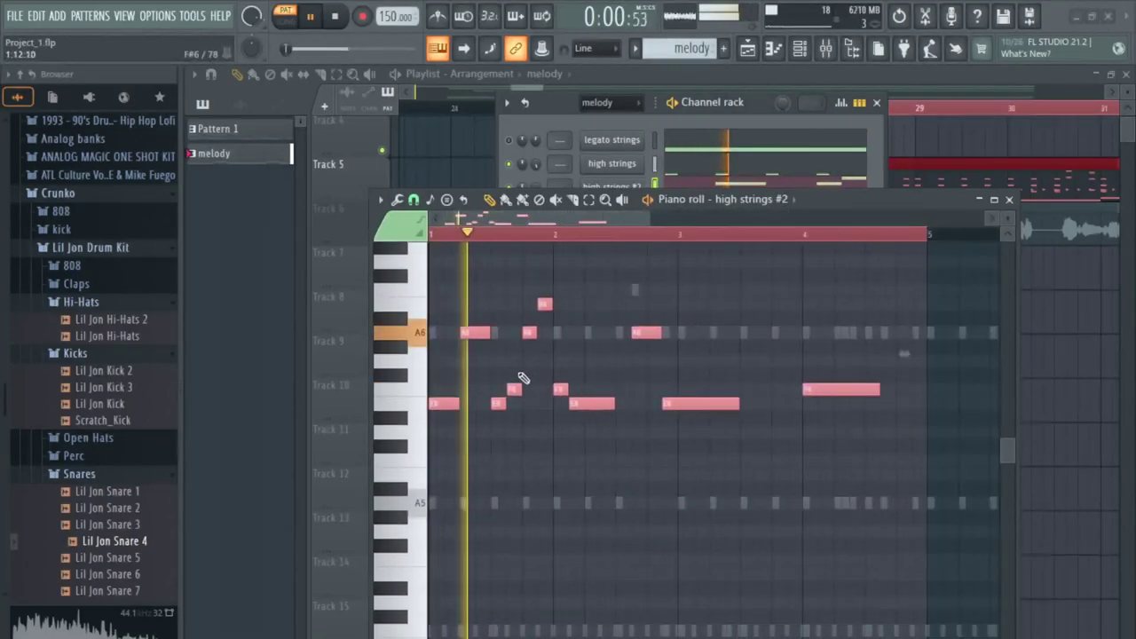
scroll(497, 378, "down", 5)
- Delete all Whistle notes from bar 5 onward
scroll(468, 380, "up", 8)
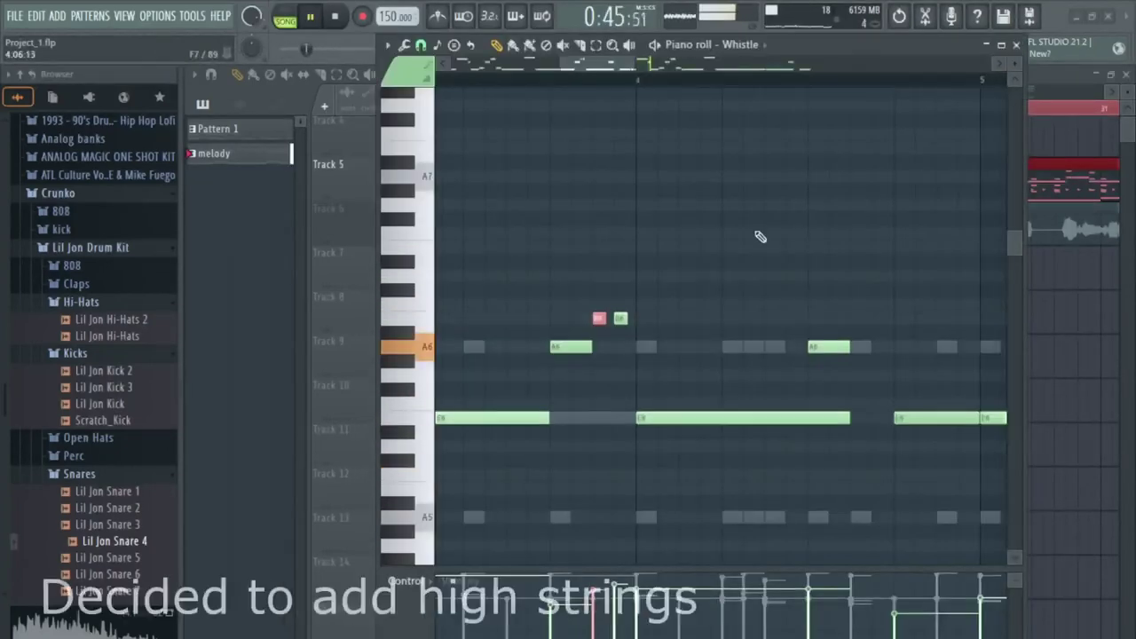
scroll(630, 271, "down", 4)
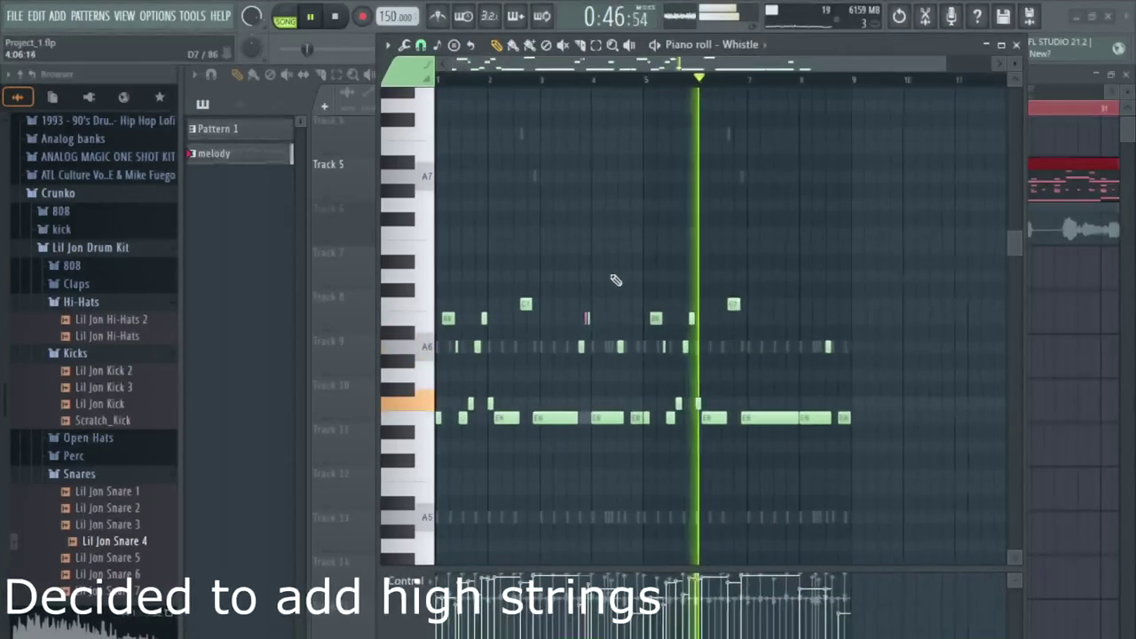
left_click_drag(866, 465, 629, 296)
key("Delete")
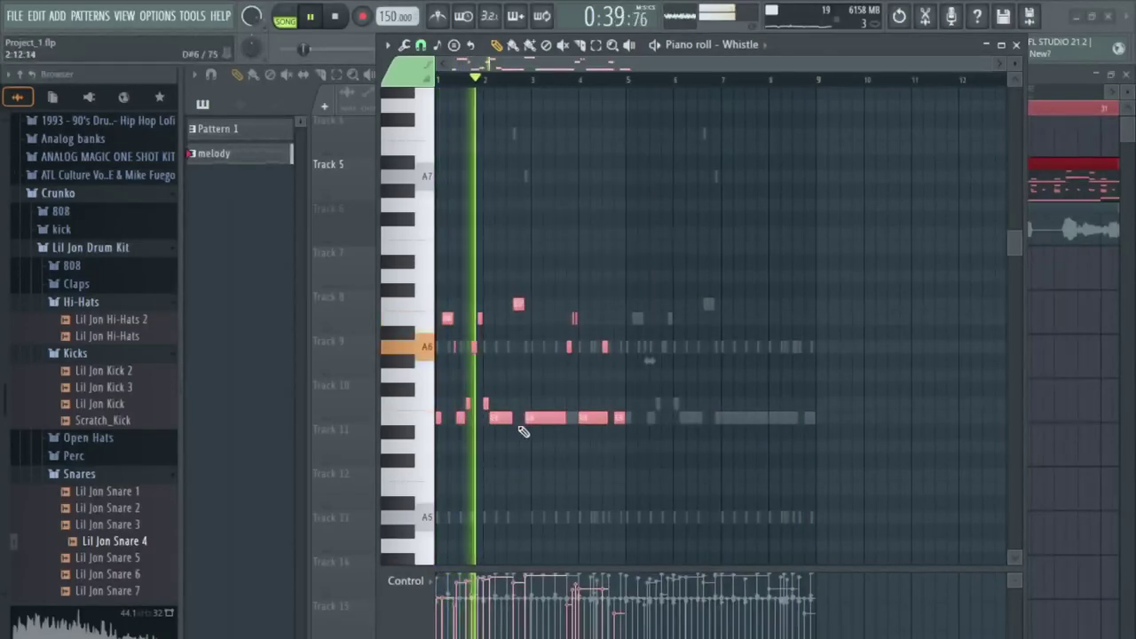
- Copy the Whistle notes of bars 1 to 4 into bars 5 to 8 and close the piano roll
left_click_drag(536, 433, 202, 125)
right_click(706, 434)
scroll(444, 342, "down", 2)
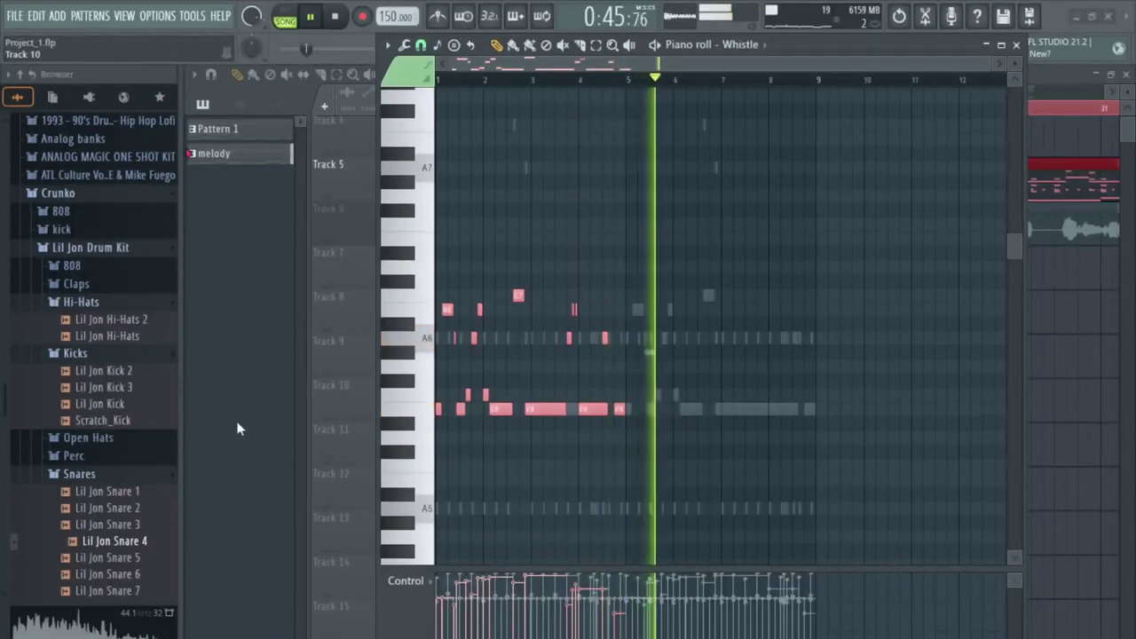
mouse_move(546, 409)
left_mouse_down()
mouse_move(772, 405)
mouse_move(710, 405)
mouse_move(755, 401)
mouse_move(719, 400)
mouse_move(732, 399)
left_mouse_up()
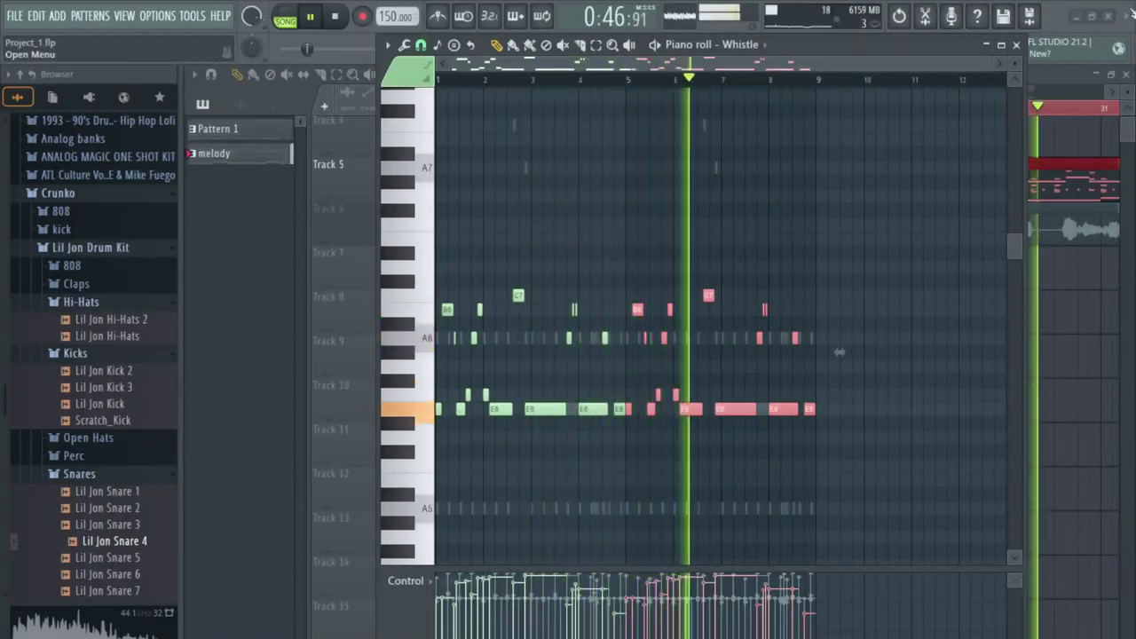
left_click(1016, 44)
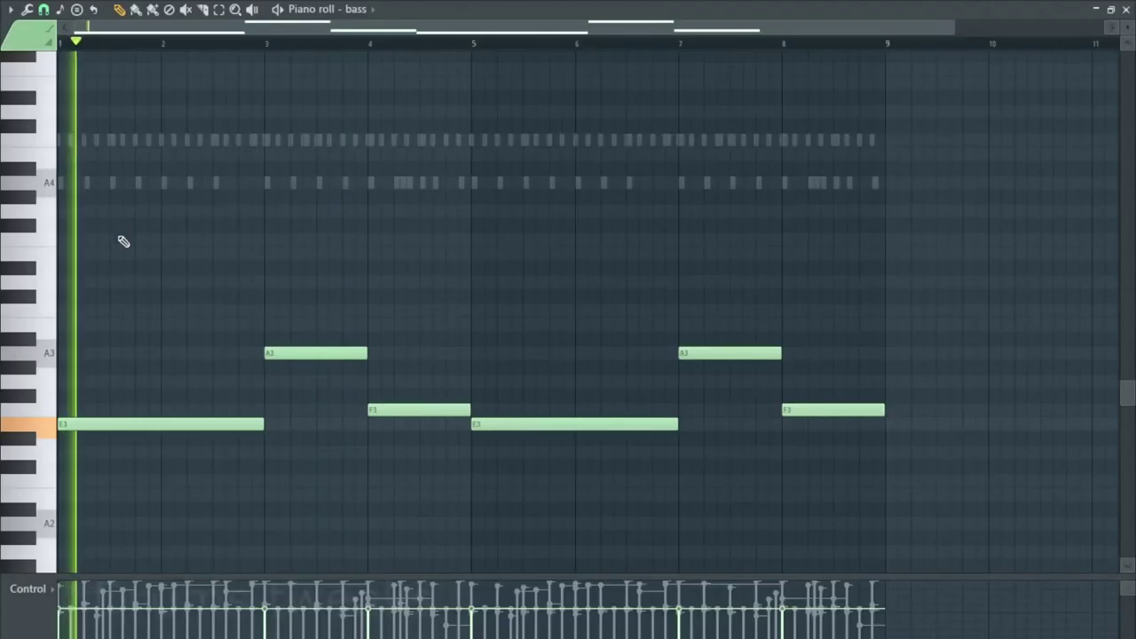
- Slice the opening E3 bass note in bar 1, an eighth note after beat 3
scroll(44, 310, "up", 4)
key("space")
key("space")
scroll(145, 417, "up", 2)
key("space")
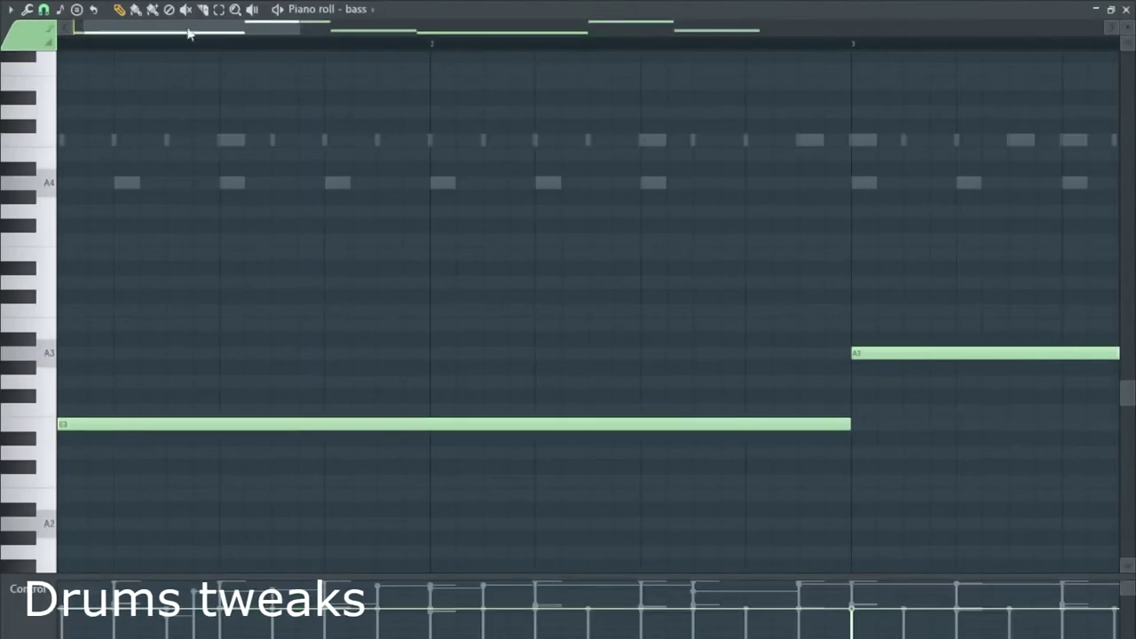
key("space")
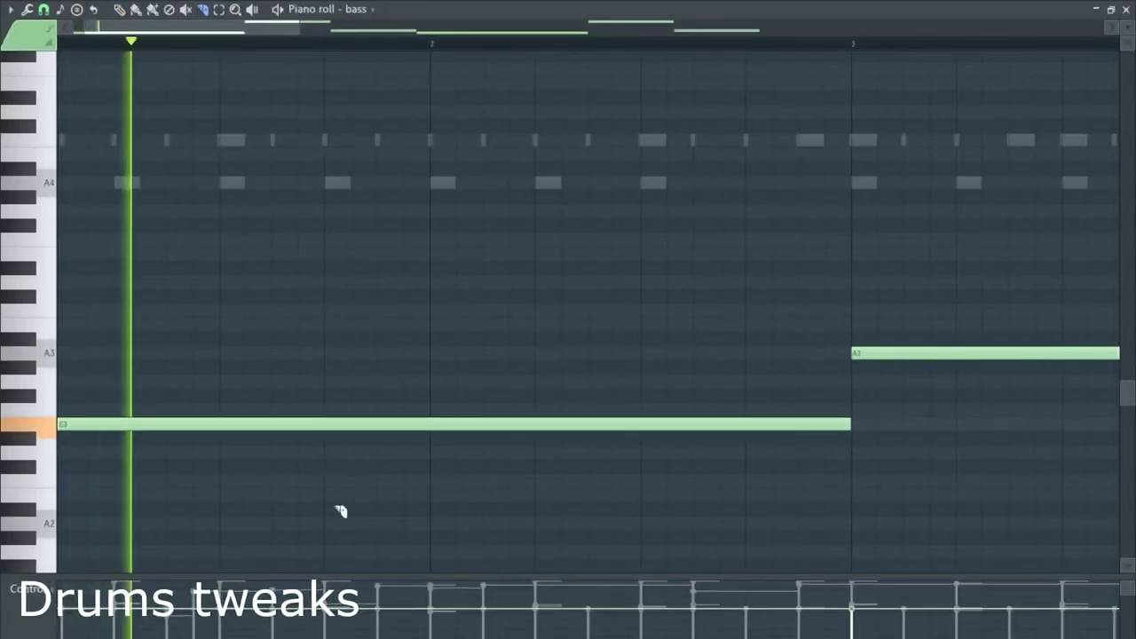
key("space")
left_click(277, 425)
- Try slicing a short piece from the E3 bass note just before bar 2 and raising it one octave to E4
scroll(183, 441, "up", 2)
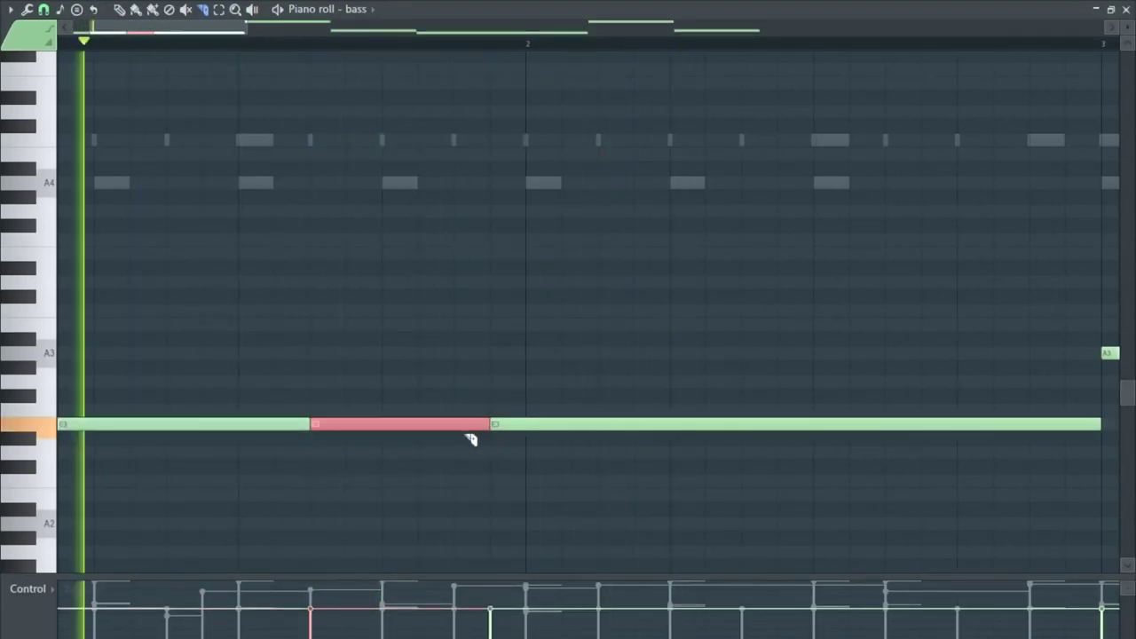
left_click(458, 424)
scroll(504, 436, "down", 1)
key("space")
key("space")
key("ctrl+Up")
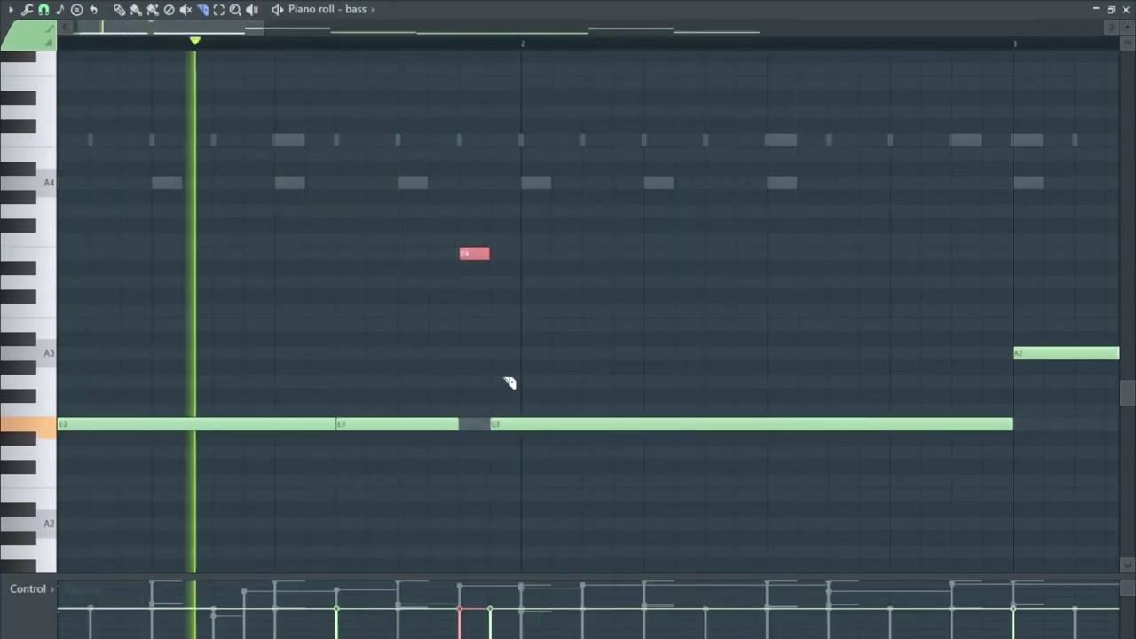
key("ctrl+alt+z")
key("ctrl+alt+z")
key("ctrl+alt+z")
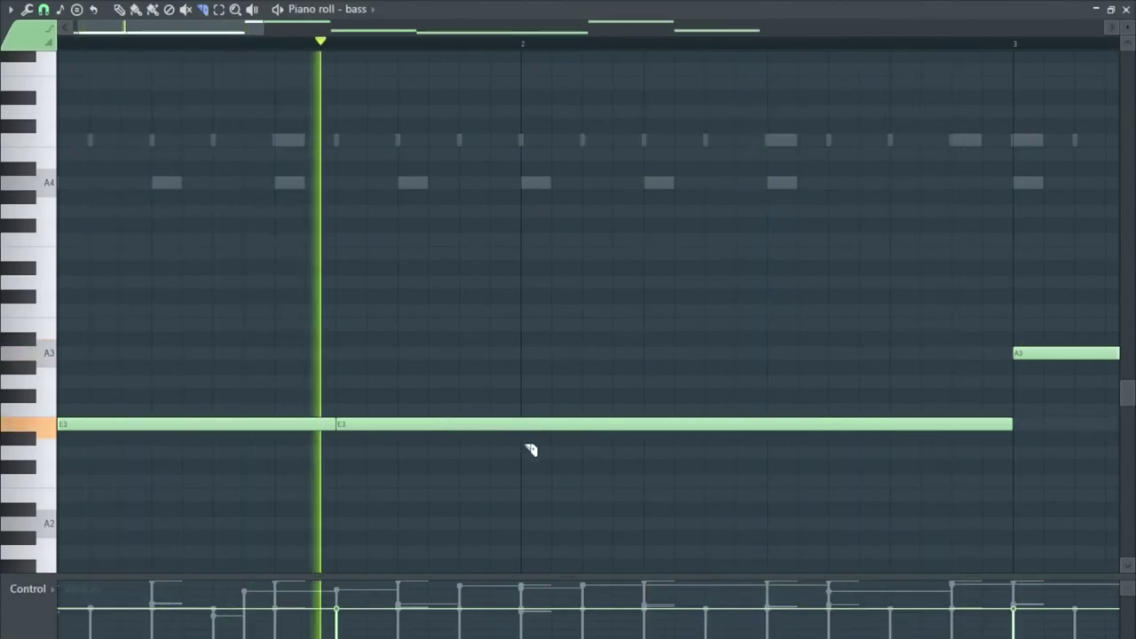
- Slice the second E3 bass note an eighth note into bar 2 and at beat 2, removing a sixteenth-note piece before the first cut
key("space")
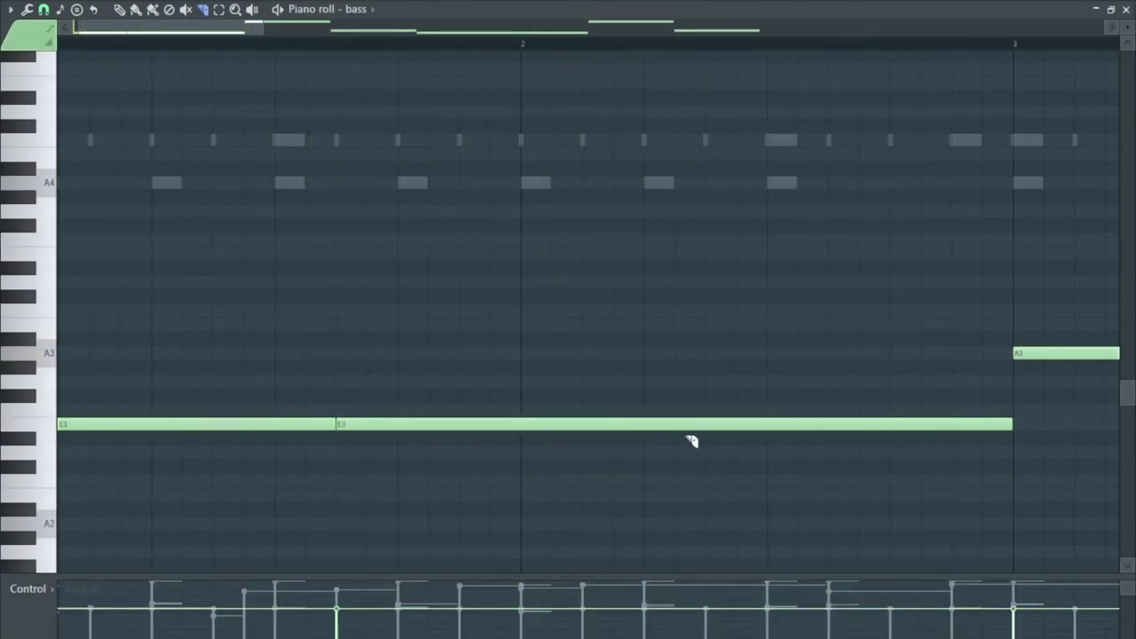
left_click_drag(598, 431, 595, 398)
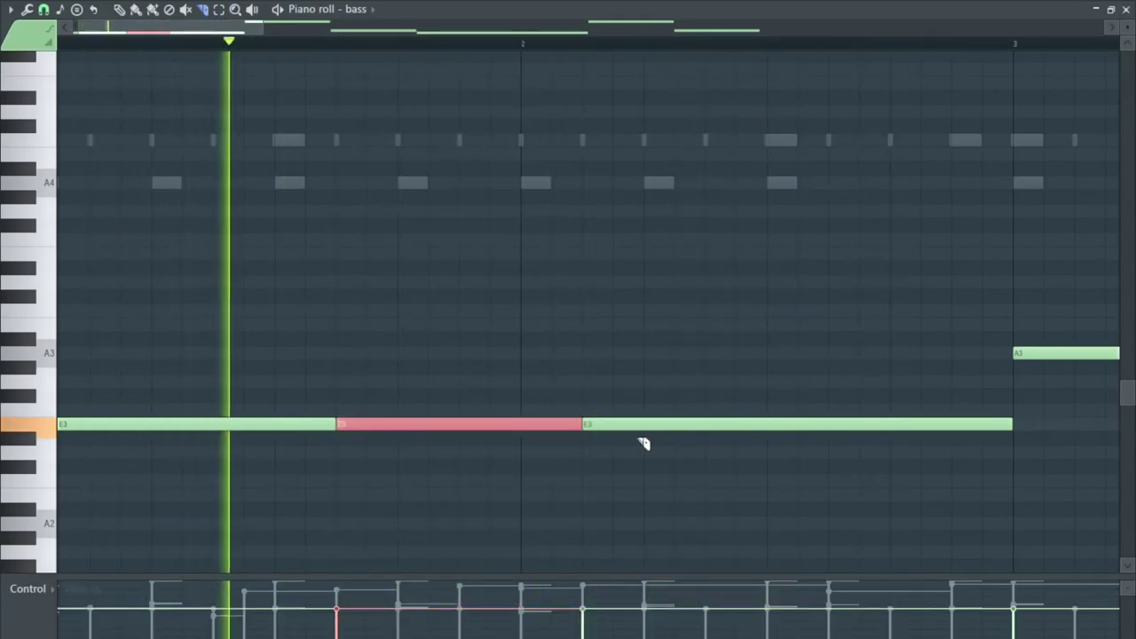
left_click_drag(557, 411, 557, 429)
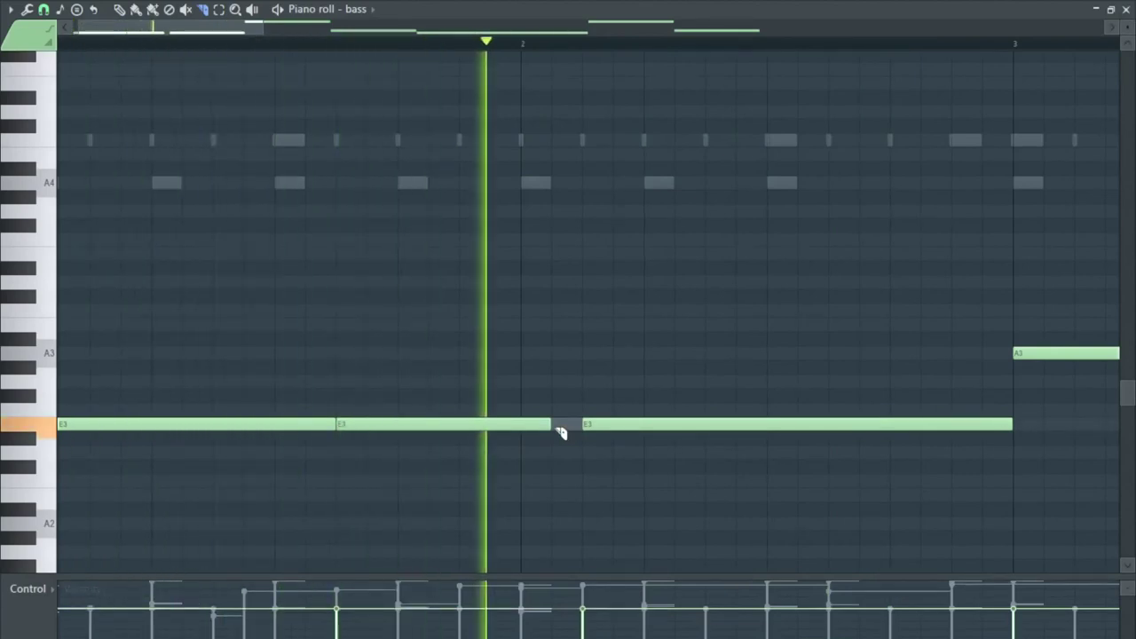
left_click_drag(646, 434, 647, 397)
scroll(644, 437, "down", 2)
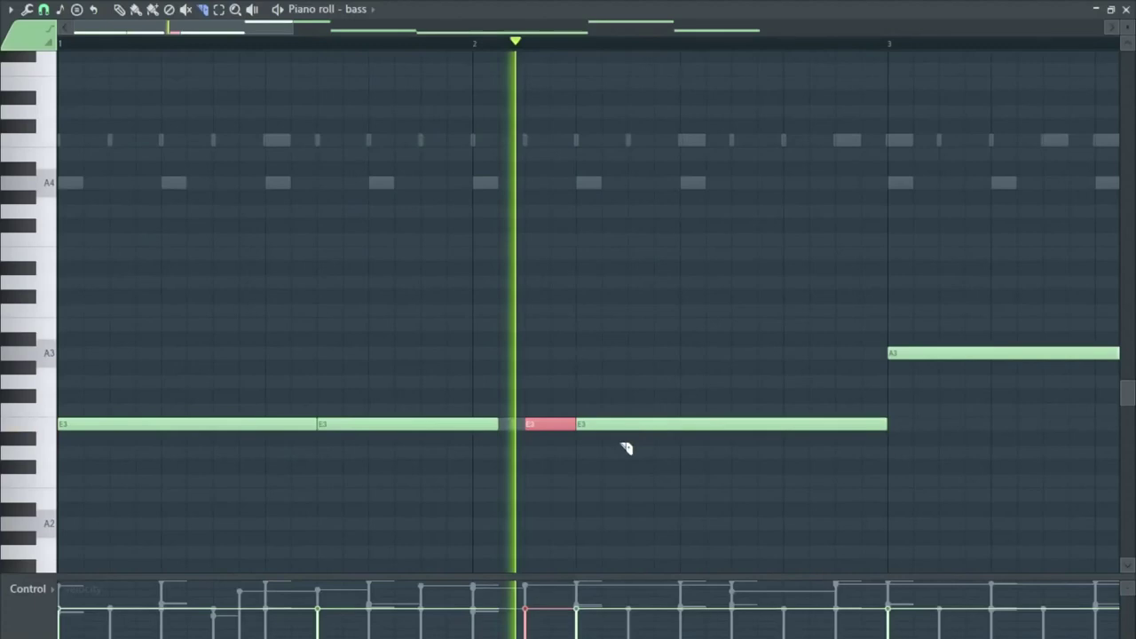
left_click(559, 467)
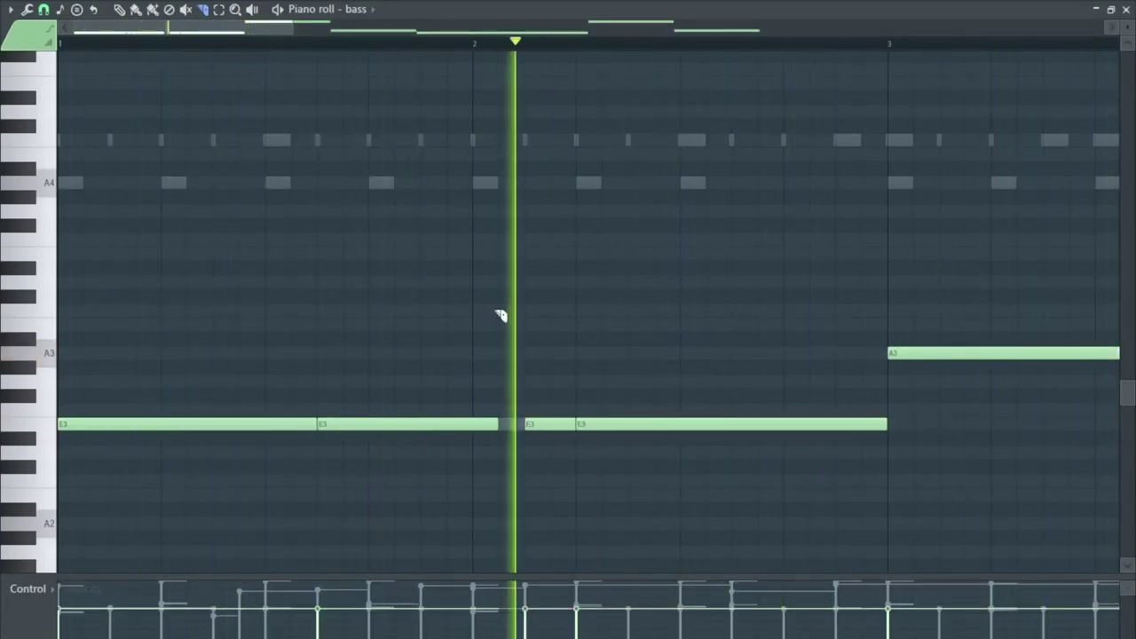
- Slice off the short E3 bass piece at the start of bar 2 and raise it one octave to E4
left_click_drag(482, 449, 482, 396)
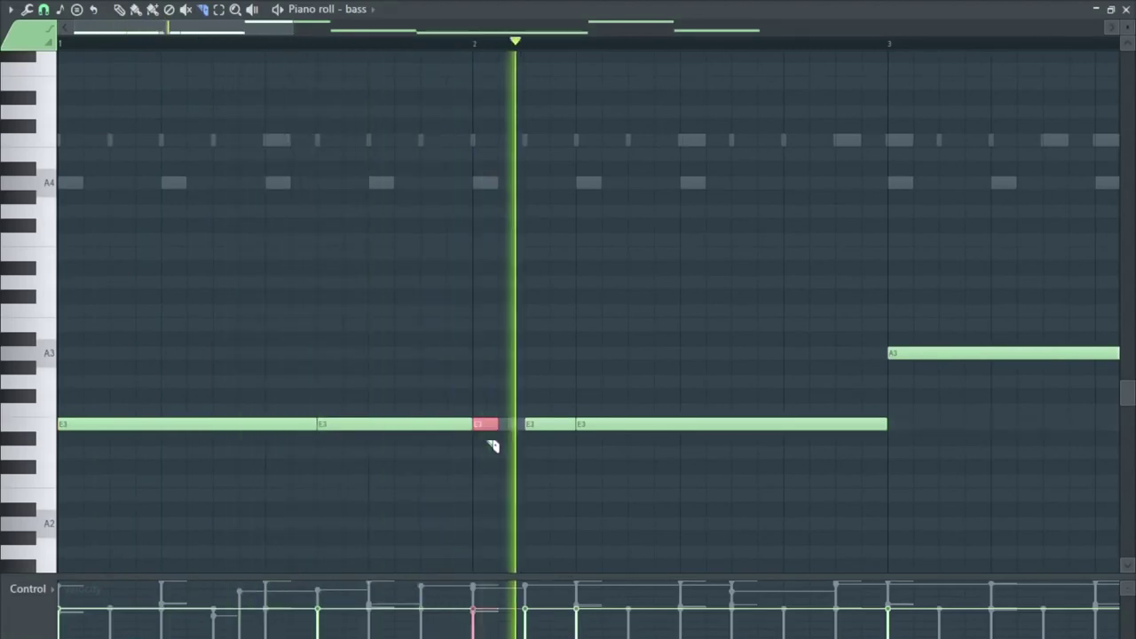
key("ctrl+Up")
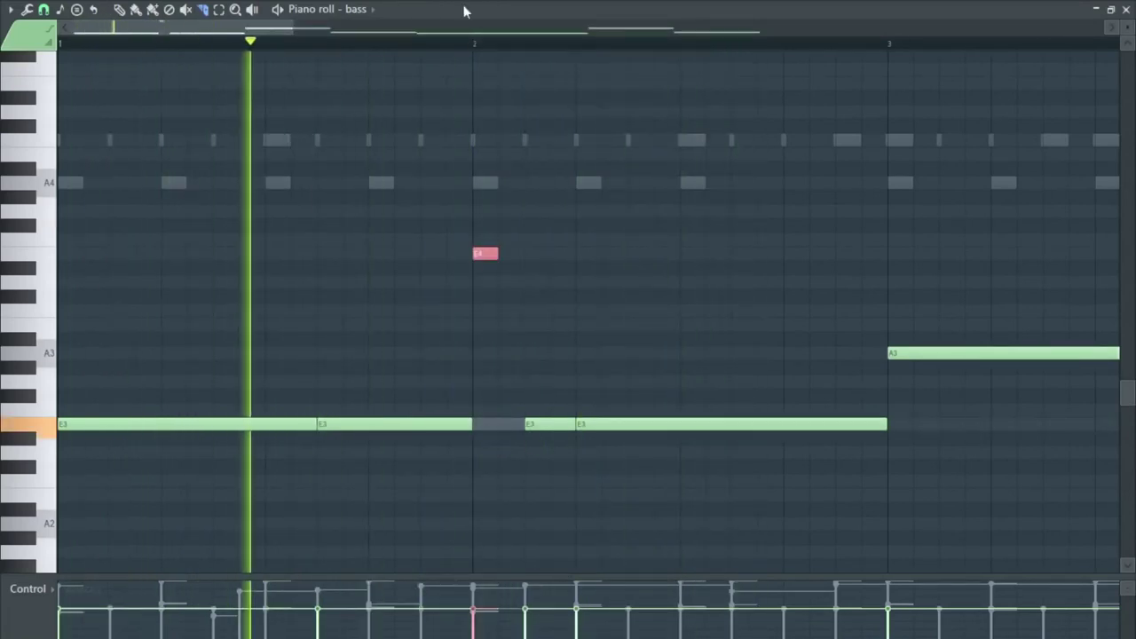
scroll(484, 284, "up", 3)
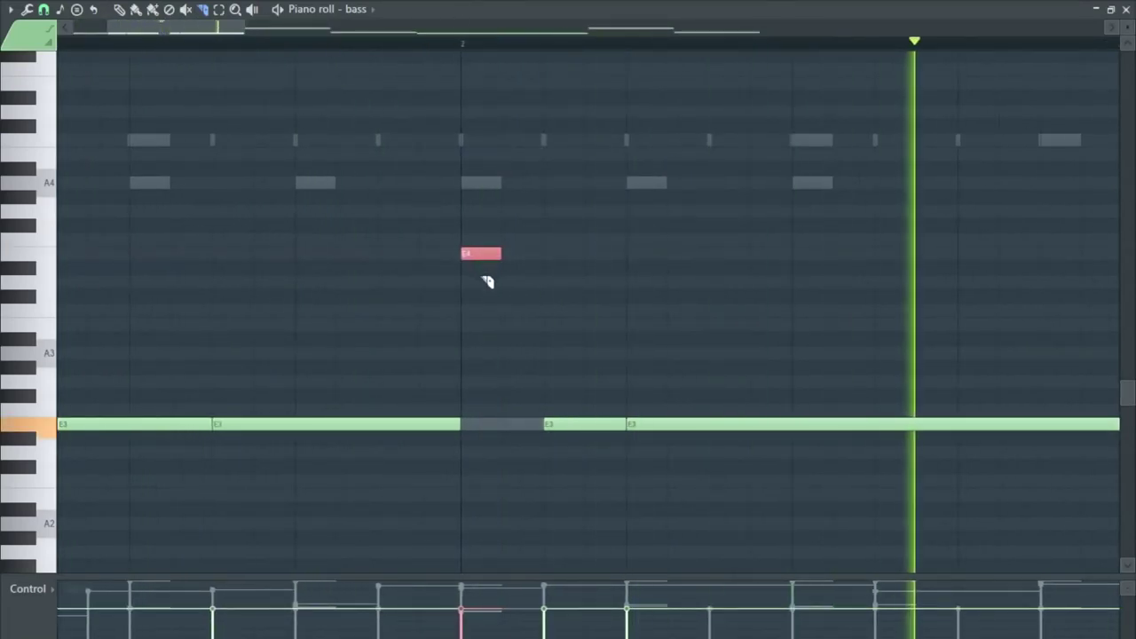
scroll(523, 302, "down", 2)
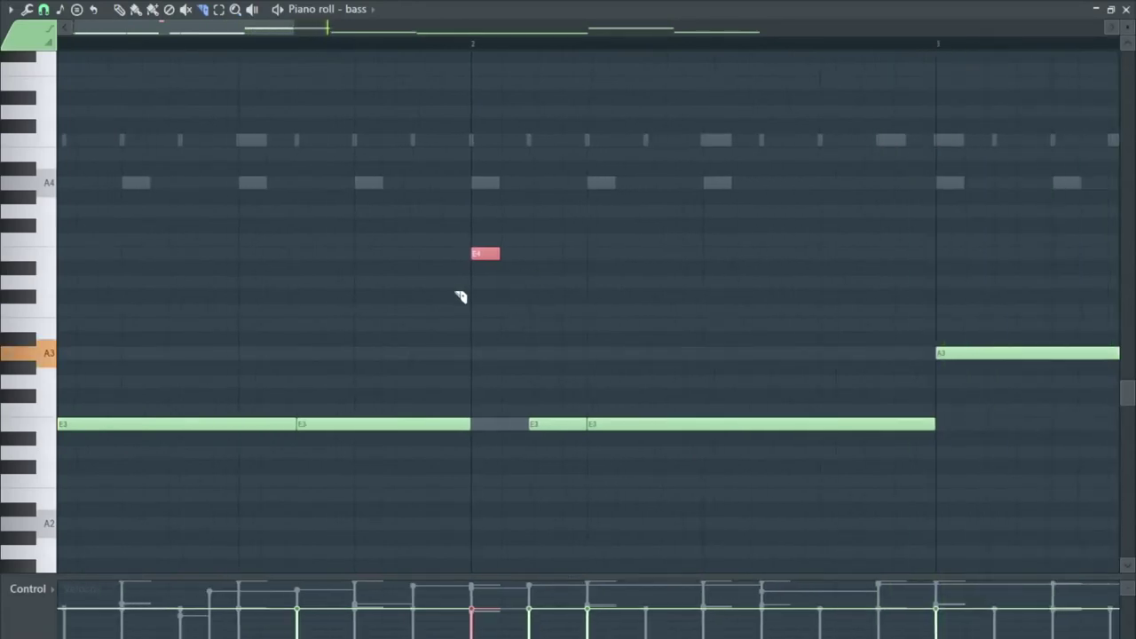
scroll(459, 302, "down", 4)
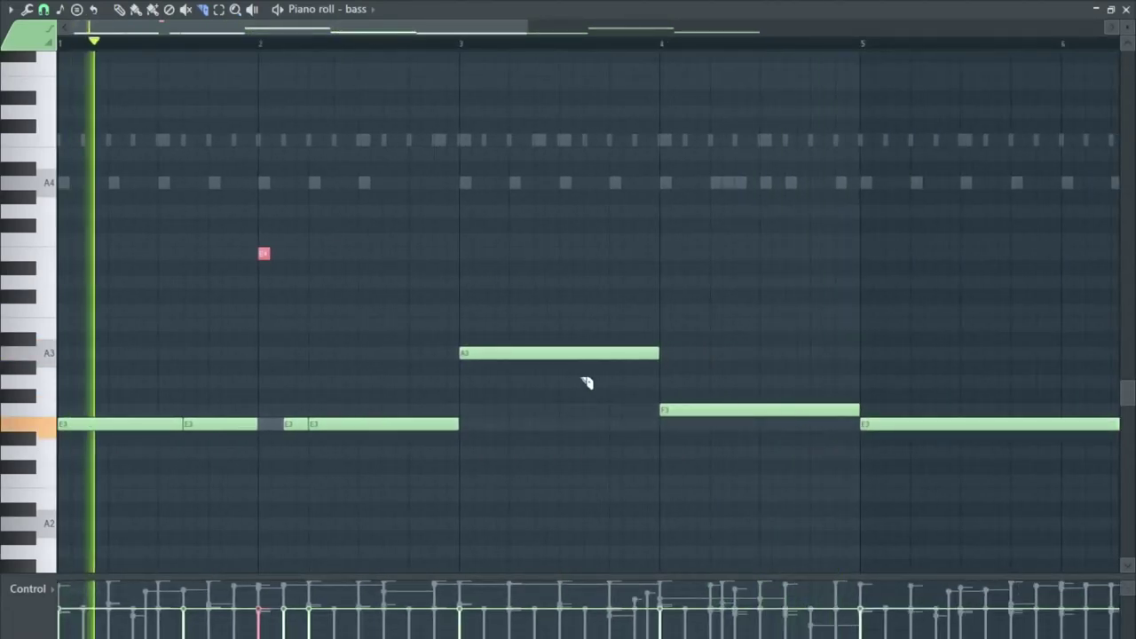
- Slice the A3 bass note at beat 2 of bar 3 and undo the additional slices after it
scroll(599, 382, "up", 4)
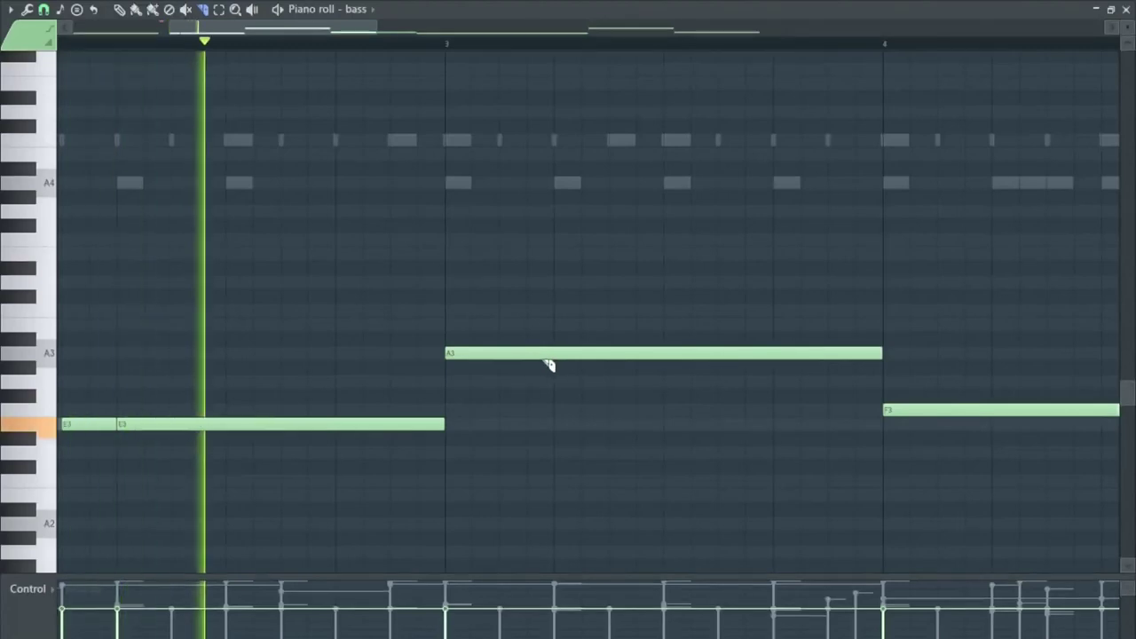
left_click_drag(560, 370, 566, 332)
key("space")
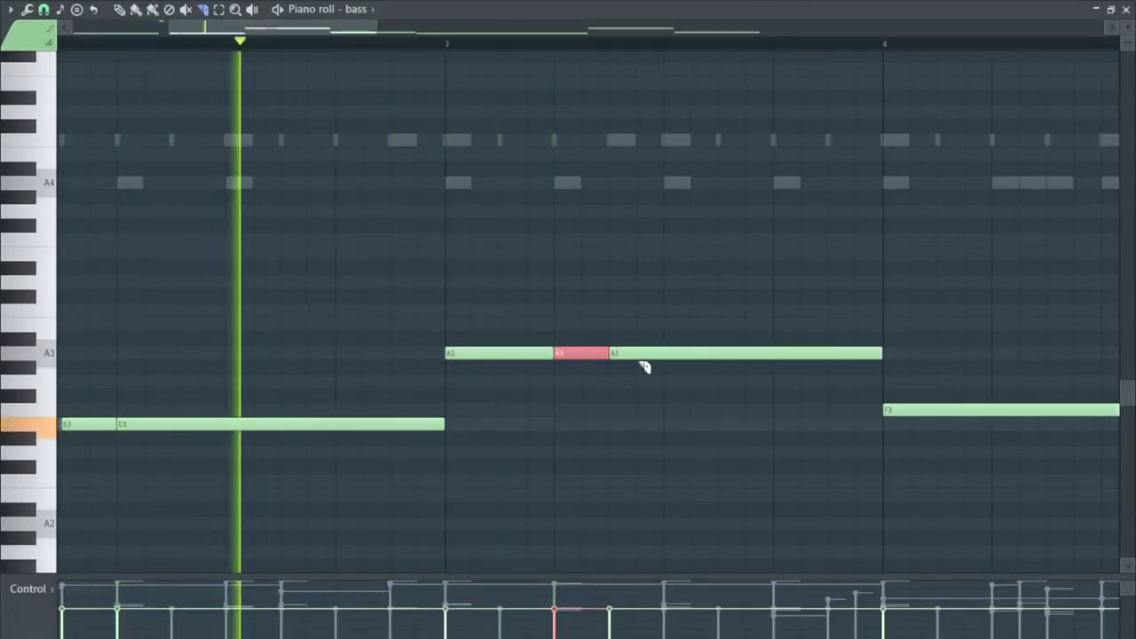
left_click_drag(642, 363, 647, 299)
scroll(670, 366, "down", 2)
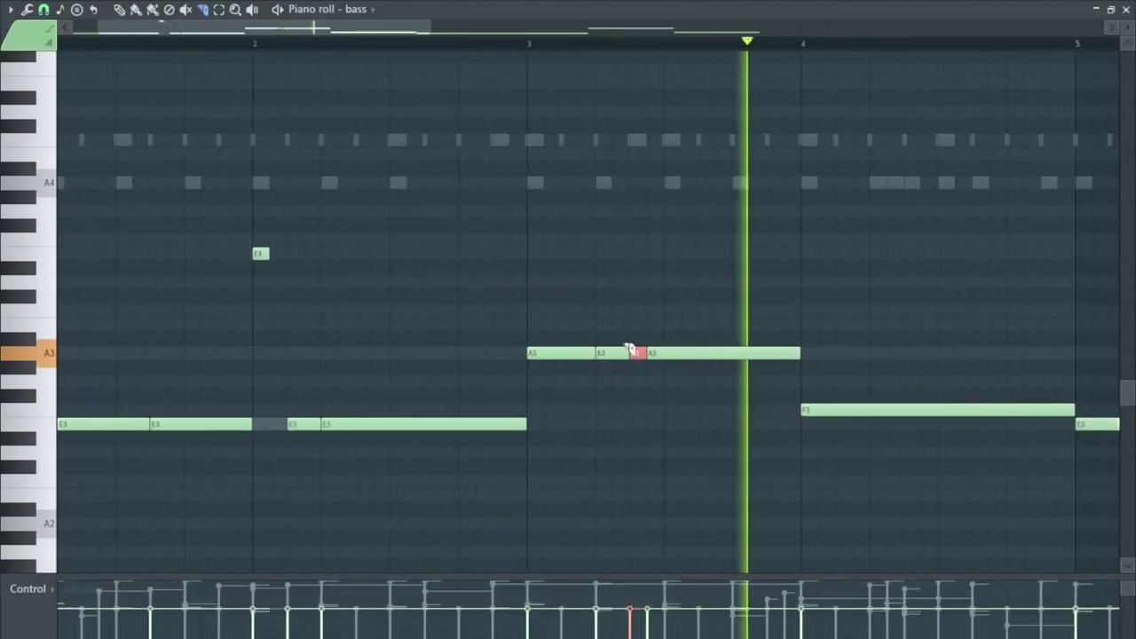
scroll(638, 350, "up", 2)
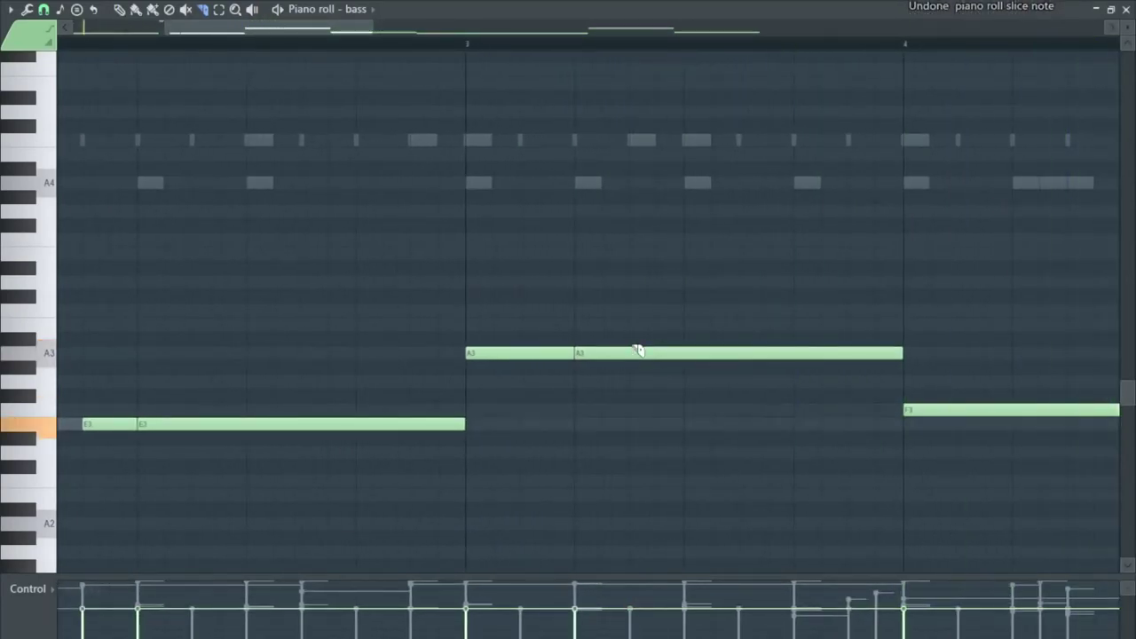
- Lower the short E4 bass note at the start of bar 2 to A3
scroll(637, 350, "down", 3)
scroll(243, 350, "down", 1)
scroll(243, 350, "up", 3)
scroll(243, 350, "up", 2)
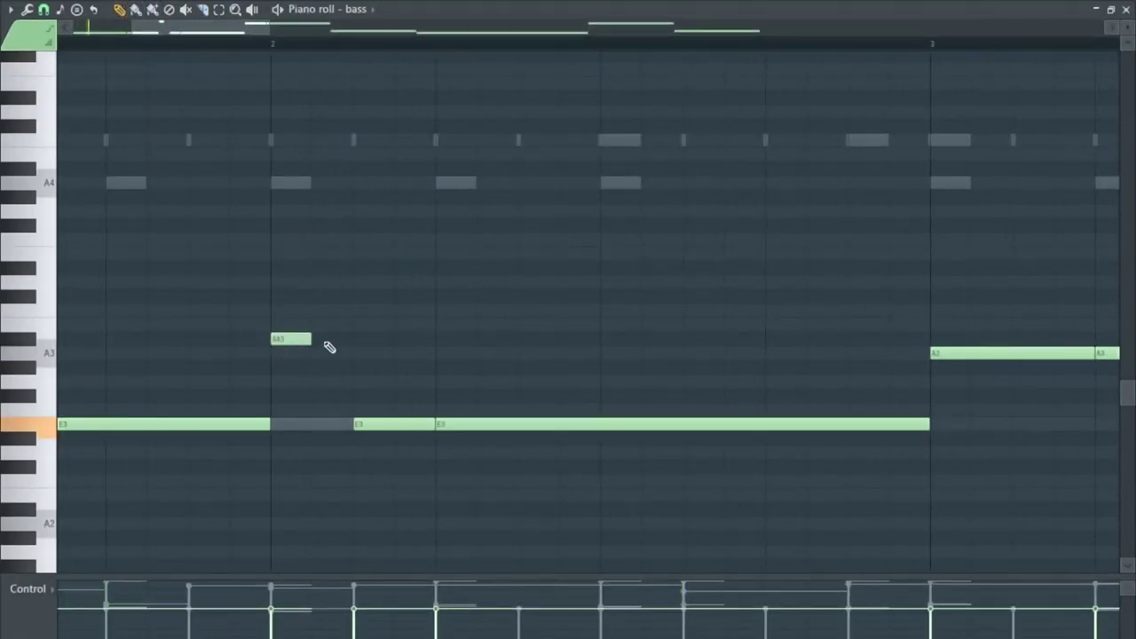
left_click_drag(290, 352, 293, 355)
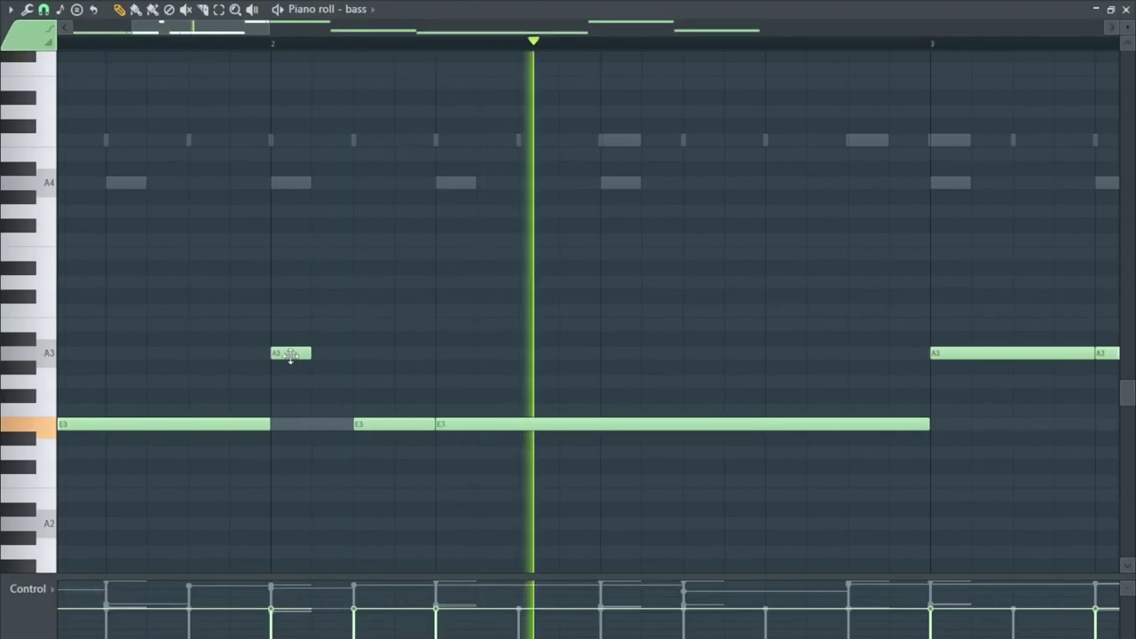
scroll(434, 380, "down", 2)
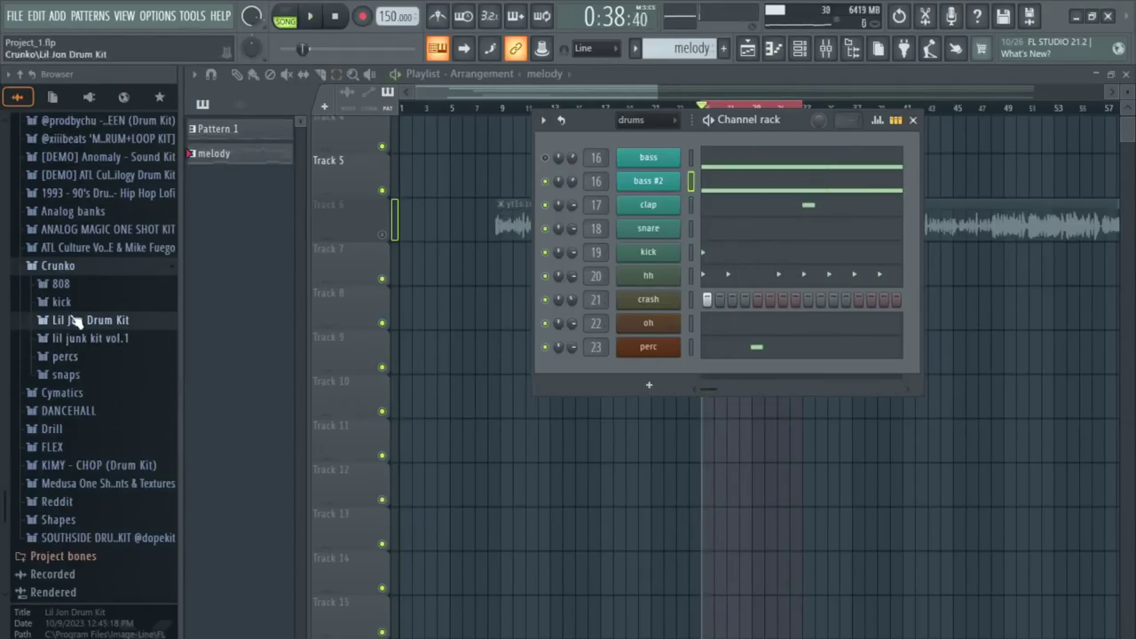
- Replace the bass #2 sample with [Southside] 808 (28) from the Crunko 808 folder and open the channel's piano roll
left_click(60, 283)
left_click_drag(93, 328, 654, 182)
left_click(710, 183)
scroll(124, 473, "up", 1)
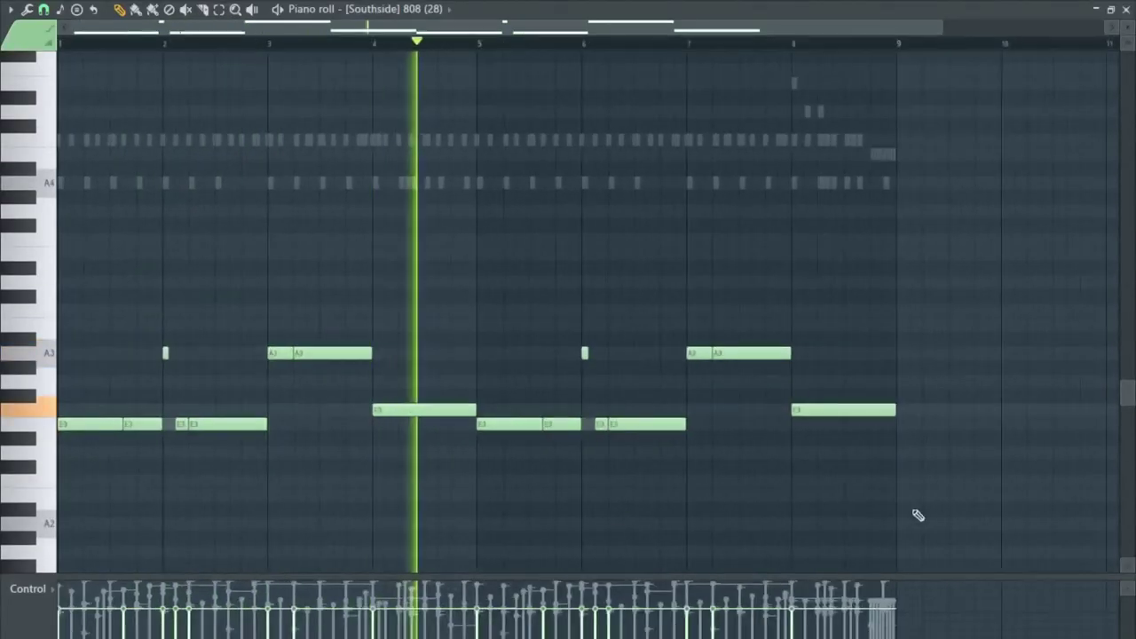
- Try all [Southside] 808 (28) notes two octaves higher during playback and bring them back down
left_click_drag(918, 515, 8, 153)
key("ctrl+Up")
key("ctrl+Up")
key("space")
key("space")
key("ctrl+Down")
key("ctrl+Down")
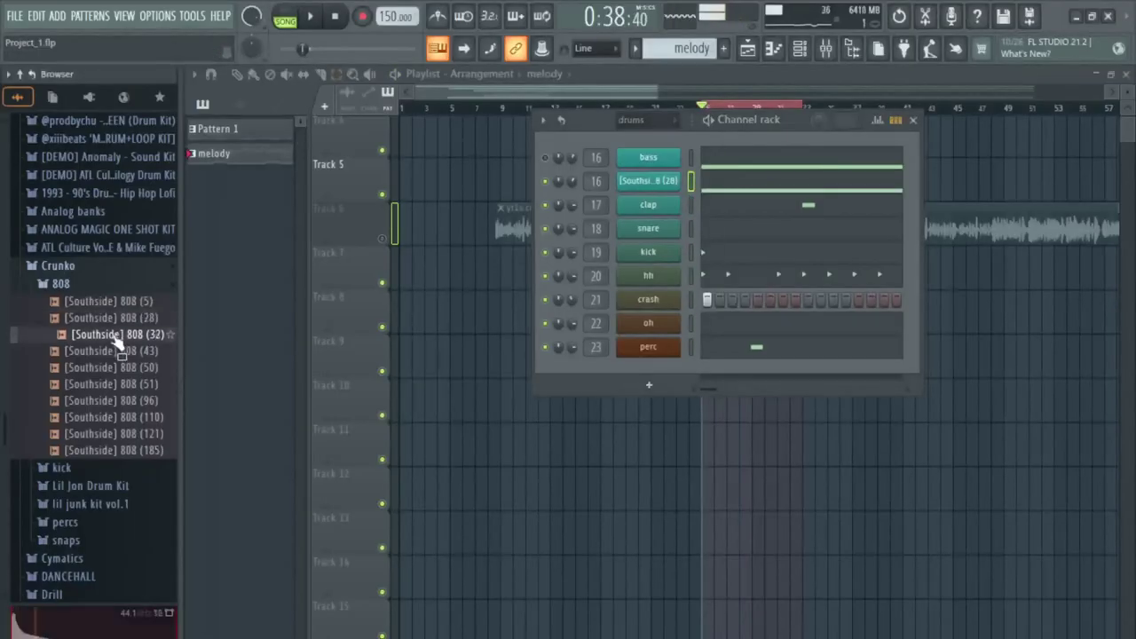
- Try [Southside] 808 (32), (51) and (96) as the second bass channel's sample and settle on 808 (110)
left_click_drag(113, 338, 668, 187)
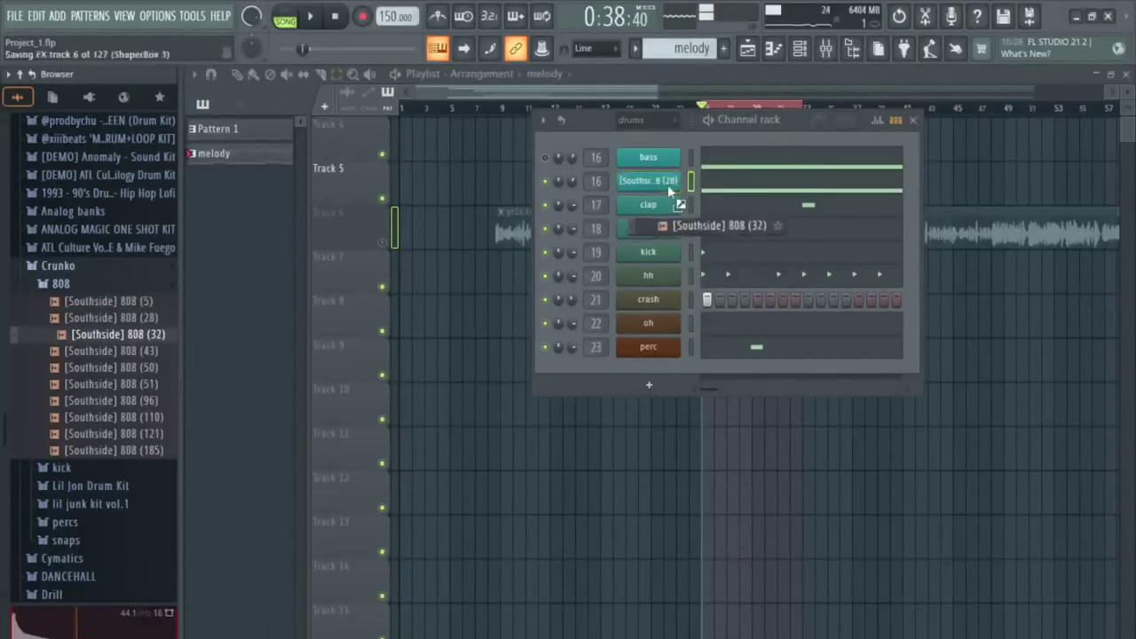
left_click_drag(115, 391, 658, 185)
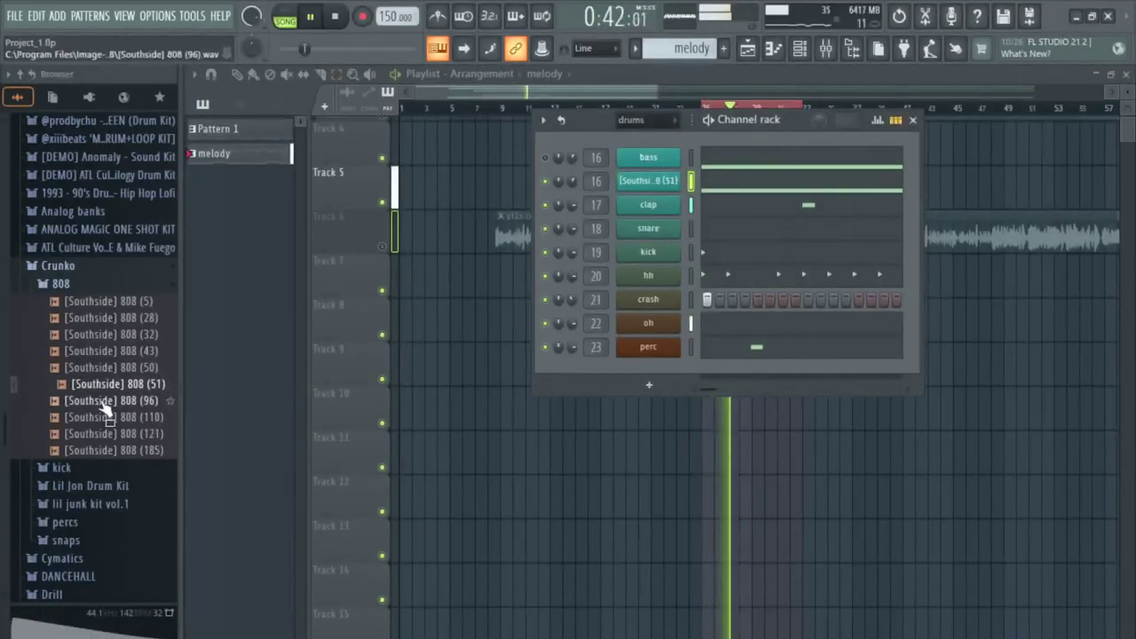
left_click_drag(104, 405, 653, 227)
left_click_drag(112, 426, 634, 230)
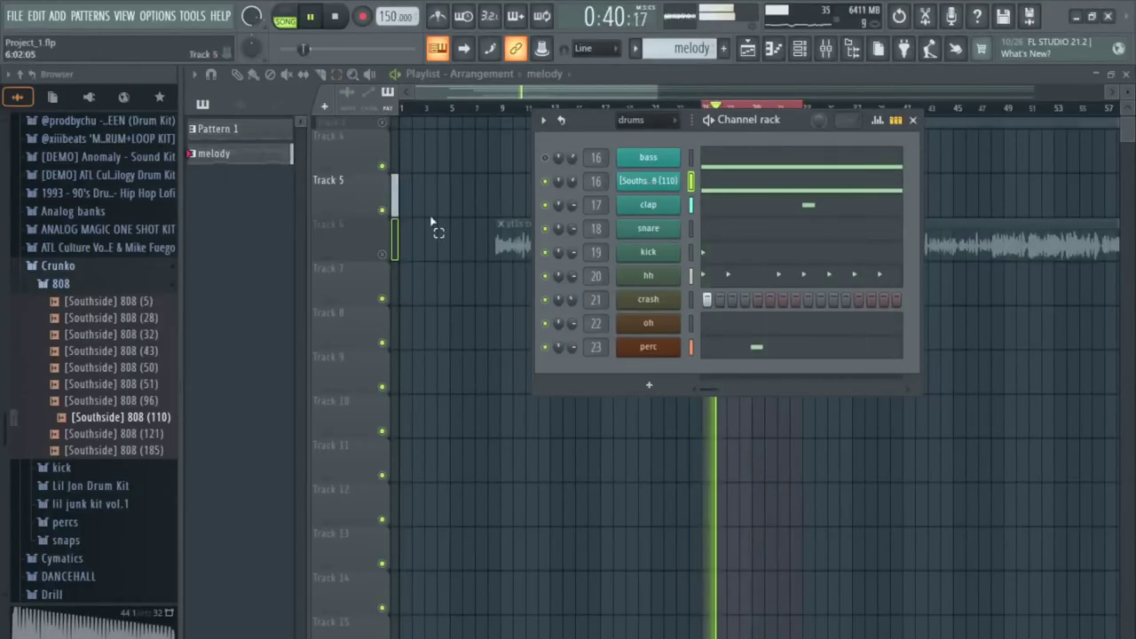
- Add a separate [Southside] 808 (110) #2 channel below the existing one and view its envelope settings
left_click_drag(430, 222, 677, 184)
left_click(647, 181)
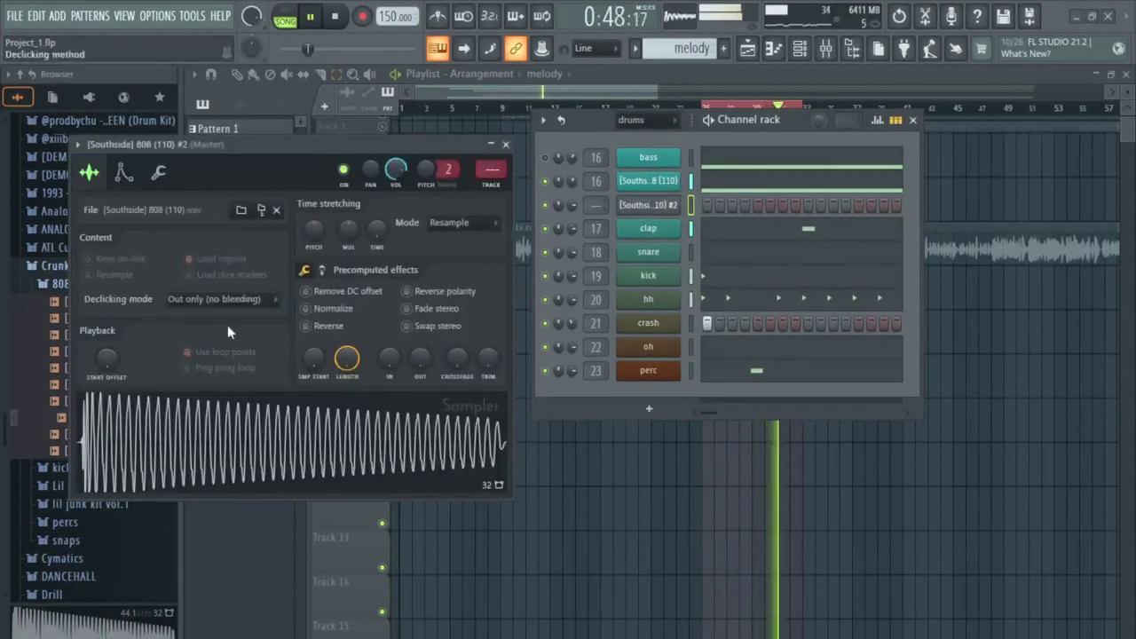
left_click(122, 169)
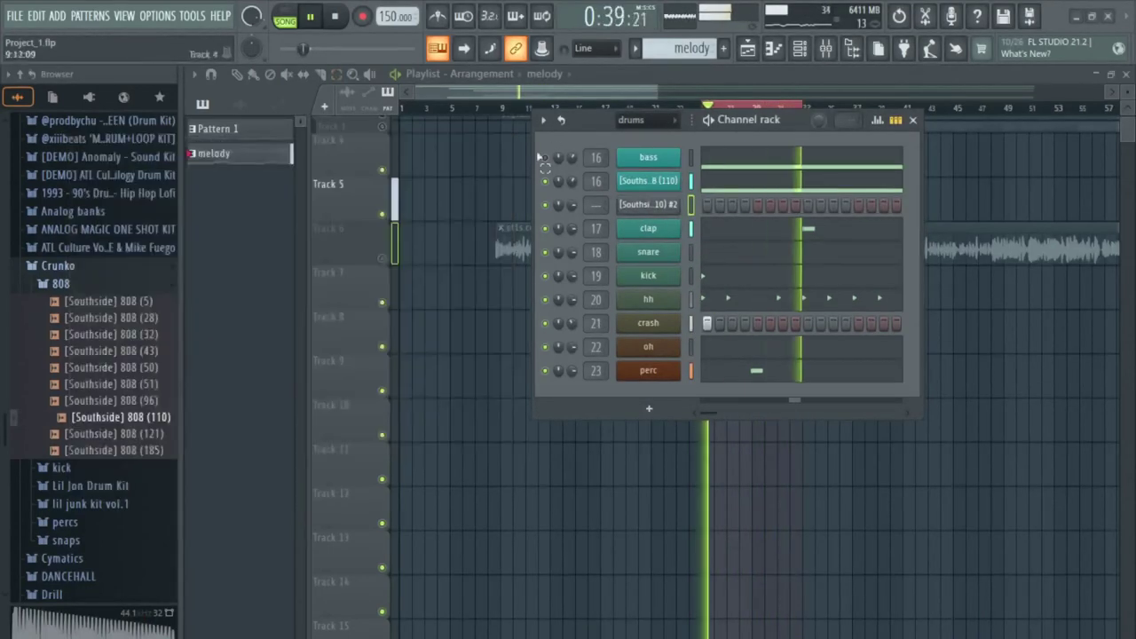
- Delete the original [Southside] 808 (110) channel and check the notes of the 808 (110) #2 channel in the piano roll
right_click(686, 188)
left_click(706, 346)
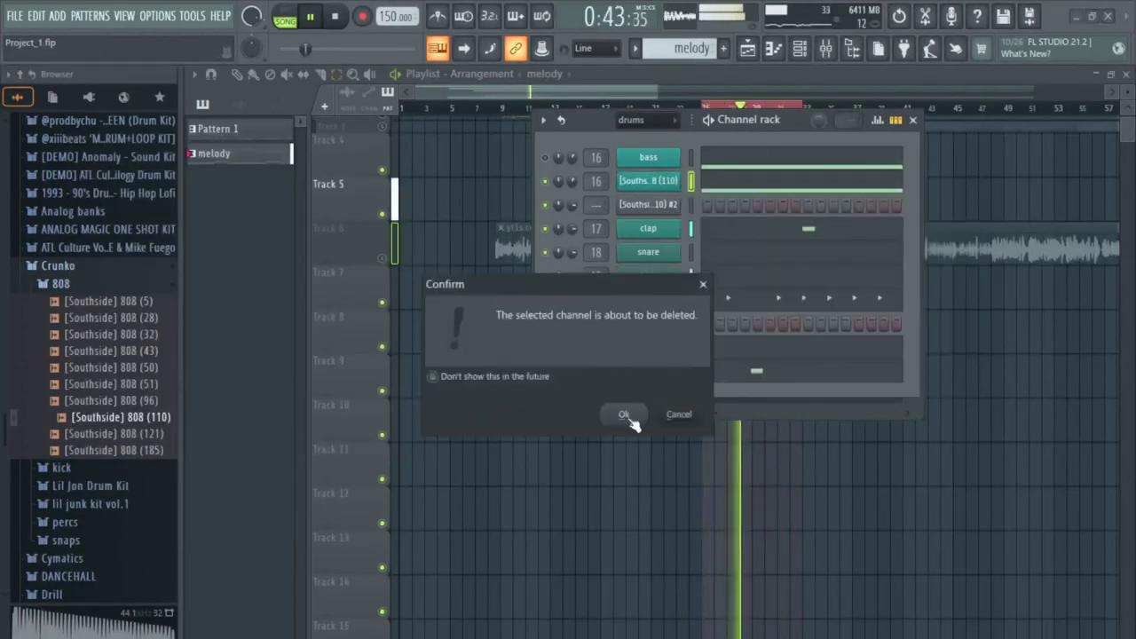
left_click(623, 411)
left_click(752, 189)
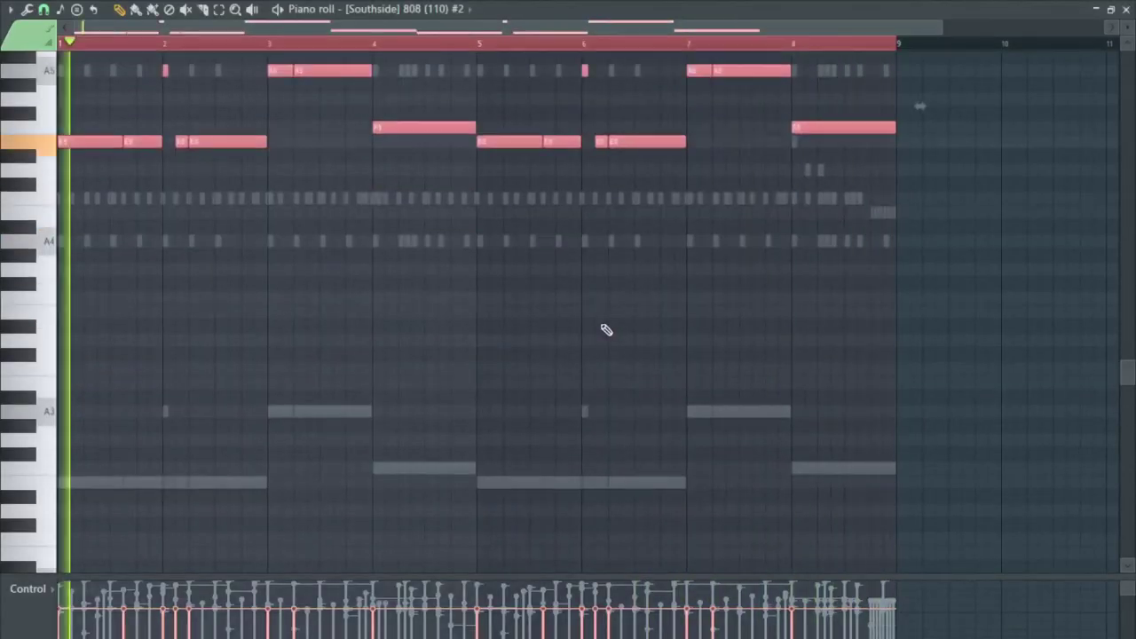
scroll(621, 331, "up", 3)
scroll(638, 320, "down", 1)
left_click(1125, 9)
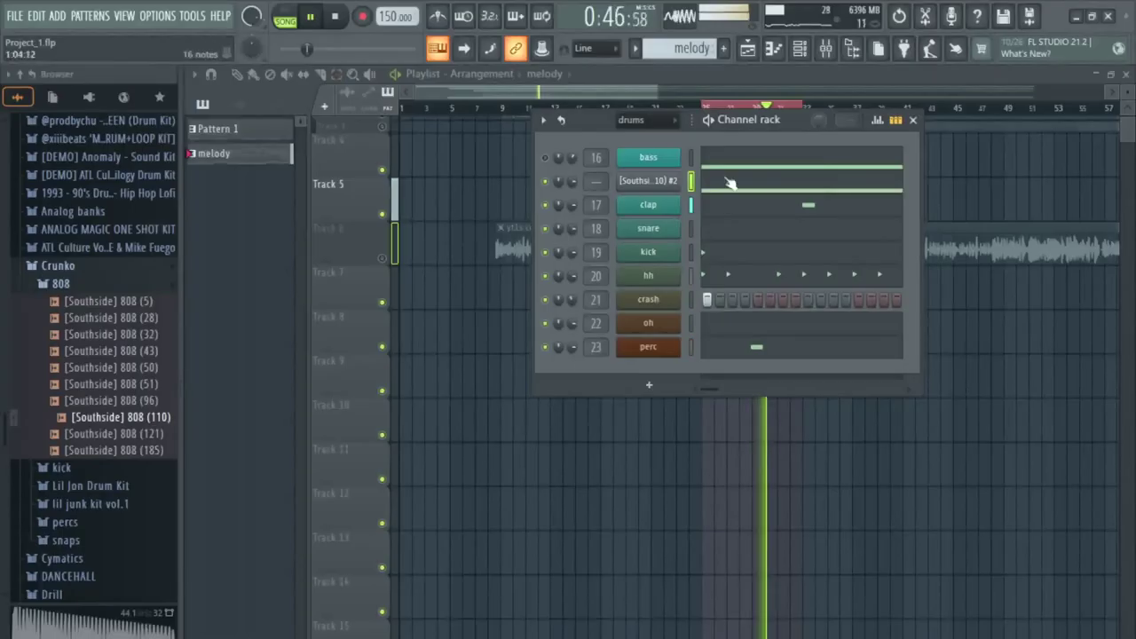
- Preview [Southside] 808 (51), load it in place of the 808 (110) #2 sample and open the channel's settings
key("F6")
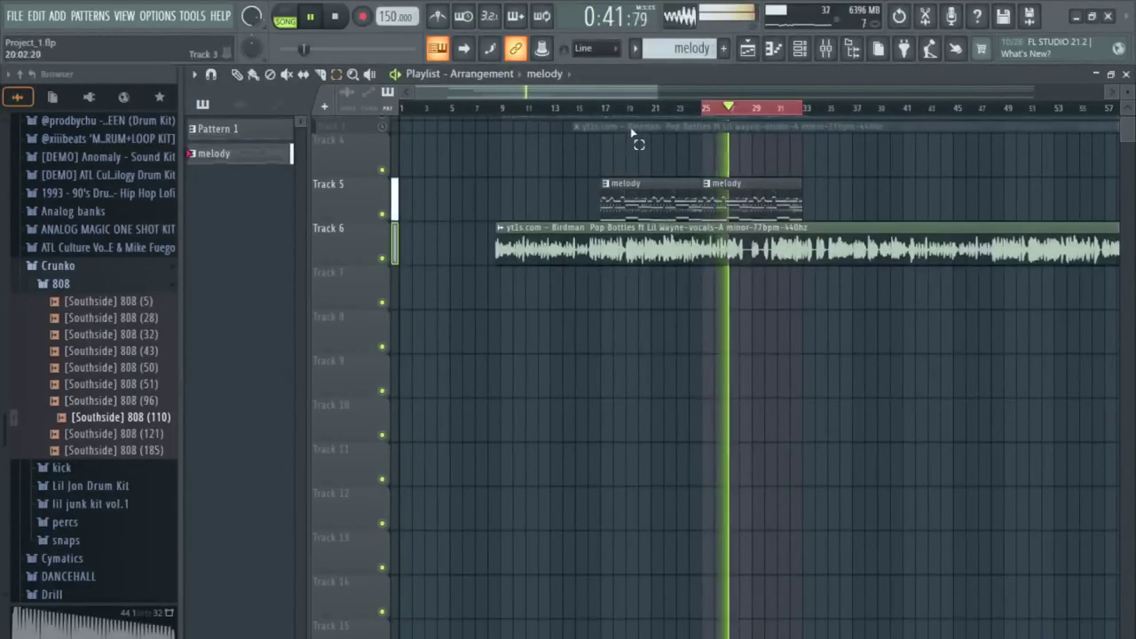
key("space")
left_click(118, 385)
key("F6")
left_click_drag(119, 385, 648, 182)
key("space")
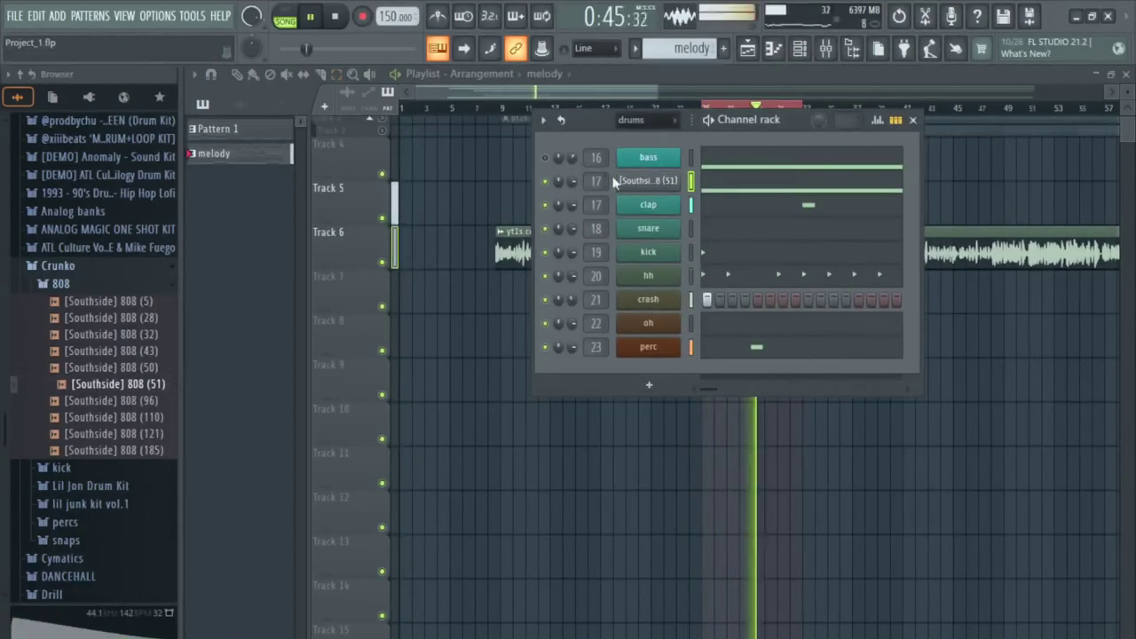
left_click(647, 181)
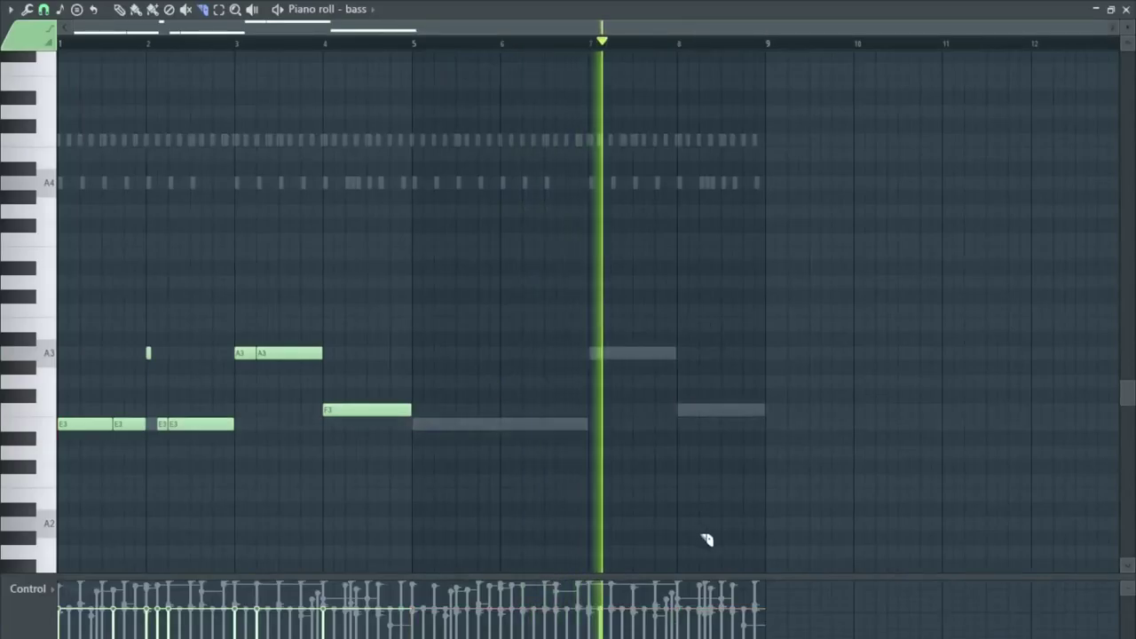
- Duplicate the entire four-bar bass pattern into bars 5 to 8 and close its piano roll
key("ctrl+a")
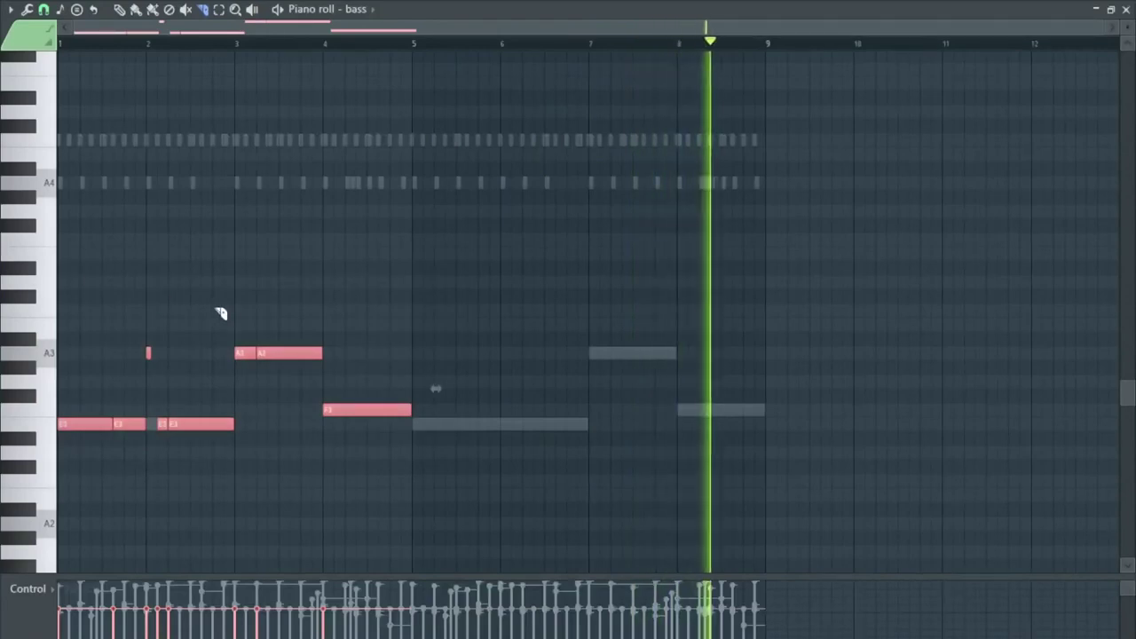
key("ctrl+b")
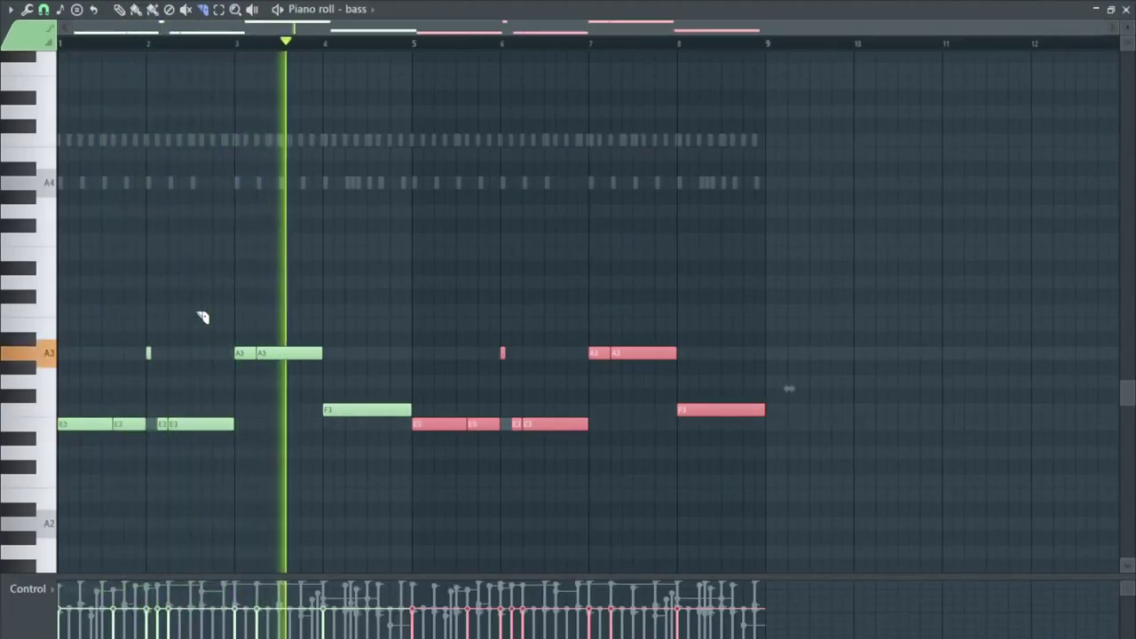
left_click(1127, 9)
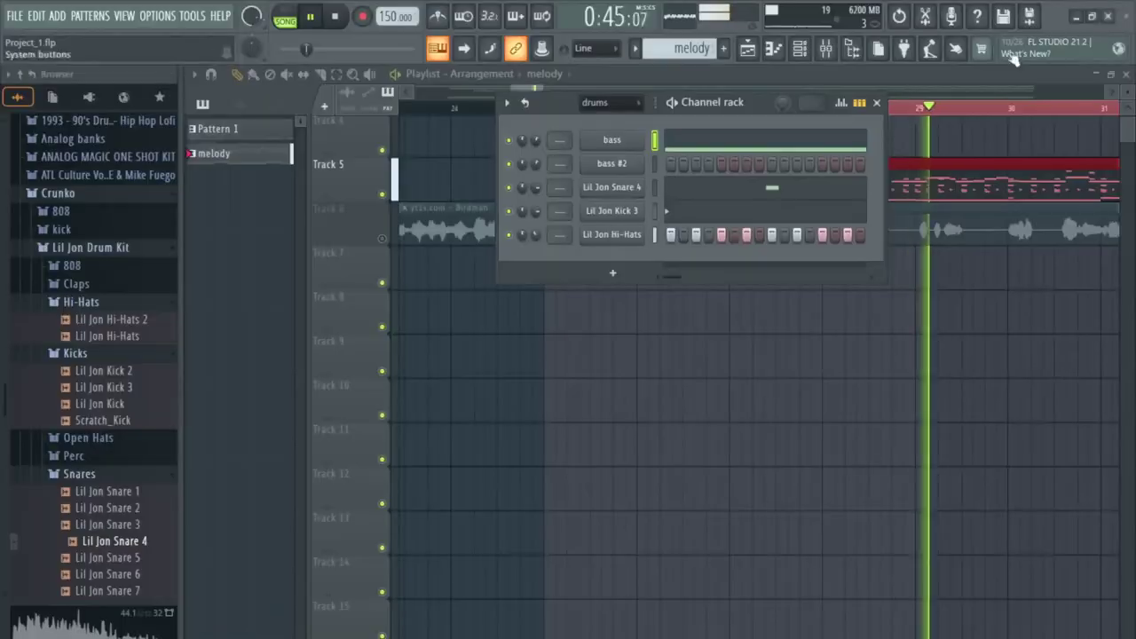
- Show the melody group's channels and toggle the mute of the Whistle channel
left_click(607, 103)
left_click(606, 178)
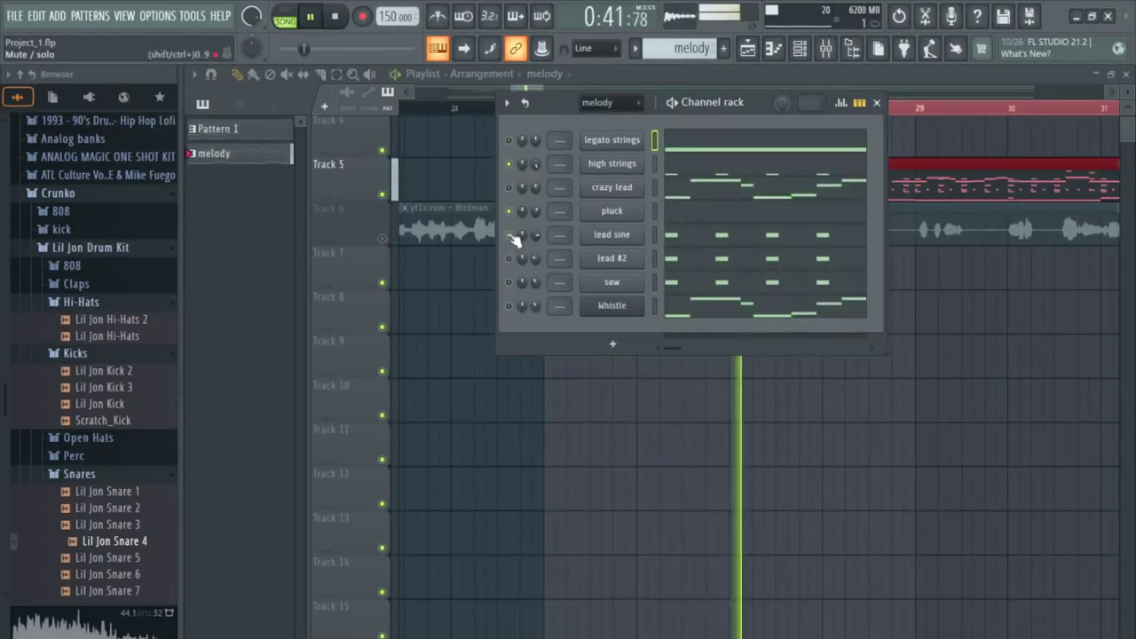
left_click(510, 308)
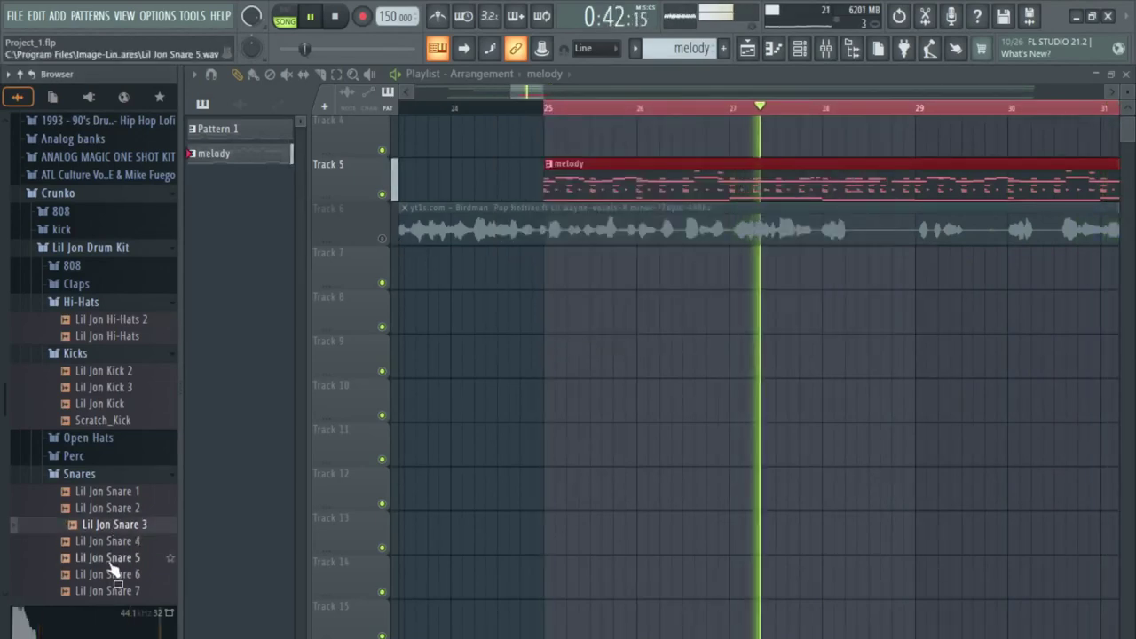
- Audition Lil Jon Snares 5, 7, 8, 2 and 1 and the Lil Jon Clap from the drum kit
left_click(107, 558)
scroll(109, 568, "down", 2)
left_click(108, 494)
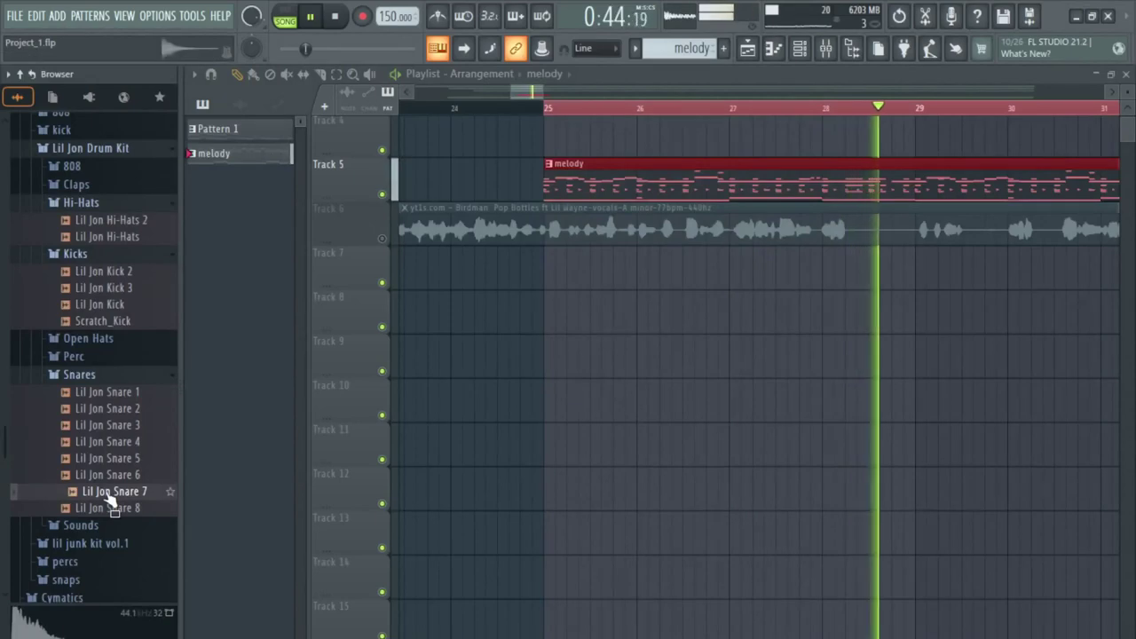
left_click(109, 510)
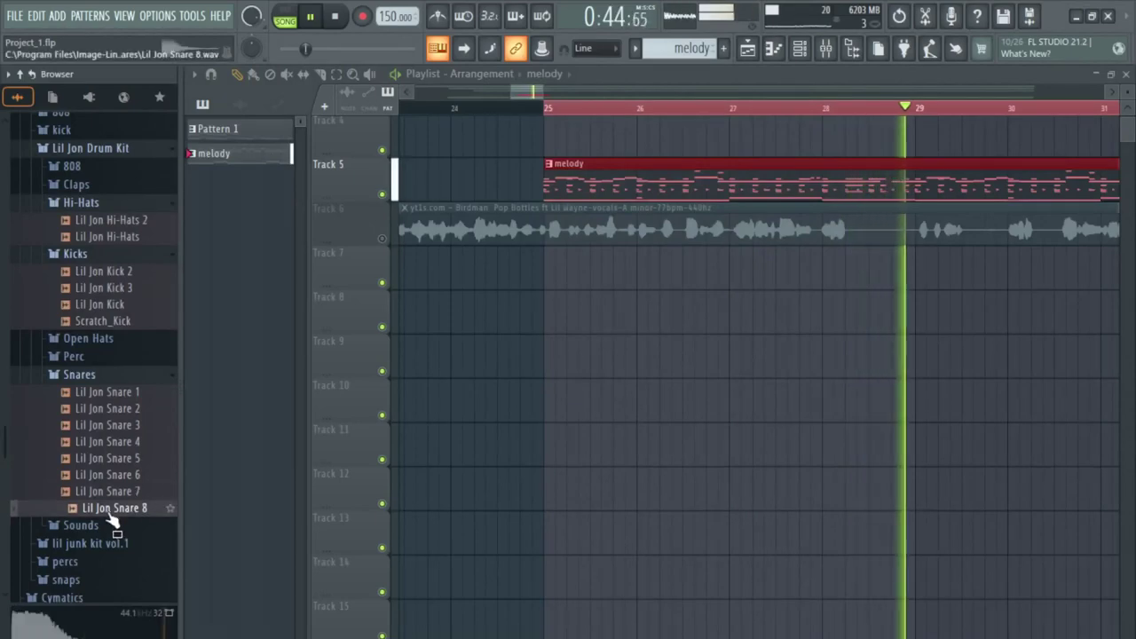
left_click(107, 408)
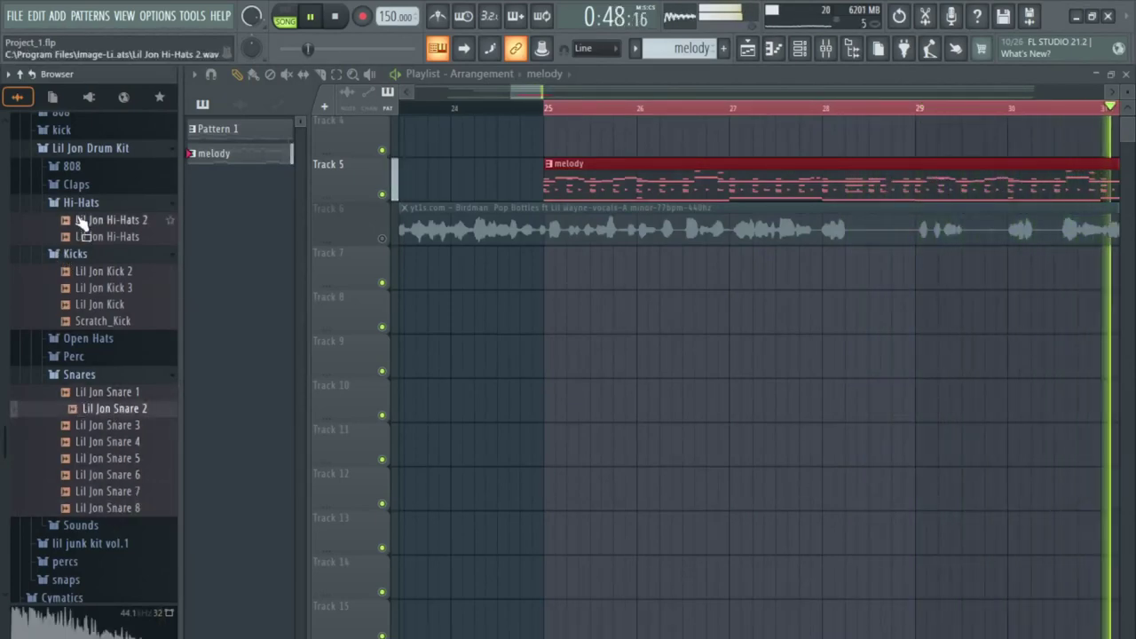
left_click(94, 186)
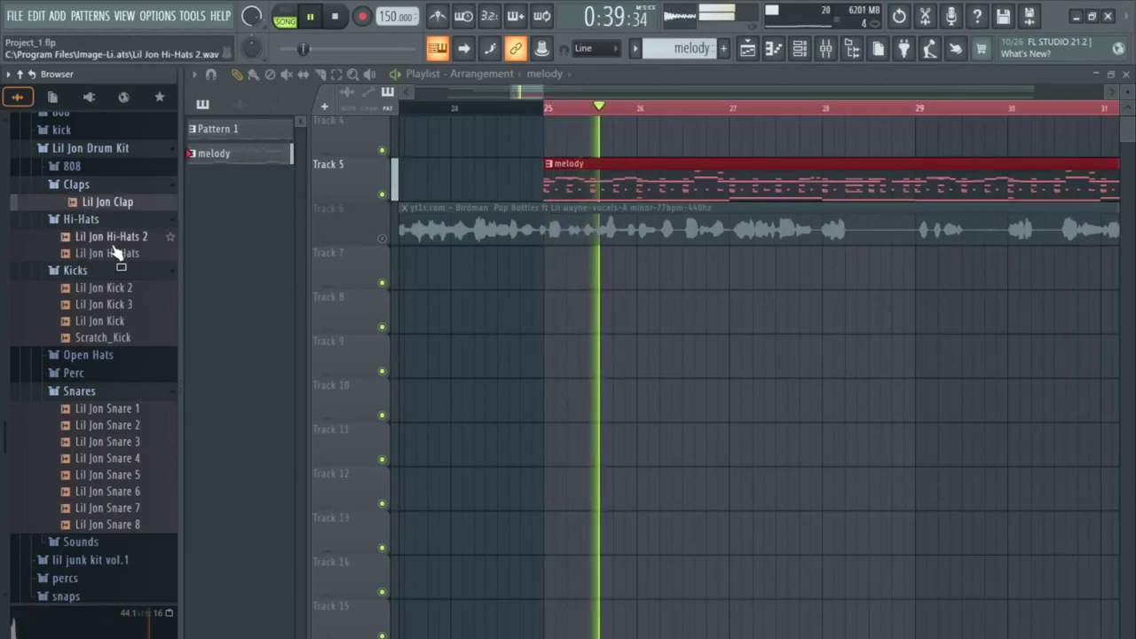
left_click(116, 429)
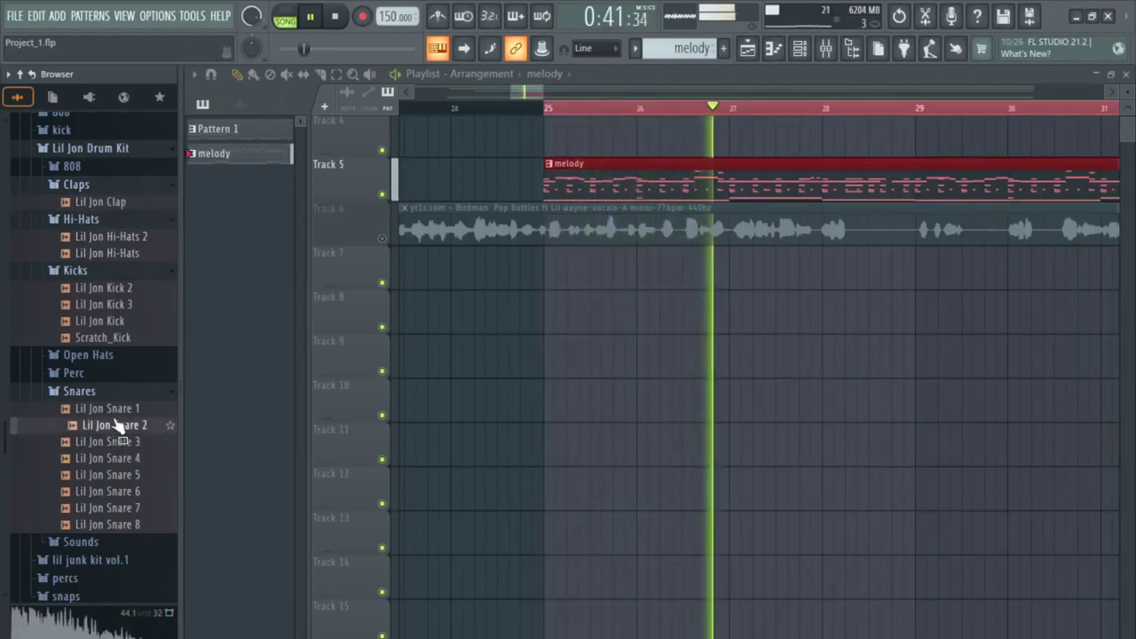
key("Up")
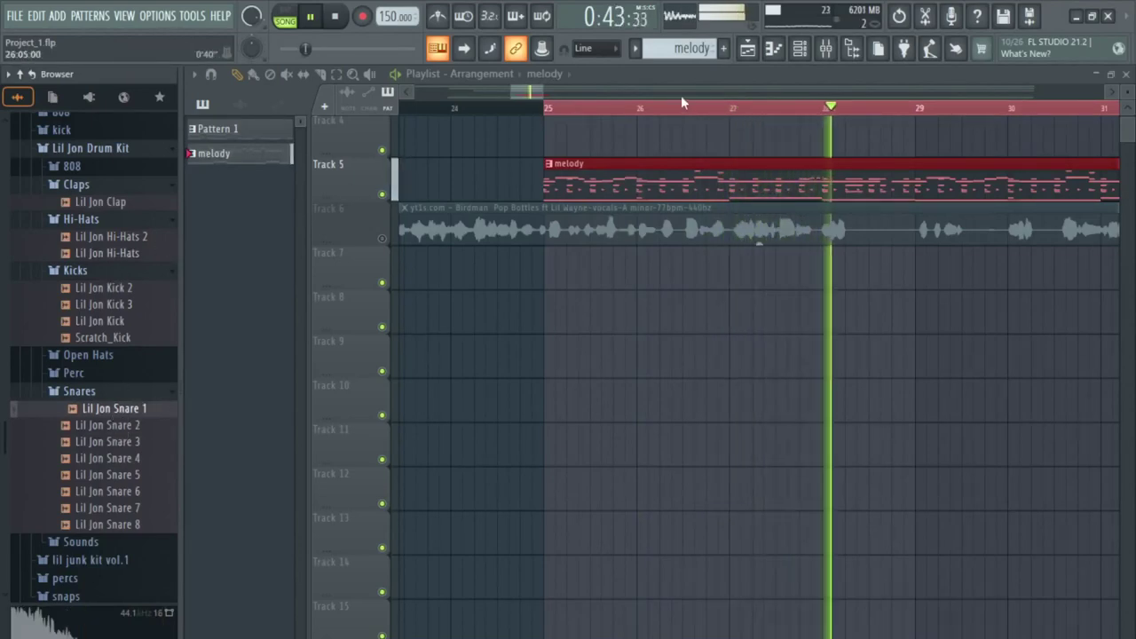
- In the drums group, replace the Lil Jon Snare 4 channel's sample with Lil Jon Clap and add Lil Jon Snare 4 as a separate channel
key("F6")
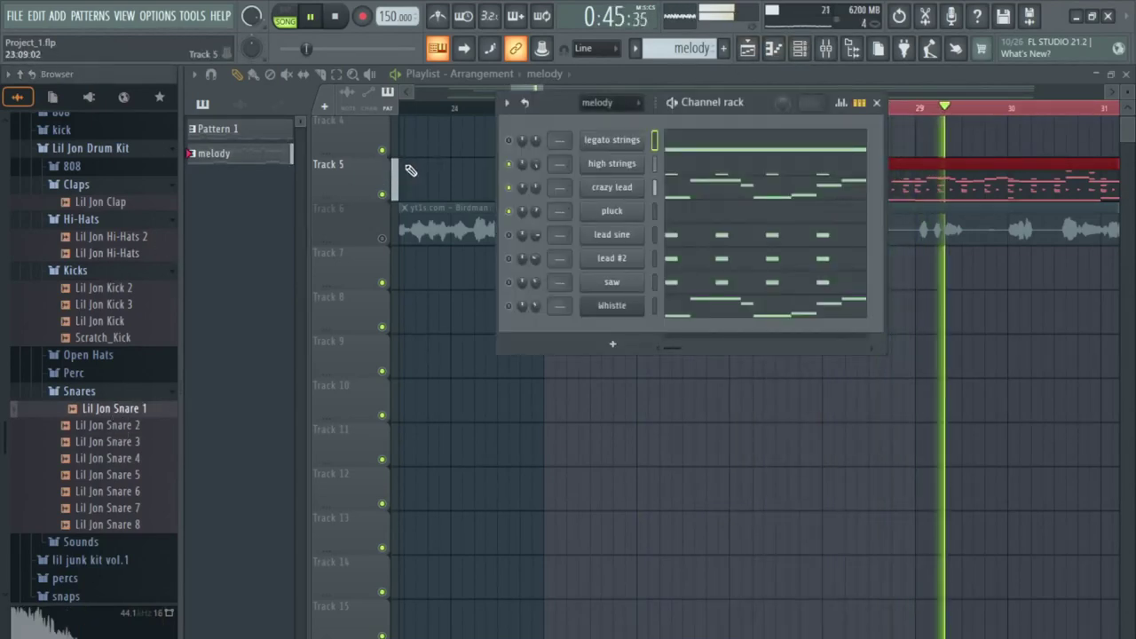
left_click(608, 102)
left_click(603, 155)
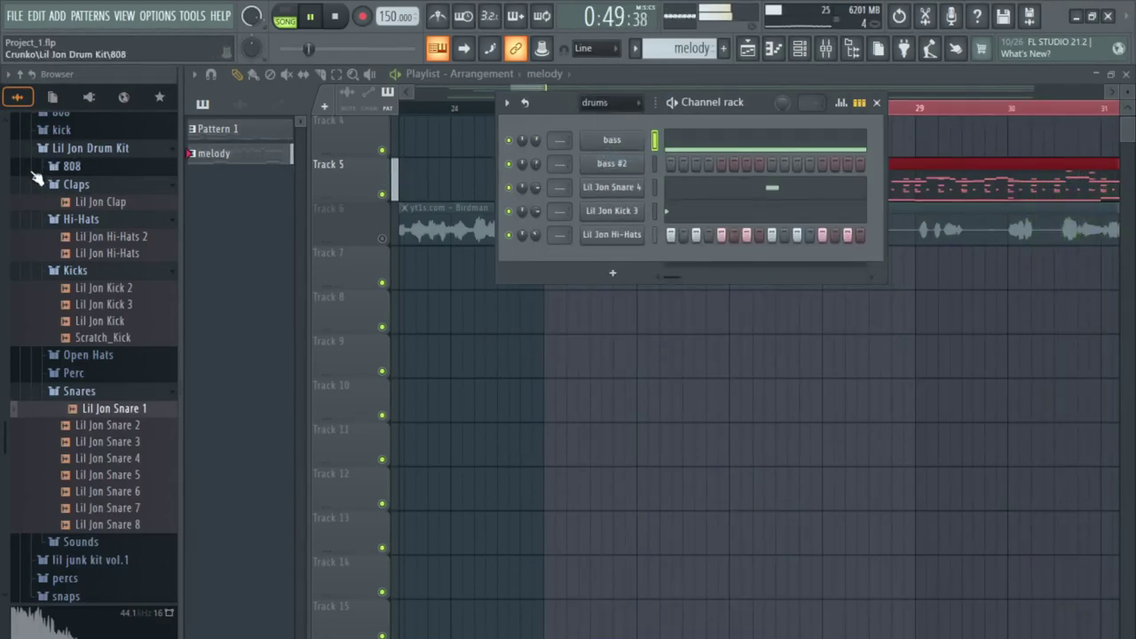
left_click_drag(104, 206, 624, 194)
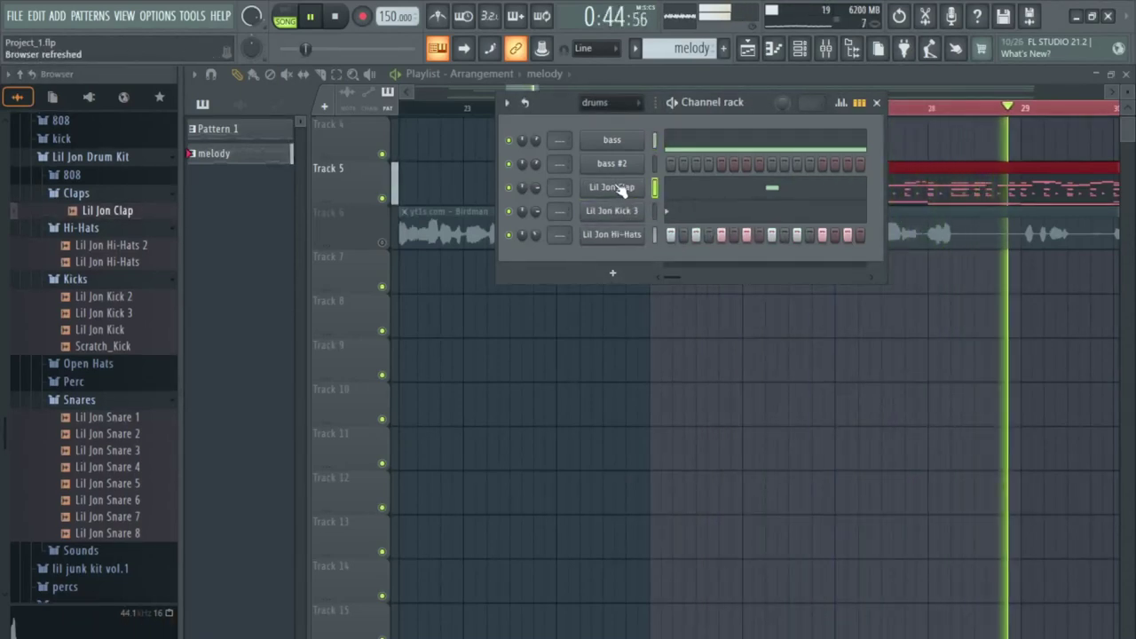
left_click(112, 418)
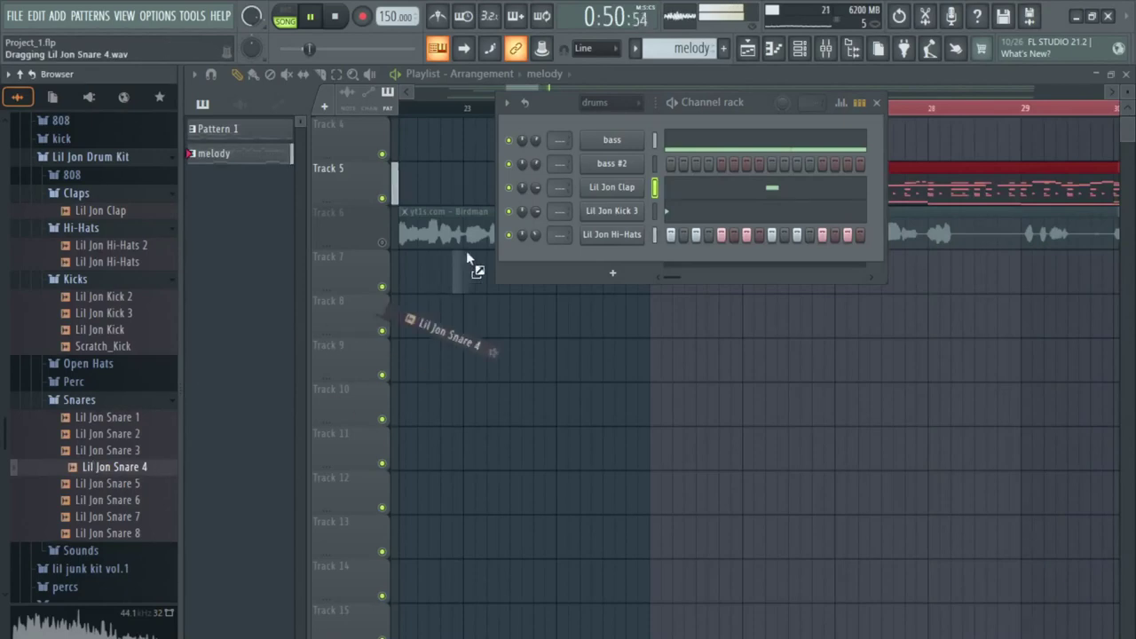
left_click_drag(449, 261, 626, 199)
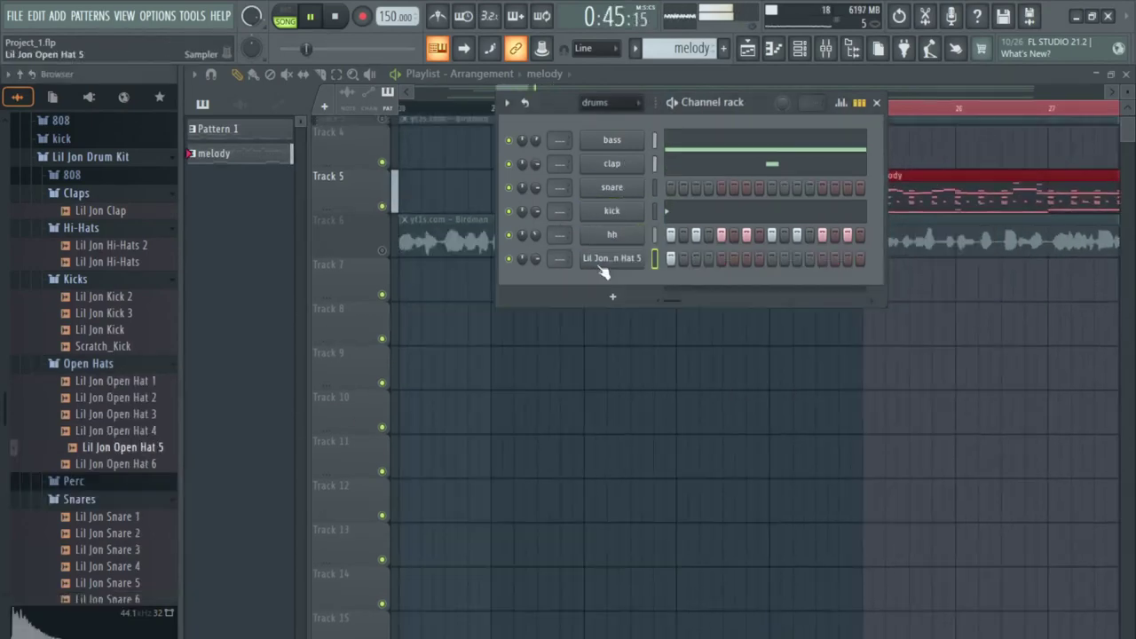
- Check the Lil Jon Open Hat 5 channel's sampler settings and lower the channel's volume
left_click(612, 258)
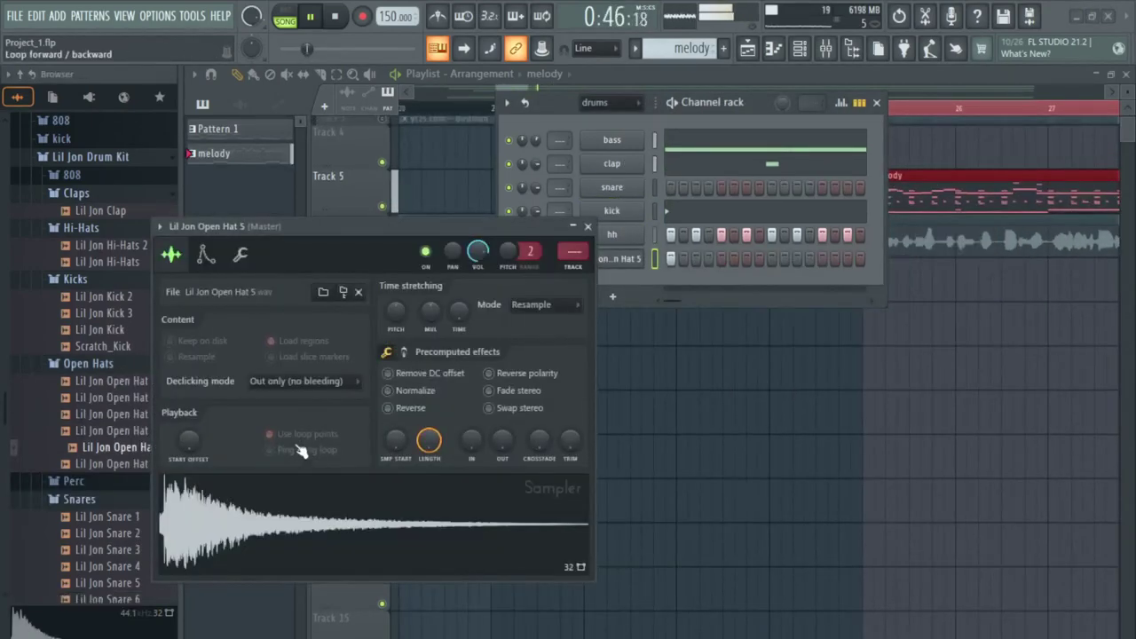
left_click(588, 228)
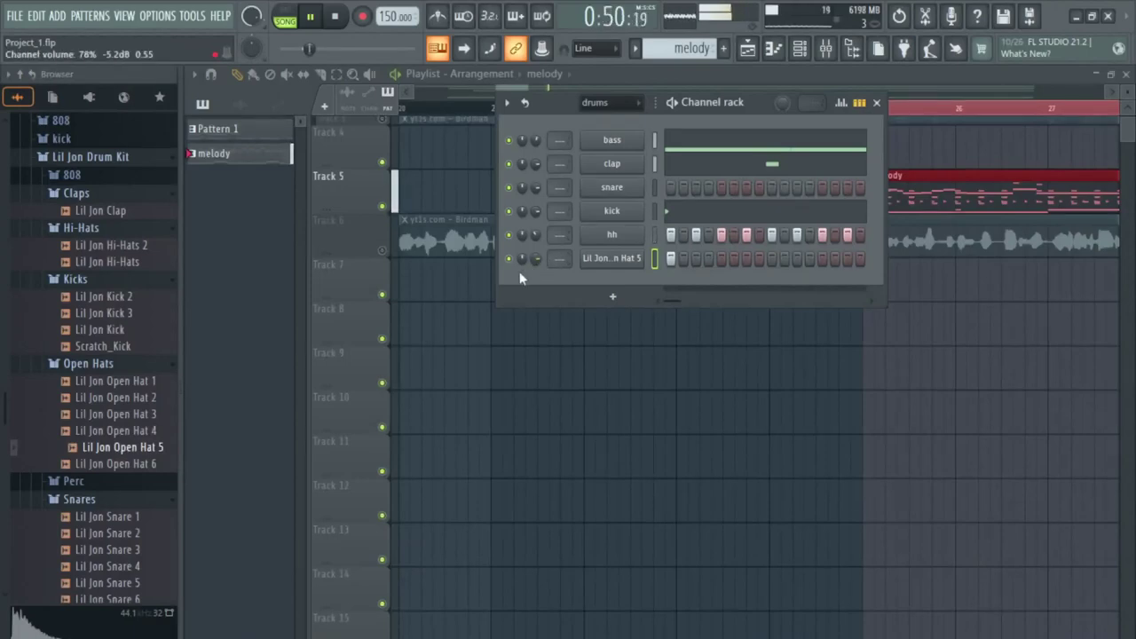
left_click_drag(535, 259, 536, 280)
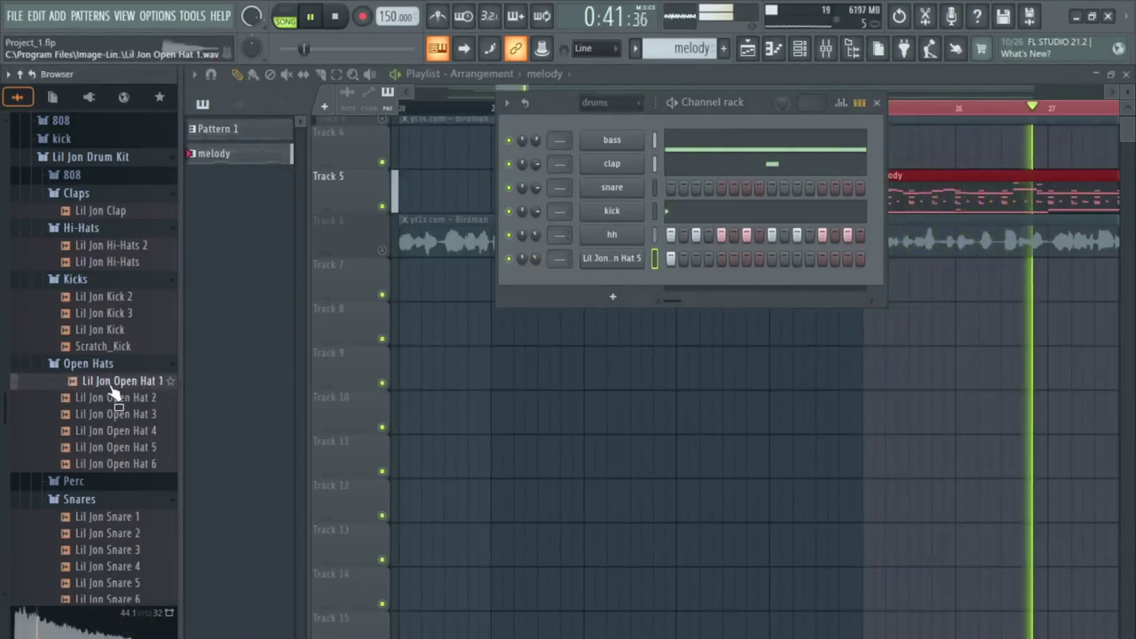
- Add Lil Jon Open Hat 1 as a new channel named oh and rename the Lil Jon Open Hat 5 channel crash
left_click_drag(114, 390, 607, 280)
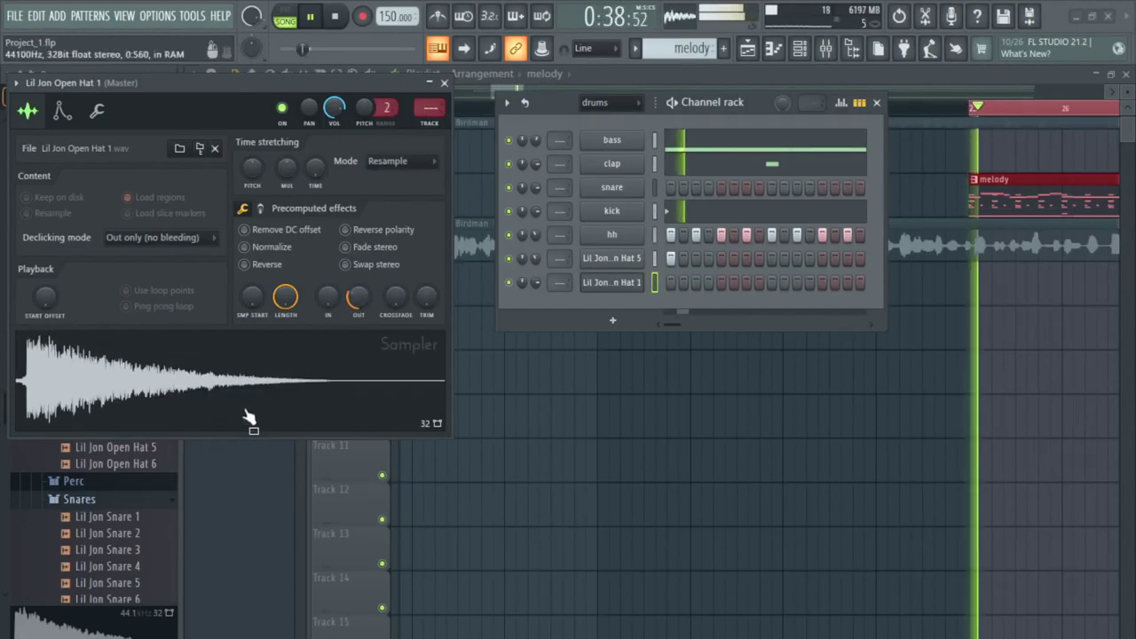
left_click(445, 83)
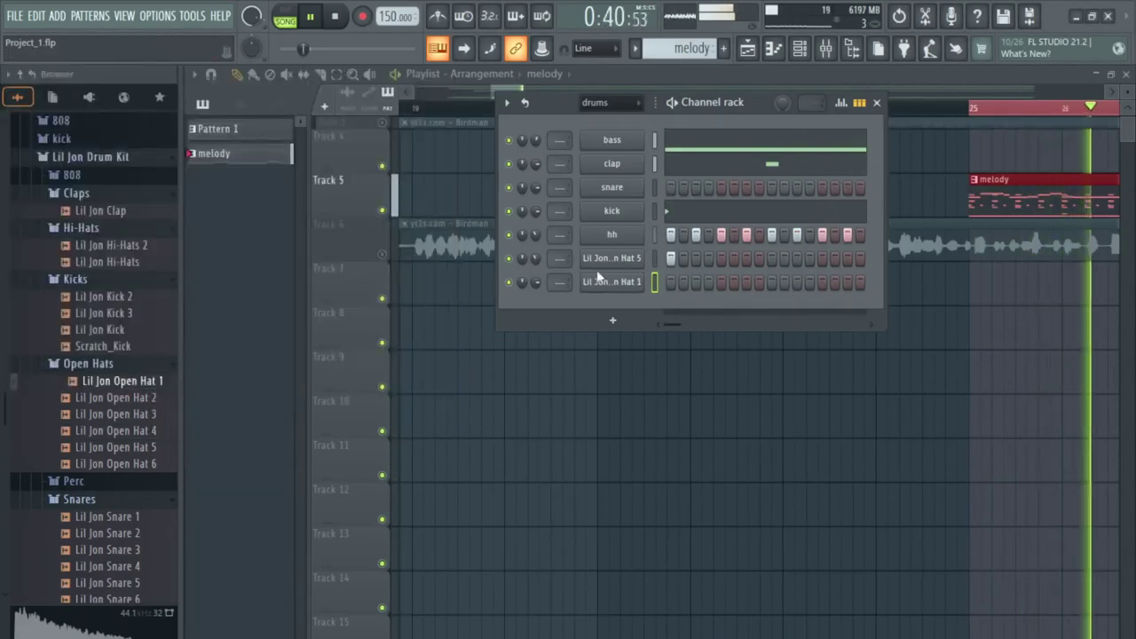
right_click(595, 257)
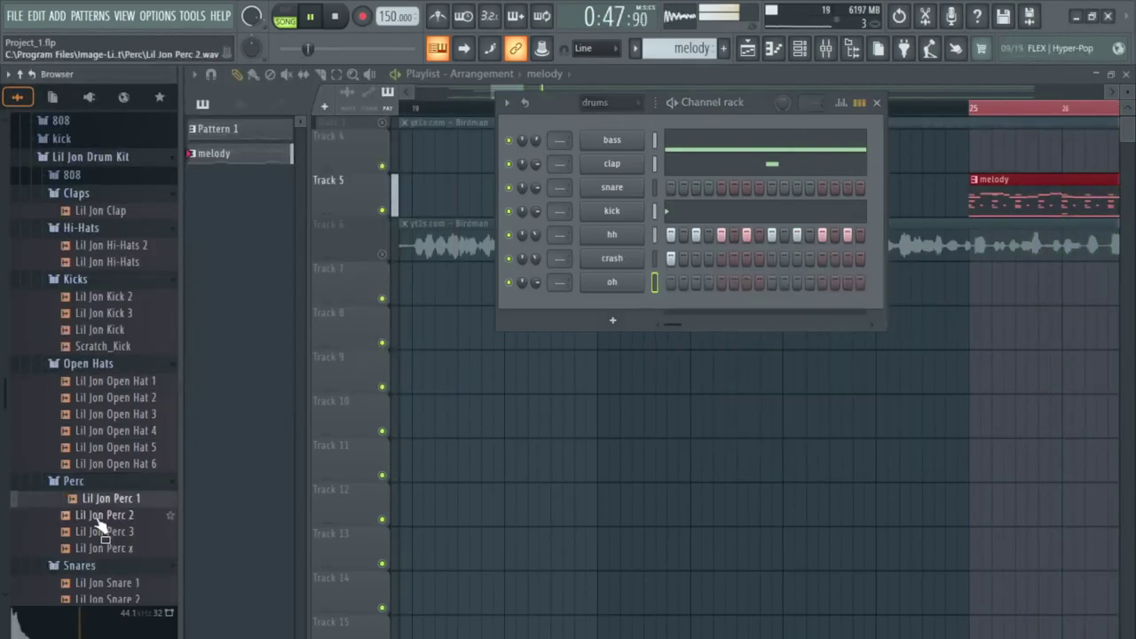
- Audition Lil Jon Perc 2, then add Lil Jon Perc 1 as a new channel and rename it perc
left_click_drag(102, 517, 100, 525)
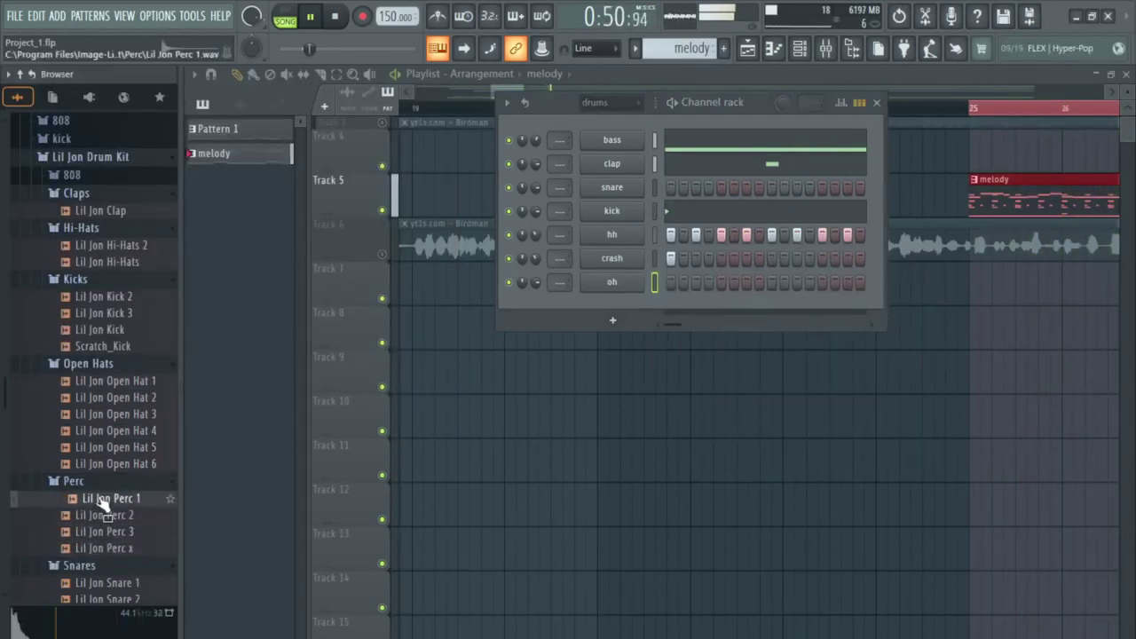
left_click_drag(101, 499, 587, 306)
right_click(601, 309)
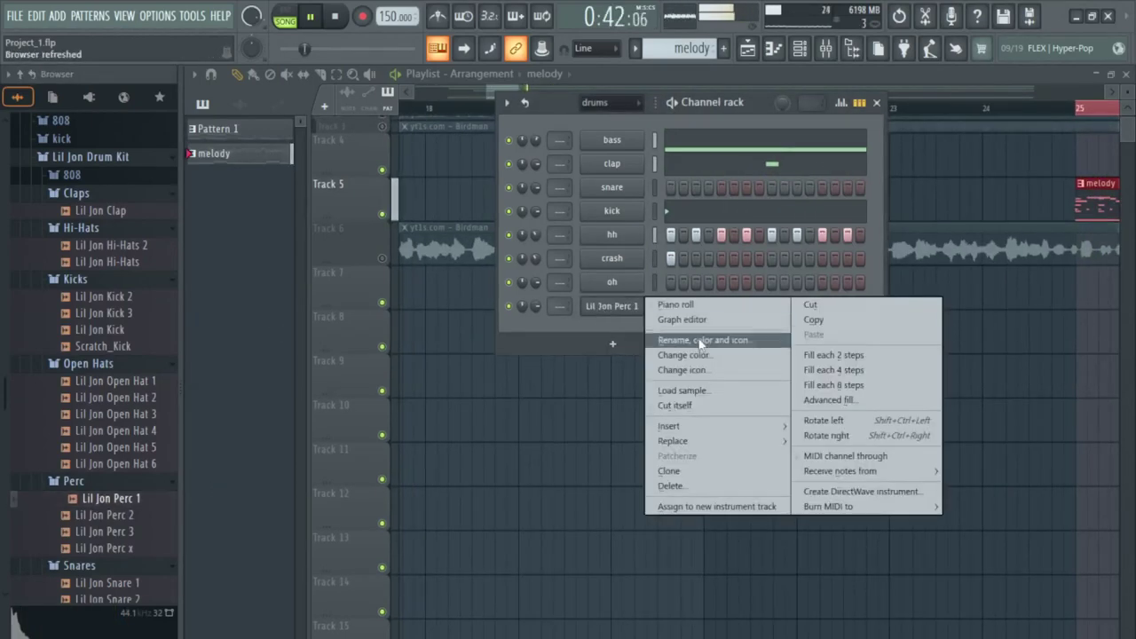
left_click(701, 341)
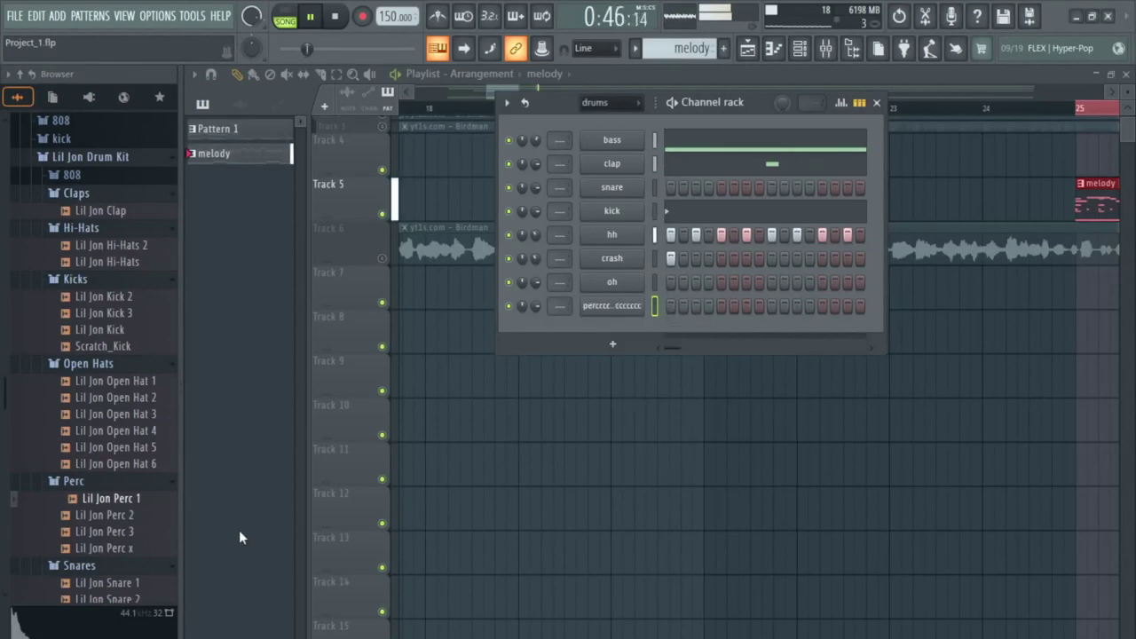
right_click(606, 309)
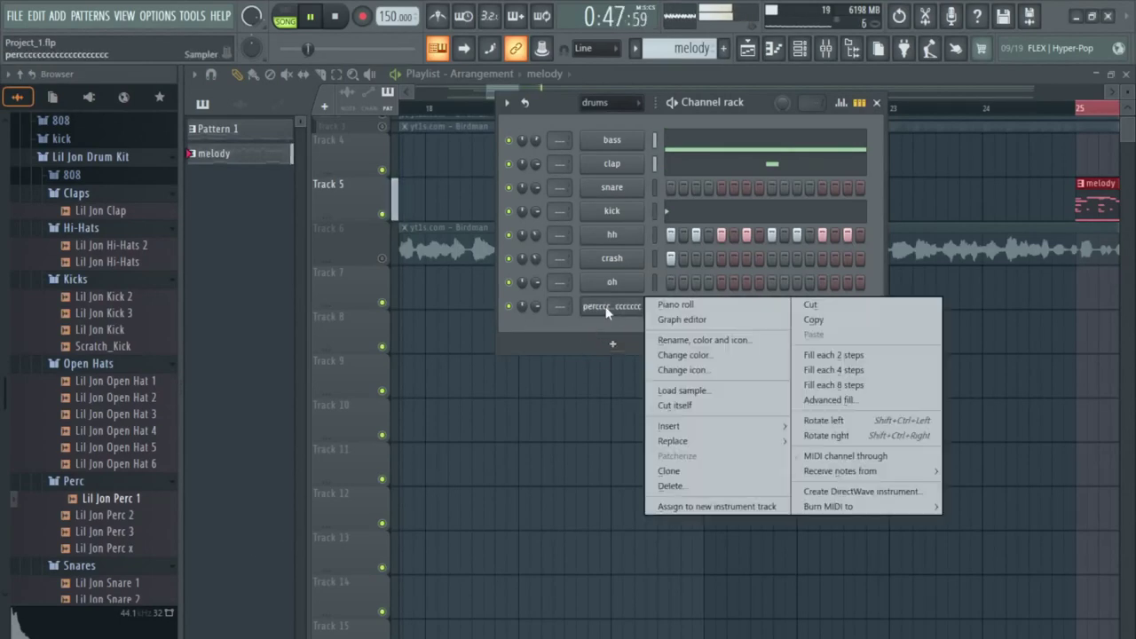
left_click(676, 341)
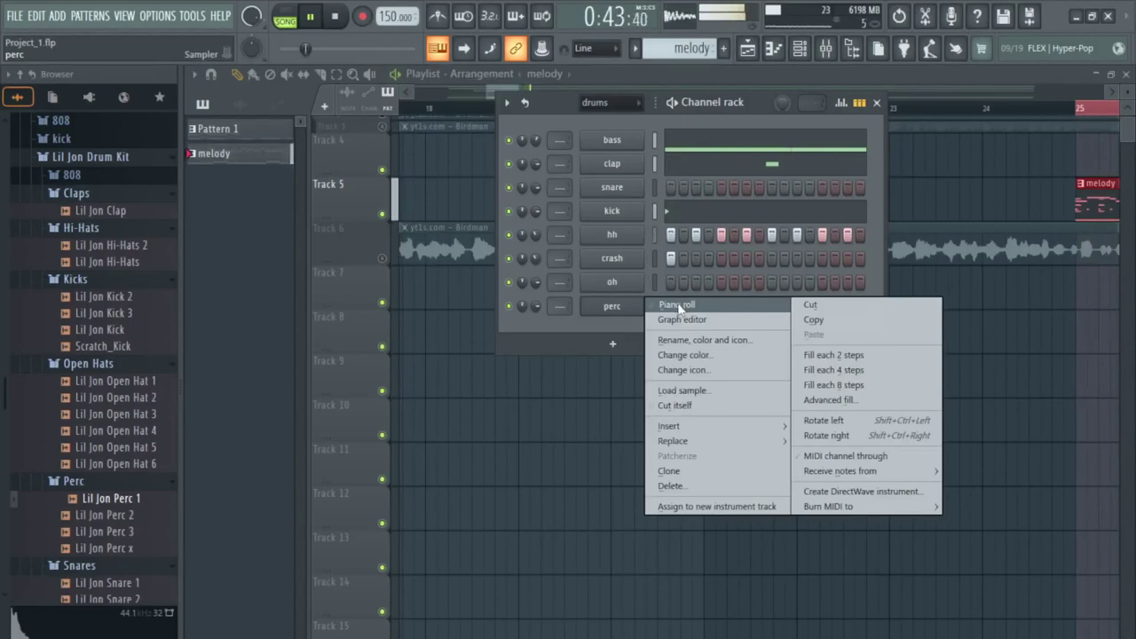
- Draw a short C5 note on the second beat of bar 1 in the perc channel's piano roll
left_click(678, 306)
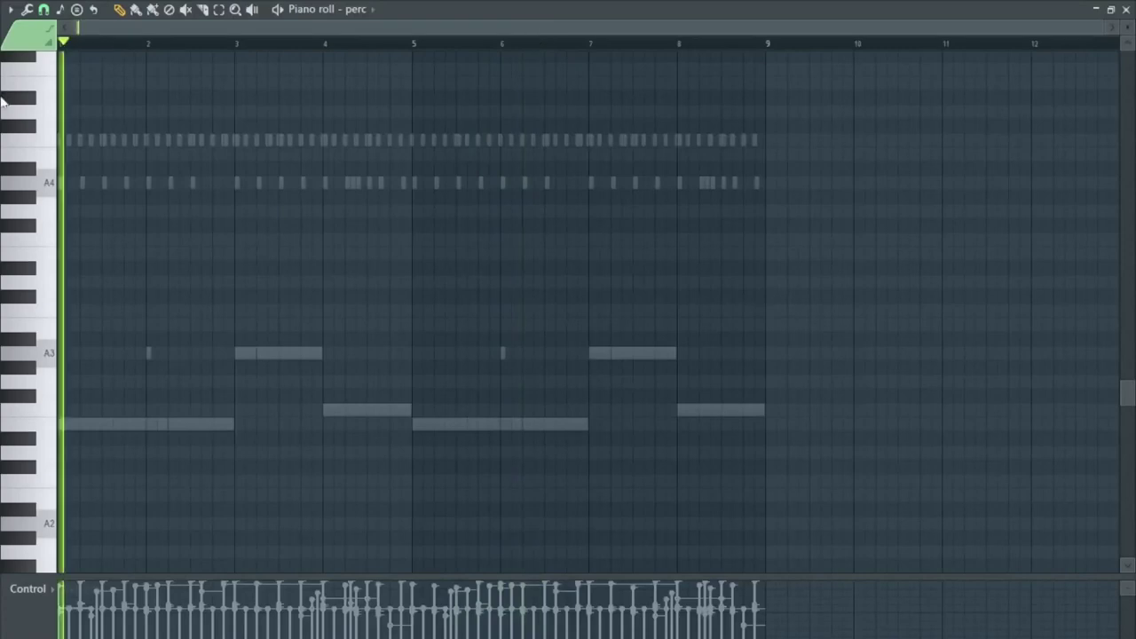
scroll(101, 287, "down", 4)
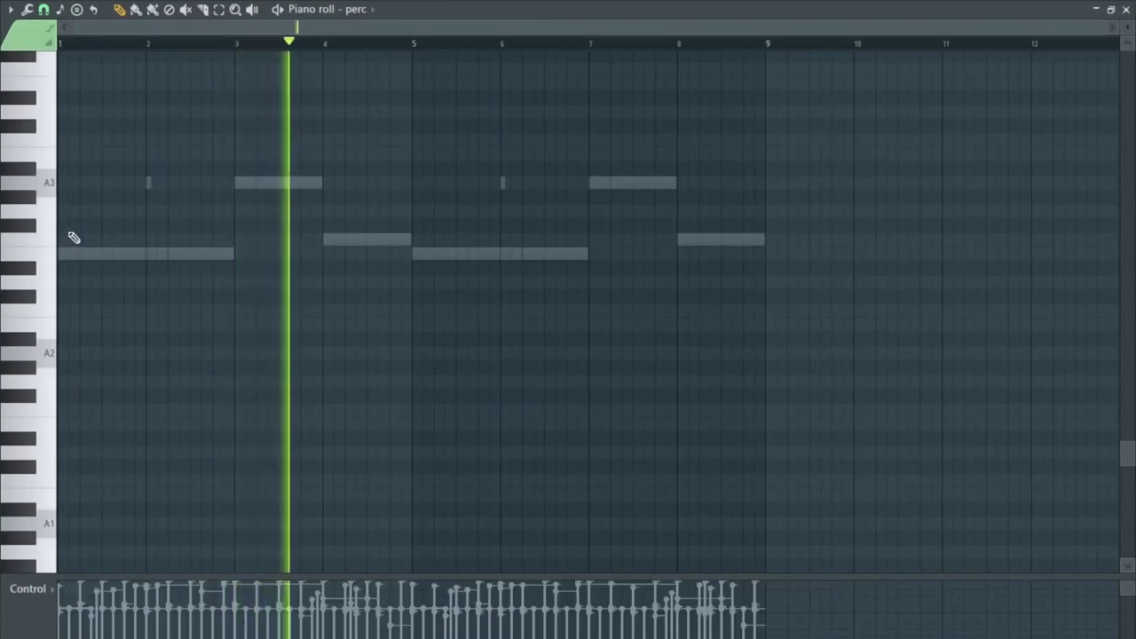
scroll(73, 237, "up", 2)
scroll(77, 240, "down", 5)
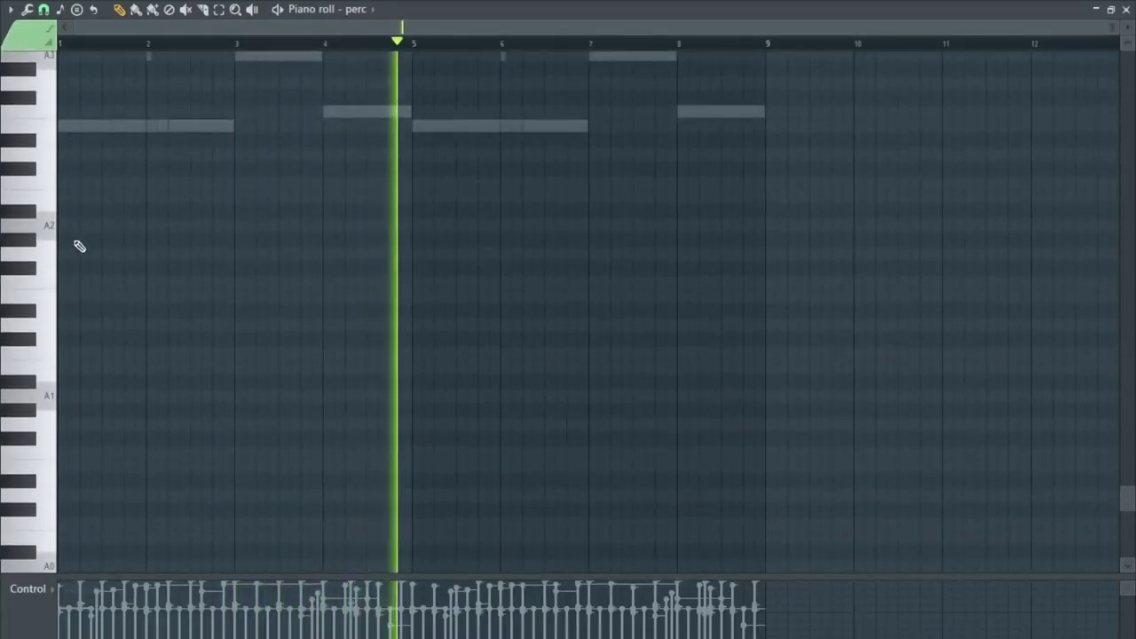
scroll(78, 243, "up", 10)
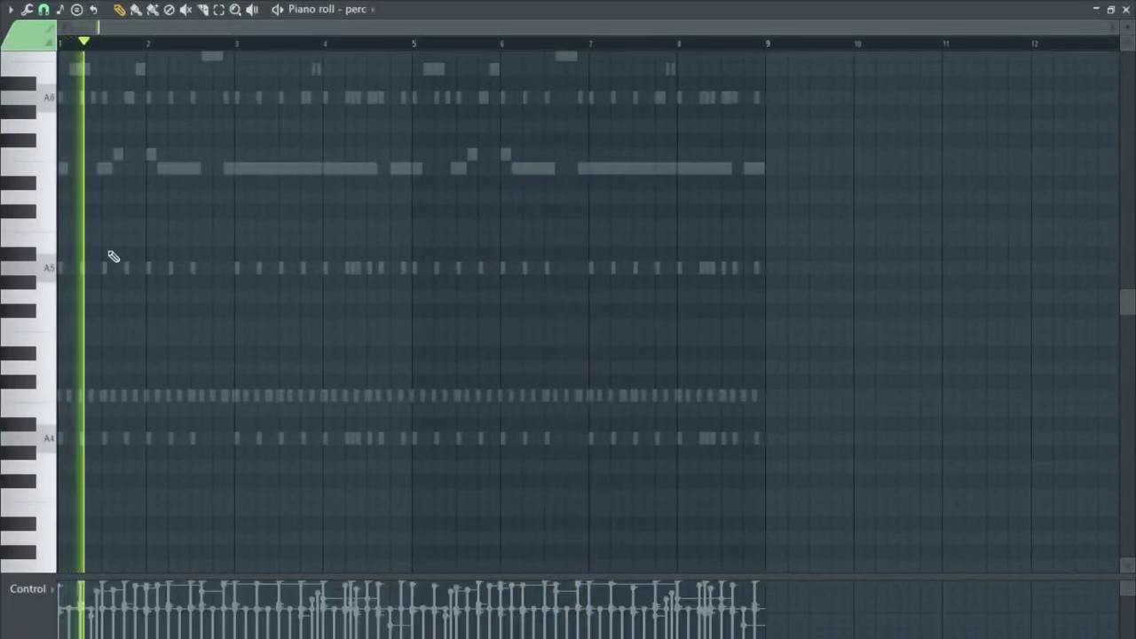
scroll(56, 393, "up", 8)
scroll(63, 405, "up", 1)
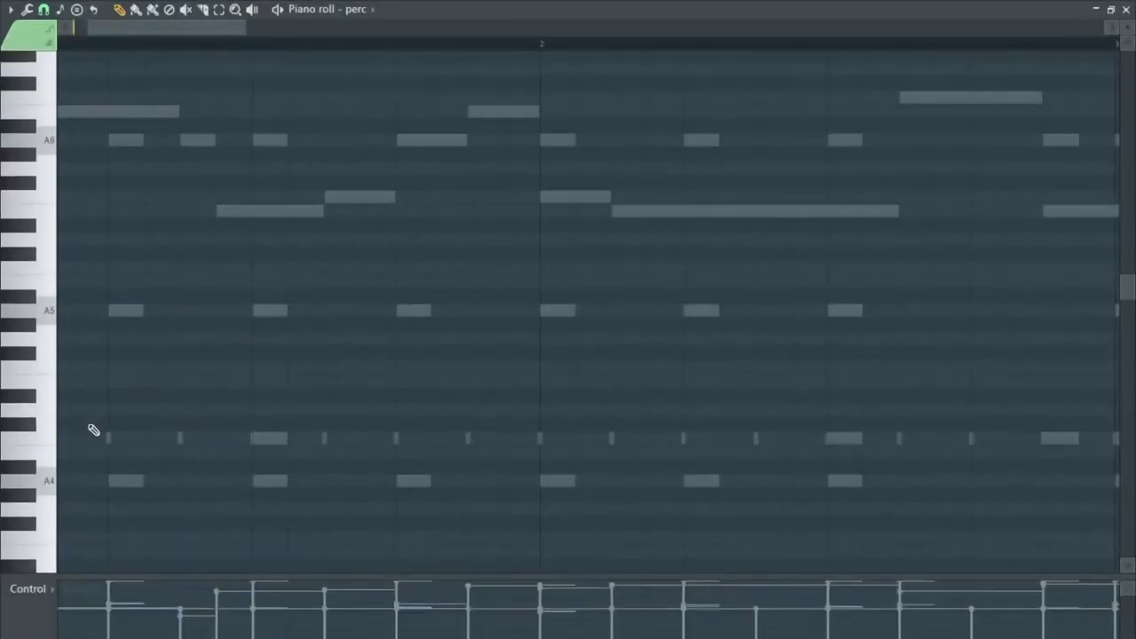
scroll(153, 416, "down", 3)
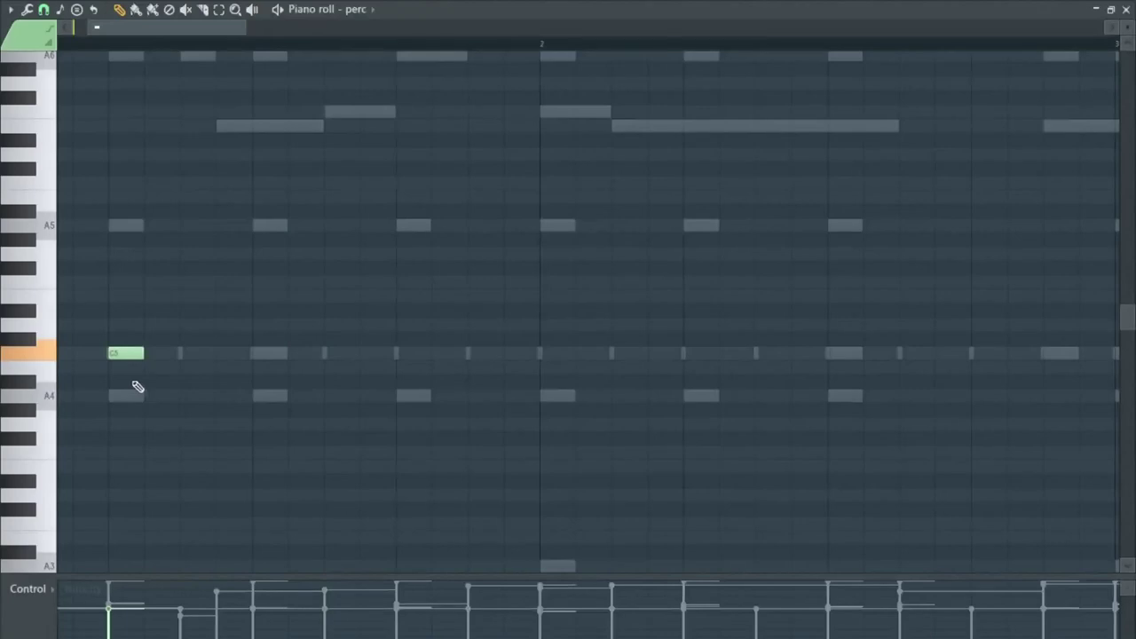
- Nudge the perc channel's bar 1 note slightly ahead of the second beat and lower its velocity
left_click_drag(198, 406, 91, 369)
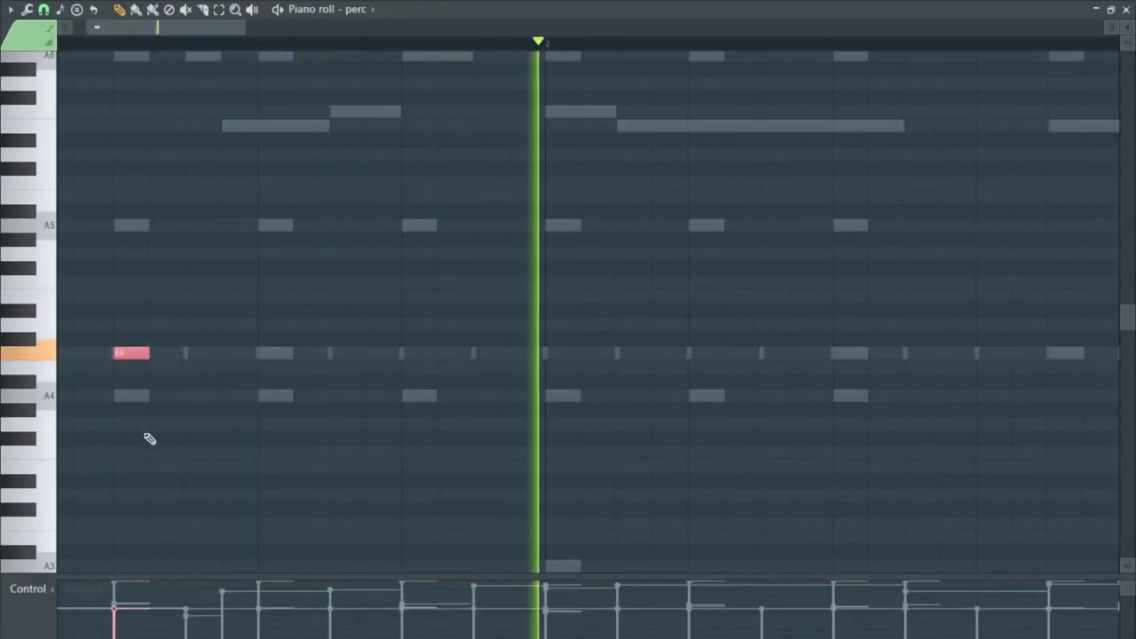
scroll(147, 435, "down", 4)
scroll(95, 371, "up", 2)
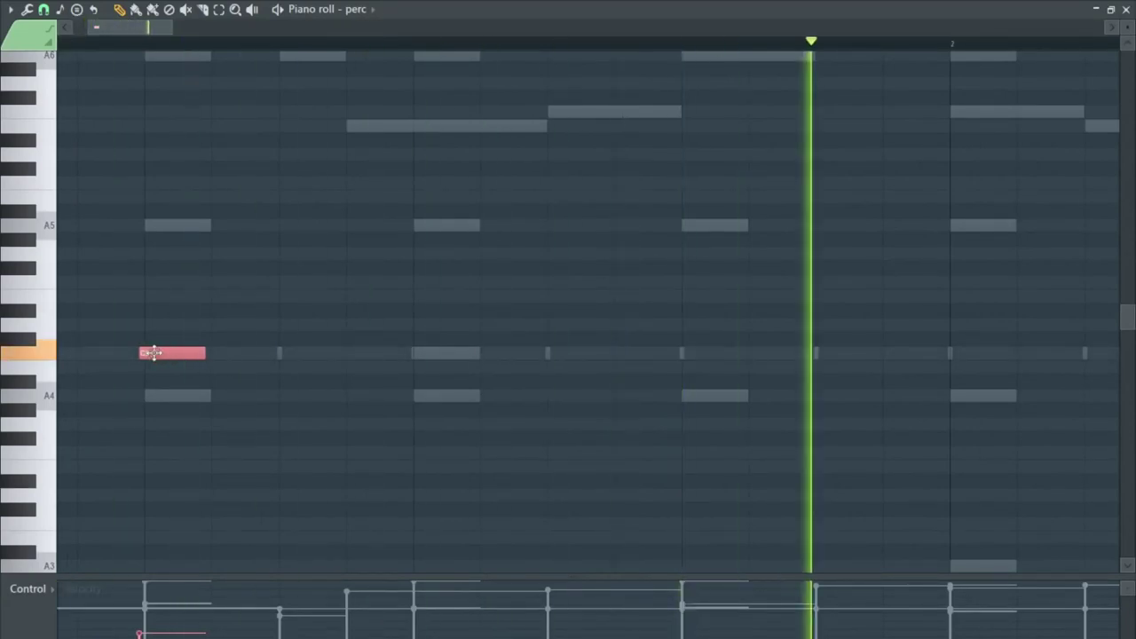
- Select bars 1 to 4 of the perc pattern and duplicate them into bars 5 to 8
scroll(156, 357, "down", 4)
scroll(164, 364, "down", 2)
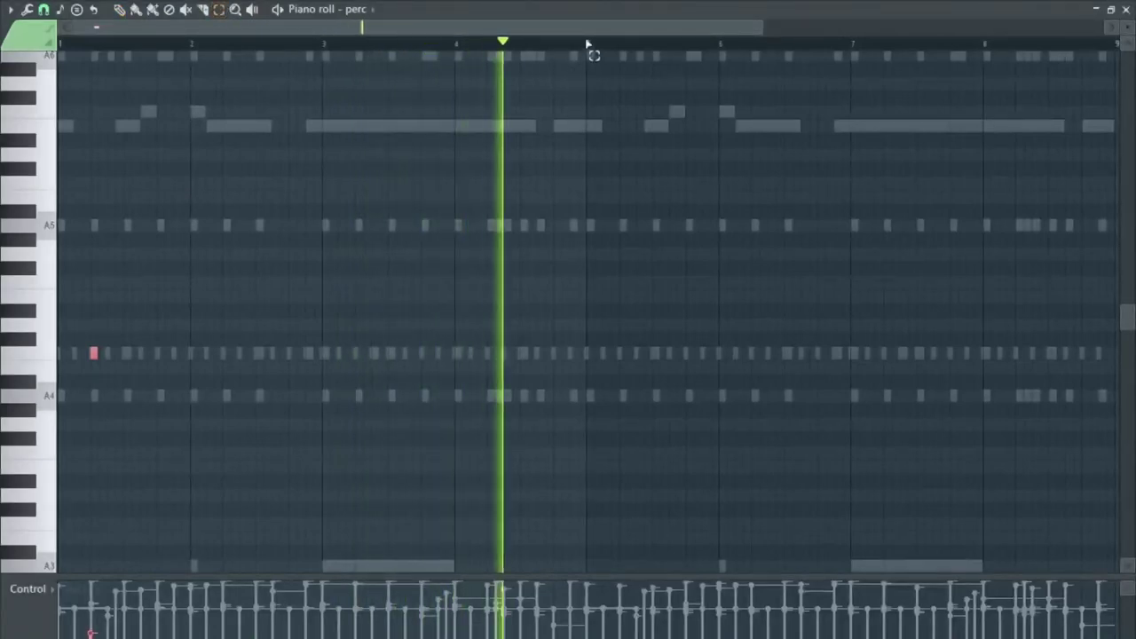
left_click_drag(588, 45, 58, 43)
key("ctrl+b")
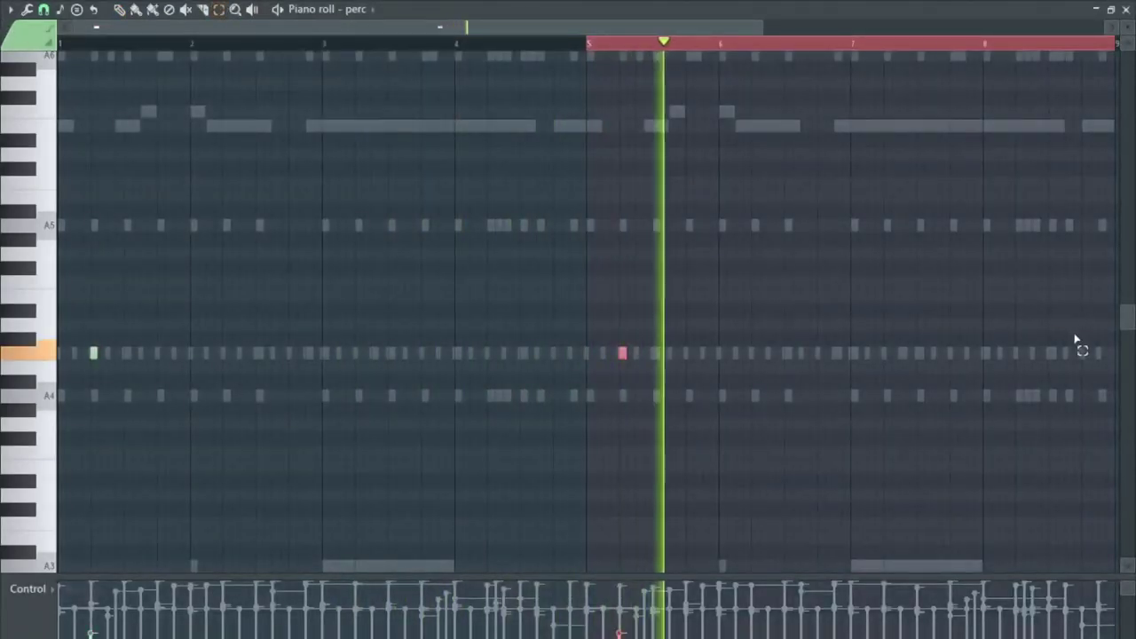
scroll(800, 298, "down", 1)
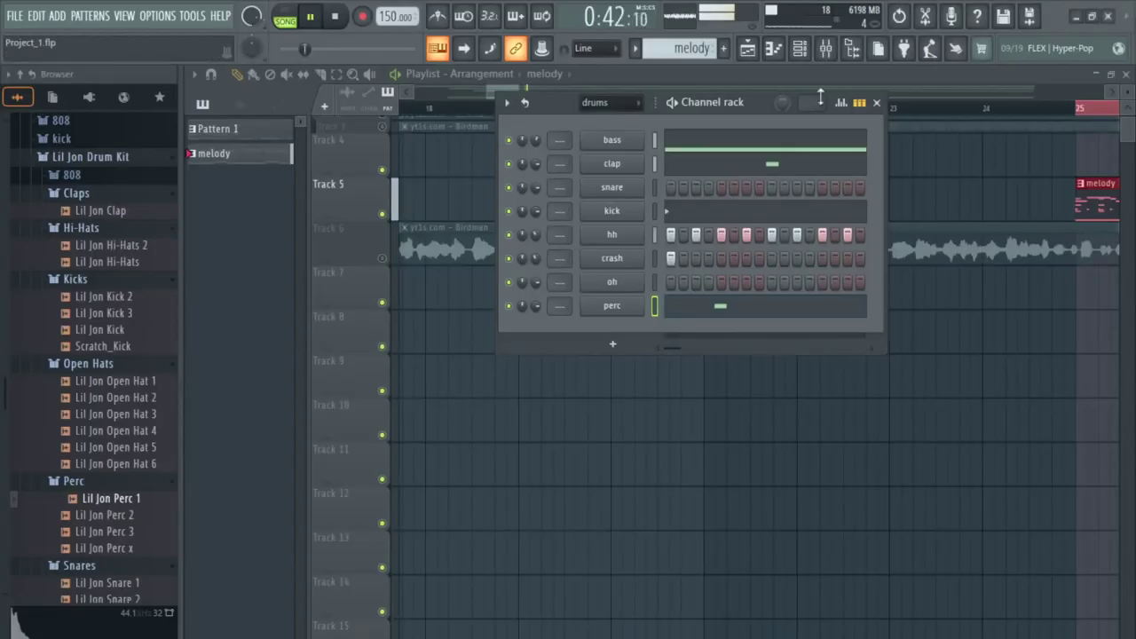
- Draw a short C5 note on the second beat of bar 3 in the oh channel's piano roll
right_click(625, 282)
left_click(722, 284)
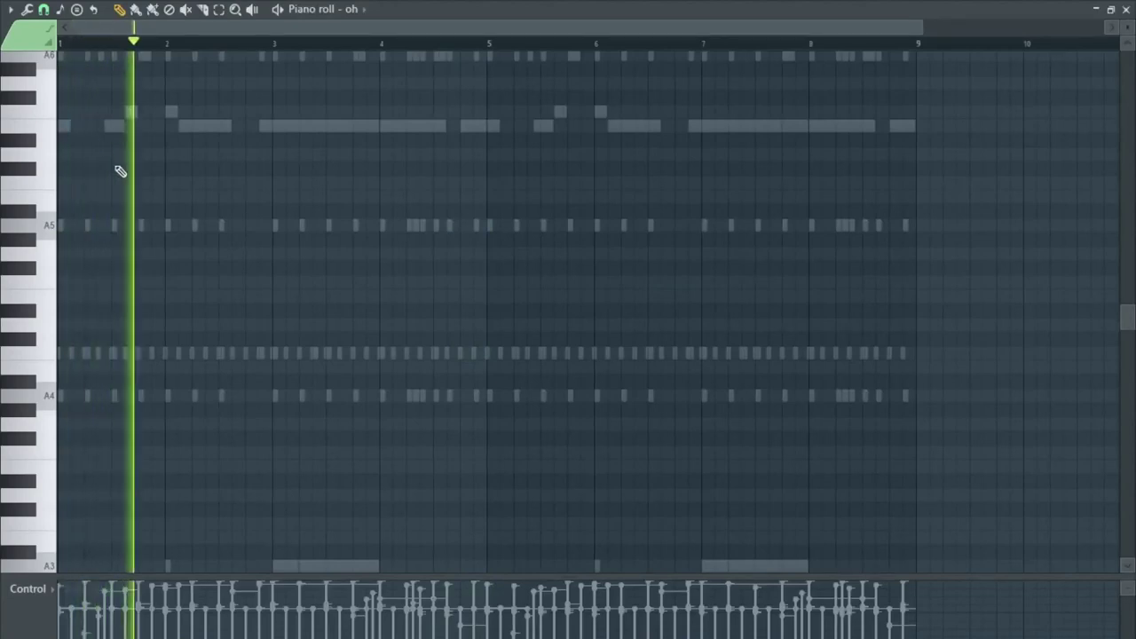
scroll(213, 302, "up", 4)
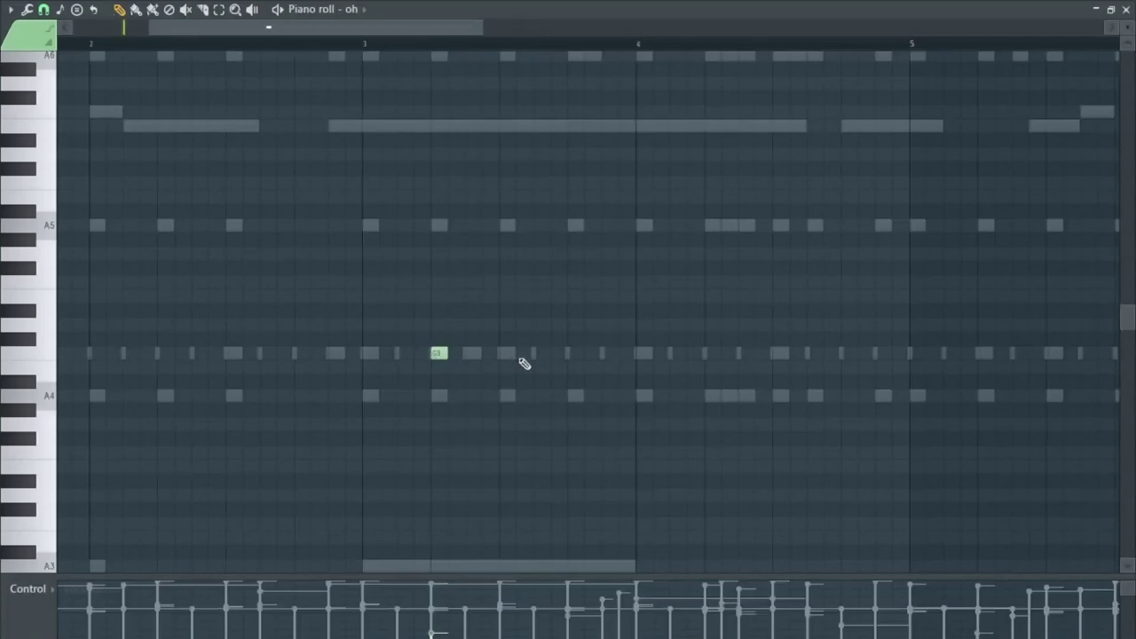
scroll(488, 364, "down", 2)
scroll(459, 375, "up", 2)
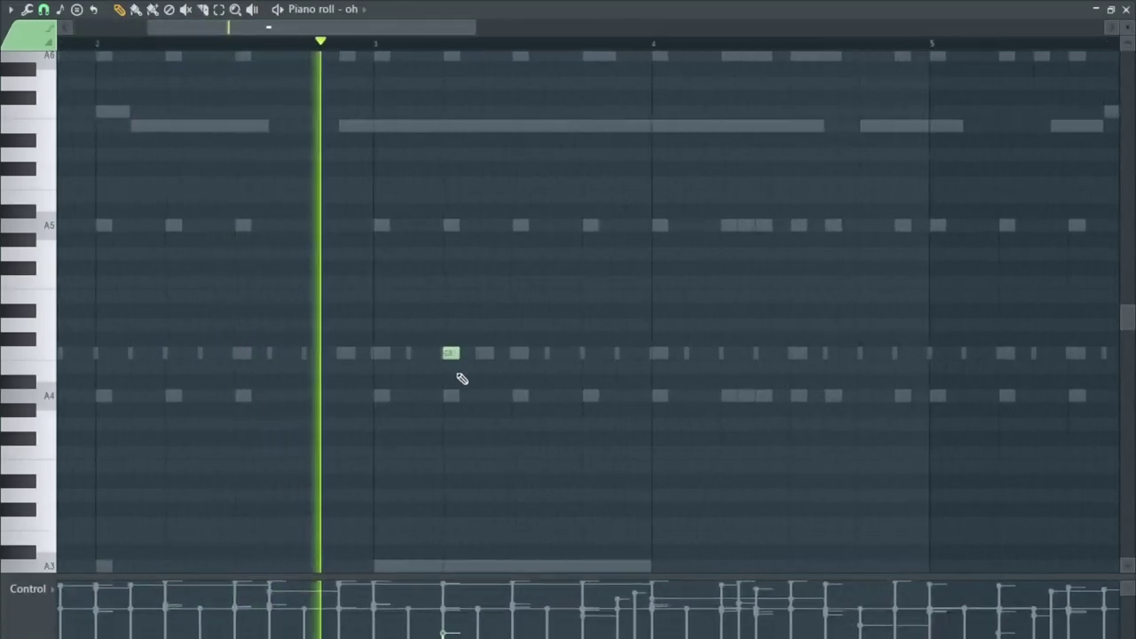
key("ctrl+a")
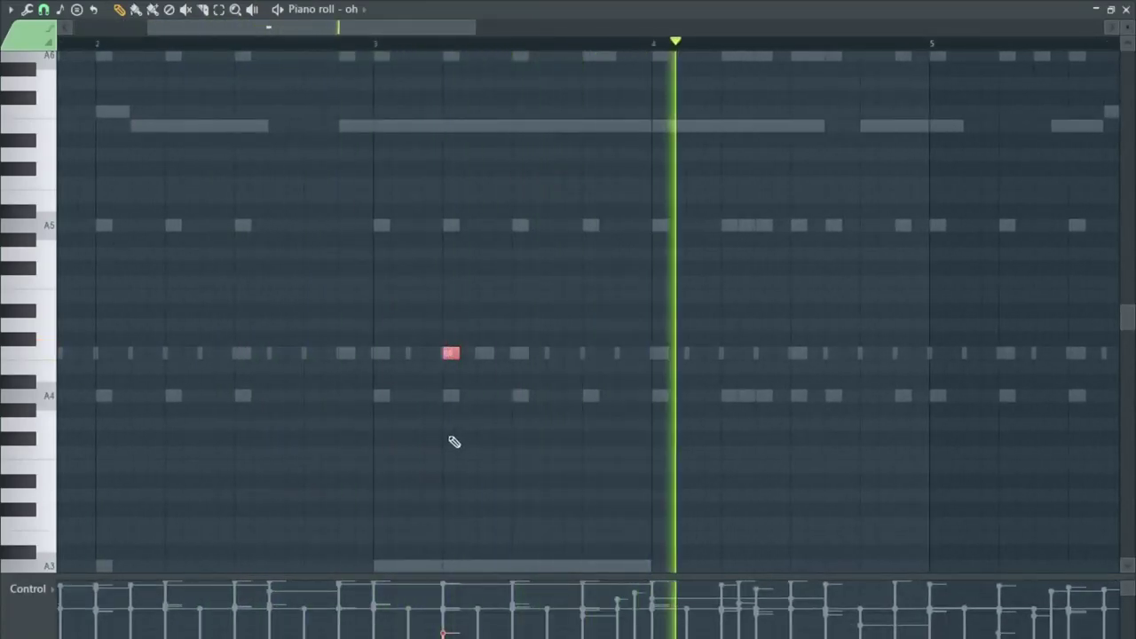
key("space")
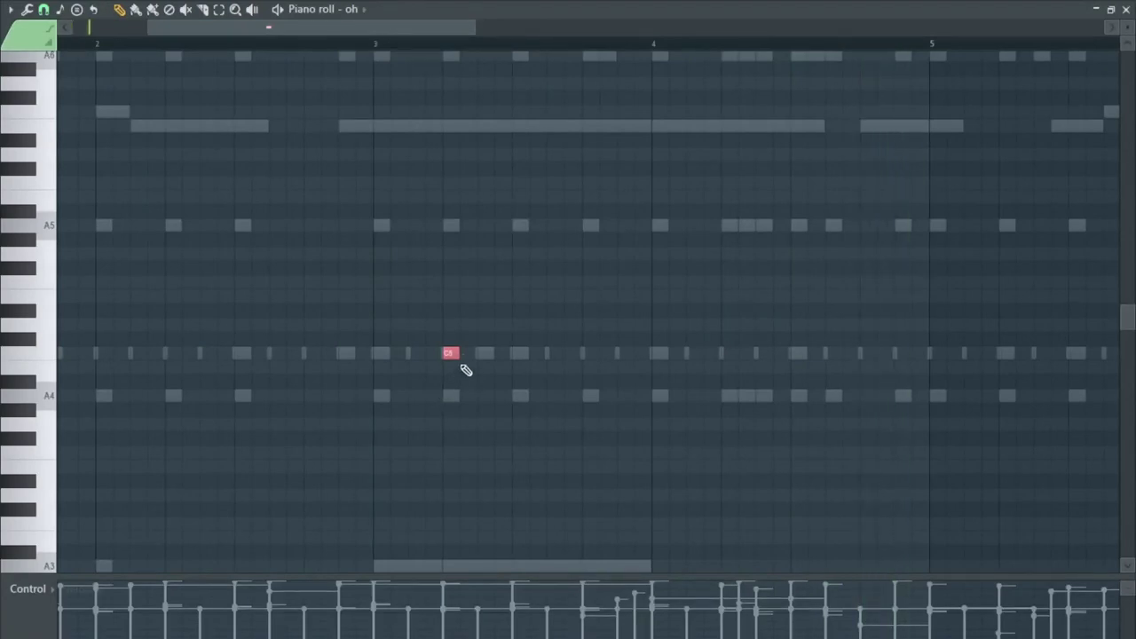
- Add a second short C5 open hat note half a beat after beat 3 of bar 2 and listen to the pattern
key("space")
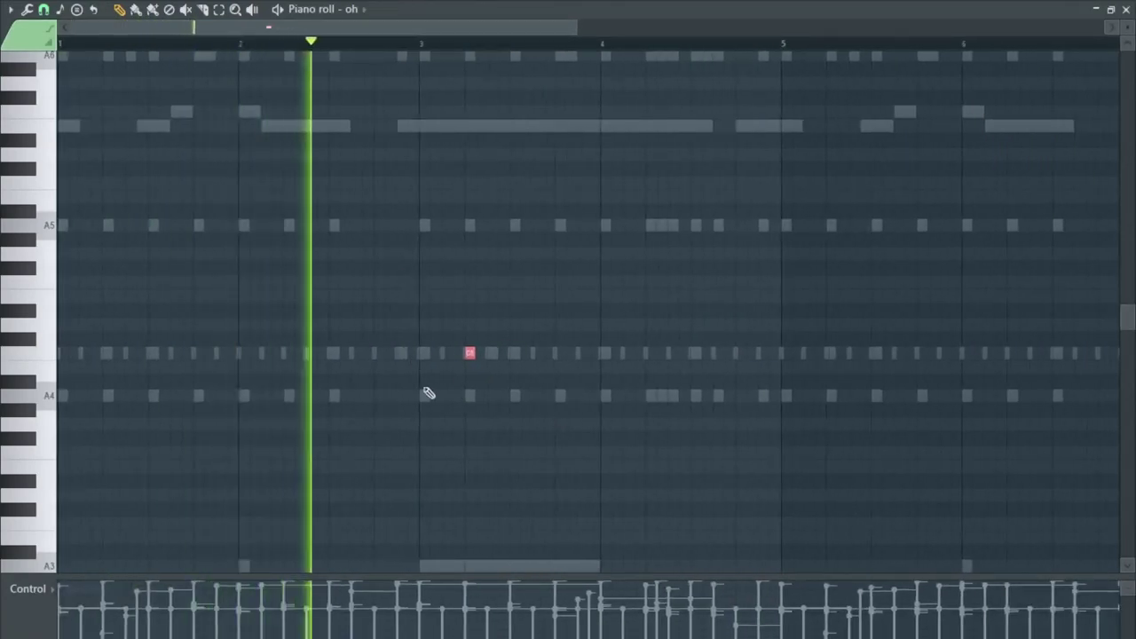
key("space")
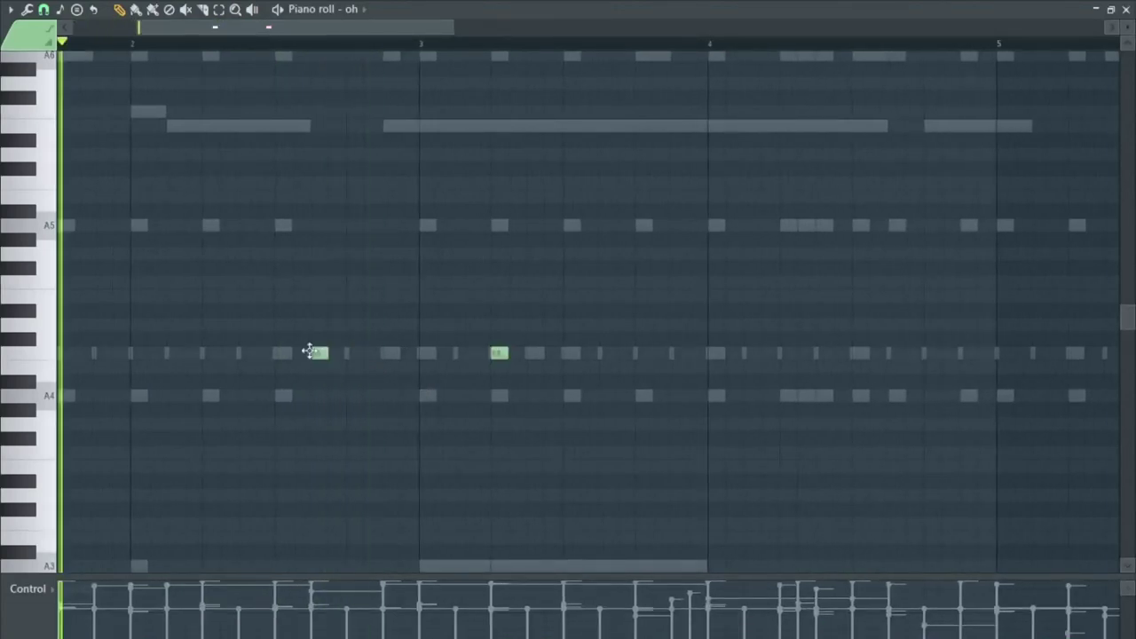
scroll(420, 370, "down", 3)
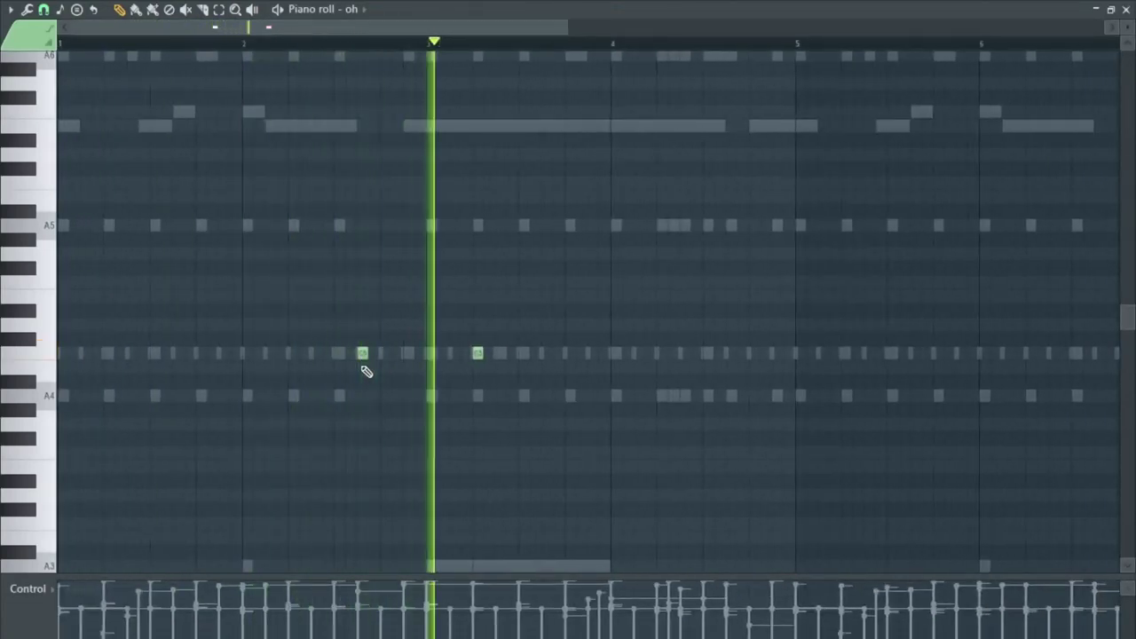
scroll(365, 370, "down", 3)
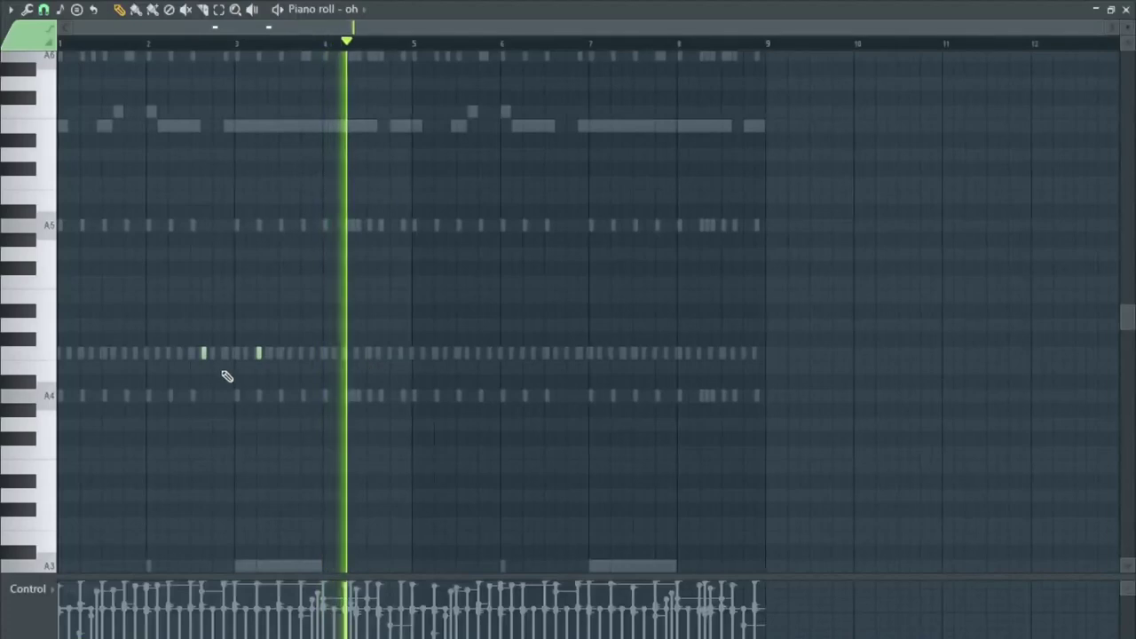
scroll(224, 375, "up", 3)
scroll(528, 362, "down", 3)
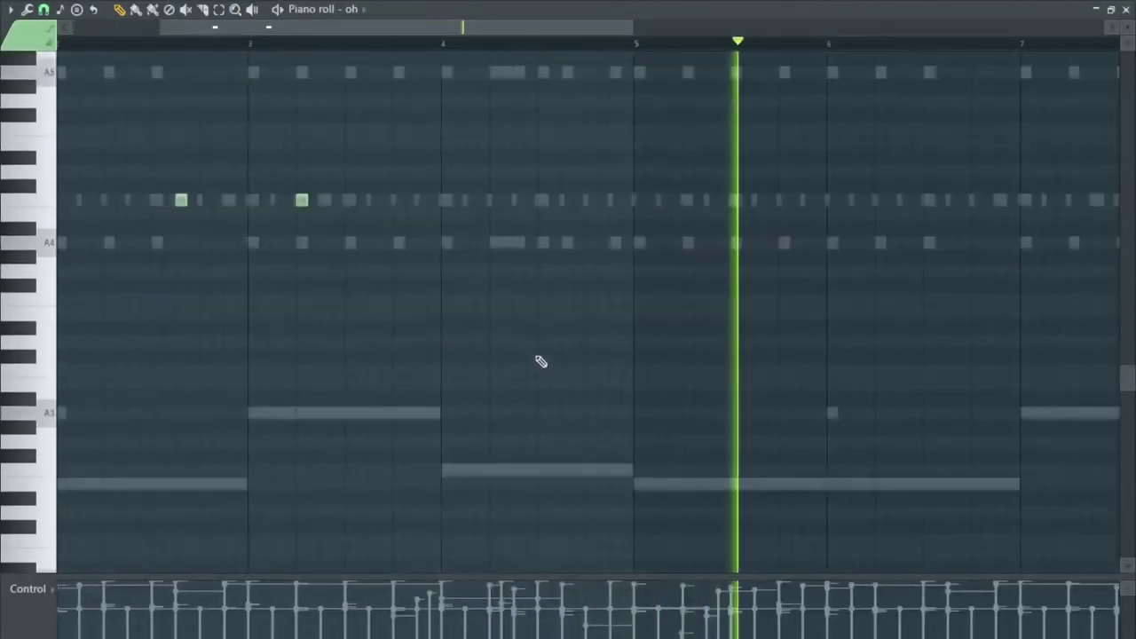
scroll(509, 352, "down", 3)
scroll(400, 356, "up", 1)
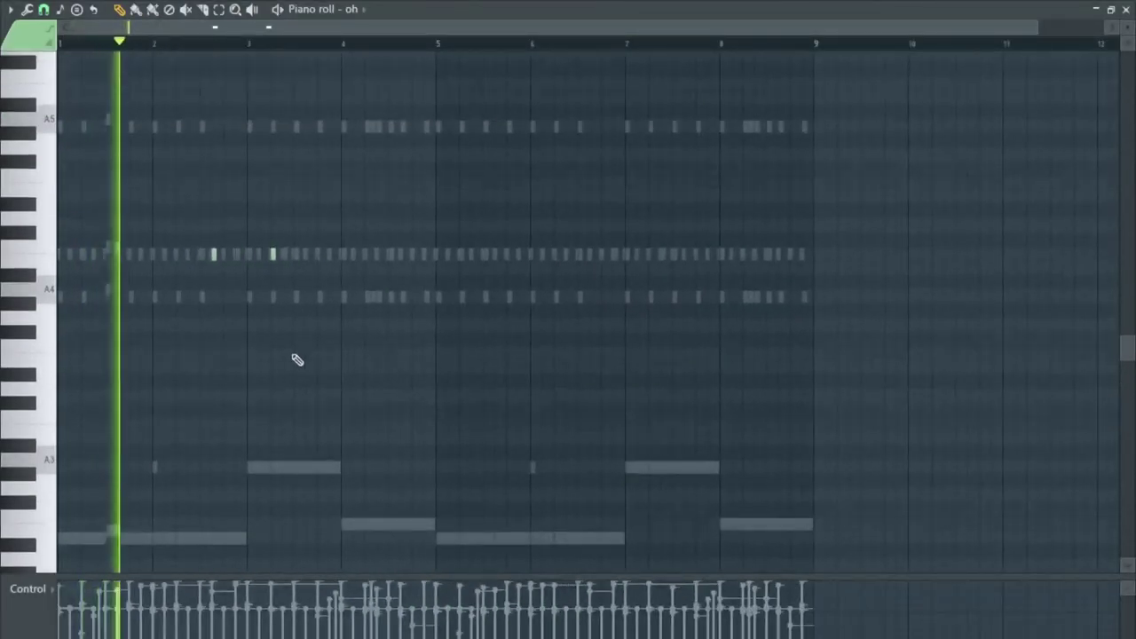
scroll(293, 357, "up", 1)
scroll(266, 541, "up", 3)
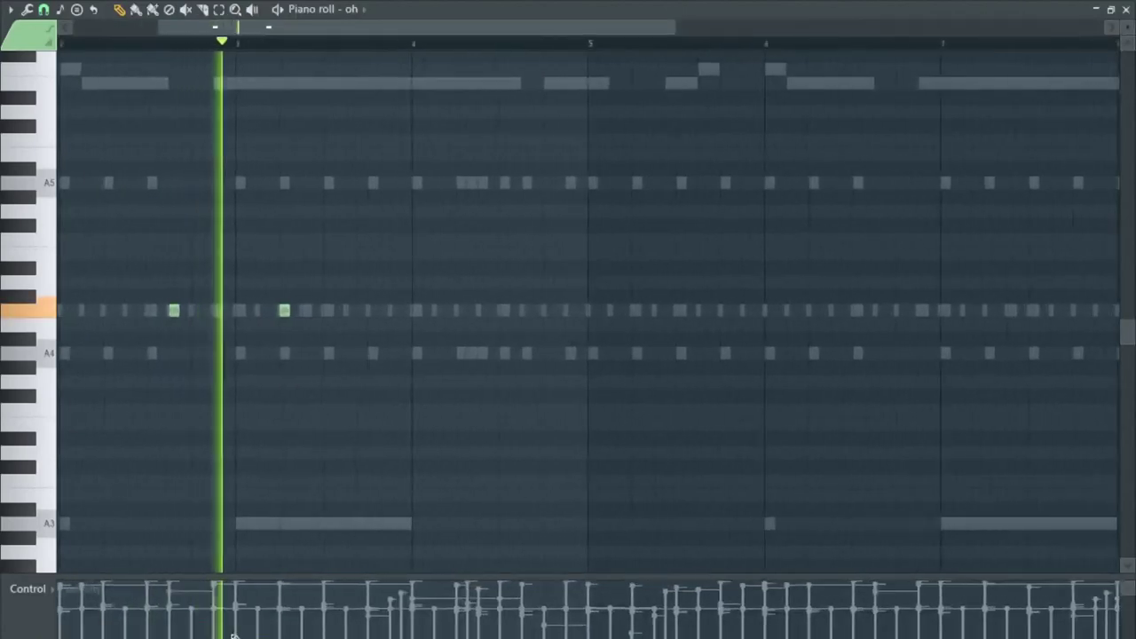
- Add a third short C5 open hat note half a beat after beat 4 of bar 3 and restart playback
key("ctrl+a")
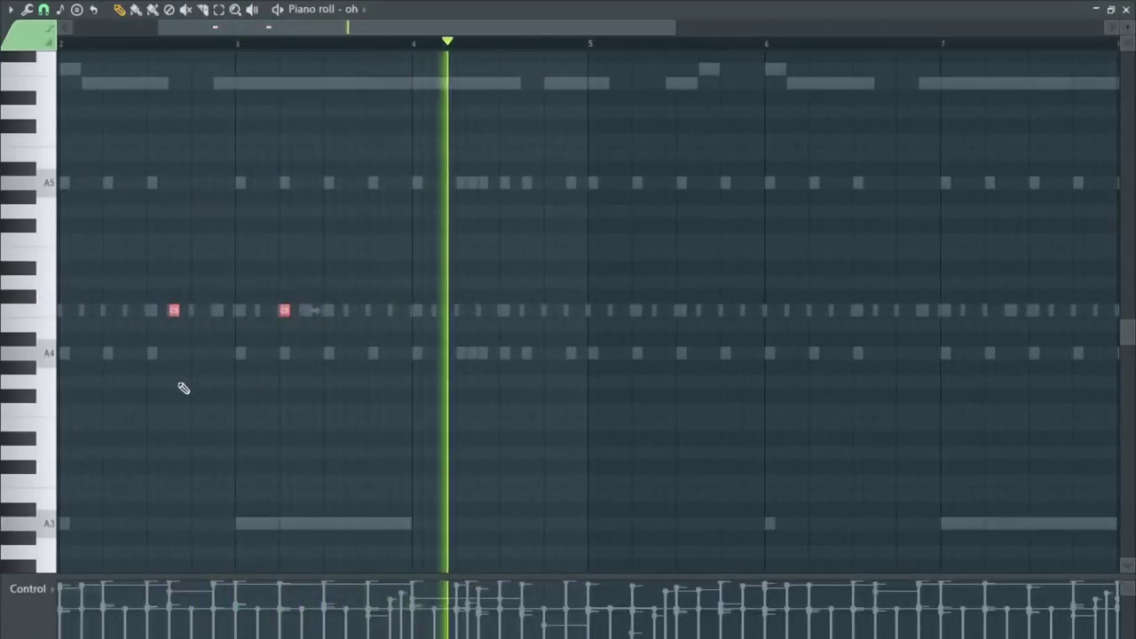
key("ctrl+d")
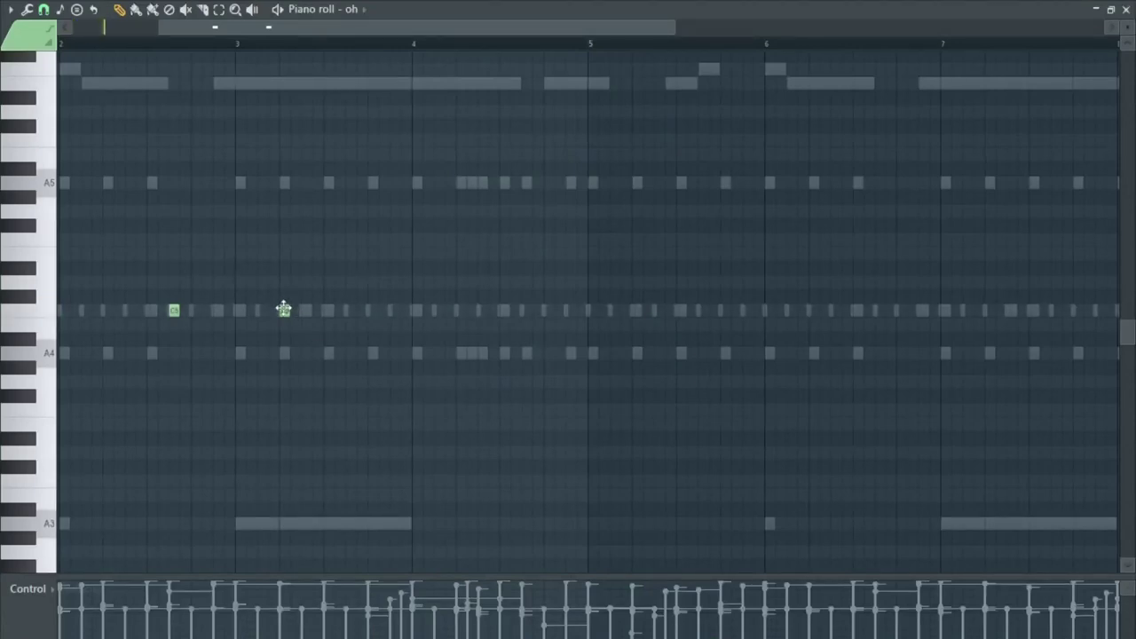
left_click(391, 310)
scroll(423, 349, "down", 2)
scroll(568, 311, "left", 1)
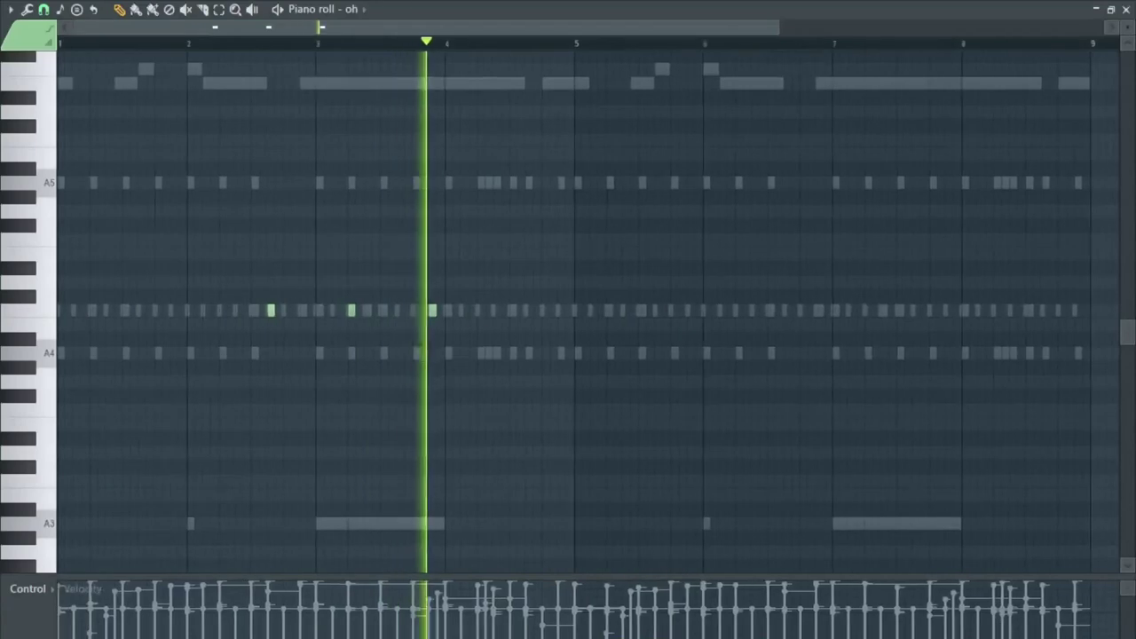
key("space")
key("space")
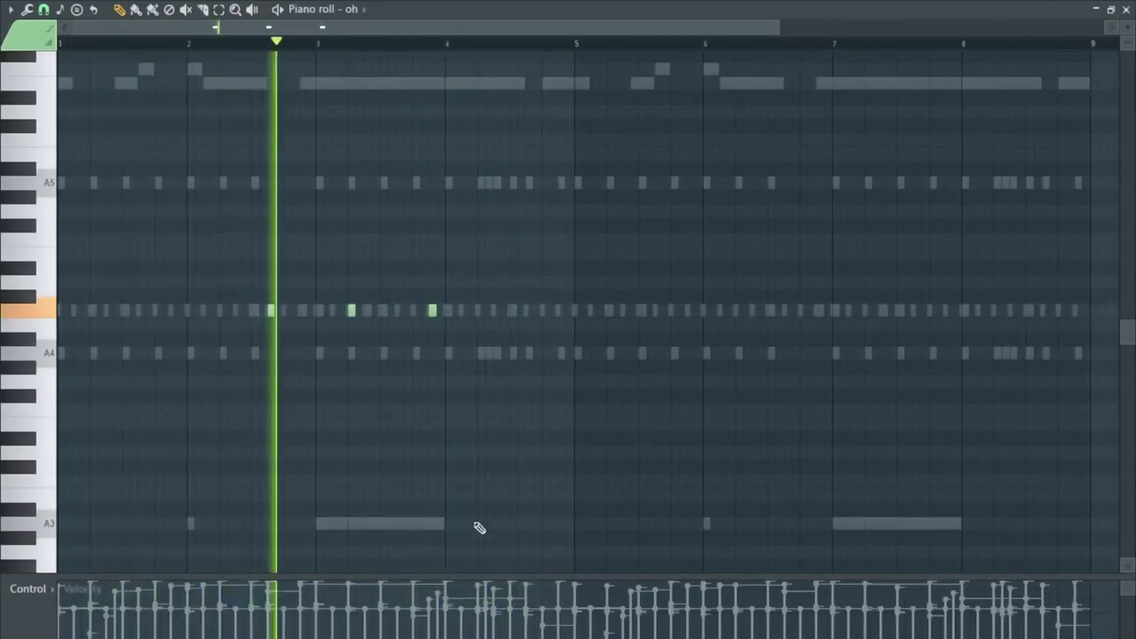
- Select bars 1 to 4 of the open hat pattern and duplicate them into bars 5 to 8
scroll(461, 489, "down", 1)
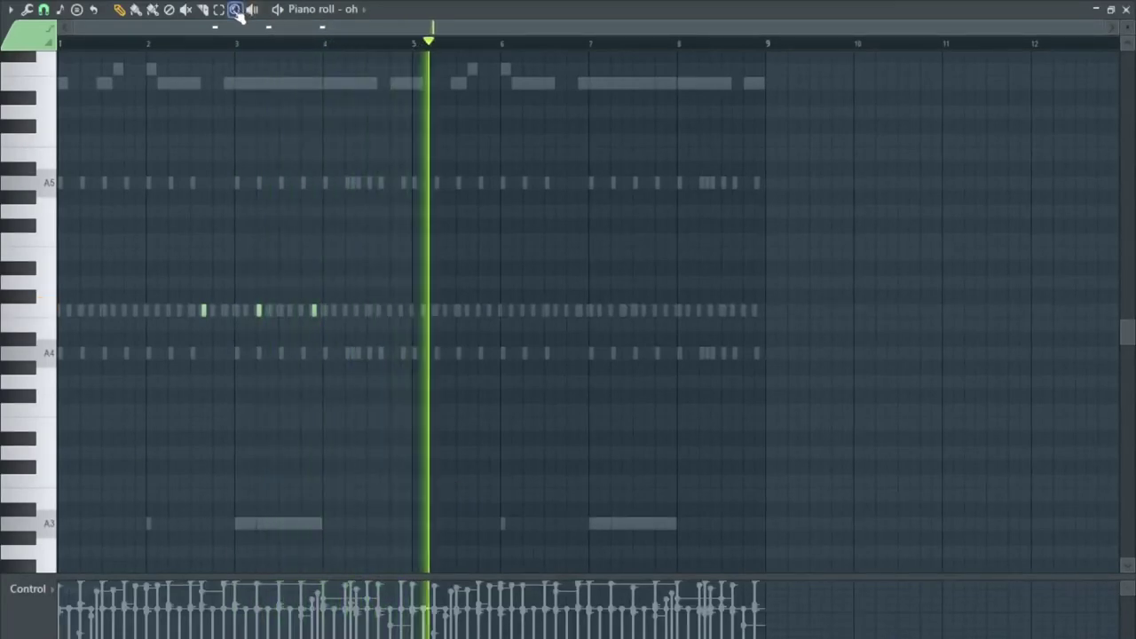
left_click_drag(421, 44, 18, 49)
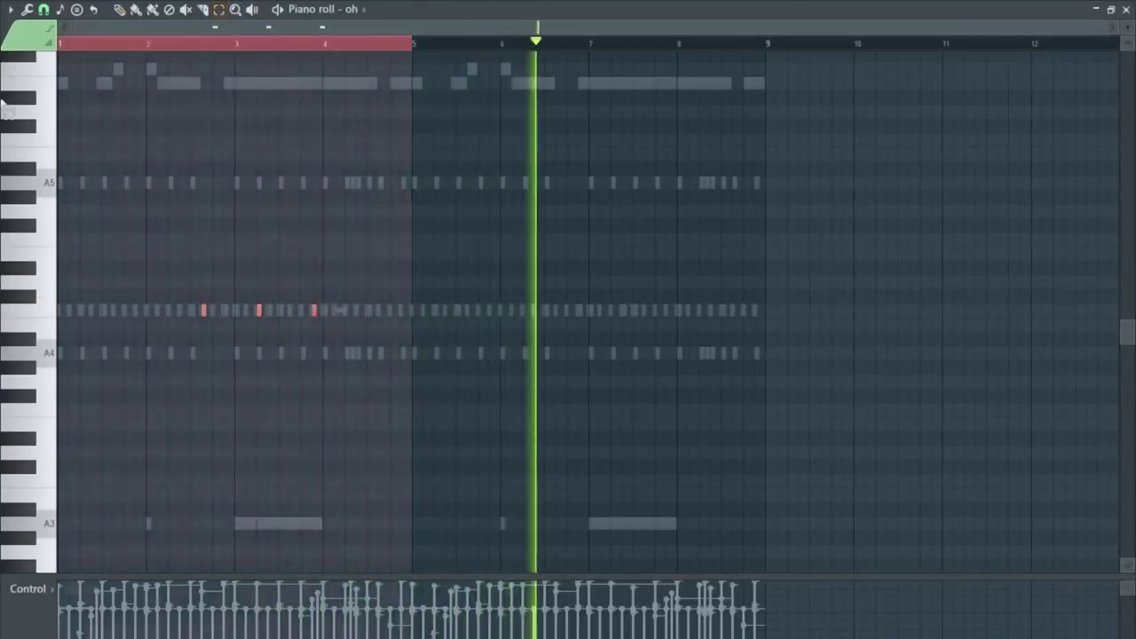
key("ctrl+b")
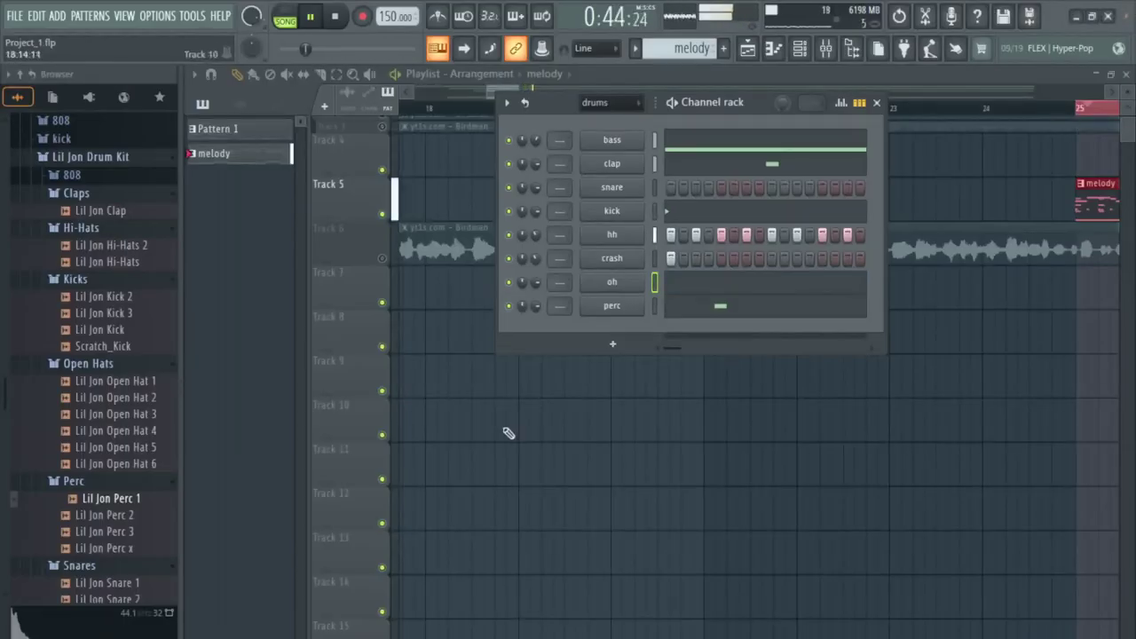
- Draw one C5 note spanning all of bar 8 in the snare channel's piano roll
right_click(627, 190)
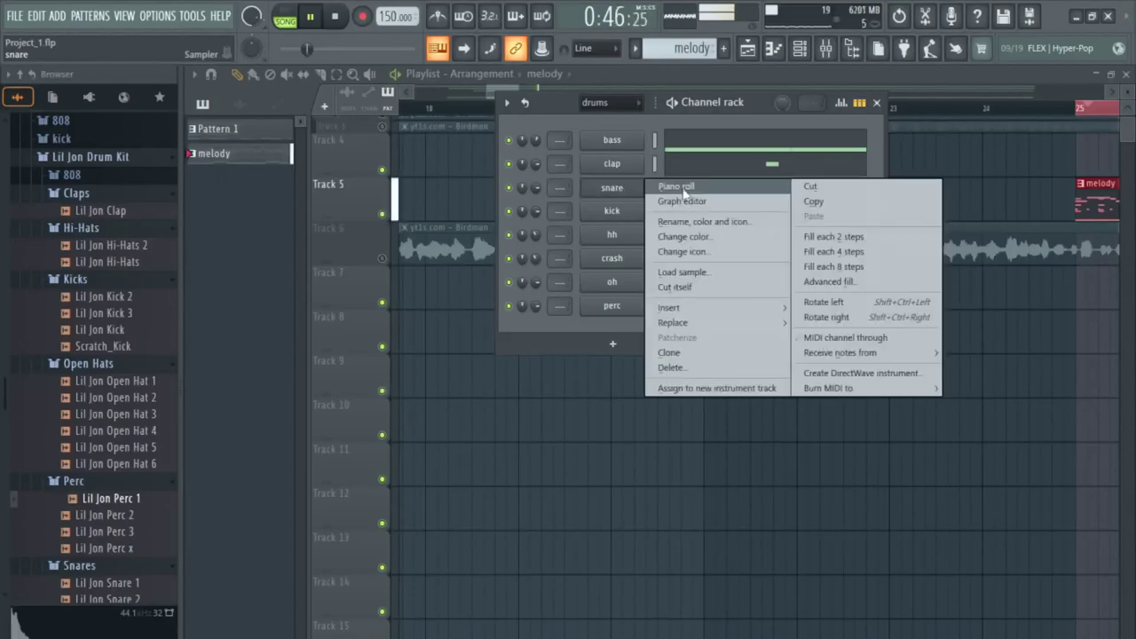
left_click(668, 188)
scroll(669, 296, "down", 4)
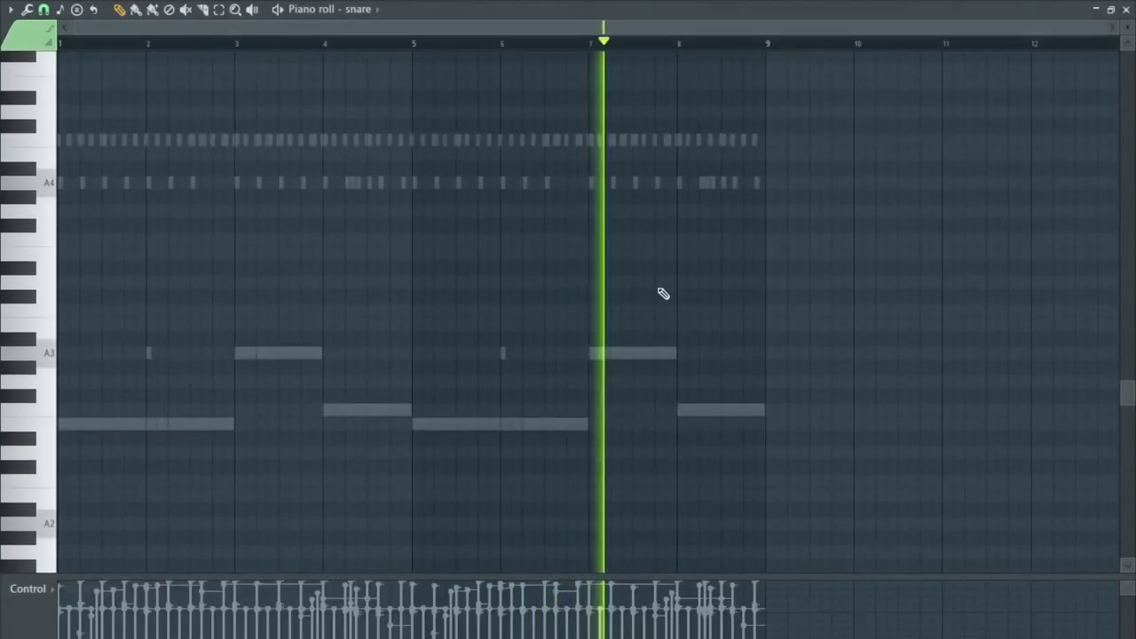
scroll(686, 300, "up", 2)
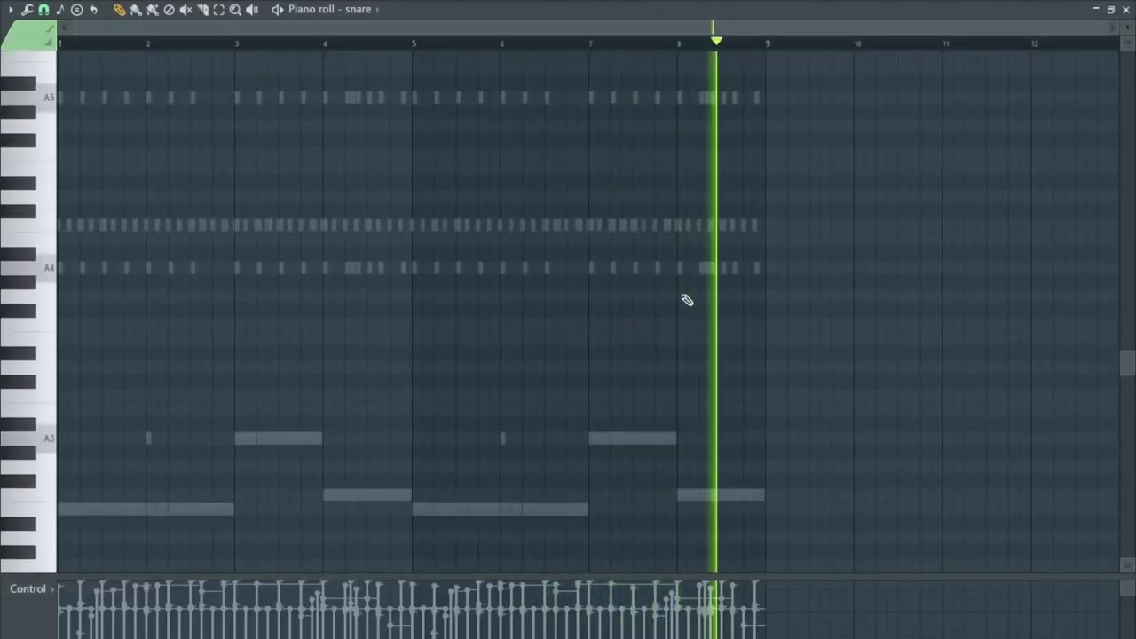
scroll(667, 314, "down", 3)
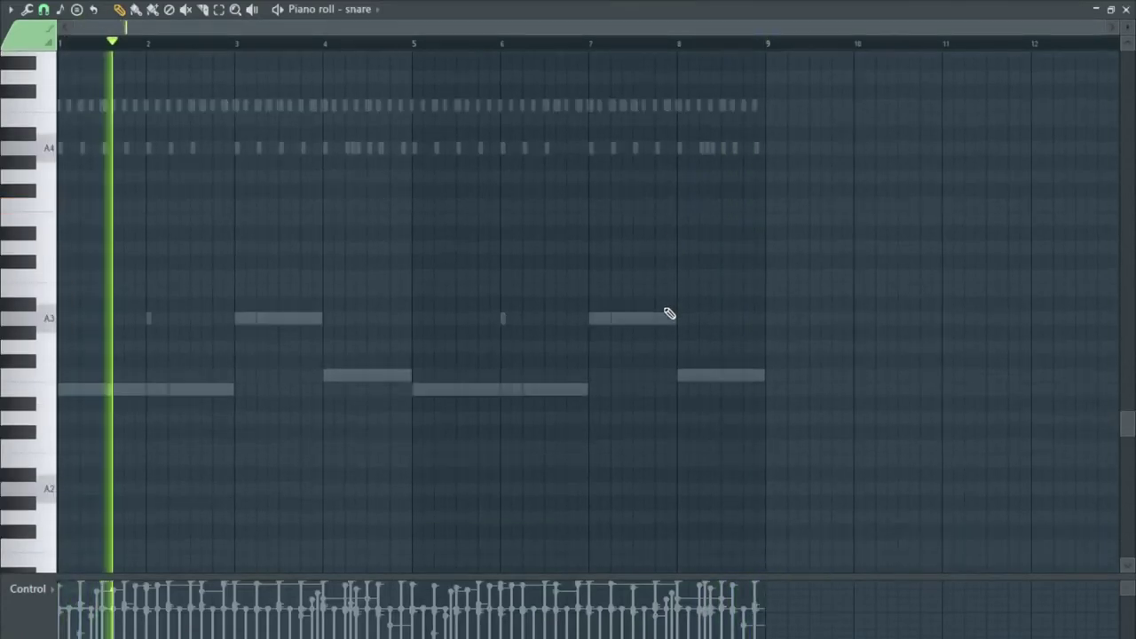
scroll(668, 314, "up", 1)
scroll(668, 311, "up", 2)
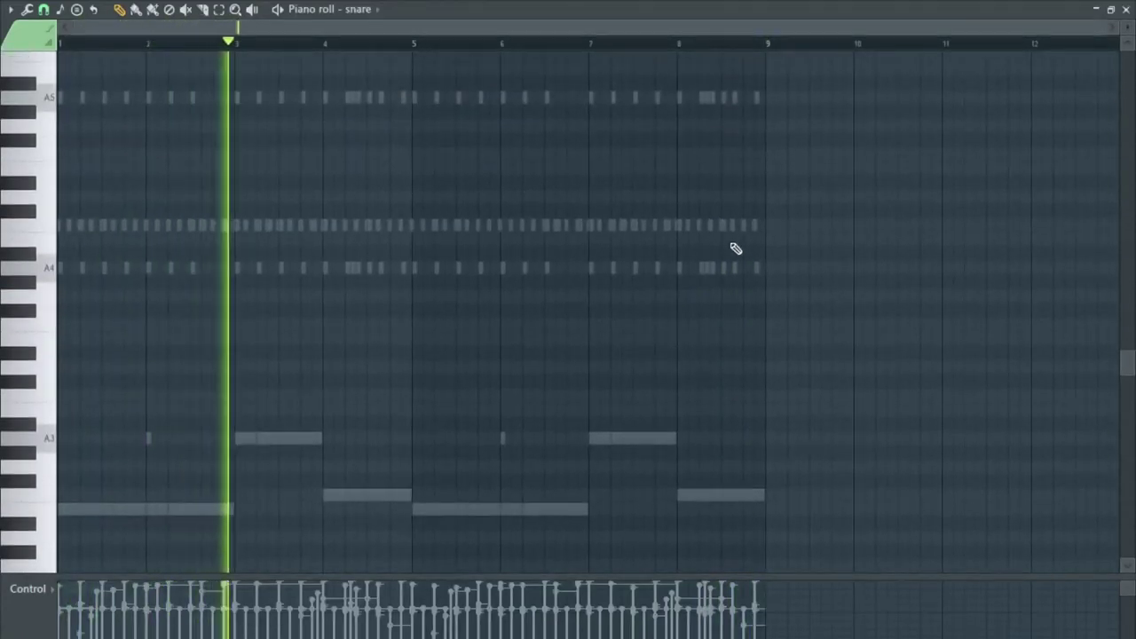
mouse_move(682, 223)
left_mouse_down()
mouse_move(787, 226)
mouse_move(759, 223)
left_mouse_up()
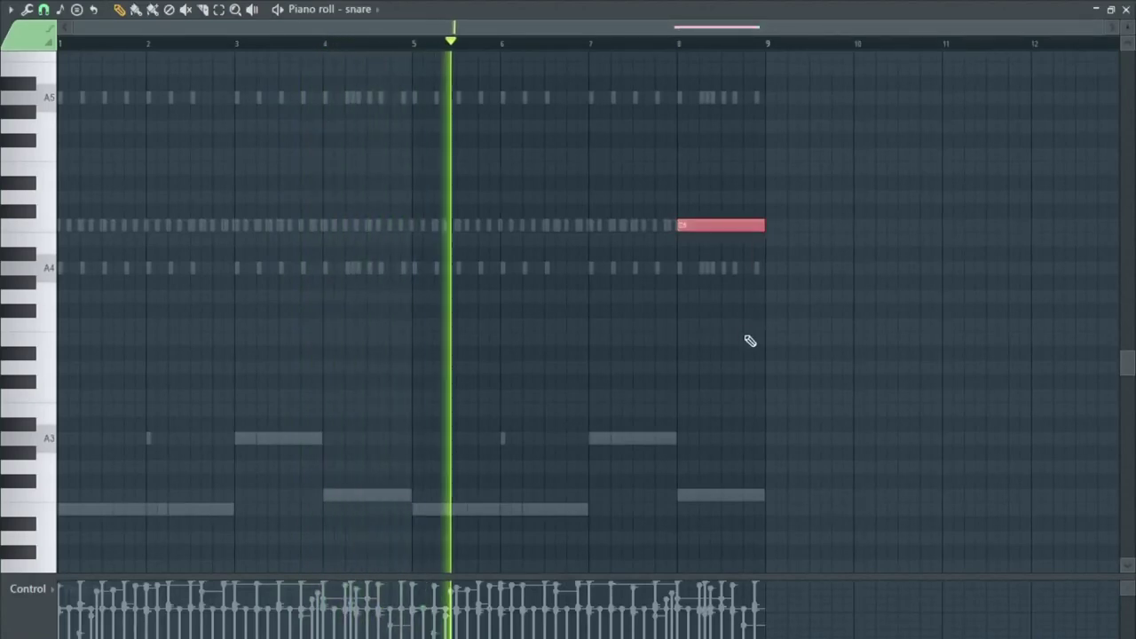
- Chop the bar-long snare note into sixteen equal notes, adjusting the chopper's time multiplier
key("ctrl+u")
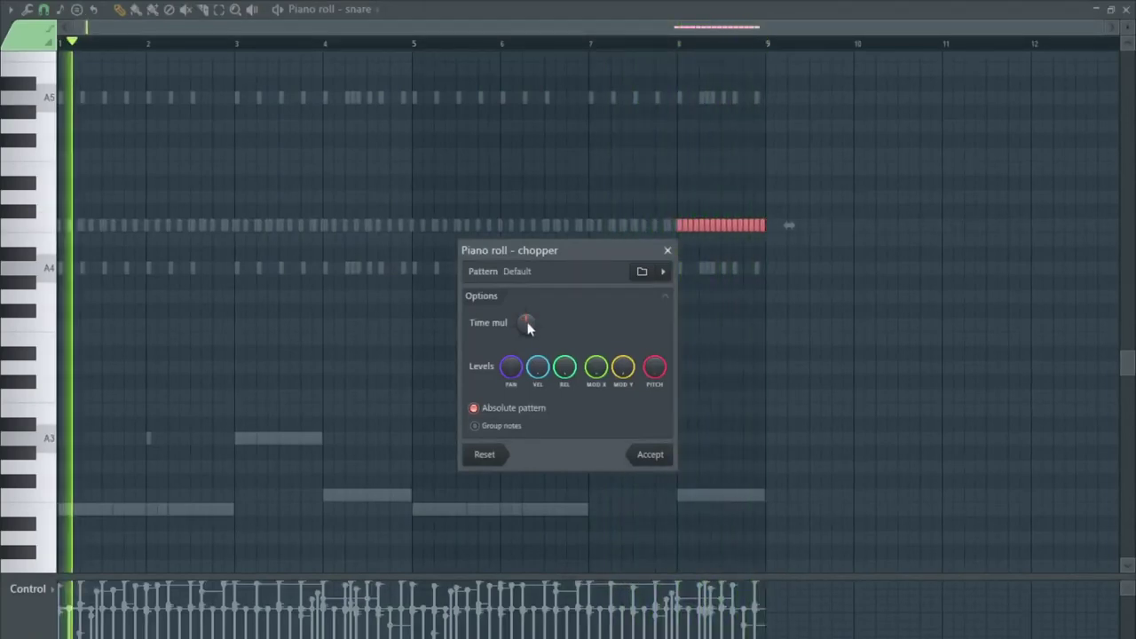
left_click_drag(533, 321, 533, 343)
left_click(672, 460)
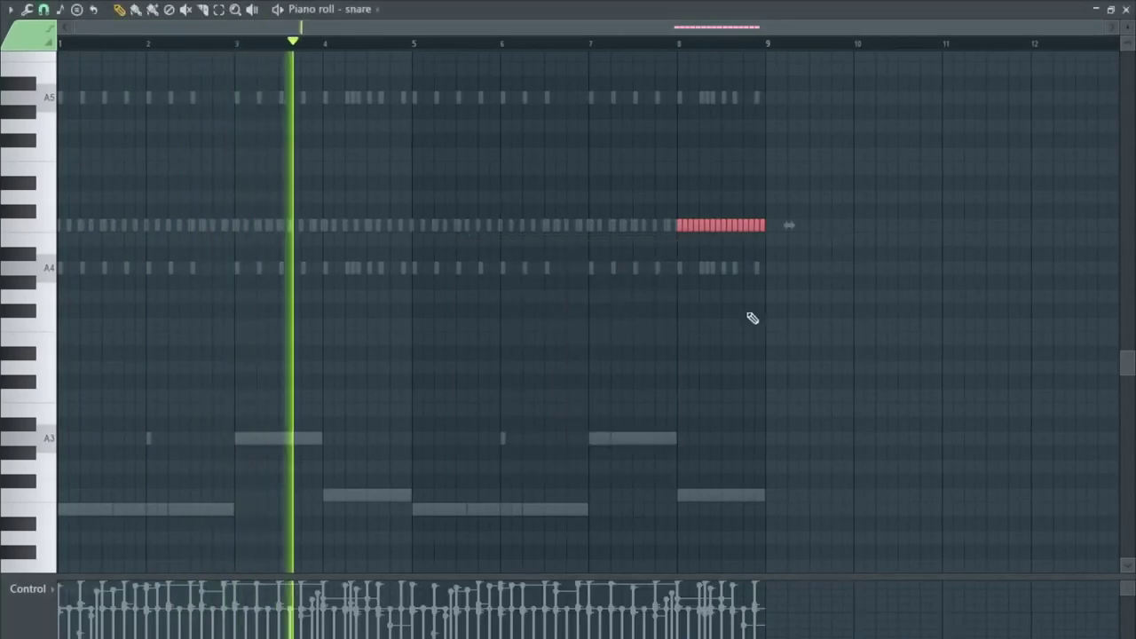
- Delete the third, seventh, thirteenth and fifteenth chopped snare notes in bar 8 to leave a broken roll
scroll(744, 266, "up", 2)
scroll(743, 265, "up", 2)
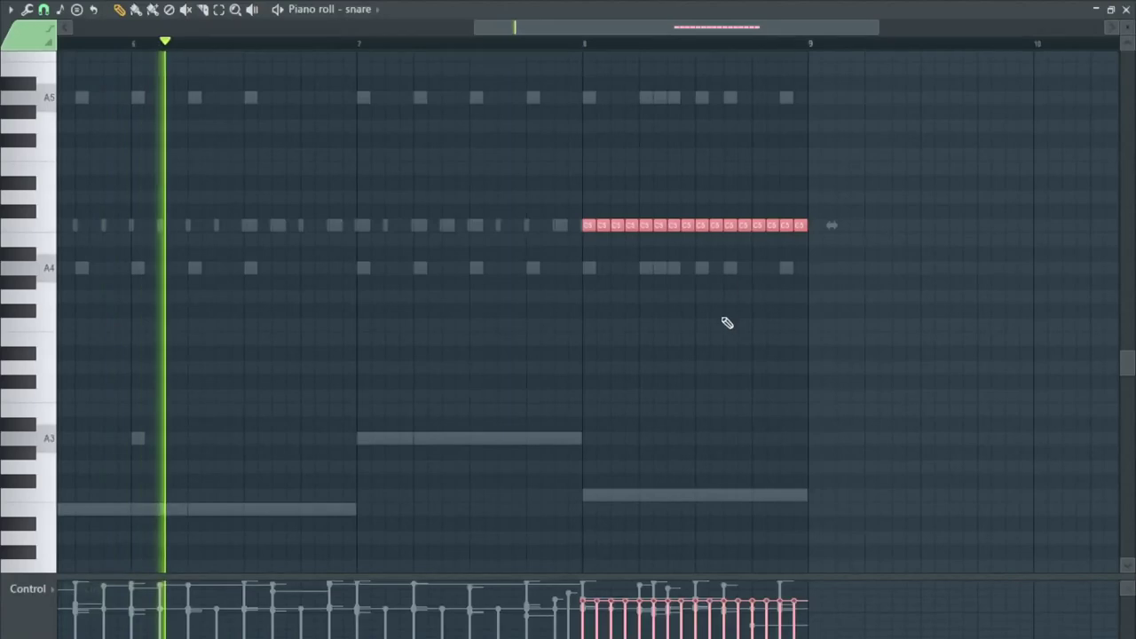
scroll(611, 291, "up", 2)
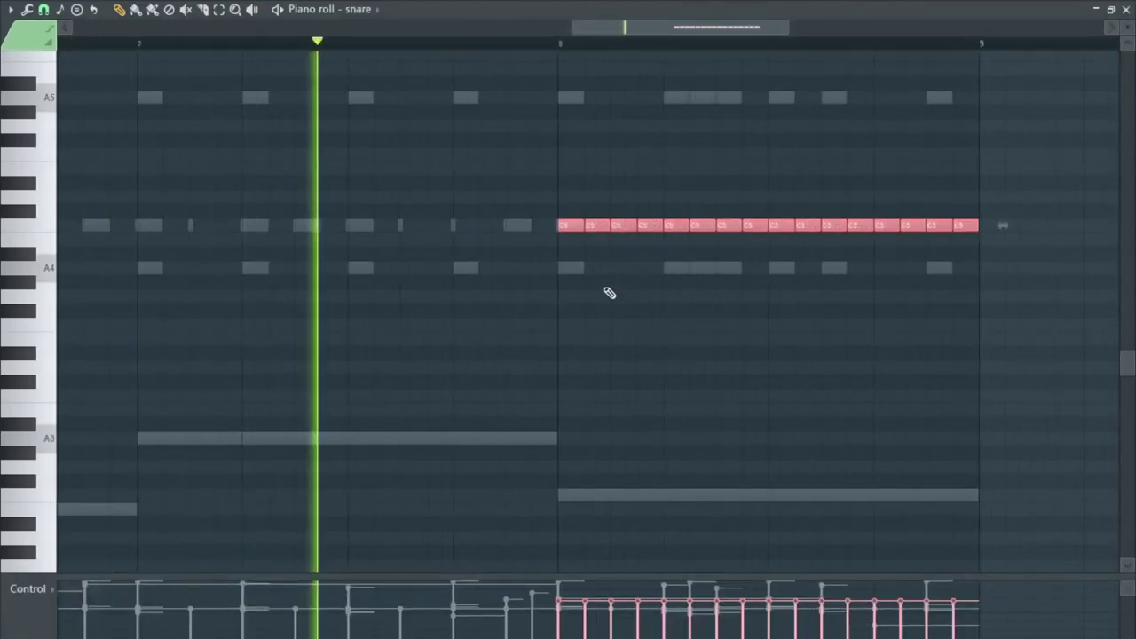
scroll(687, 266, "down", 2)
scroll(798, 279, "up", 1)
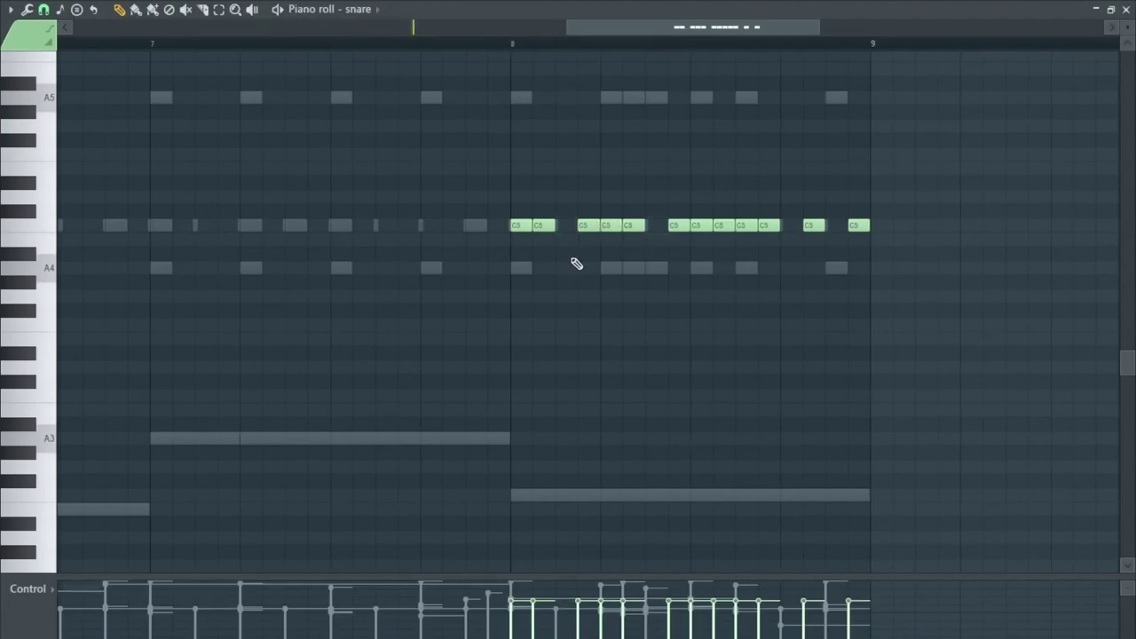
scroll(561, 260, "down", 1)
scroll(652, 230, "up", 1)
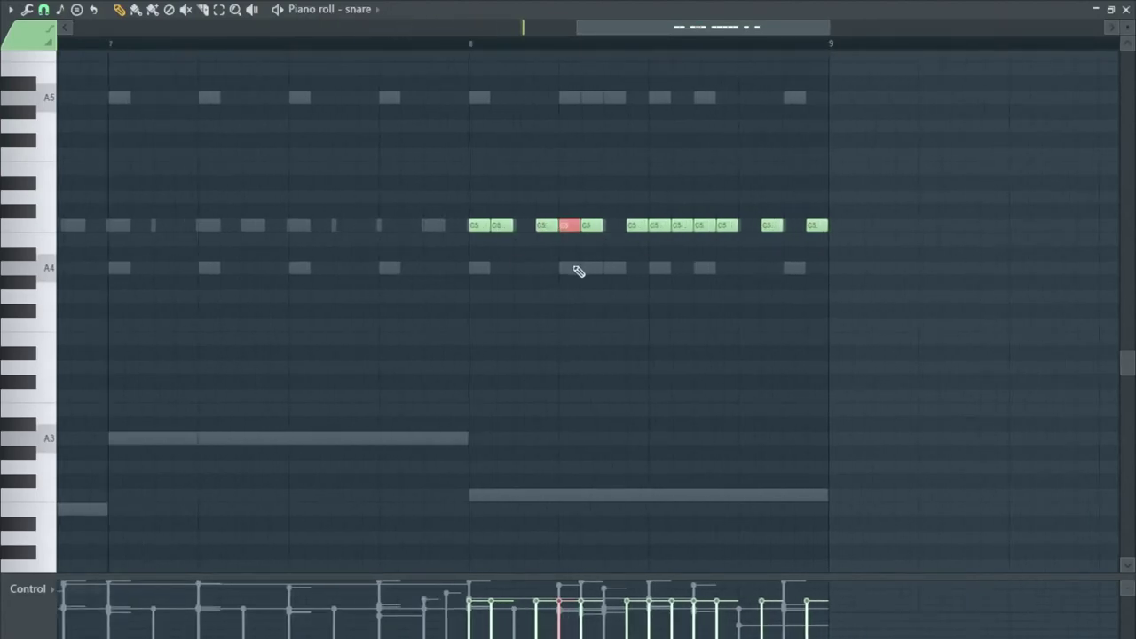
key("alt+u")
key("space")
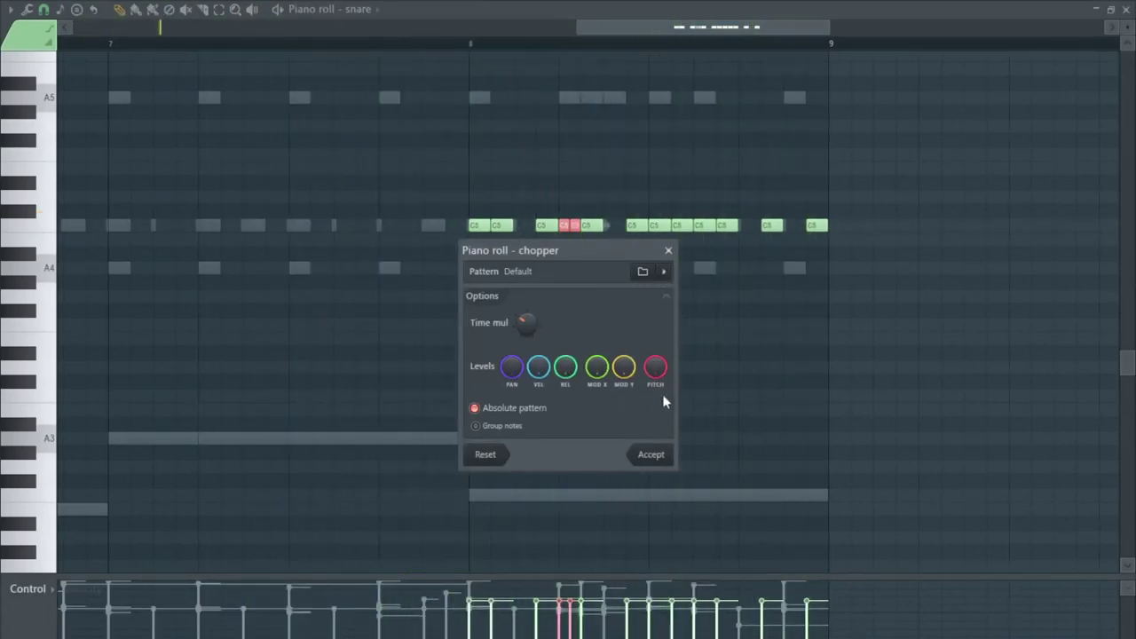
left_click(668, 251)
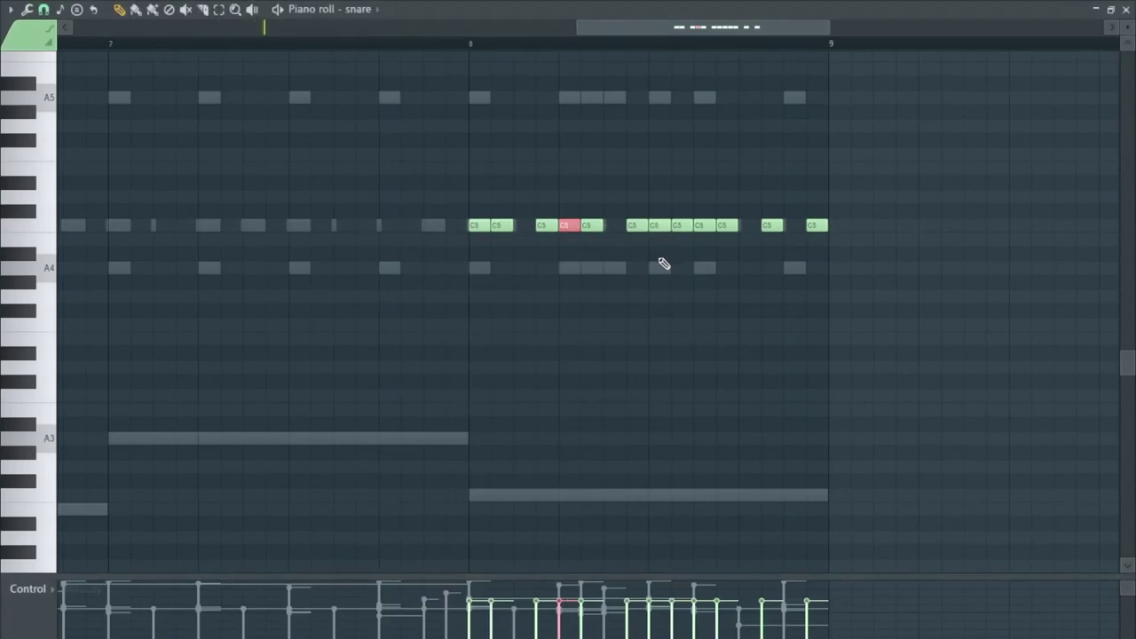
- Rearrange the snare notes in bar 8 so they fall on sixteenths 1, 3, 5 to 7, 9 to 13 and 15
scroll(526, 240, "up", 3, "ctrl")
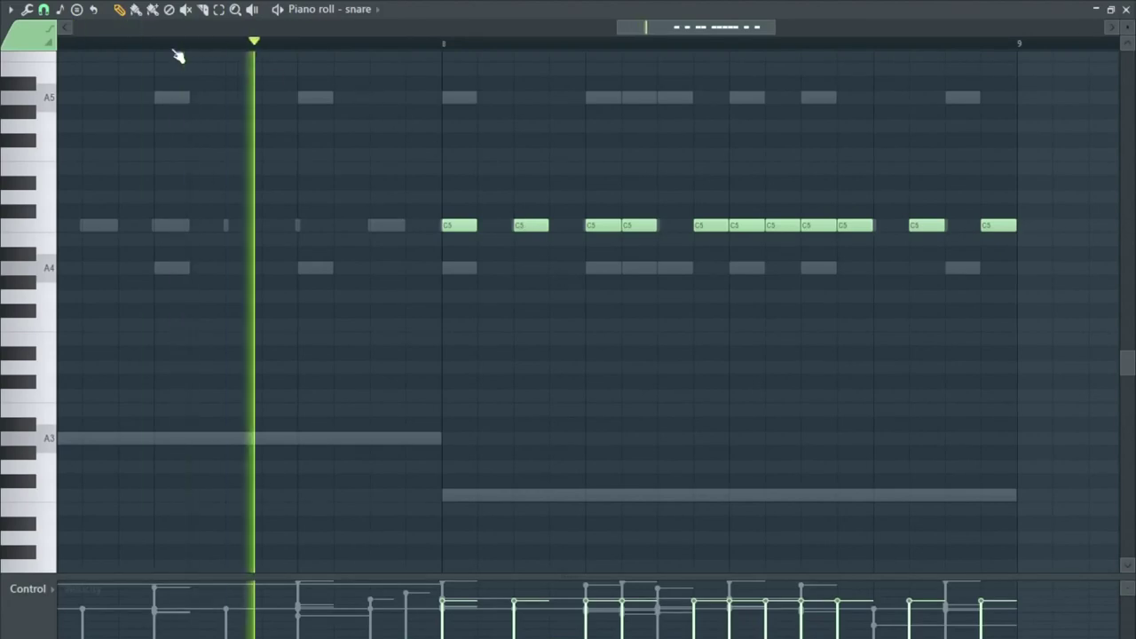
scroll(568, 266, "down", 2, "ctrl")
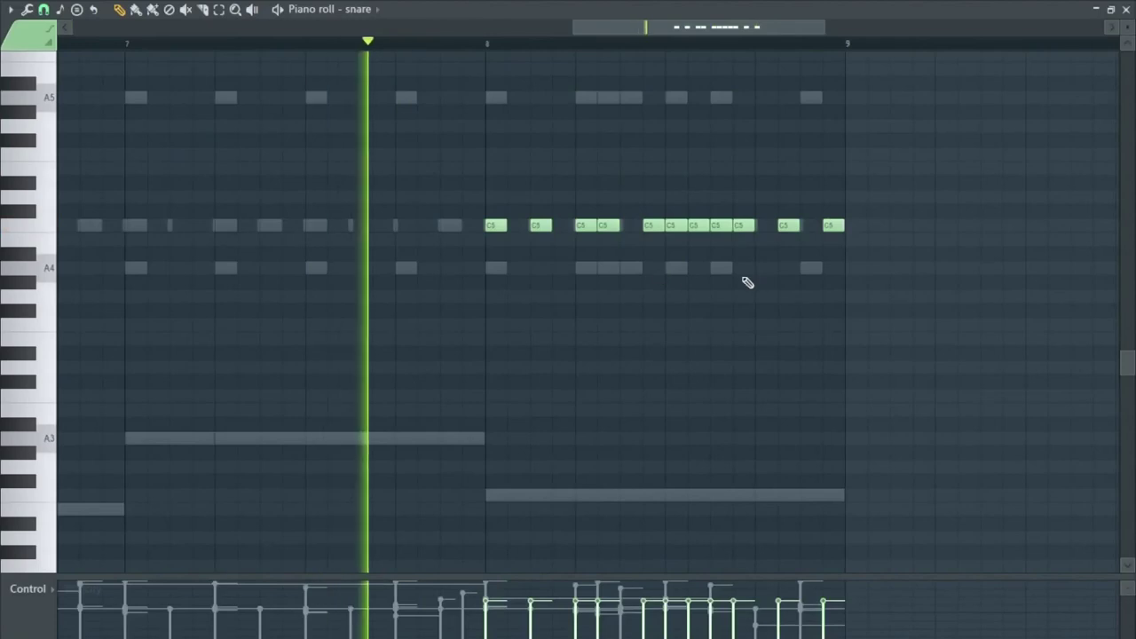
scroll(747, 282, "up", 2, "ctrl")
left_click_drag(586, 225, 551, 225)
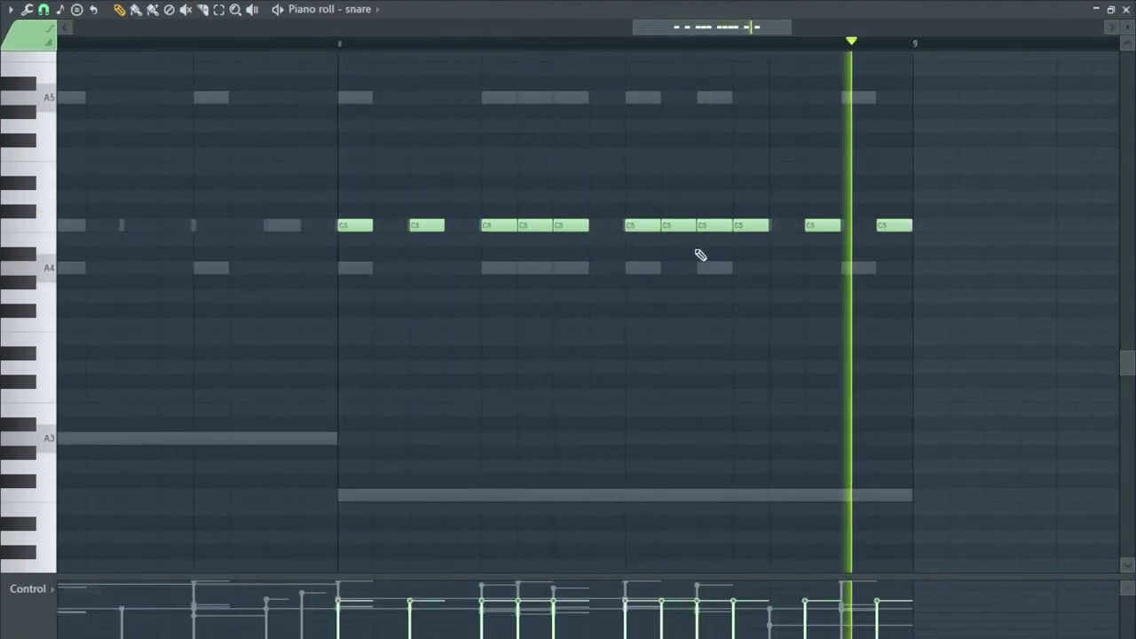
key("space")
left_click(814, 226)
key("space")
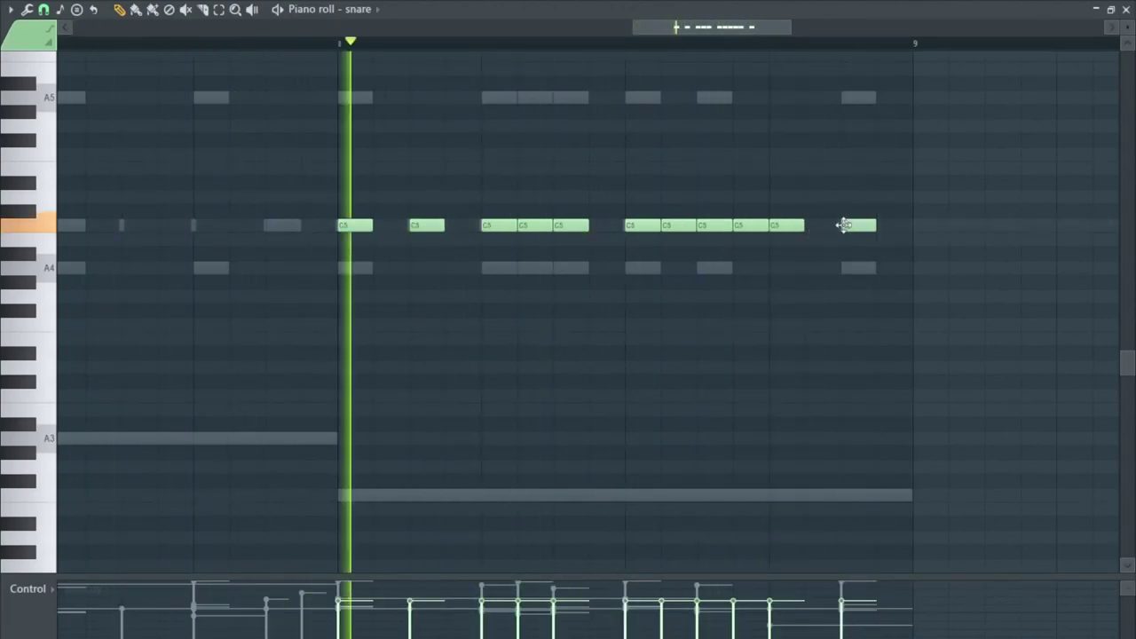
- Fill the gaps at the end of bar 8 with C5 snare notes on the fourteenth and sixteenth sixteenths
scroll(791, 241, "down", 2)
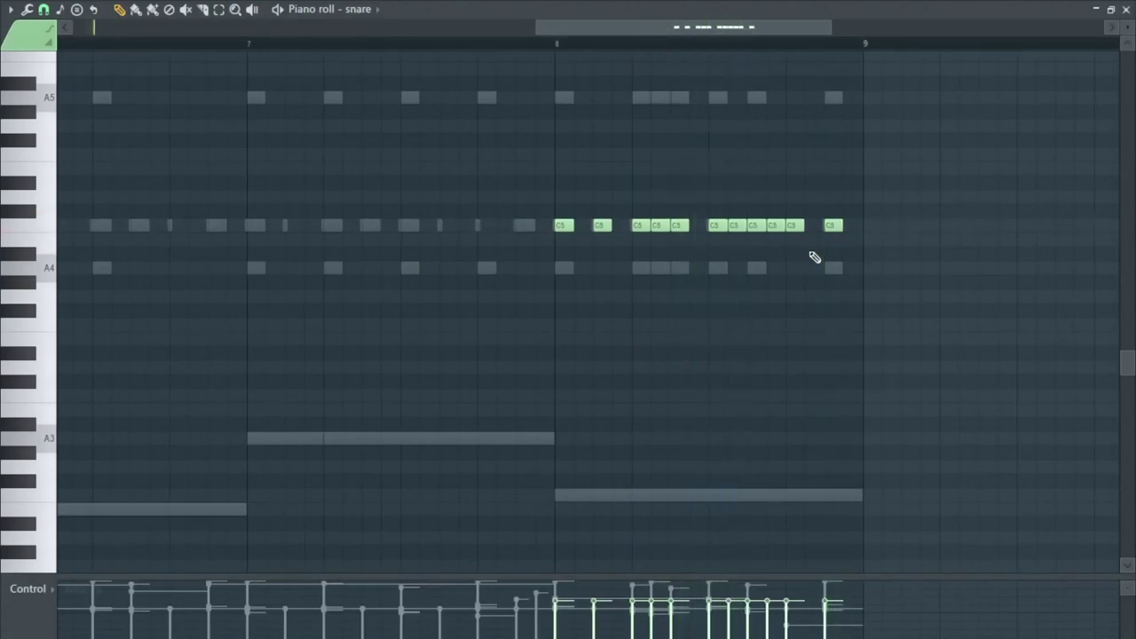
scroll(815, 258, "down", 2)
scroll(843, 243, "up", 5)
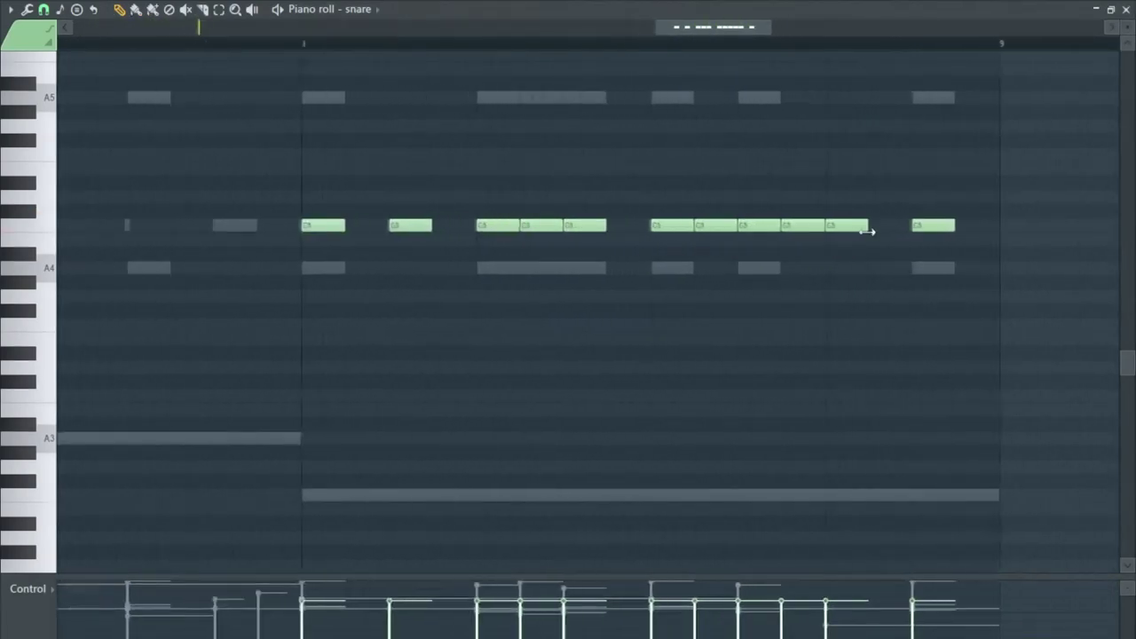
scroll(868, 232, "up", 1)
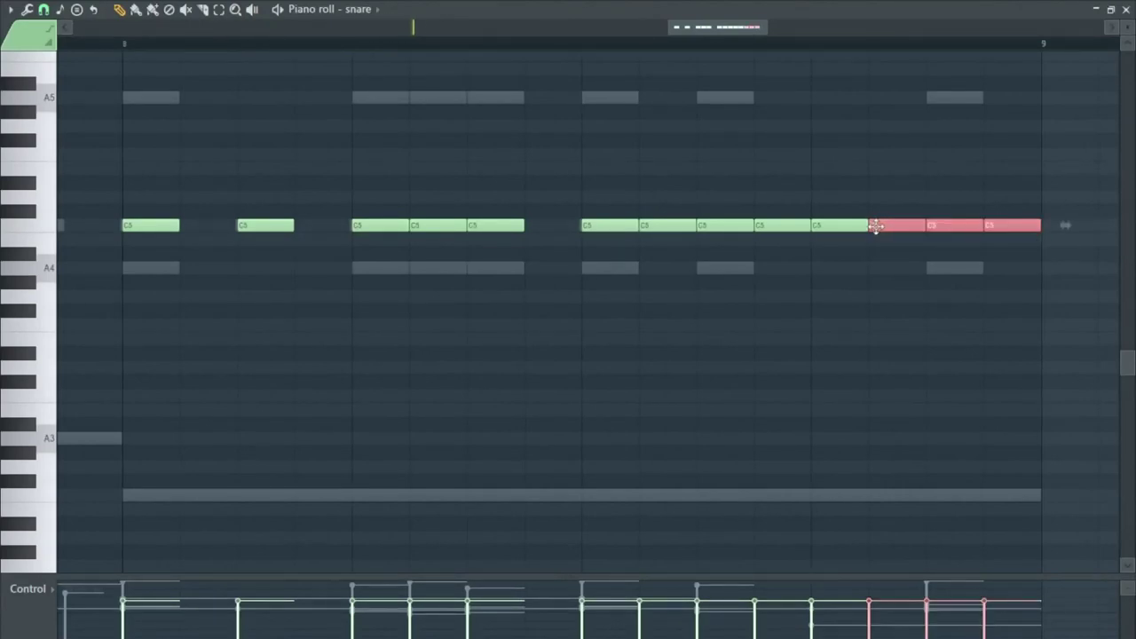
- Try chopping the last three snare notes of bar 8 into half-length notes and play back the result
key("alt+u")
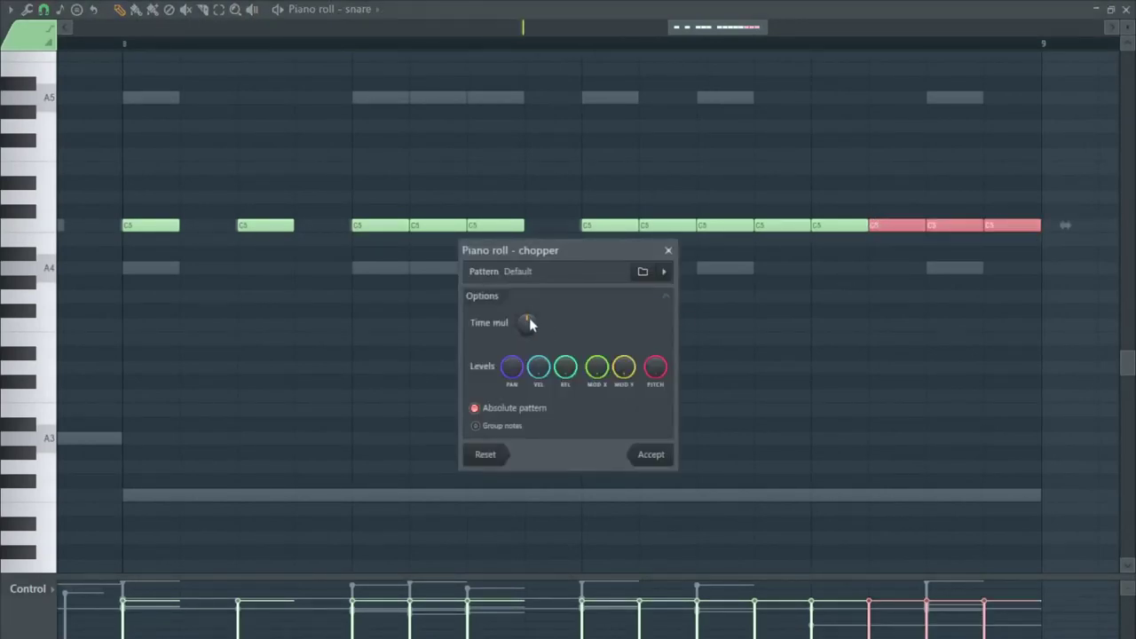
left_click(650, 455)
key("space")
scroll(628, 408, "down", 3)
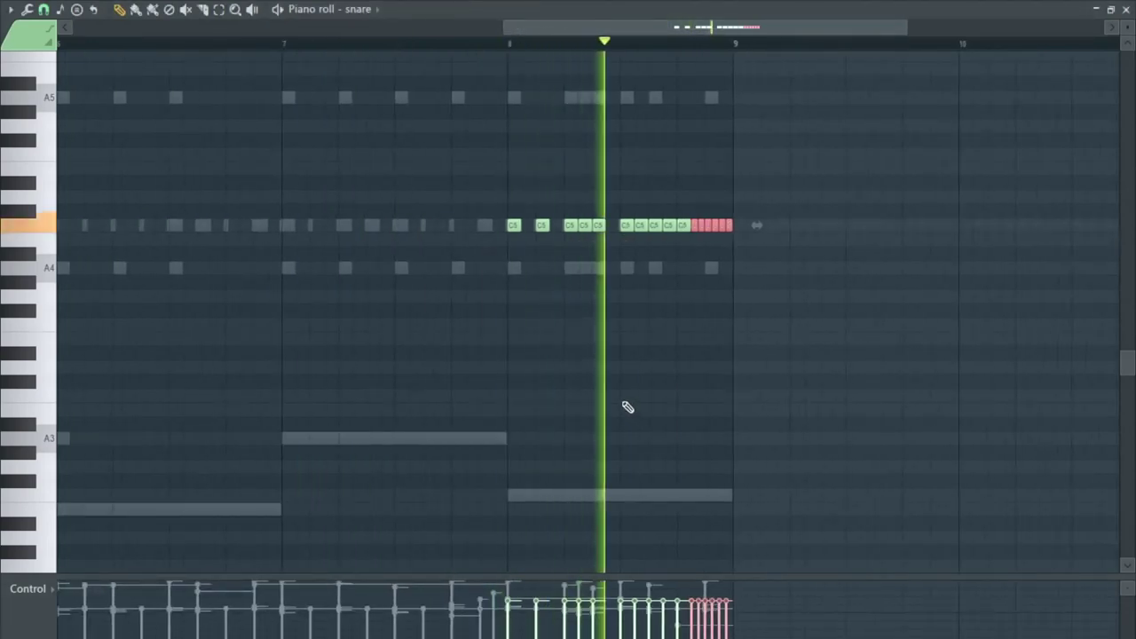
scroll(715, 365, "up", 3)
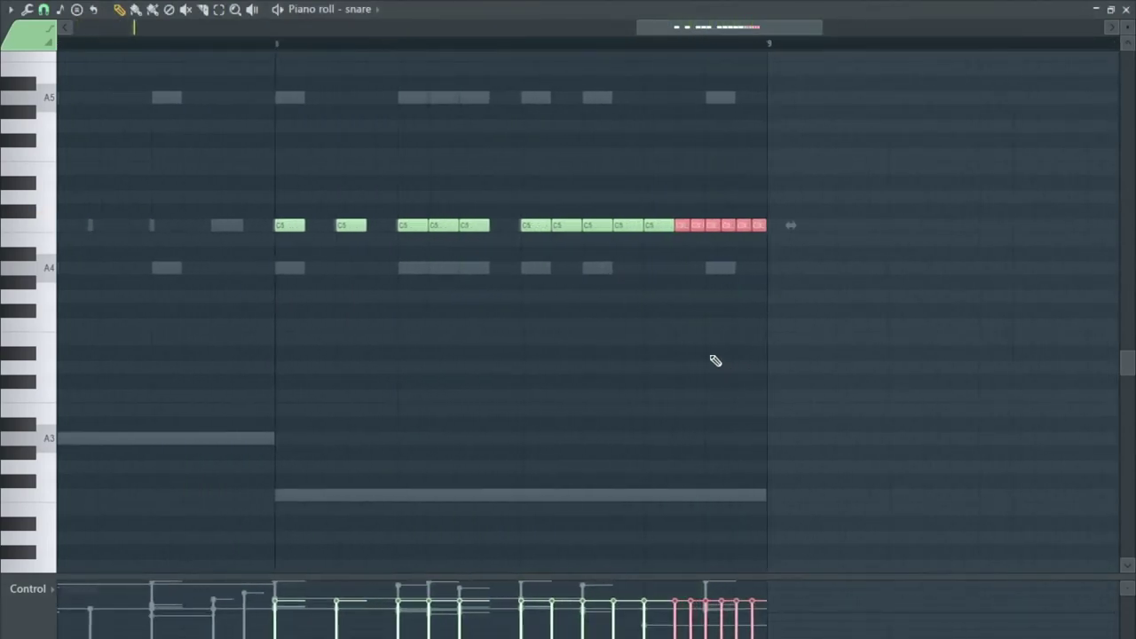
scroll(715, 361, "down", 3)
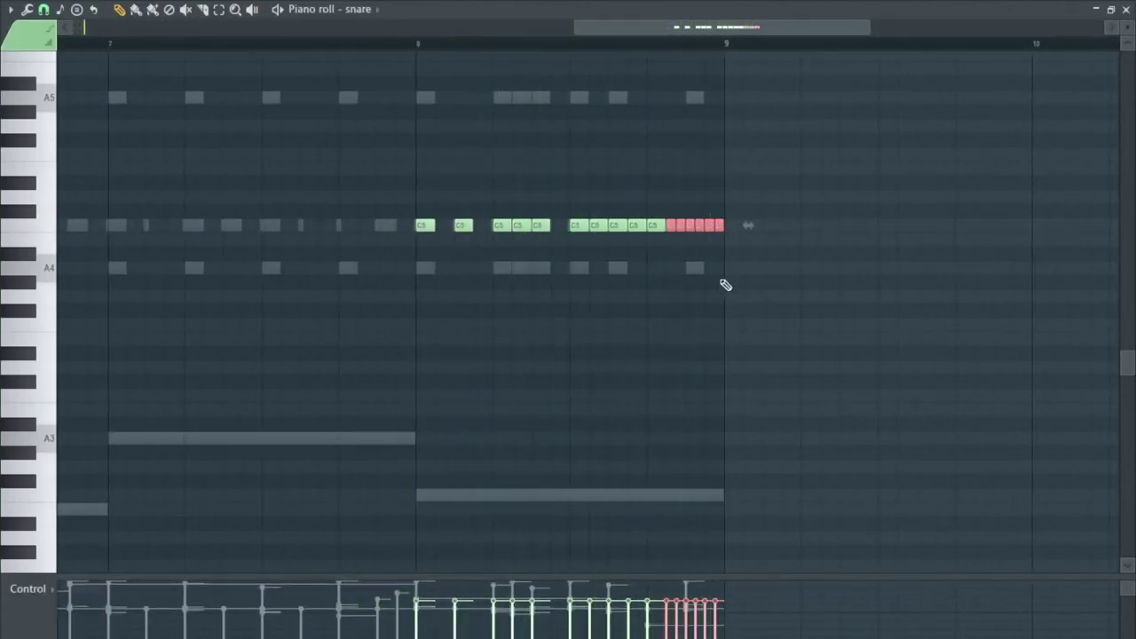
scroll(709, 261, "up", 3)
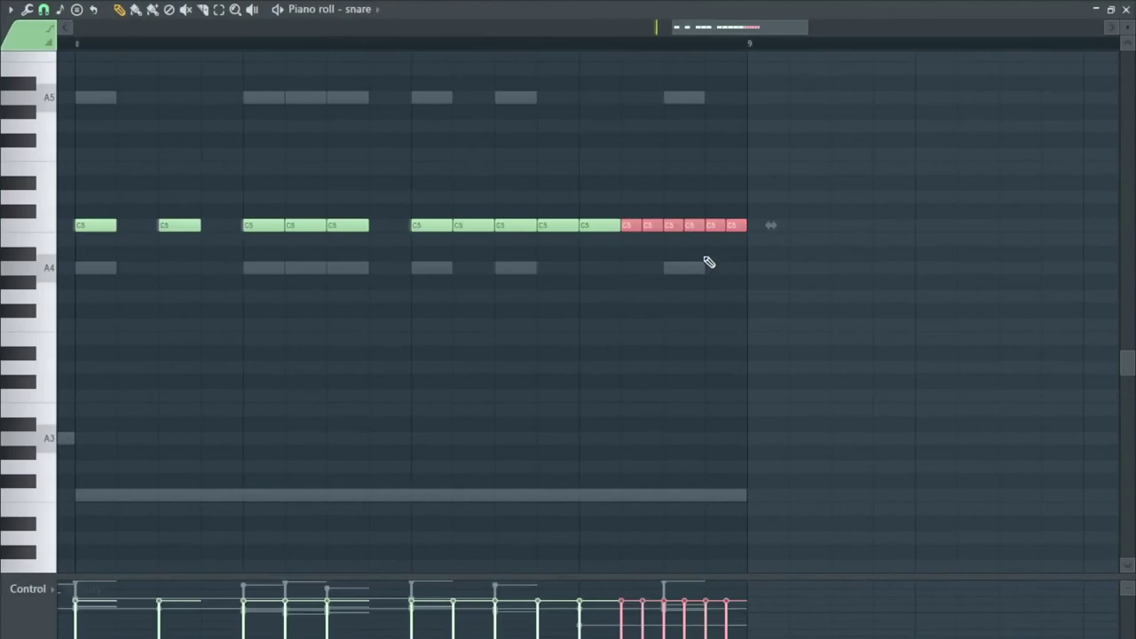
key("space")
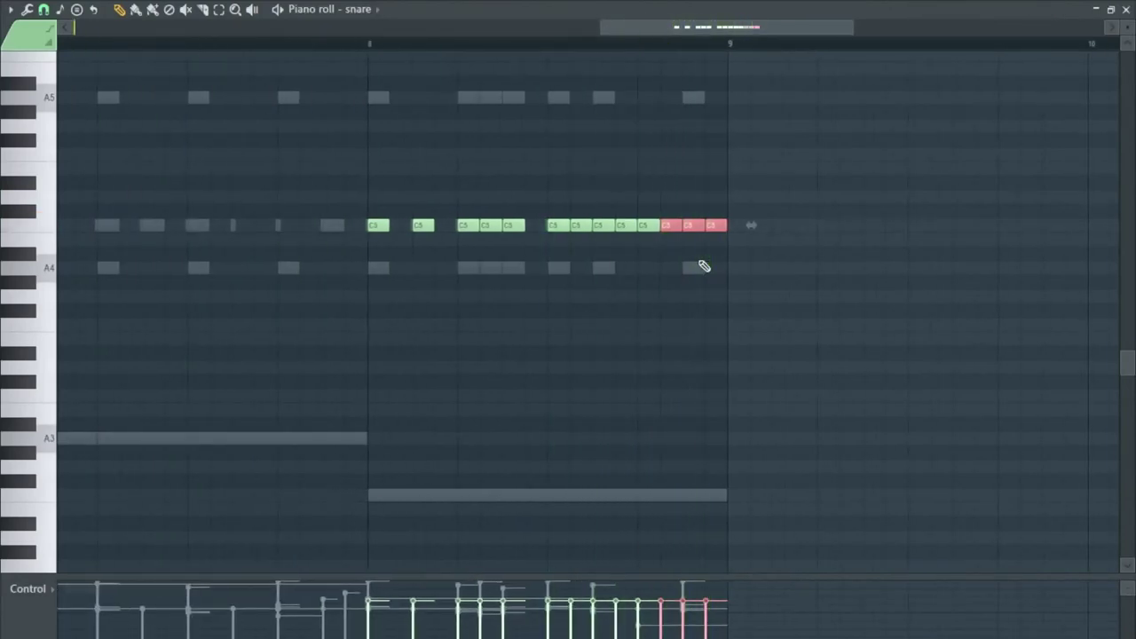
key("space")
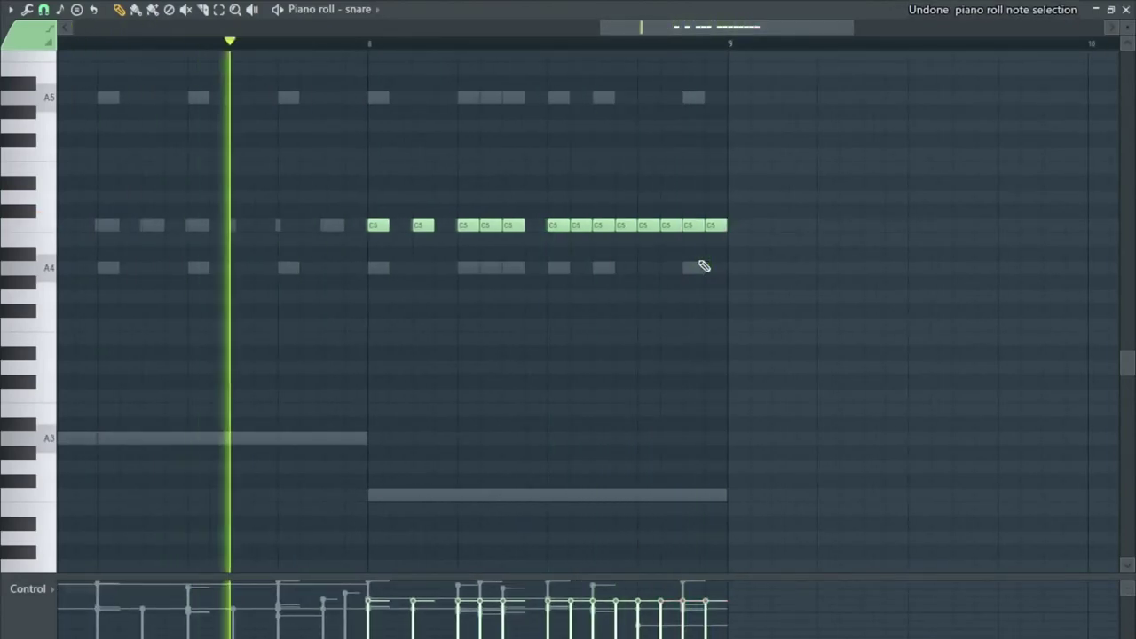
- Delete the snare note on the twelfth sixteenth of bar 8 and play back the roll
scroll(704, 266, "up", 2)
scroll(703, 266, "up", 1)
key("space")
key("space")
right_click(572, 227)
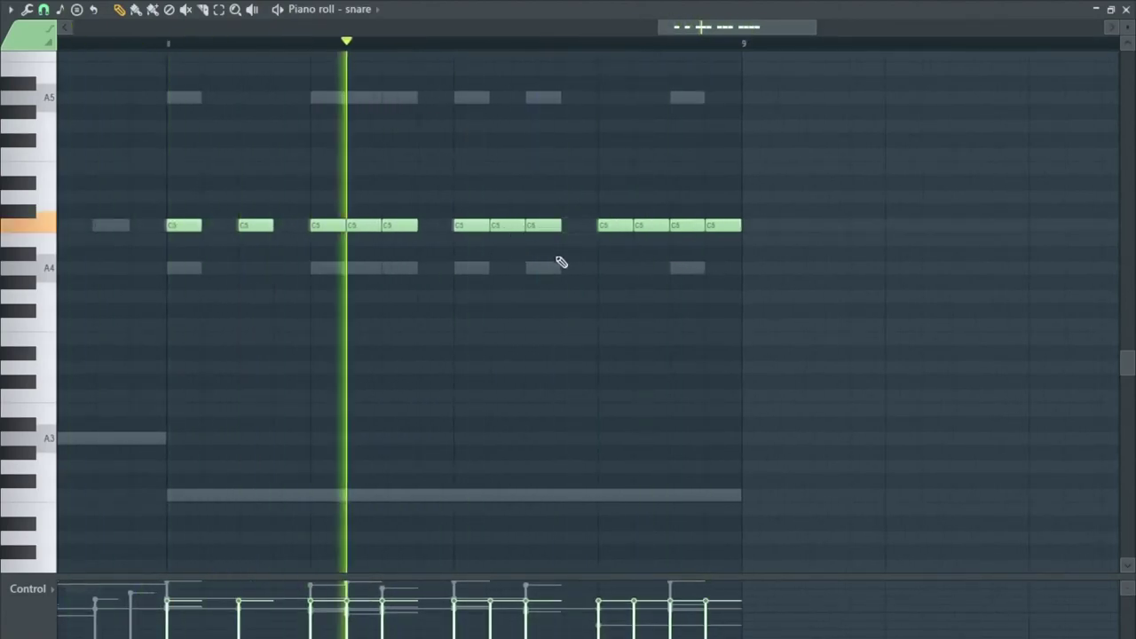
key("space")
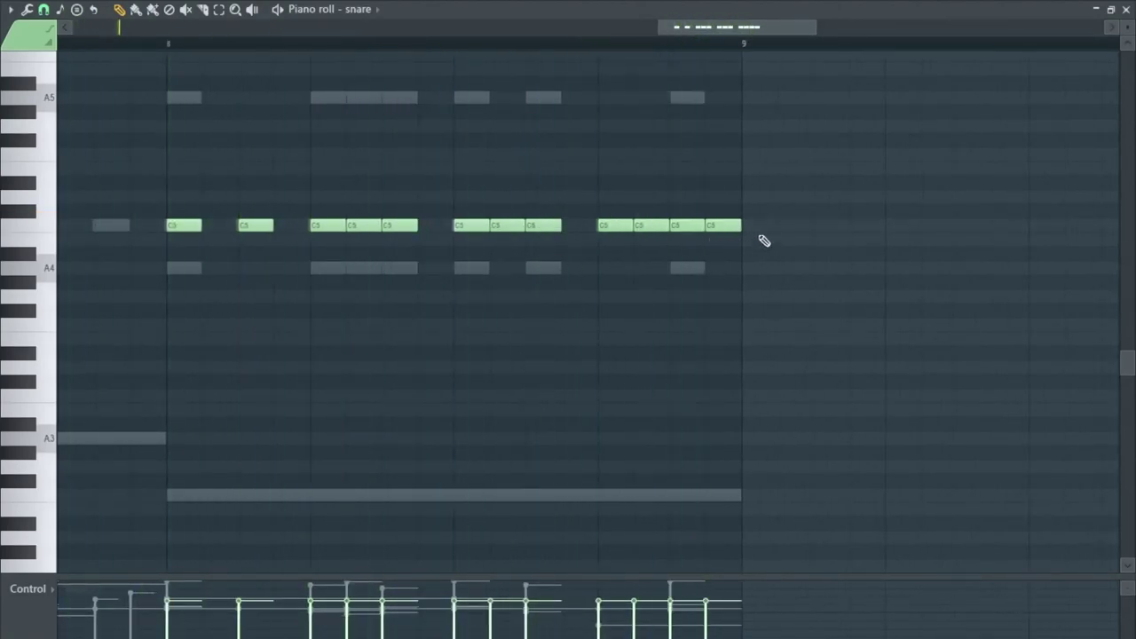
- Chop the last four snare notes of bar 8 into eight half-length notes
left_click_drag(619, 219, 620, 218)
key("alt+u")
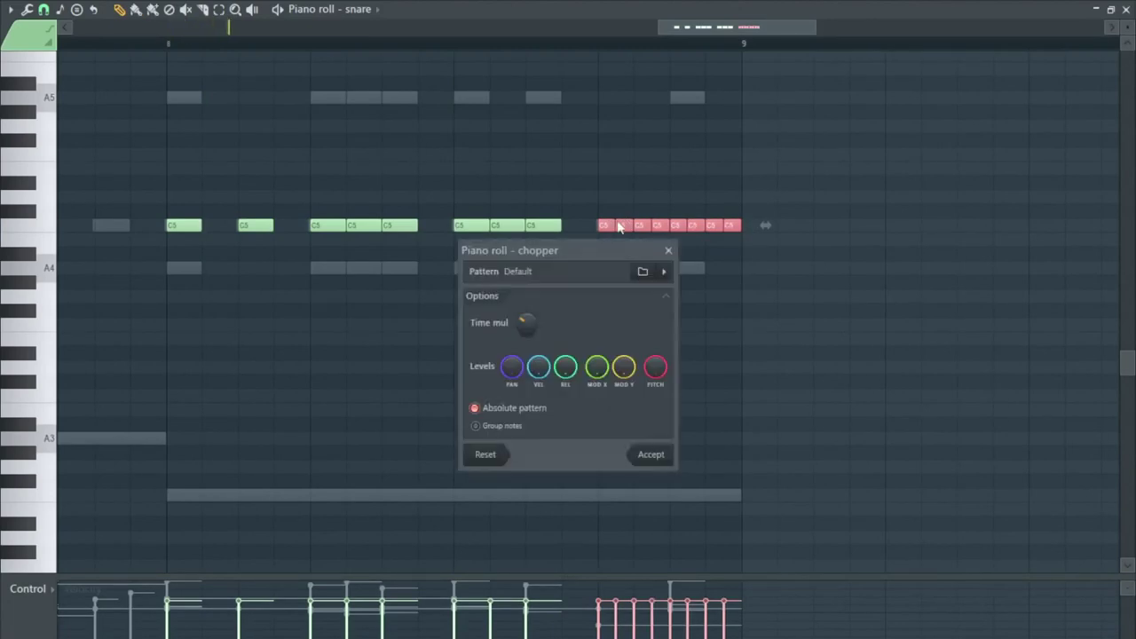
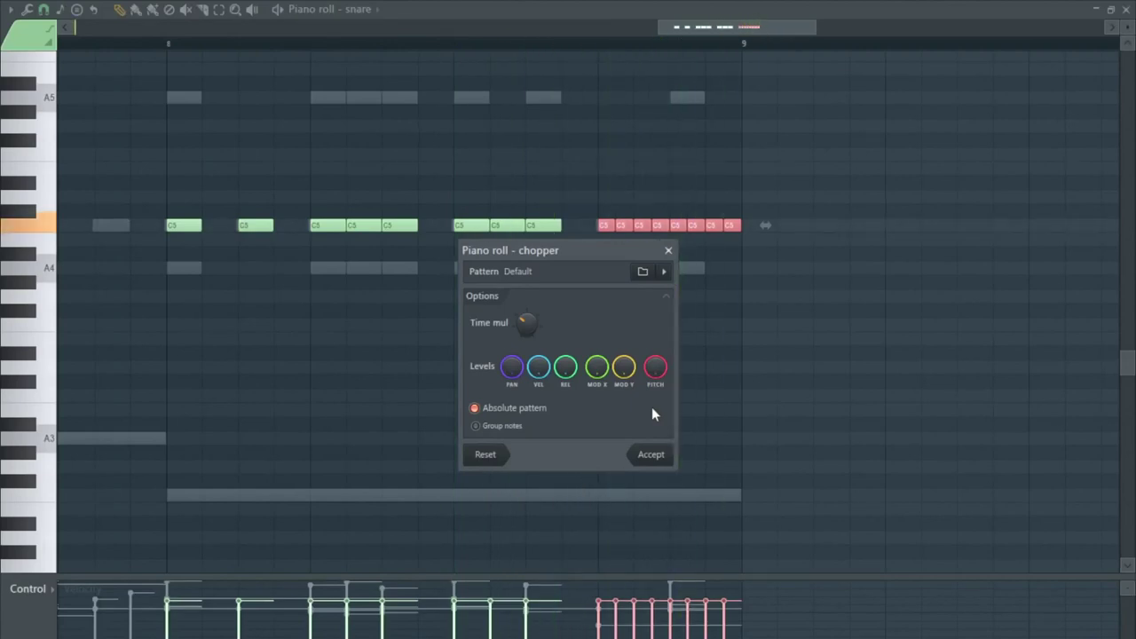
left_click(670, 455)
- Try transposing the whole bar 8 snare roll up to A5
left_click_drag(890, 303, 103, 99)
scroll(533, 377, "down", 2)
scroll(365, 290, "up", 1)
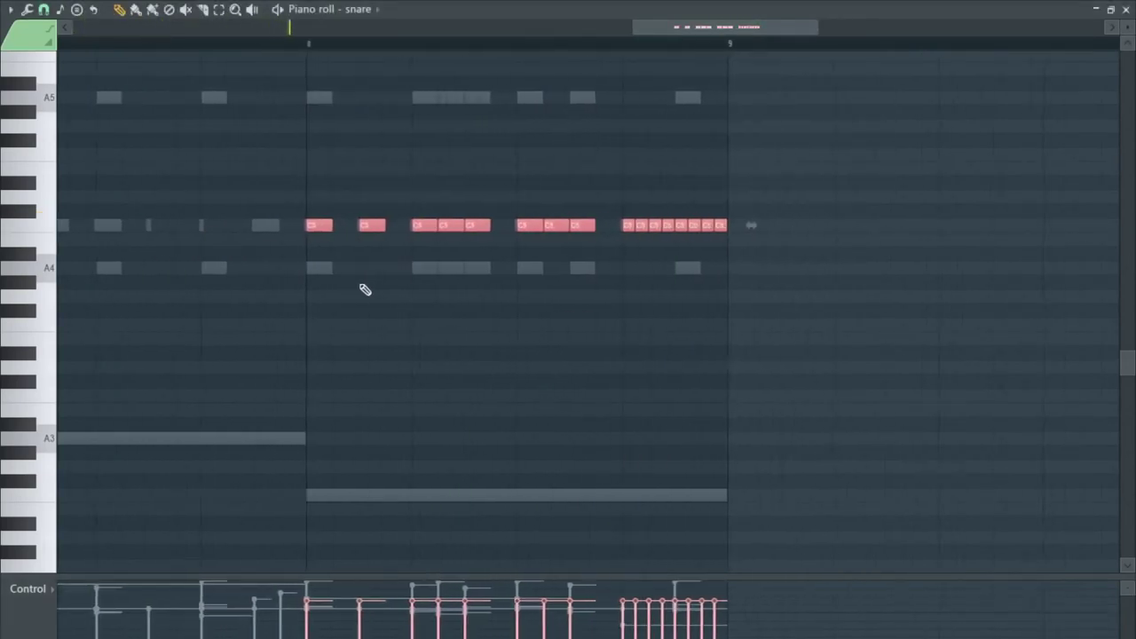
scroll(293, 208, "up", 2)
left_click_drag(350, 205, 359, 96)
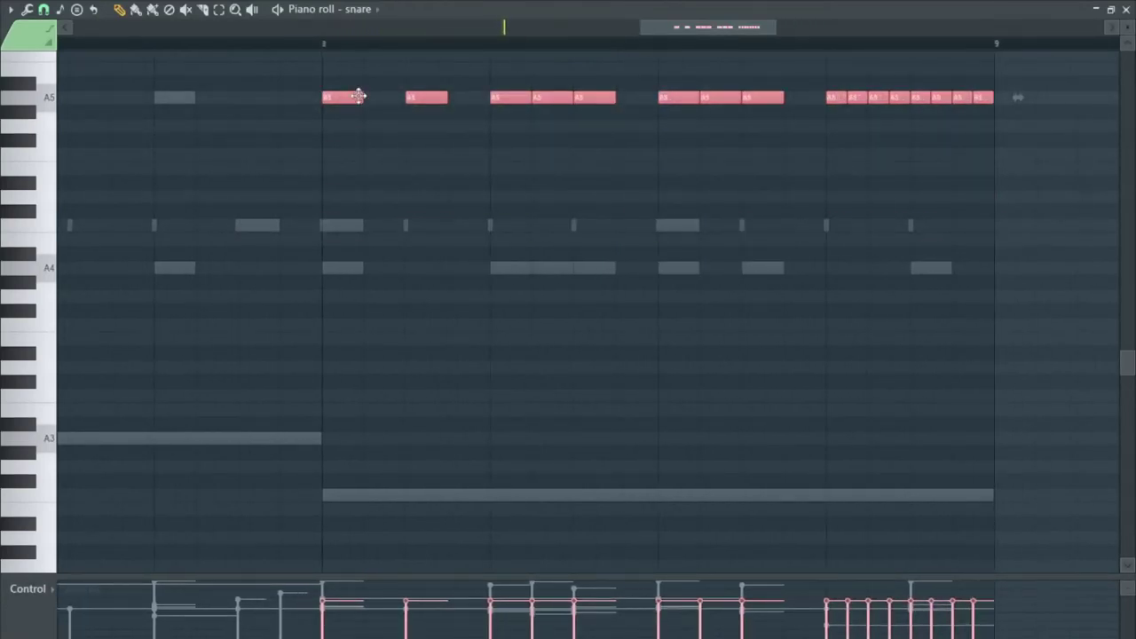
scroll(360, 168, "down", 1)
scroll(563, 257, "up", 3)
left_click_drag(873, 261, 410, 167)
key("space")
left_click(401, 234)
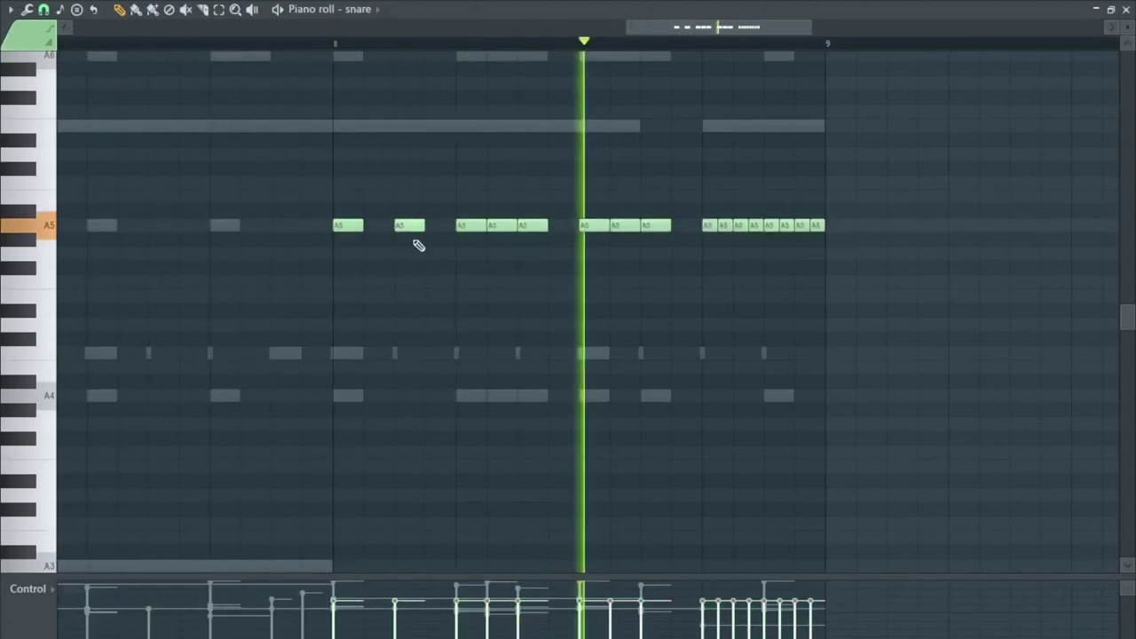
scroll(417, 245, "up", 2, "ctrl")
key("ctrl+z")
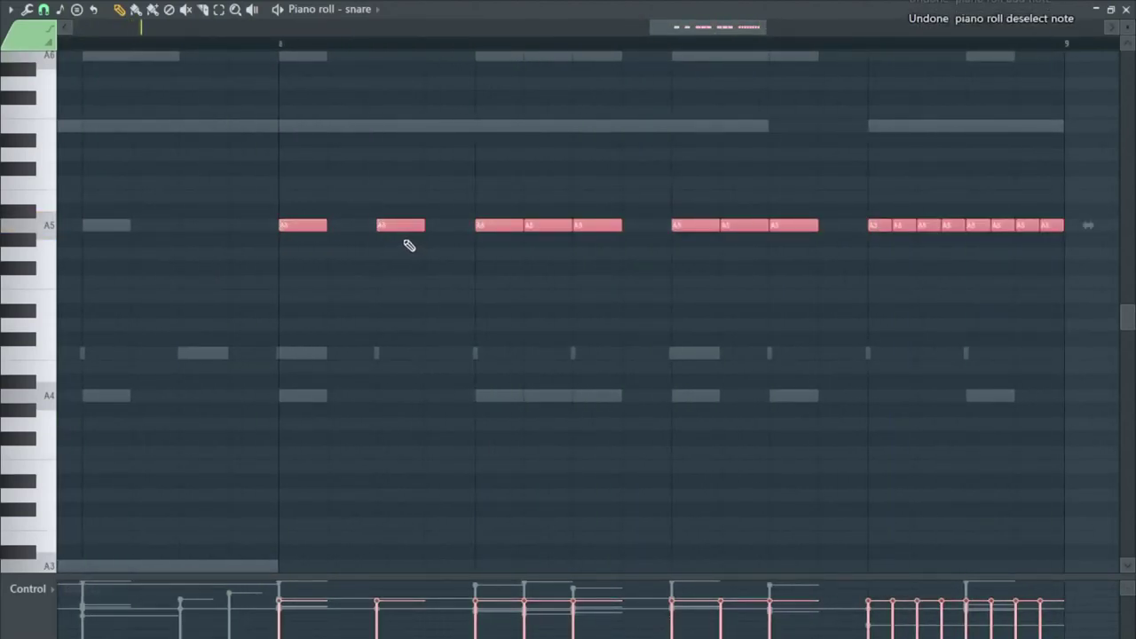
key("ctrl+z")
- Select all the snare notes in bar 8 and transpose them from C5 up to E5
scroll(404, 249, "down", 2, "ctrl")
left_click_drag(815, 387, 349, 322)
left_click(771, 376)
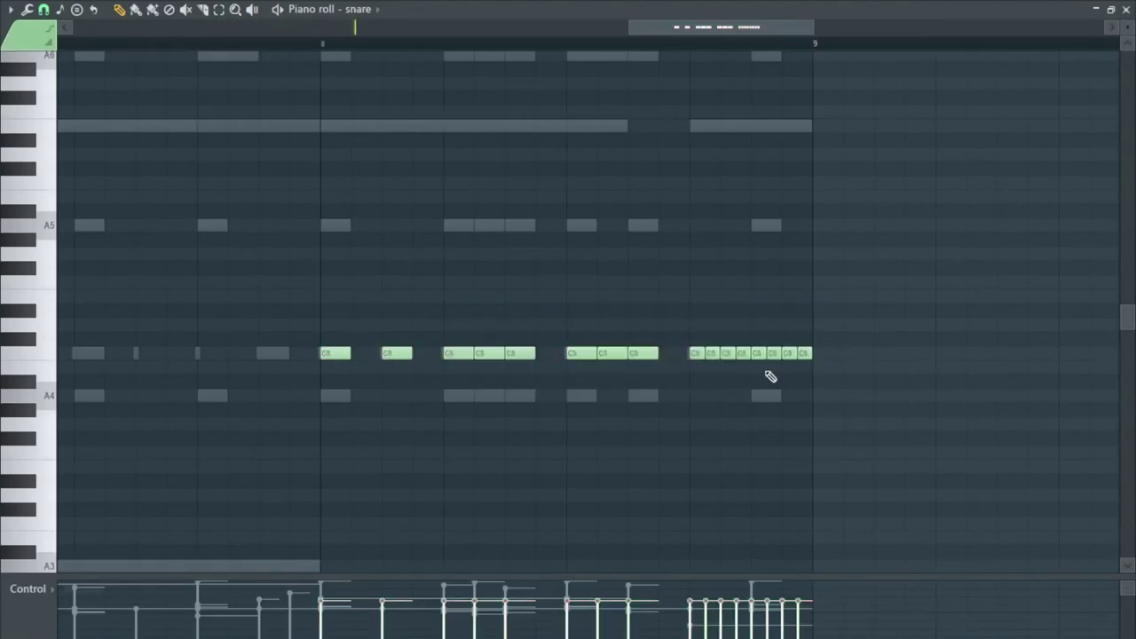
left_click_drag(865, 372, 221, 297)
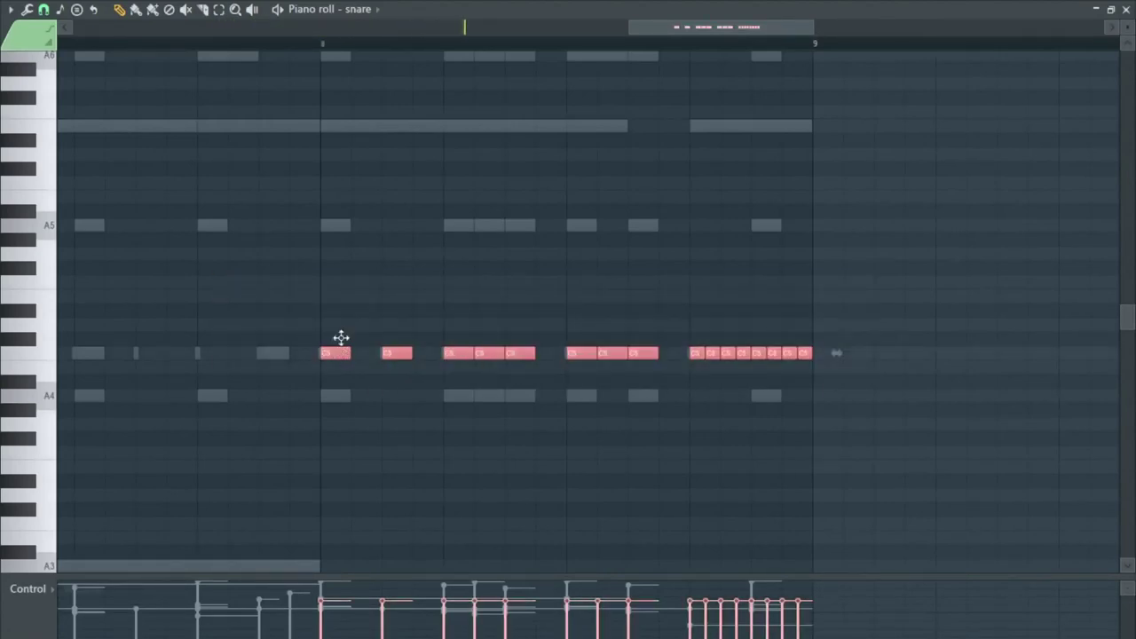
left_click_drag(341, 337, 339, 286)
- Lower every bar 8 snare note after the first by two semitones to D5
left_click_drag(884, 336, 358, 249)
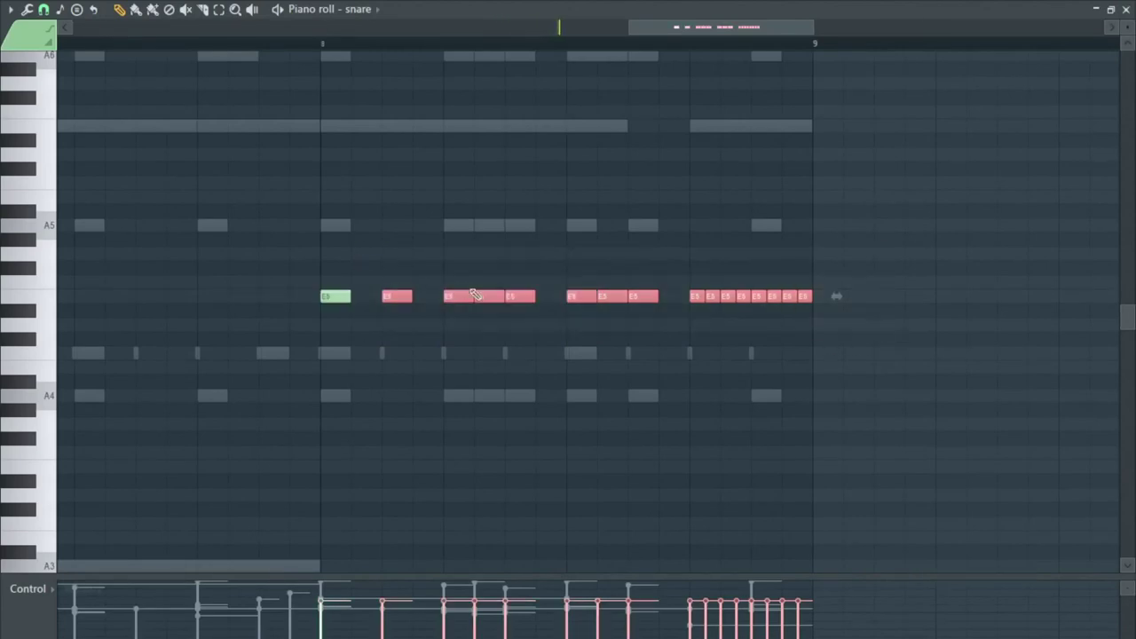
left_click_drag(455, 297, 455, 325)
key("space")
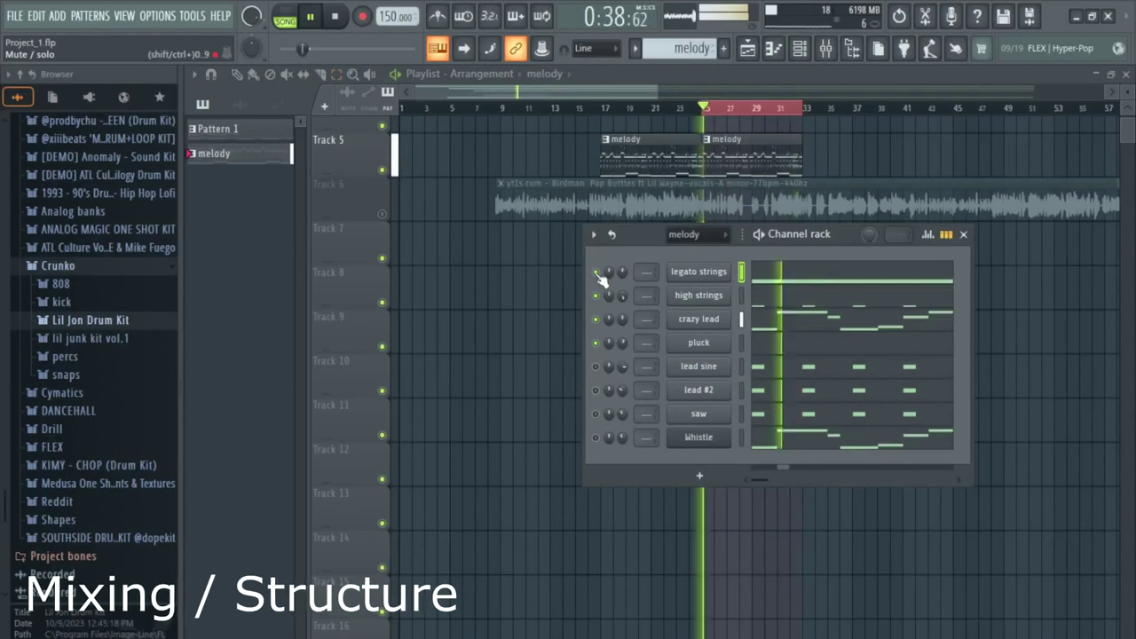
- Mute the legato strings and crazy lead channels and enable lead #2 and saw alongside high strings and pluck
left_click(594, 414)
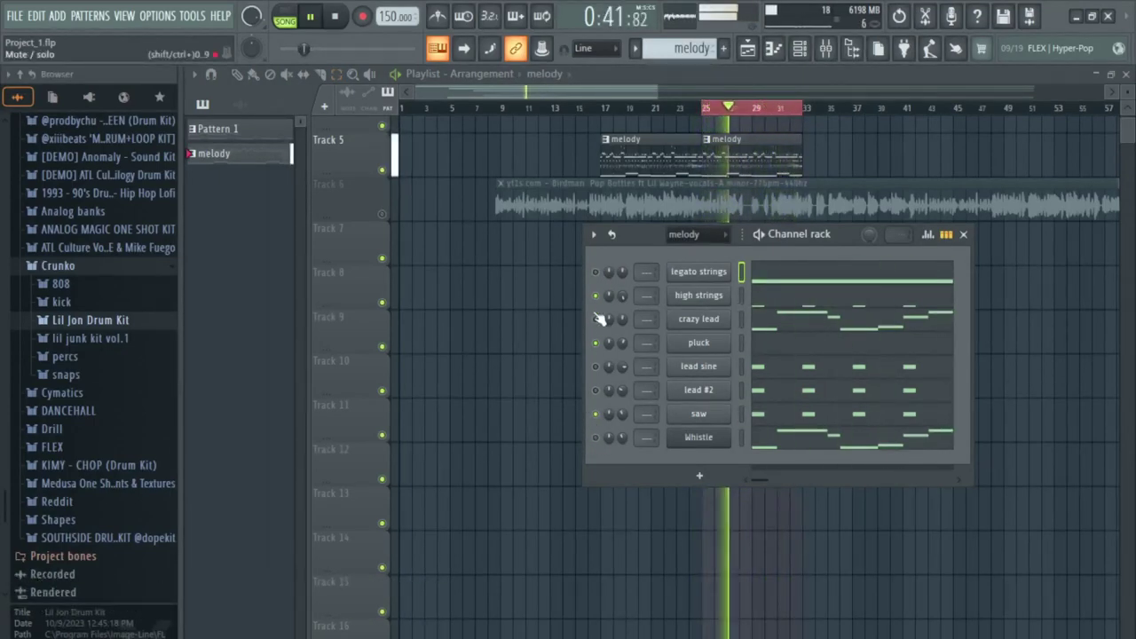
left_click(595, 414)
left_click(594, 343)
left_click(596, 366)
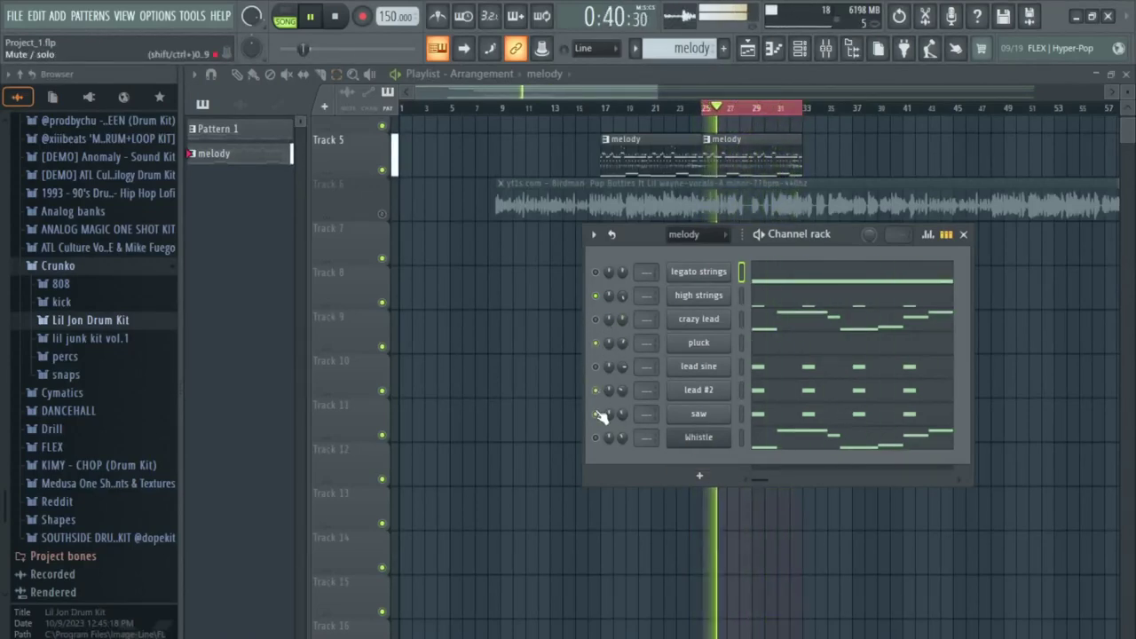
- Color the selected melody channels with a gradient from blue to a dark shade
right_click(700, 297)
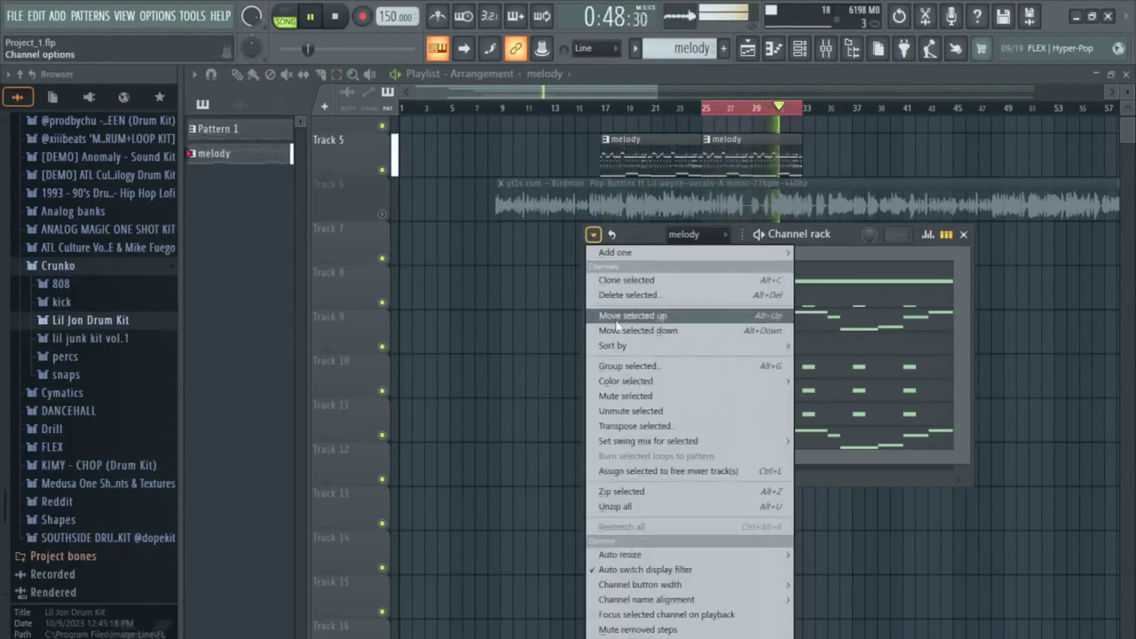
left_click(647, 385)
left_click(964, 488)
left_click(817, 375)
left_click_drag(1103, 457, 1105, 526)
key("Return")
- Clear the first effect slot on mixer Insert 2 and assign the selected melody channels to consecutive mixer tracks starting there
key("F9")
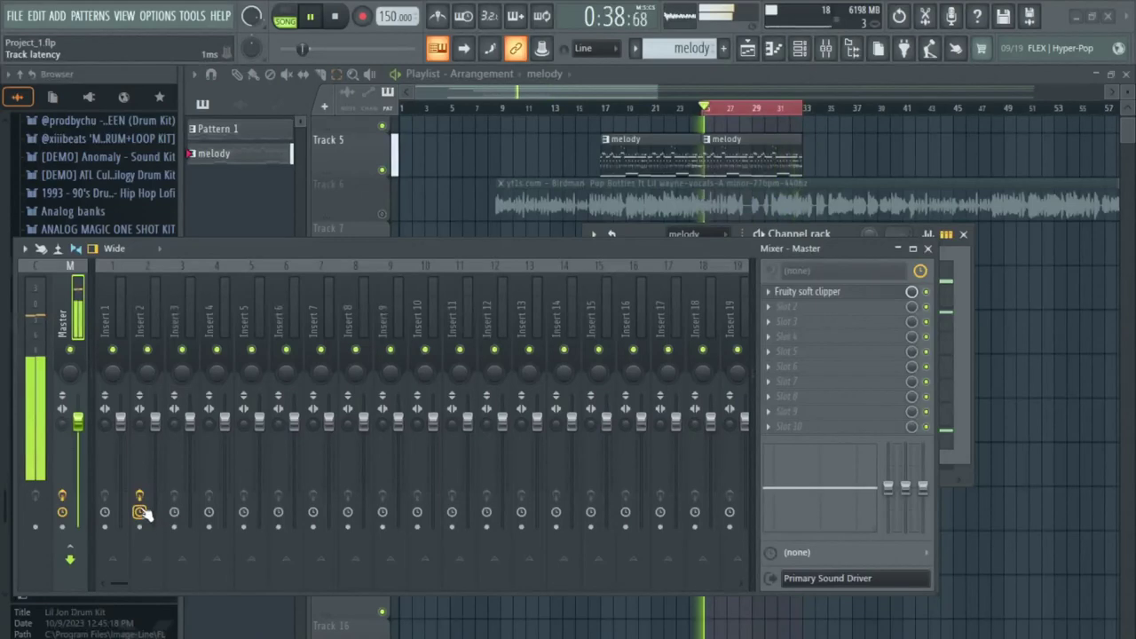
left_click(144, 324)
left_click(769, 291)
left_click(789, 322)
key("Return")
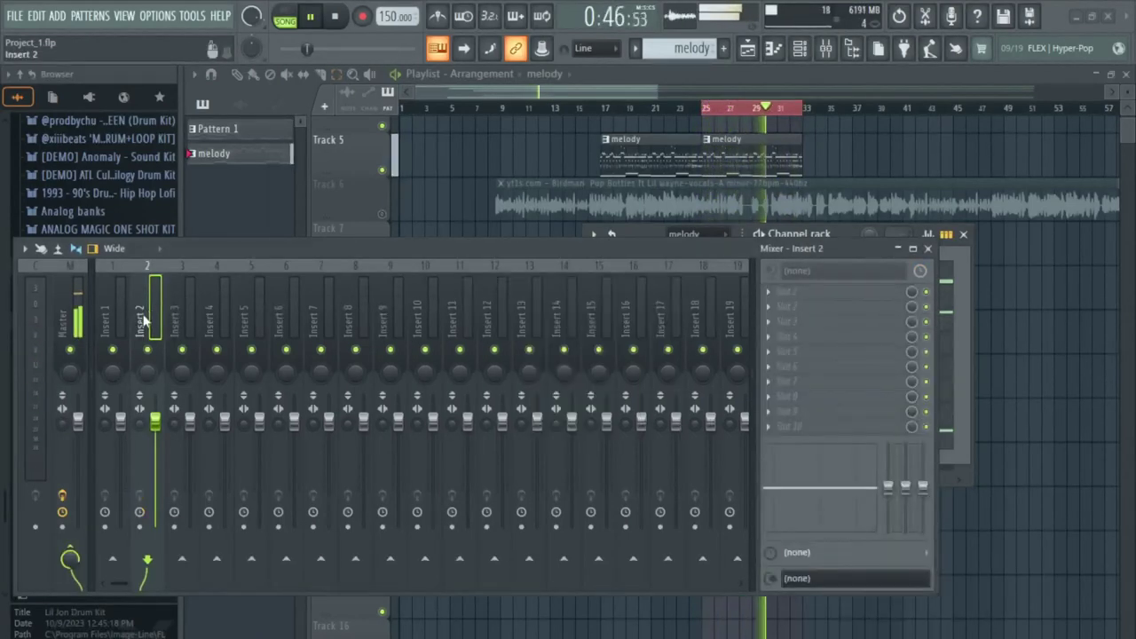
key("ctrl+shift+l")
- Rename mixer Insert 1 as melo bus
left_click(109, 309)
right_click(126, 309)
left_click(188, 255)
type("melo b")
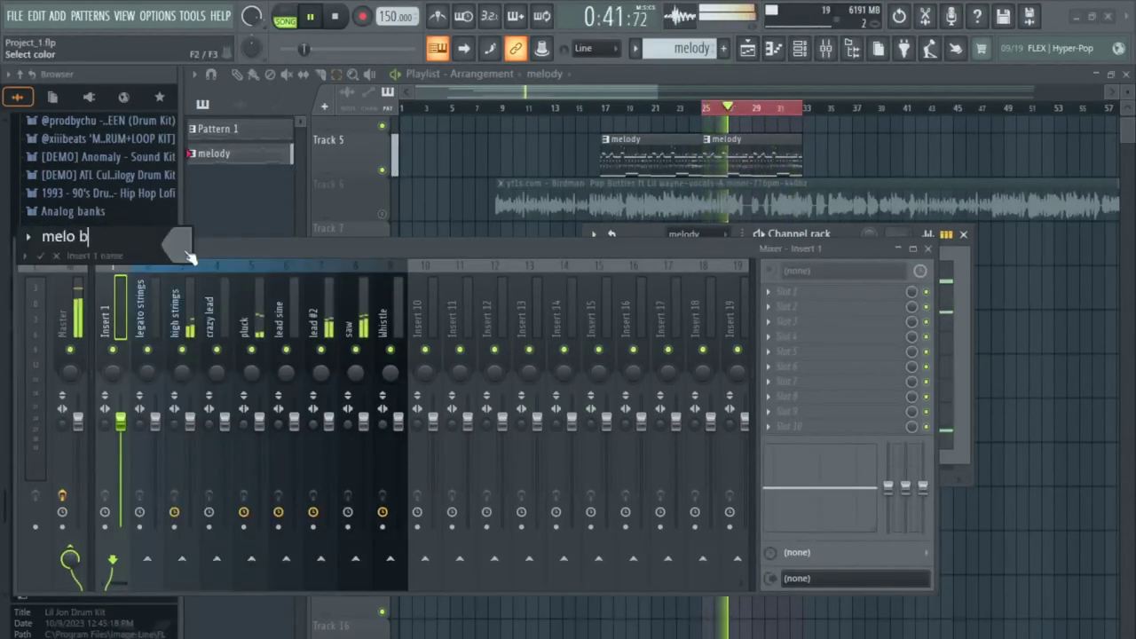
type("us")
key("Return")
- Add a separator after melo bus and route the tracks from legato strings to Whistle only to that bus
right_click(163, 308)
left_click(206, 572)
left_click_drag(395, 313, 155, 315)
right_click(119, 561)
left_click(169, 585)
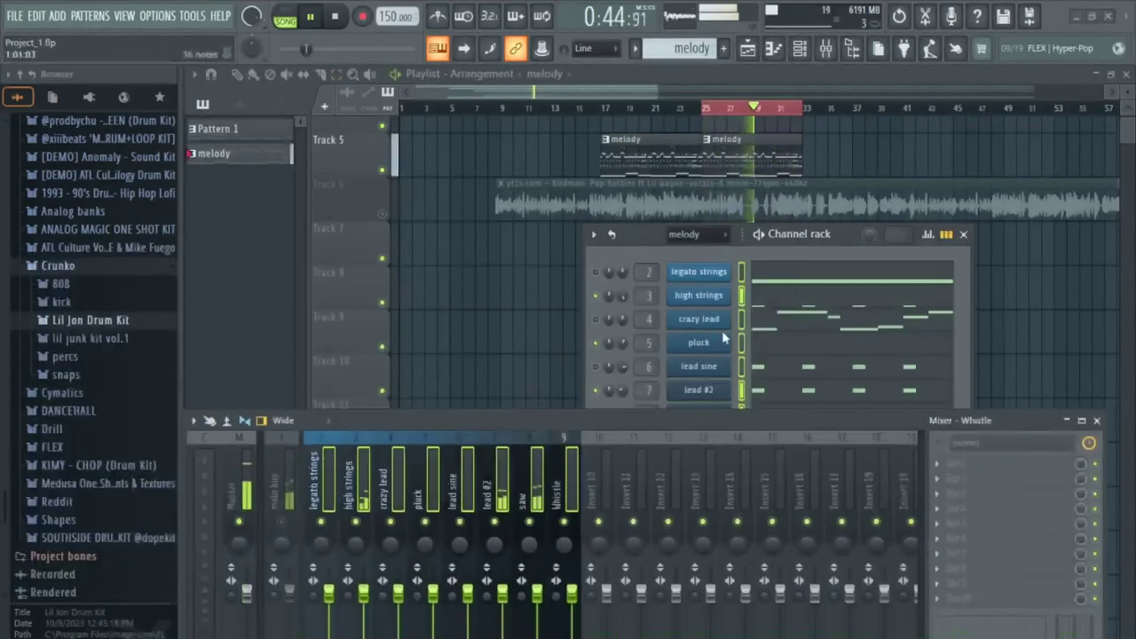
- Show the drums channel group and color its channels with a gradient from teal to chocolate brown
left_click_drag(835, 232, 834, 122)
left_click(630, 119)
left_click(648, 155)
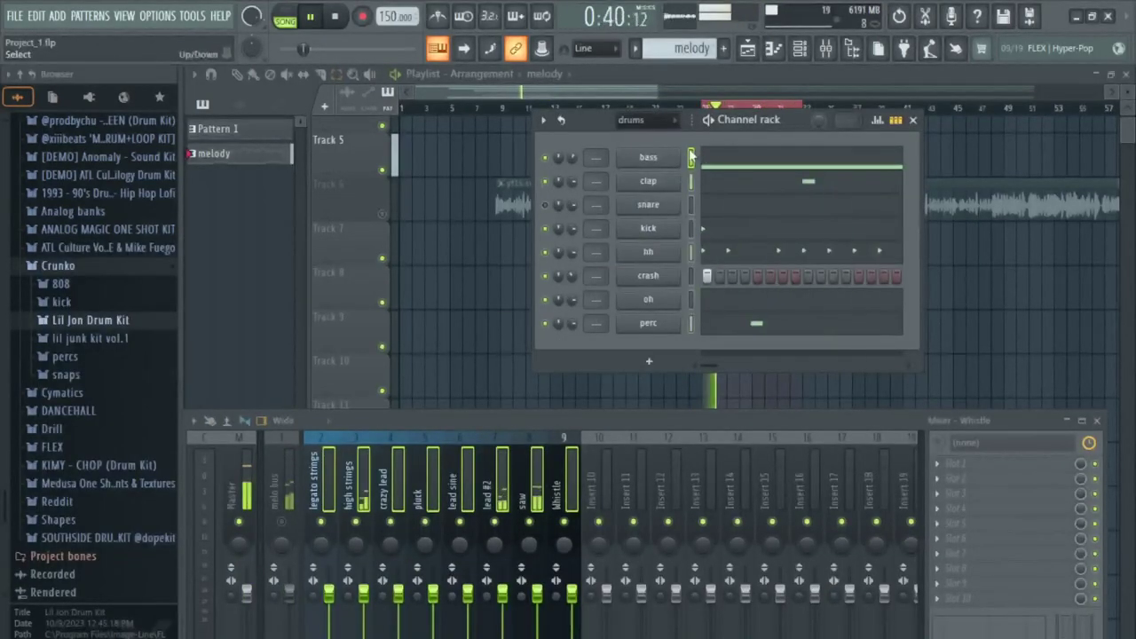
left_click(551, 121)
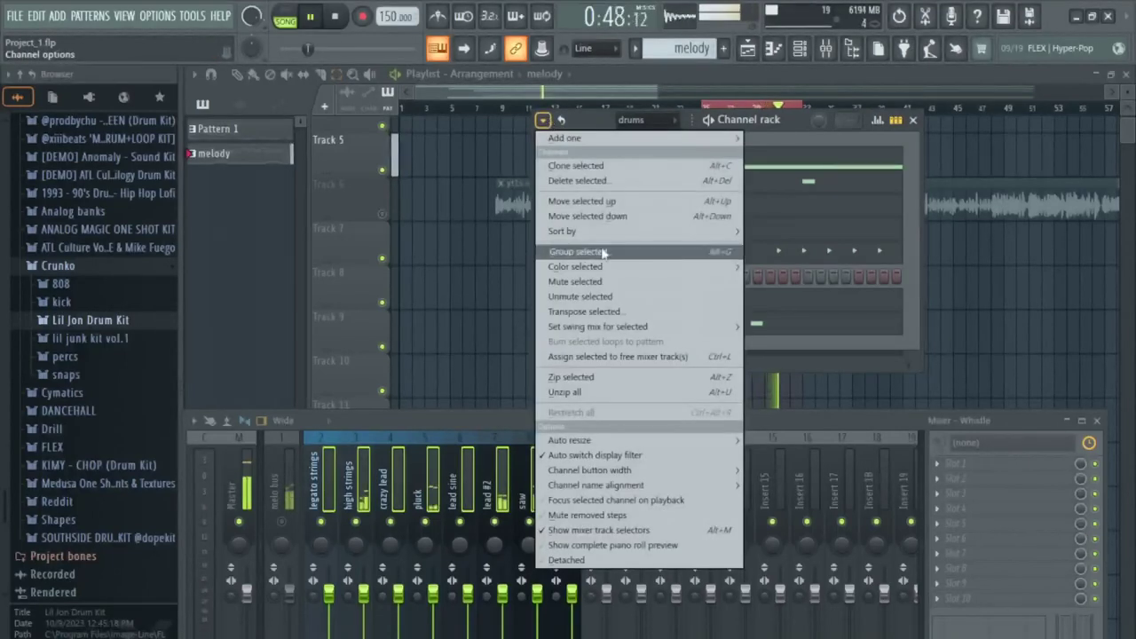
mouse_move(603, 254)
left_click(755, 261)
left_click(987, 414)
left_click(817, 292)
left_click(994, 307)
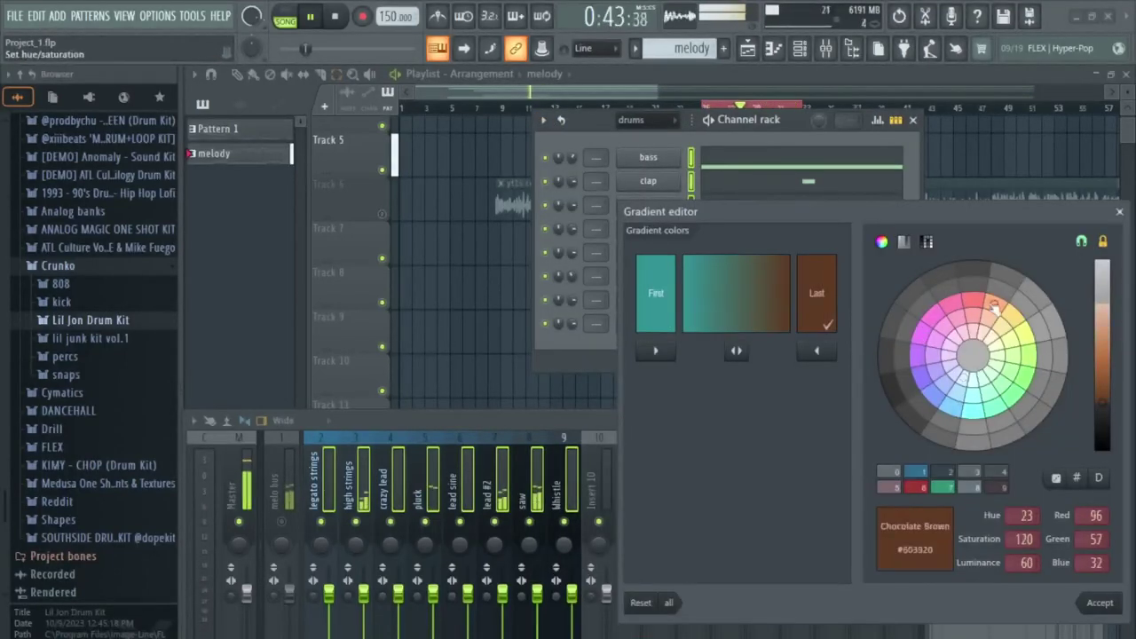
left_click(1099, 602)
- Assign the selected drum channels to consecutive mixer tracks starting at Insert 16
left_click_drag(714, 420, 600, 279)
scroll(517, 336, "right", 3)
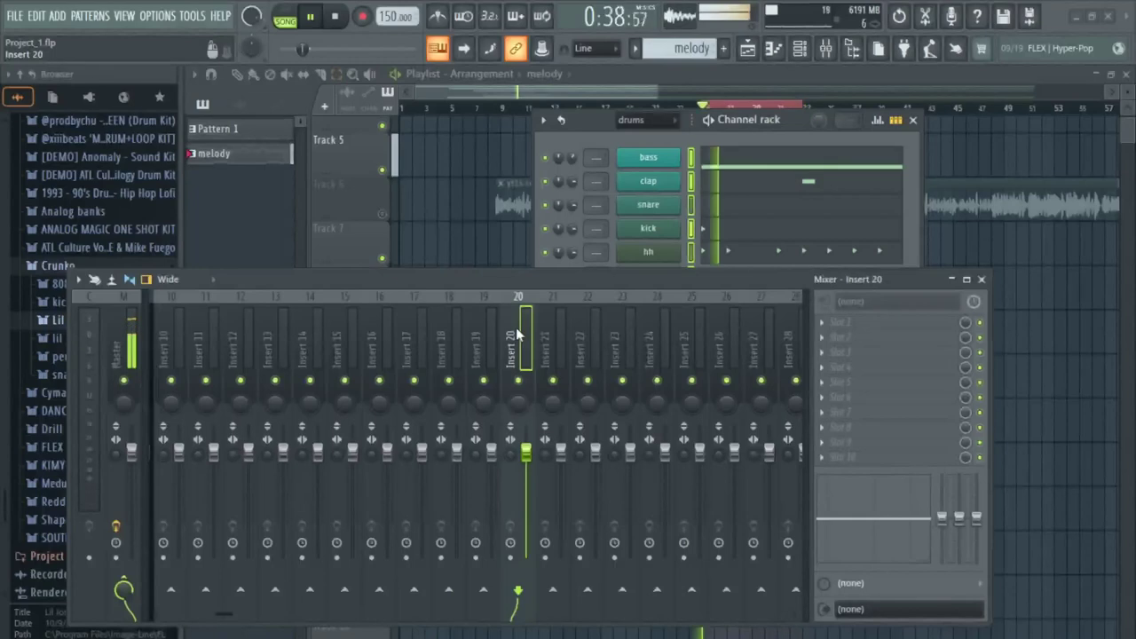
scroll(515, 328, "left", 6)
key("ctrl+l")
scroll(567, 331, "right", 3)
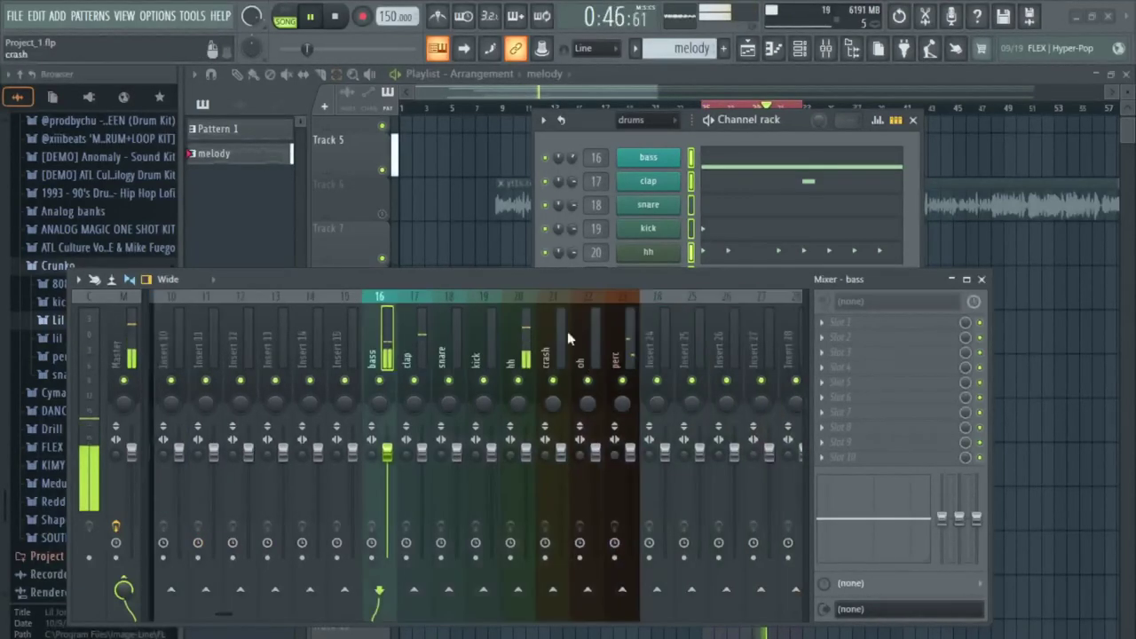
- Rename mixer Insert 27 as drum bus and color it crimson
right_click(763, 355)
left_click(824, 255)
type("drum bus")
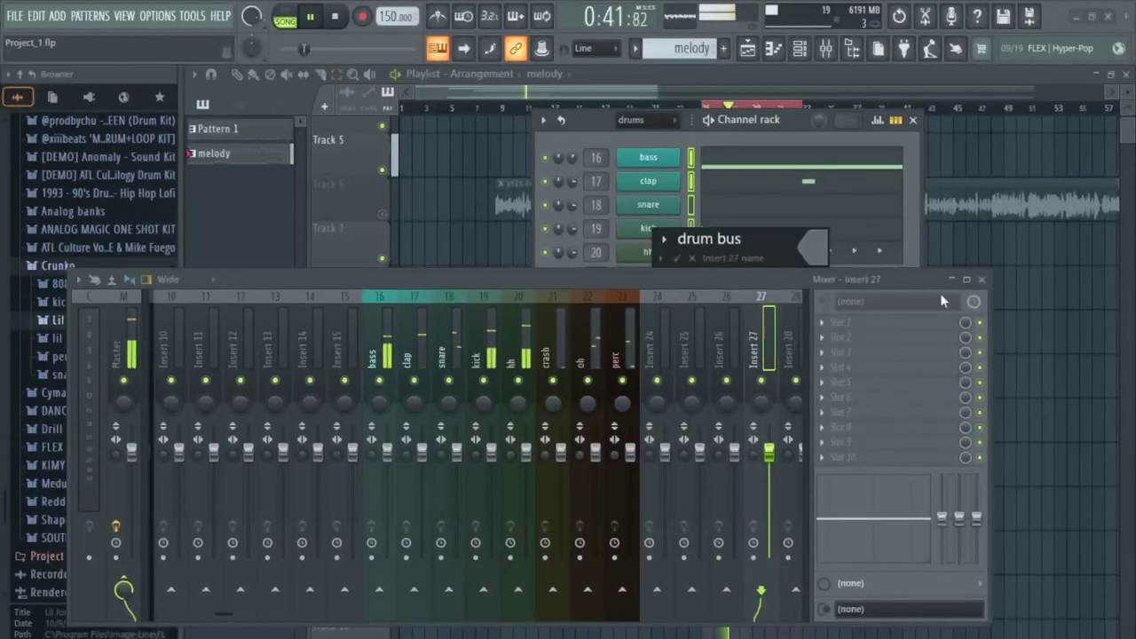
left_click(810, 246)
left_click(1098, 588)
key("Return")
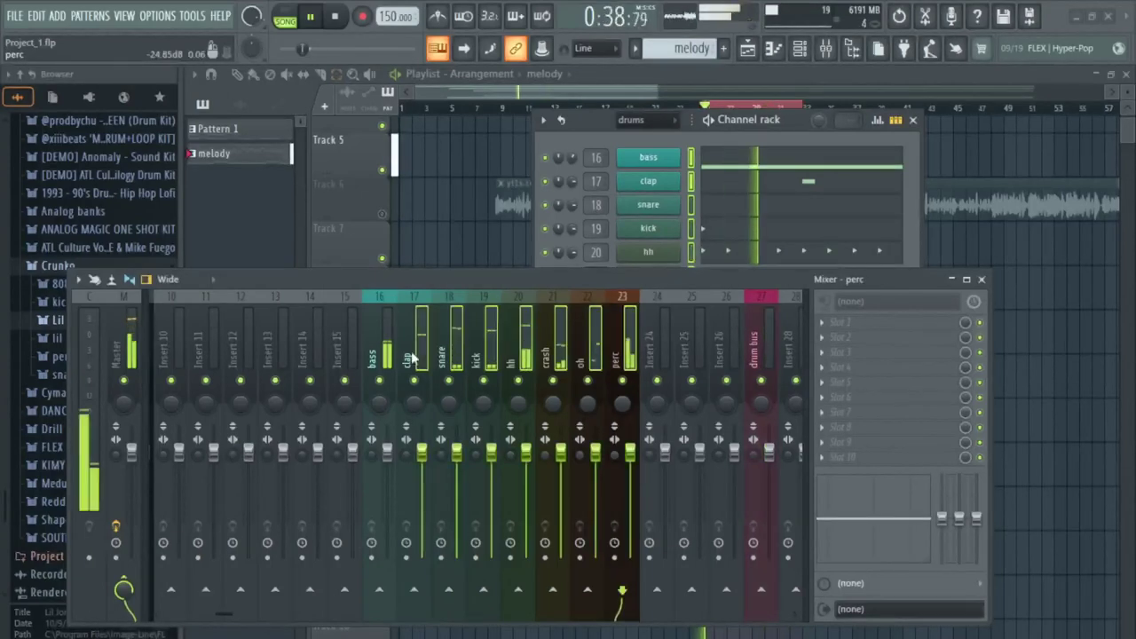
- Try to route the mixer tracks from bass to perc only to drum bus
right_click(760, 590)
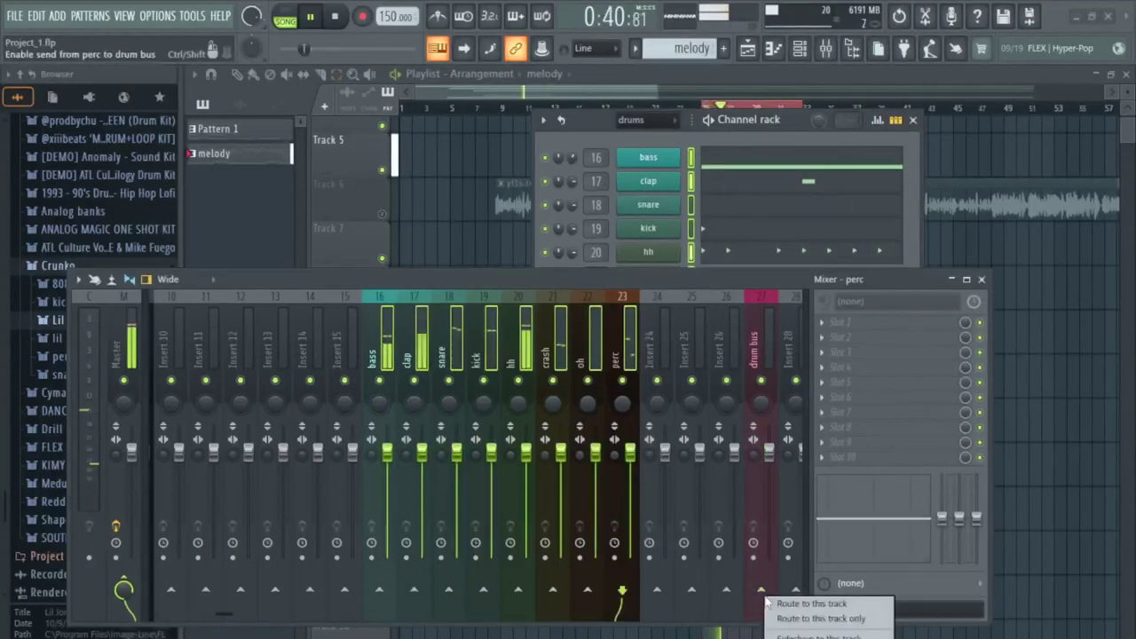
left_click(839, 618)
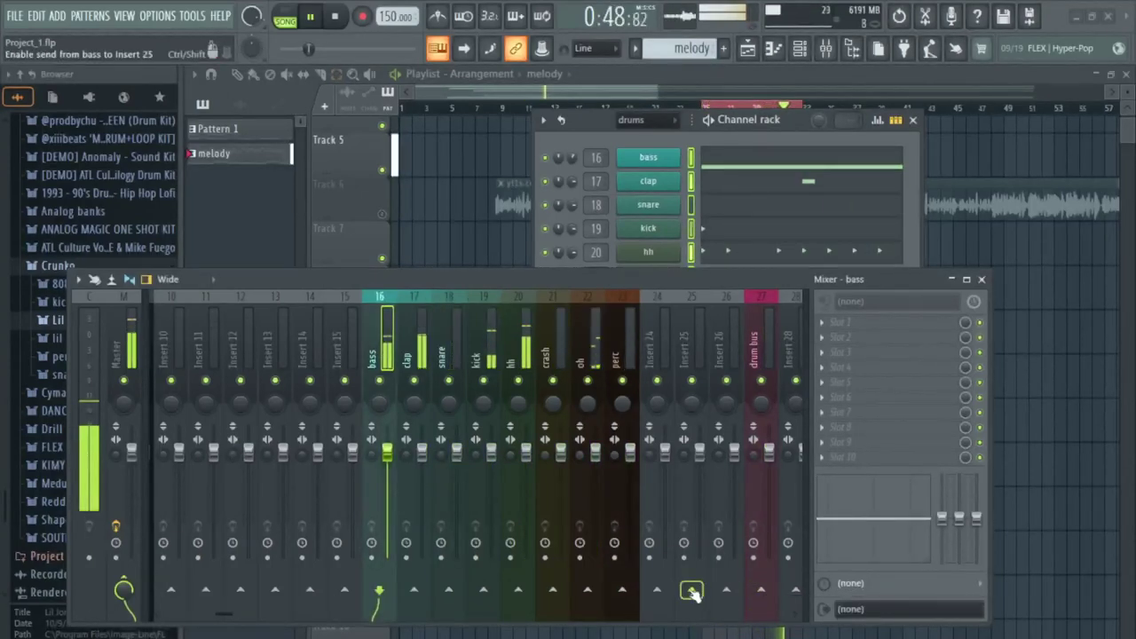
right_click(692, 593)
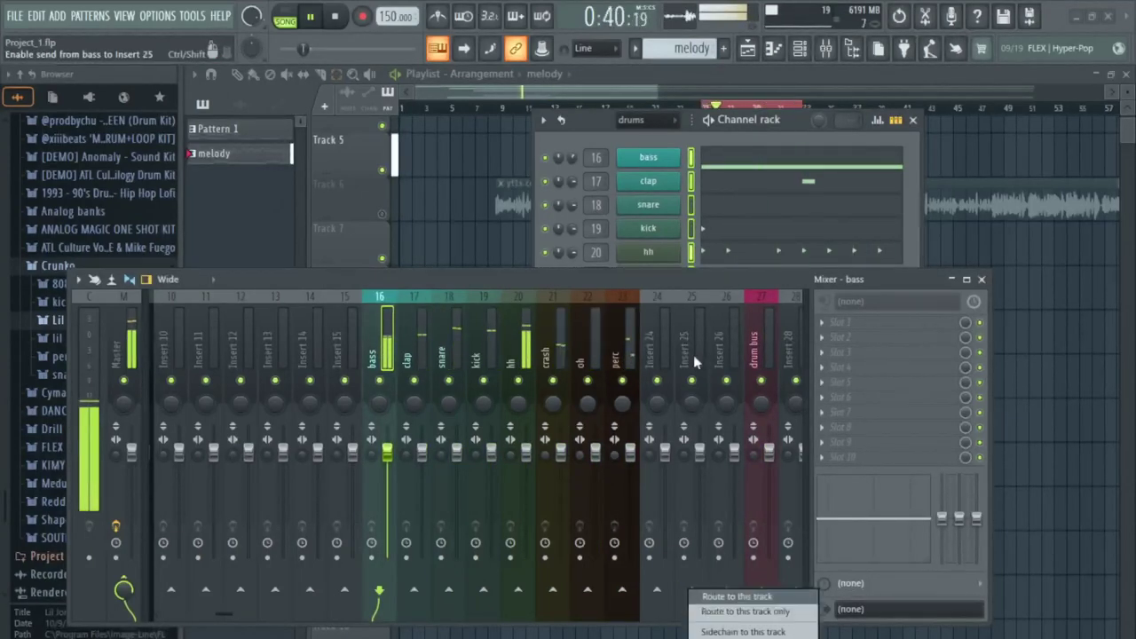
- Rename mixer Insert 25 as bass and color it magenta
right_click(696, 347)
left_click(736, 267)
type("bass")
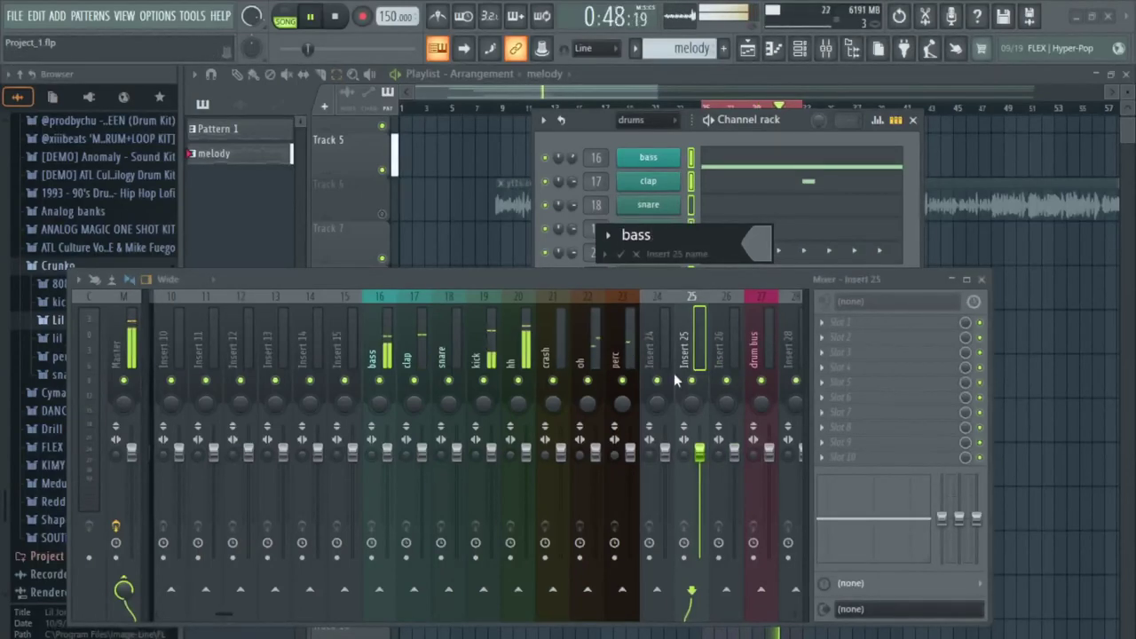
key("Return")
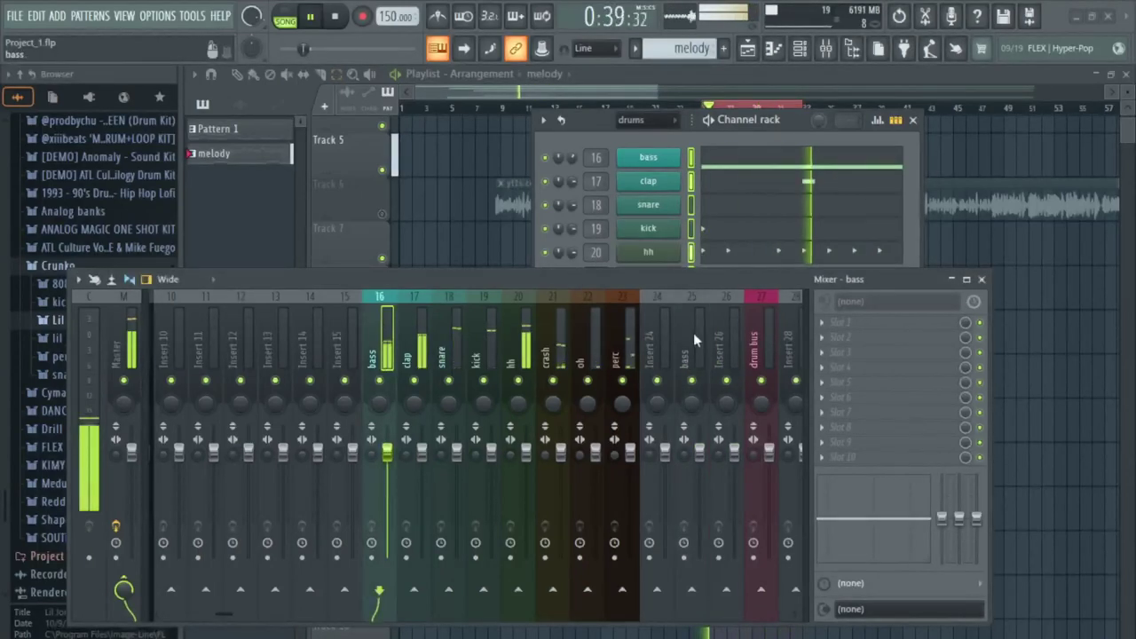
right_click(693, 333)
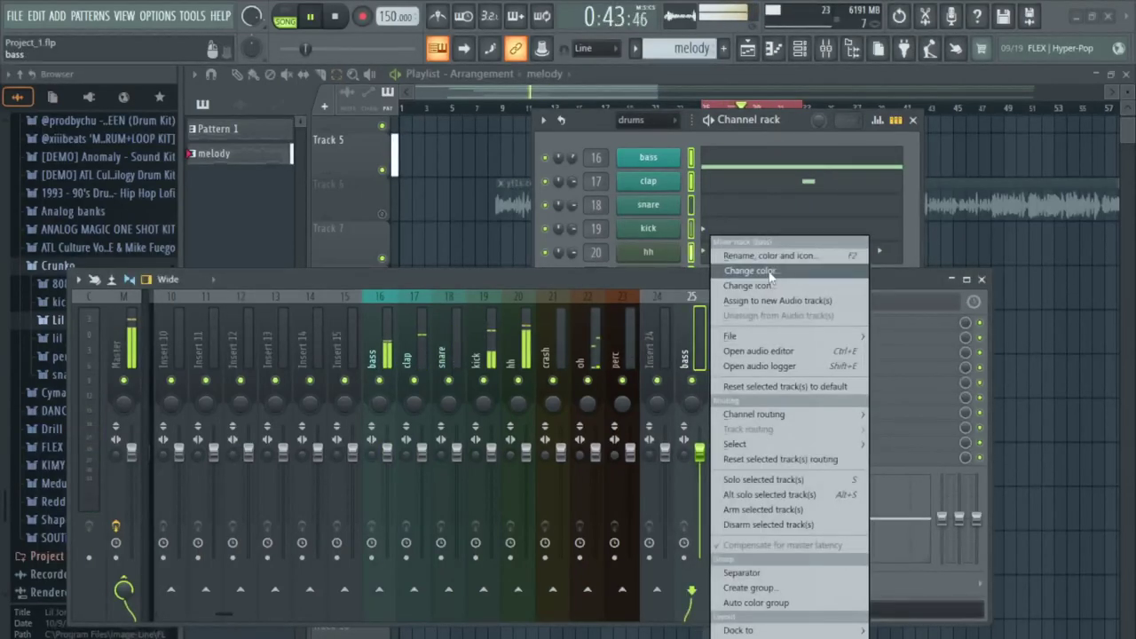
left_click(768, 271)
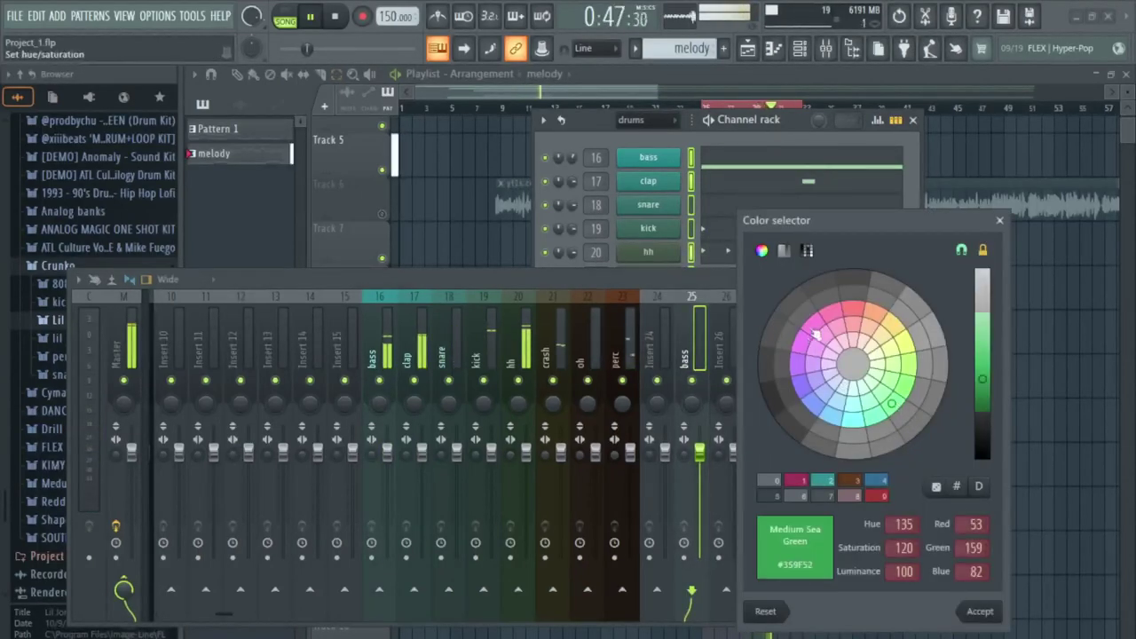
left_click(816, 334)
left_click(980, 611)
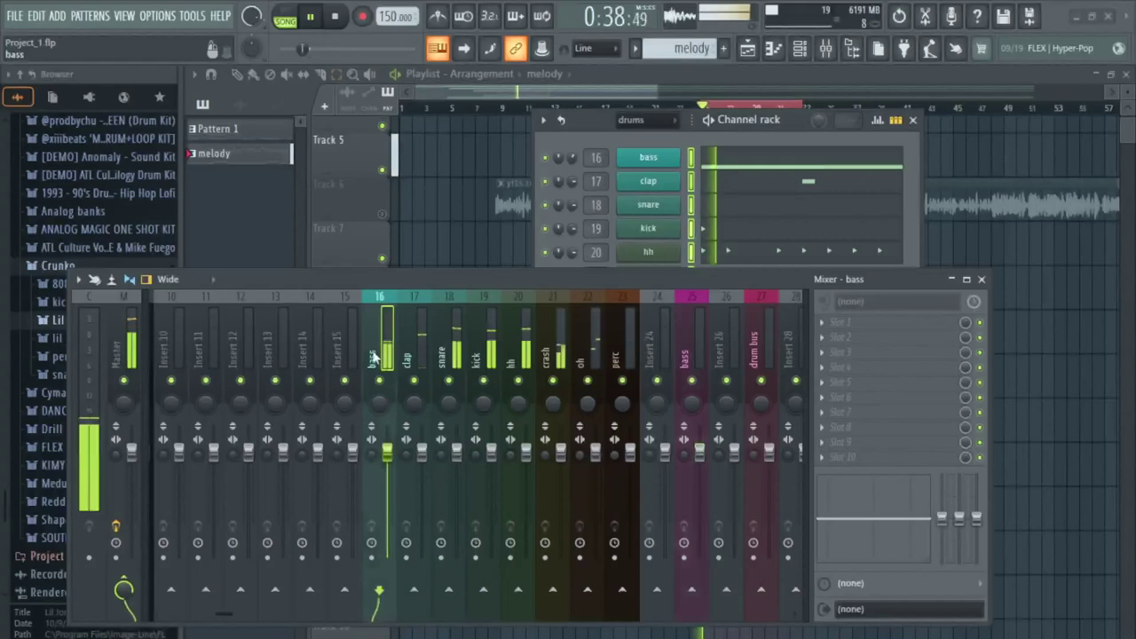
- Route the bass track only to drum bus and sidechain the kick track to the magenta bass track on Insert 25
right_click(761, 590)
left_click(818, 616)
left_click(480, 355)
right_click(693, 591)
left_click(748, 634)
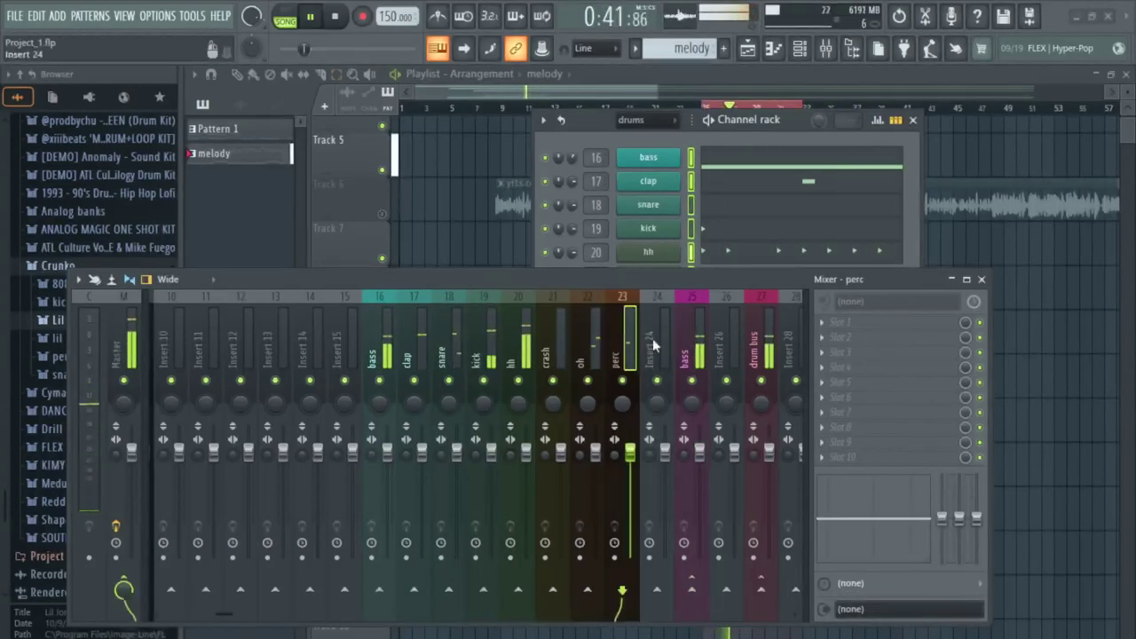
- Add a separator before Insert 24 and send the drum tracks and the bass on Insert 16 to drum bus
left_click(652, 348)
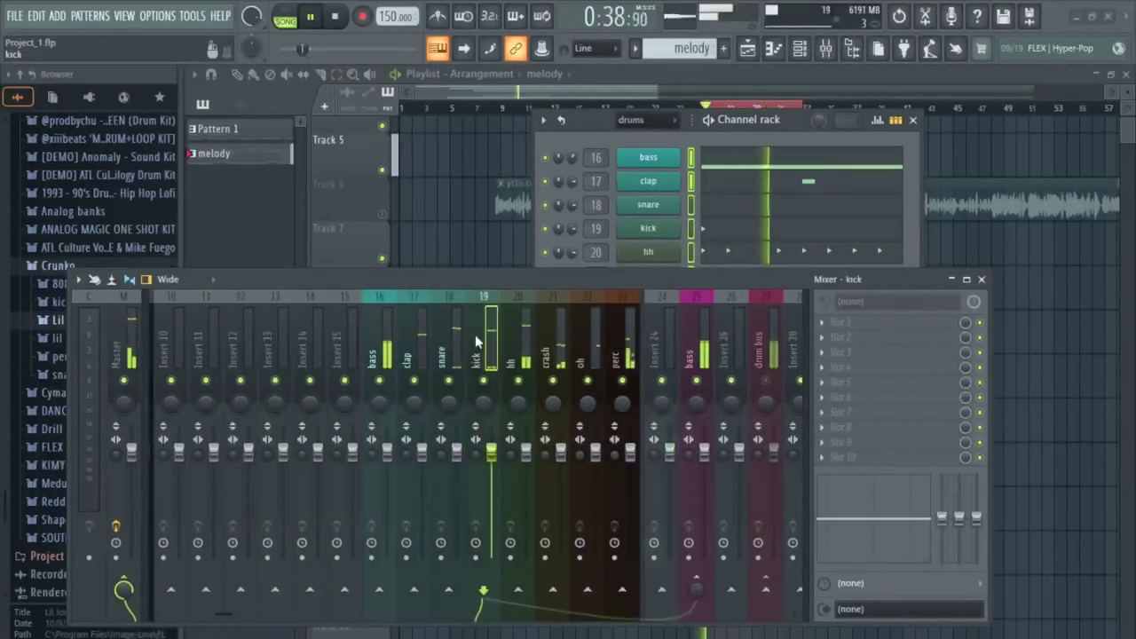
left_click_drag(475, 335, 327, 359)
right_click(664, 595)
left_click(275, 355)
left_click(661, 590)
right_click(592, 591)
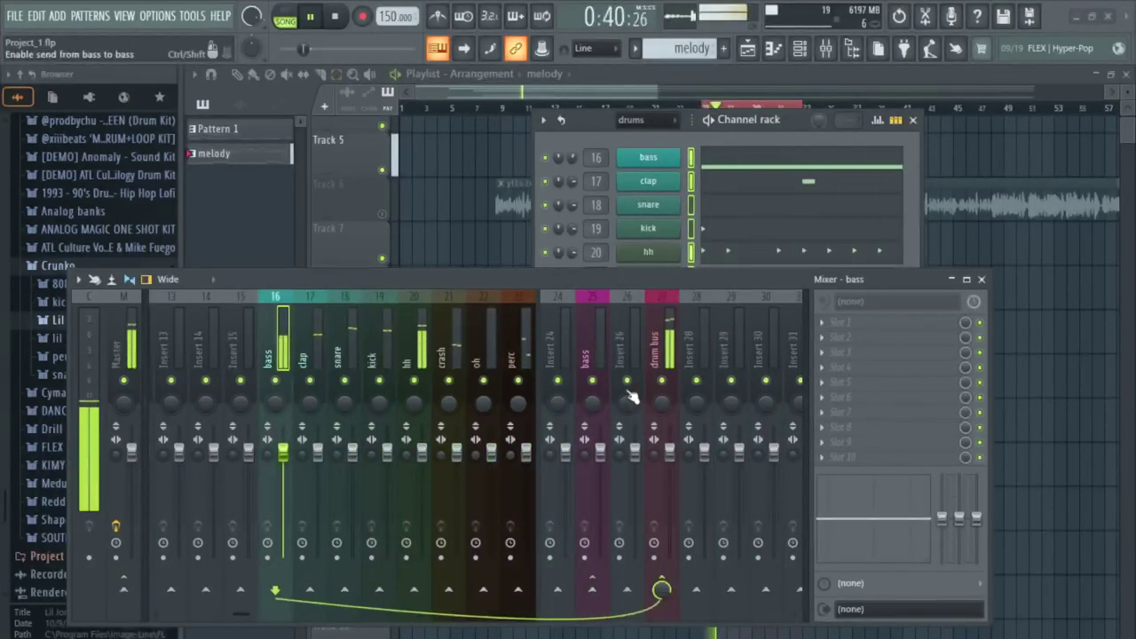
- Insert Fruity parametric EQ 2 on the legato strings track and change the filter setting of its lowest band
scroll(295, 366, "left", 5)
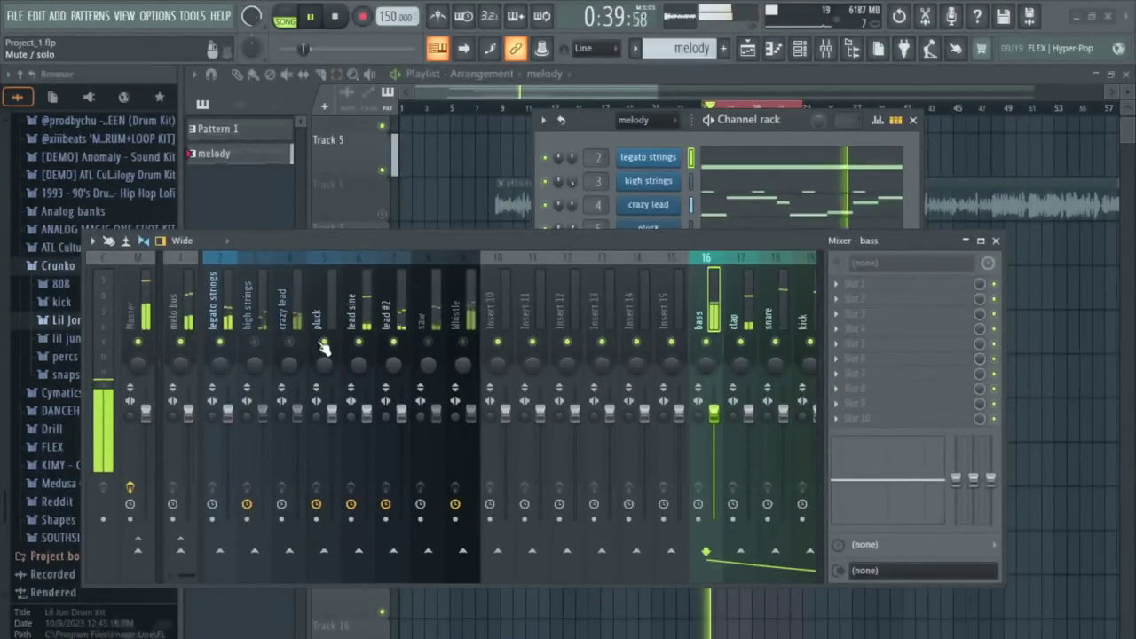
scroll(406, 320, "right", 3)
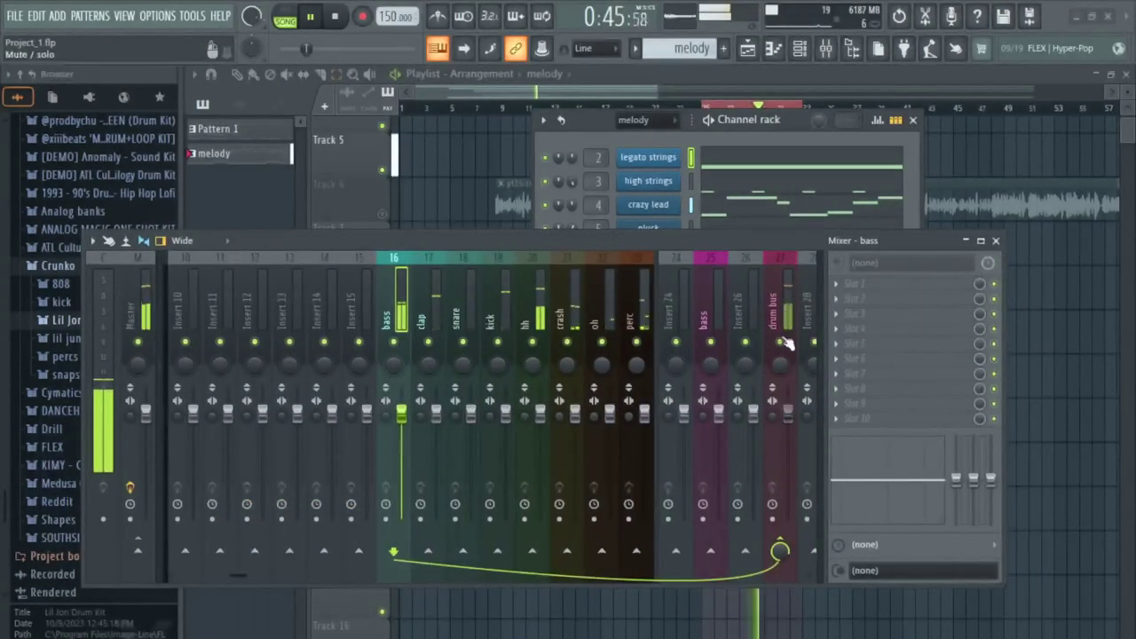
scroll(787, 341, "left", 3)
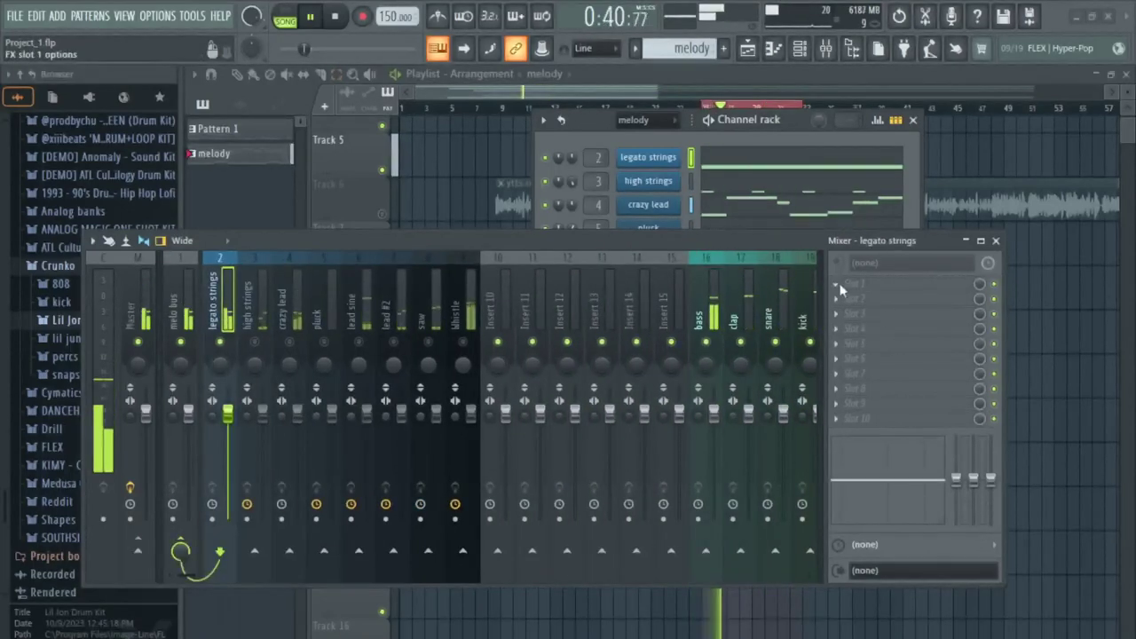
left_click(842, 289)
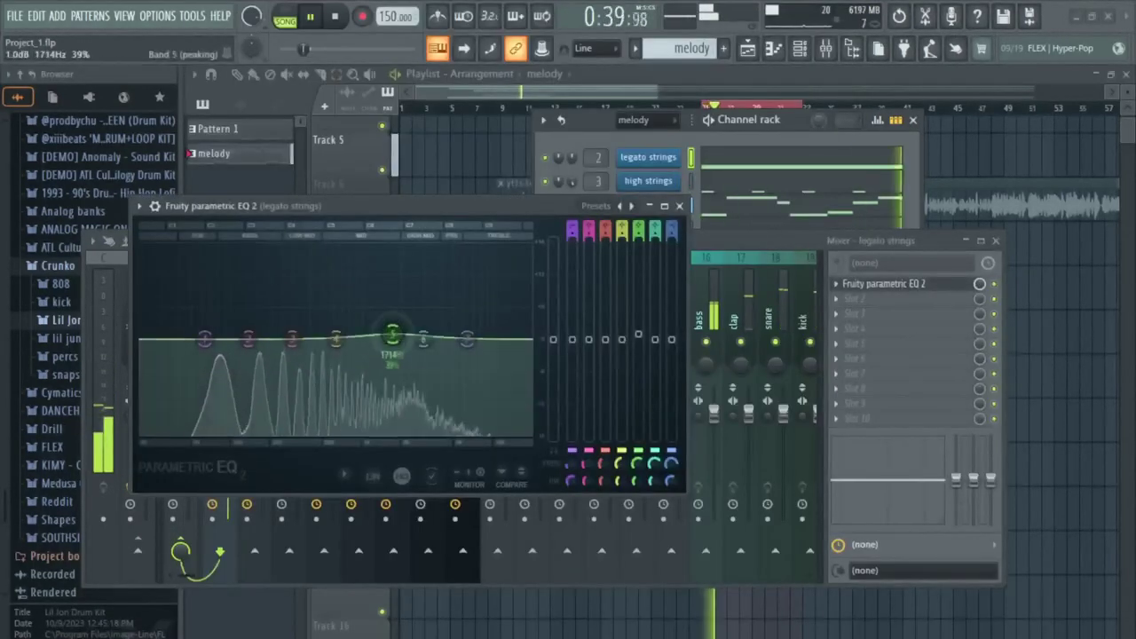
right_click(206, 340)
mouse_move(228, 380)
left_click(287, 425)
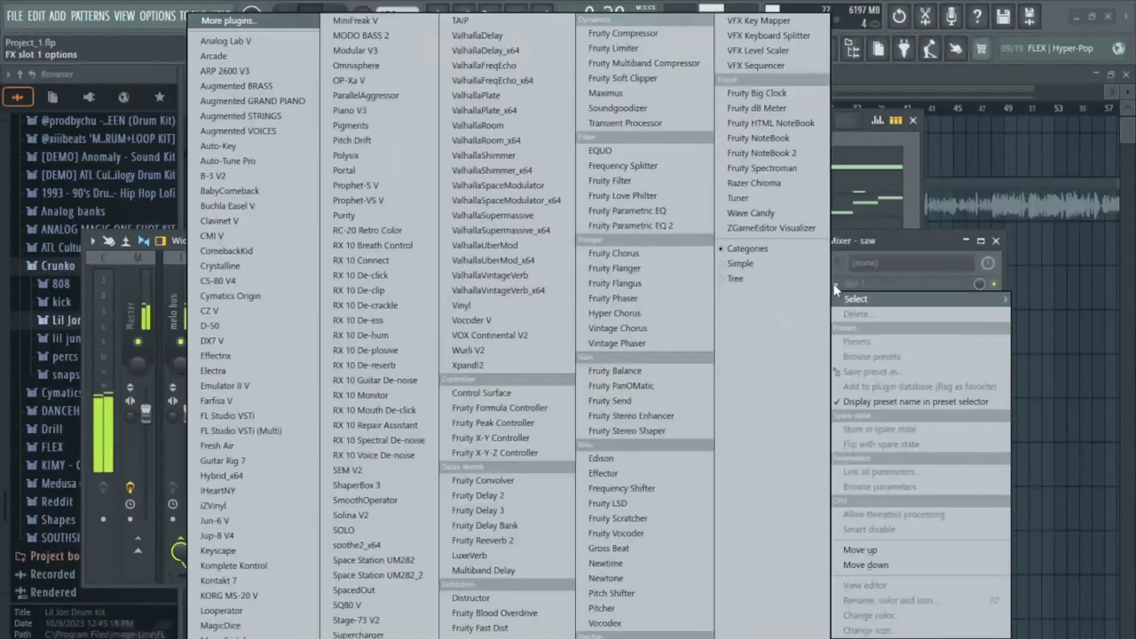
- Insert Fruity parametric EQ 2 on the saw track and shape it with a low cut, a slight mid dip and a high-shelf cut
left_click(657, 198)
left_click_drag(245, 258, 306, 277)
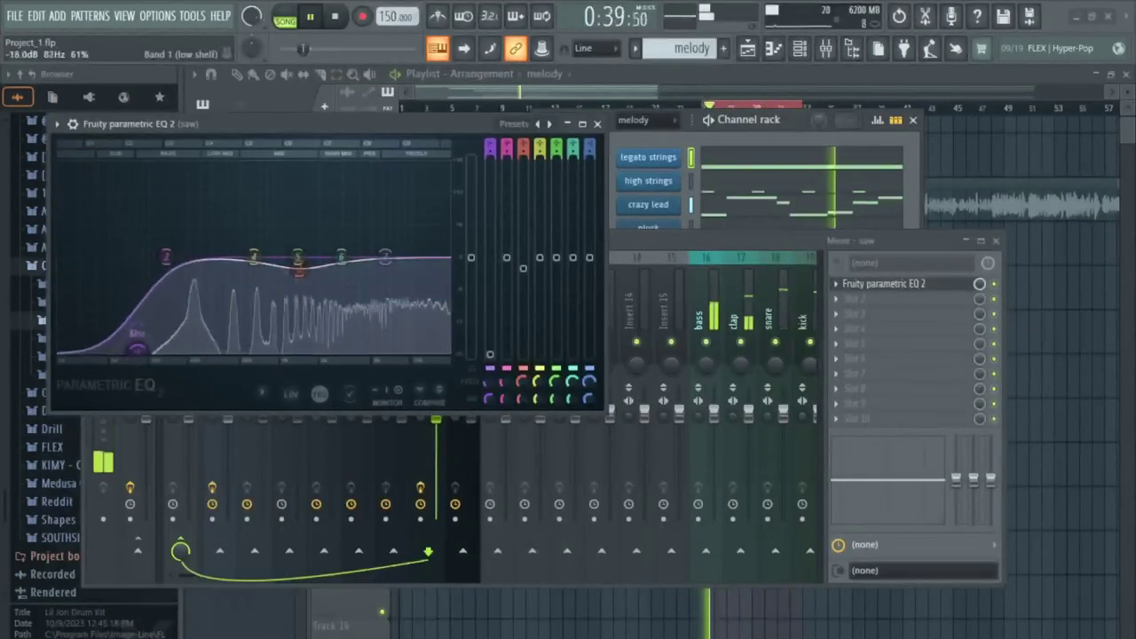
left_click_drag(137, 350, 150, 350)
left_click_drag(299, 269, 289, 245)
left_click_drag(150, 349, 178, 349)
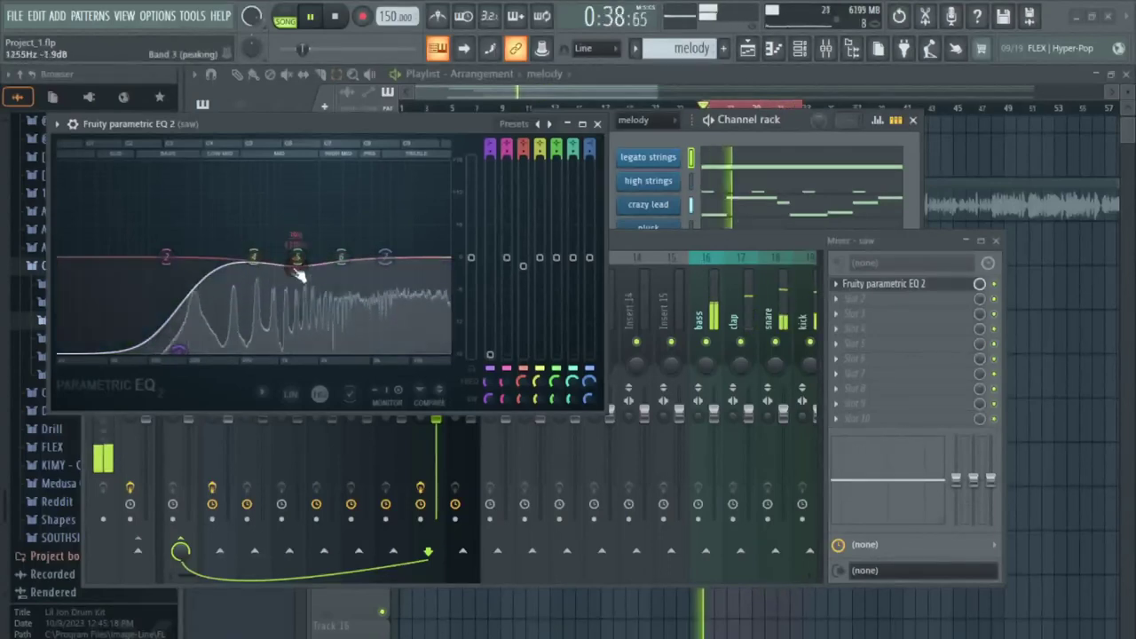
left_click_drag(293, 246, 328, 266)
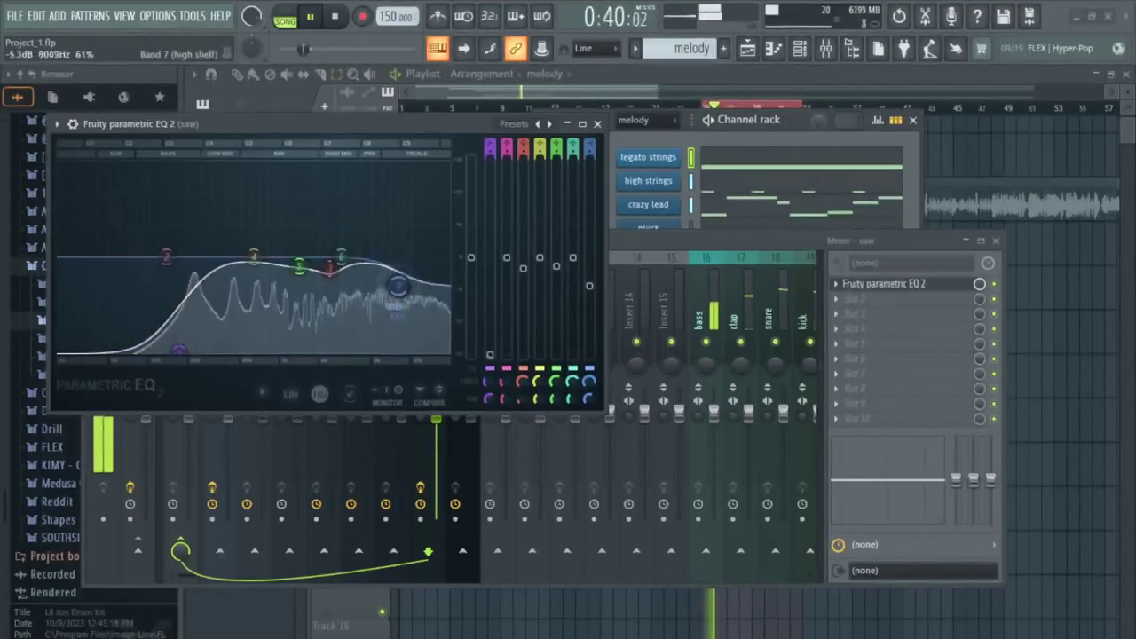
- Insert Vintage Chorus in slot 3 of the saw track and choose the Feedback Folder preset
left_click(883, 283)
left_click(845, 315)
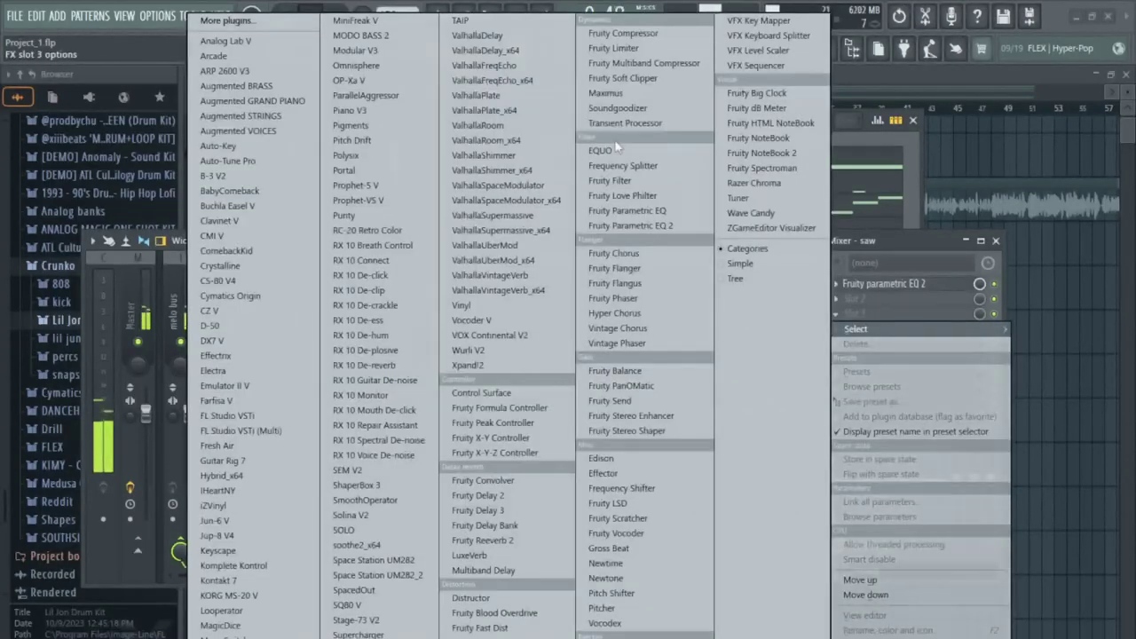
left_click(644, 329)
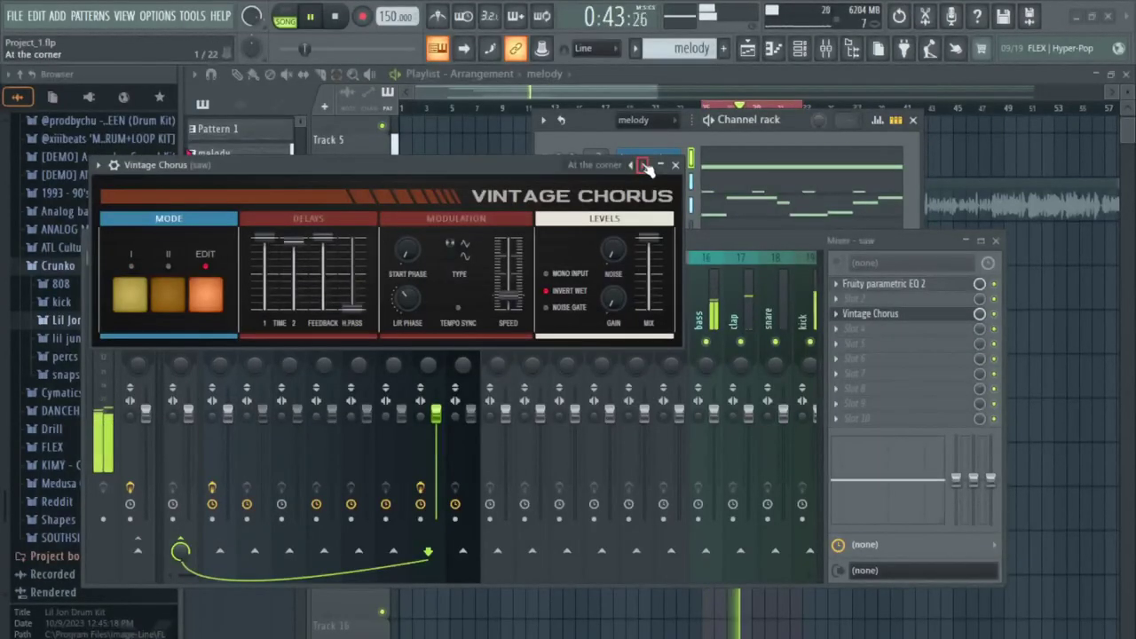
left_click(644, 166)
left_click(645, 166)
left_click(644, 166)
- Set the Vintage Chorus mix level to 43% and refine the saw EQ's low cut and high shelf
left_click_drag(980, 314, 980, 319)
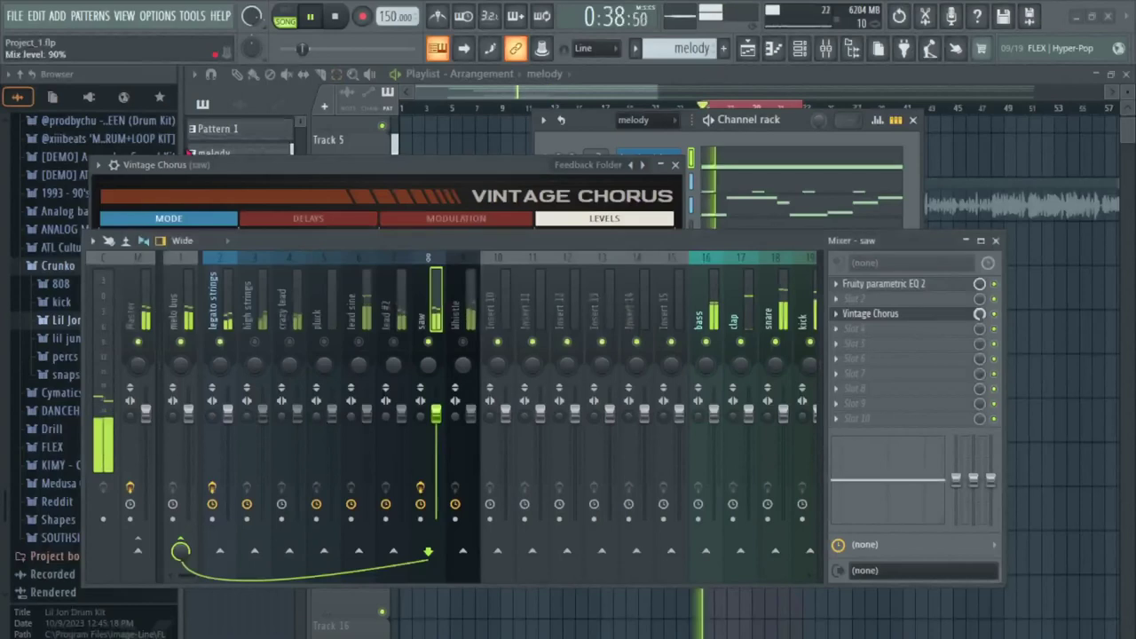
left_click(883, 283)
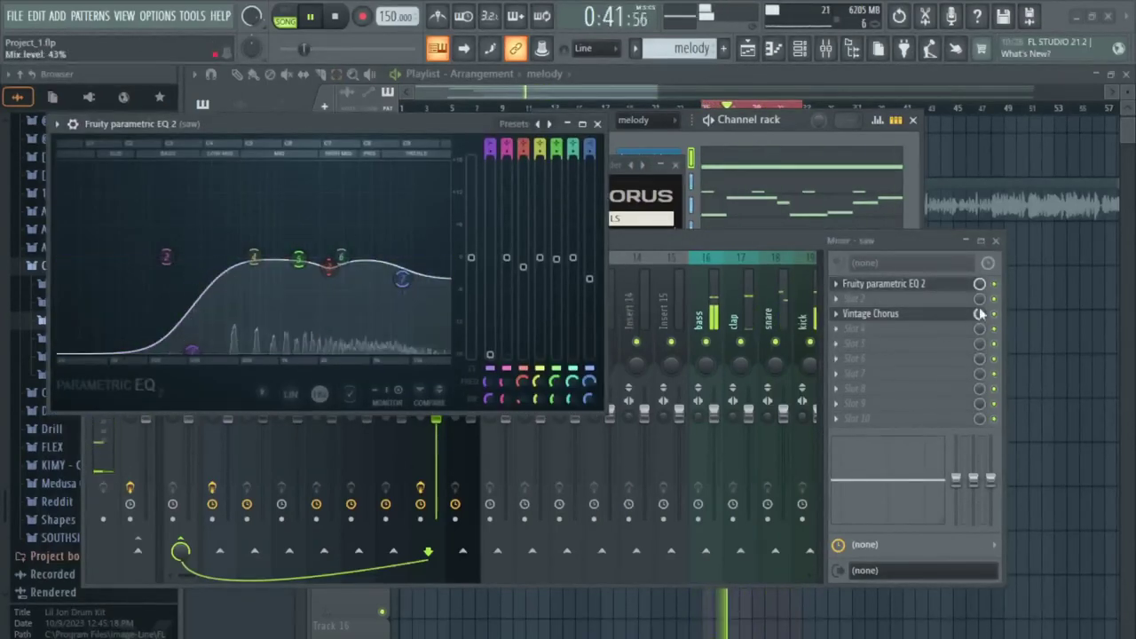
key("F9")
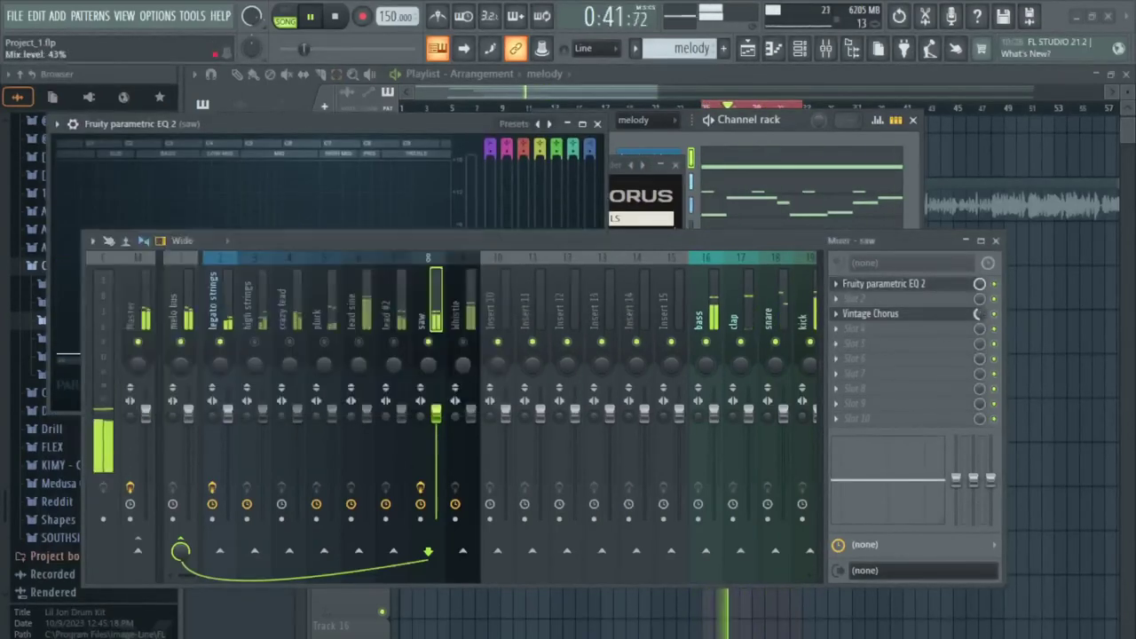
- Insert ValhallaVintageVerb_x64 in slot 5 of the saw track and adjust its reverb controls
left_click(857, 350)
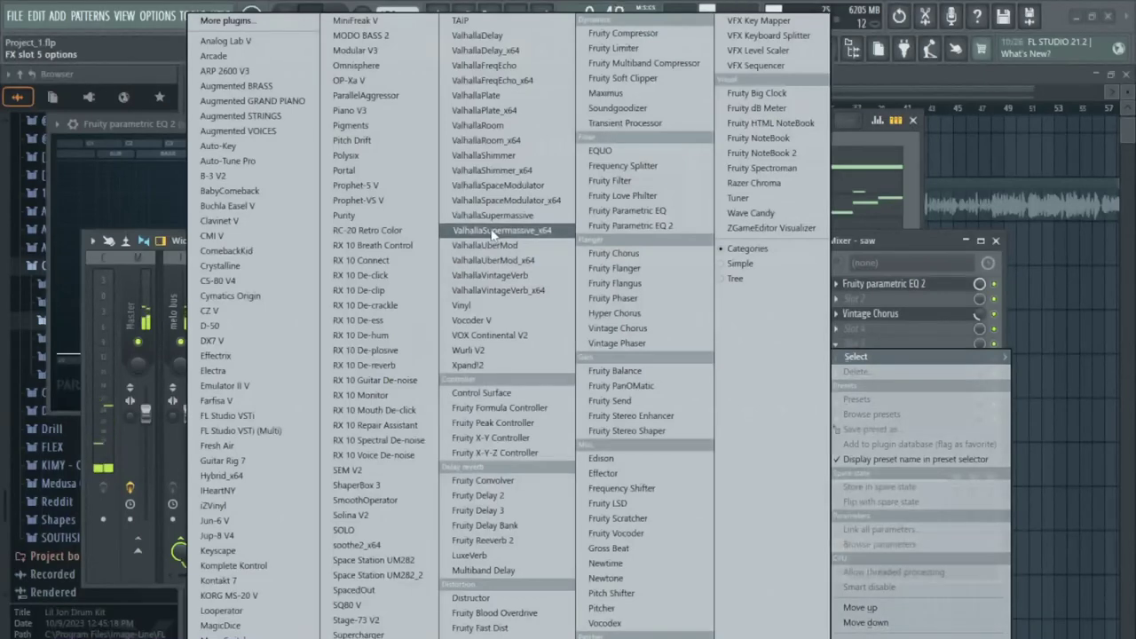
left_click(535, 292)
left_click_drag(814, 426, 815, 386)
left_click_drag(299, 377, 299, 453)
left_click_drag(185, 337, 186, 368)
left_click_drag(299, 391, 299, 351)
left_click_drag(183, 342, 181, 316)
left_click(864, 206)
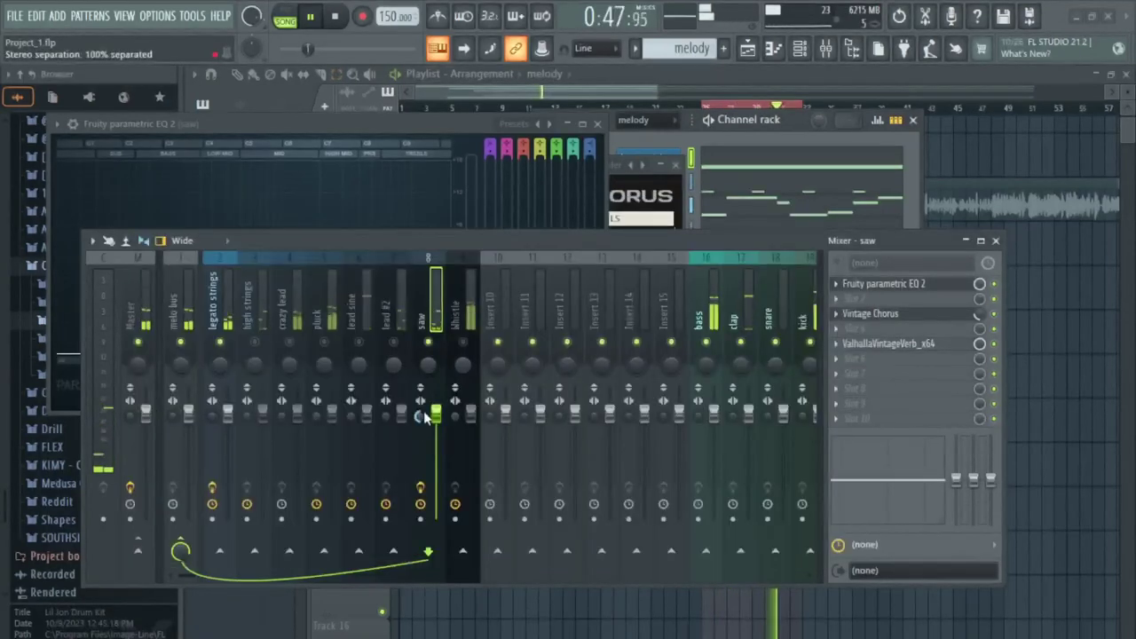
- Add a second Fruity parametric EQ 2 in slot 8 of the saw track and shape it with a band 3 dip and a low cut
left_click(887, 388)
left_click(660, 222)
left_click_drag(189, 235, 202, 142)
left_click_drag(503, 140, 503, 258)
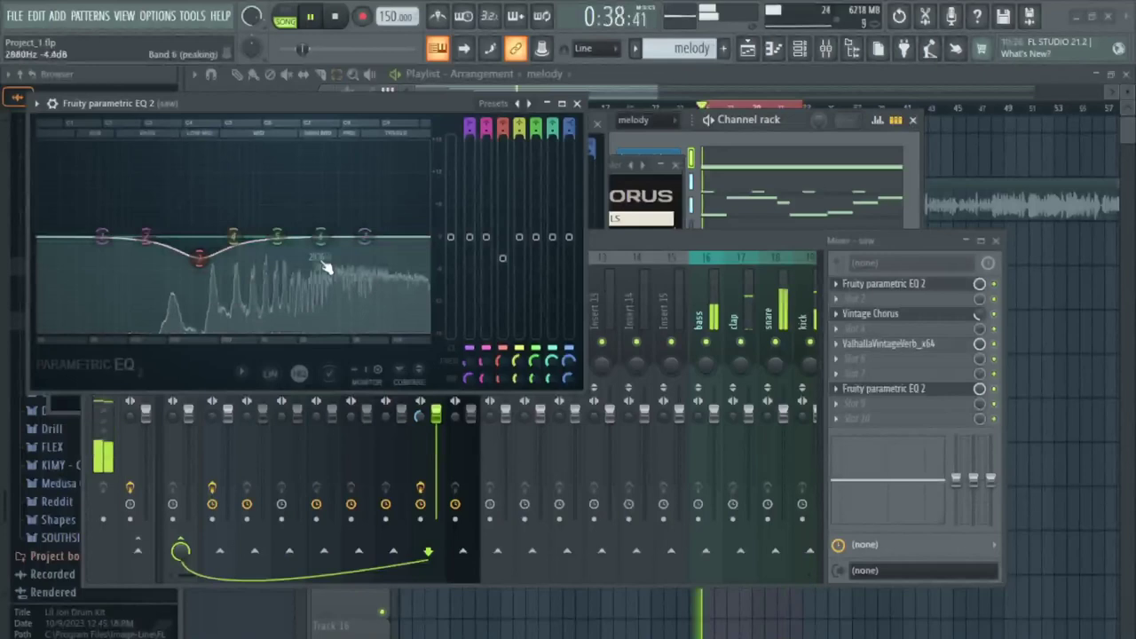
left_click_drag(102, 237, 135, 328)
mouse_move(277, 235)
left_mouse_down()
mouse_move(340, 145)
mouse_move(254, 141)
mouse_move(299, 140)
mouse_move(294, 235)
left_mouse_up()
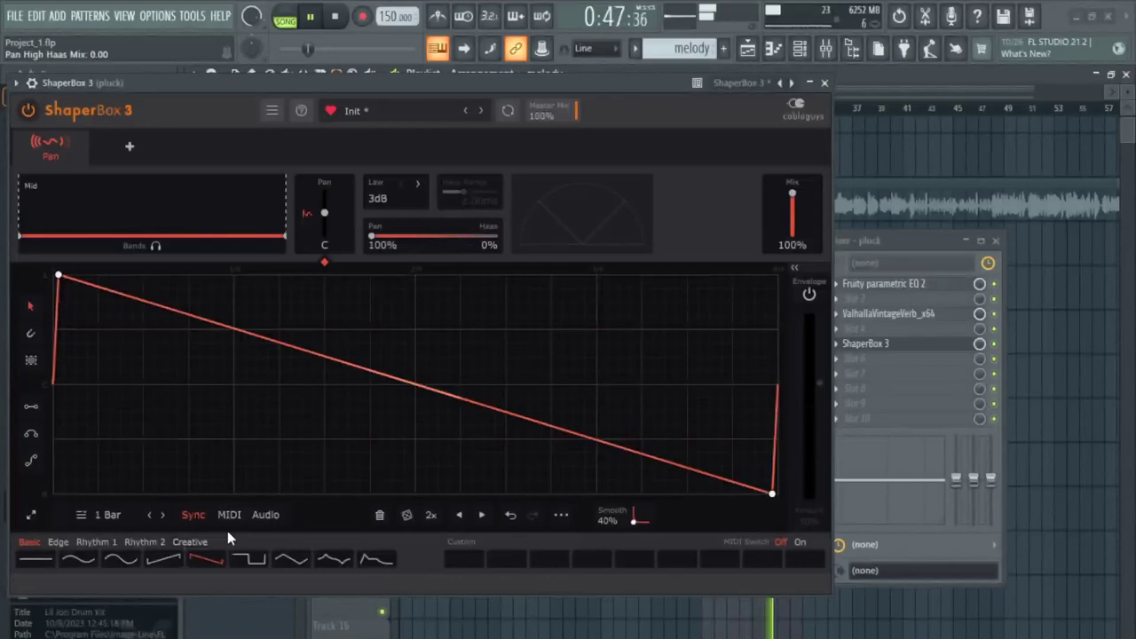
- Change the pluck track's ShaperBox 3 pan curve to the basic triangle shape, adjust its mix and close the plugin
left_click(290, 559)
mouse_move(792, 193)
left_mouse_down()
mouse_move(793, 204)
mouse_move(793, 191)
left_mouse_up()
left_click(825, 83)
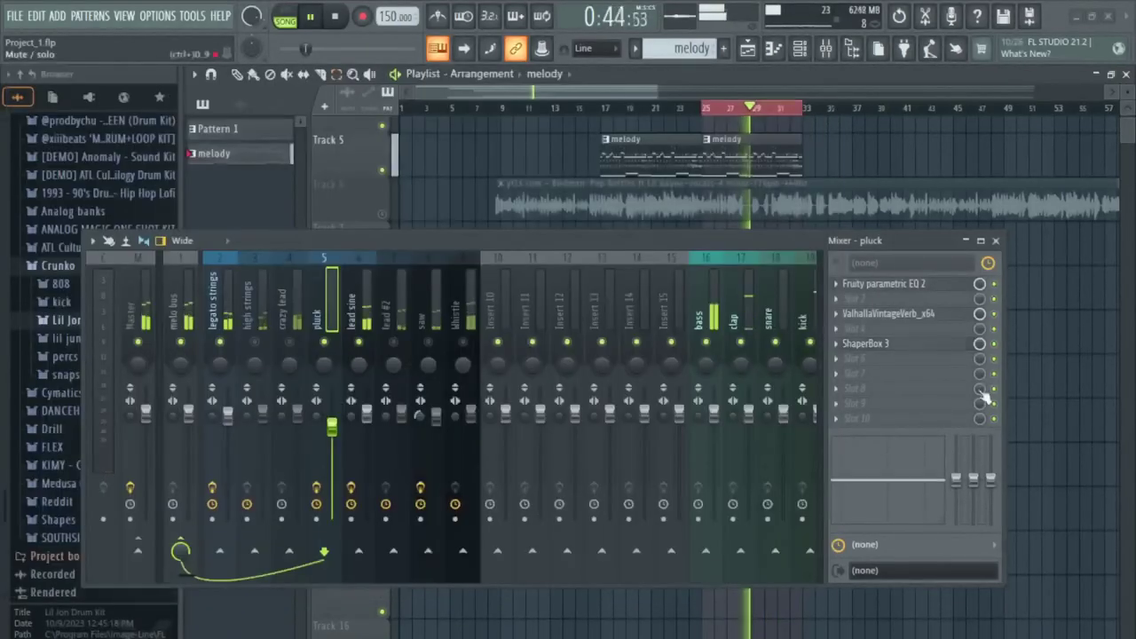
- Route the lead #2 mixer track only to the pluck track instead of the melo bus
left_click(388, 297)
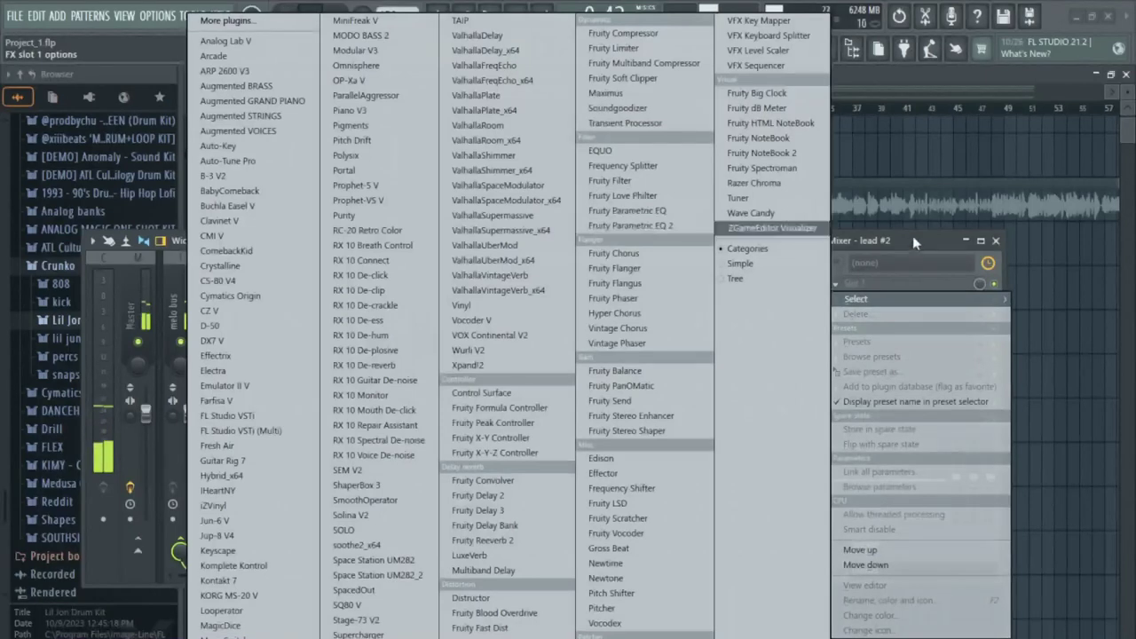
key("Escape")
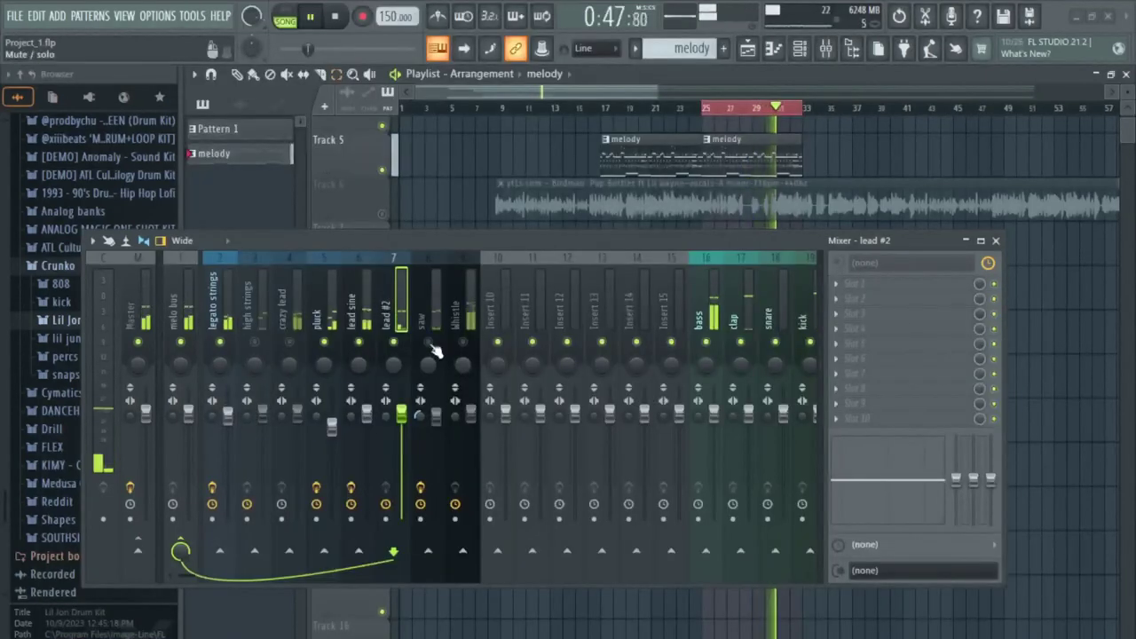
left_click(323, 312)
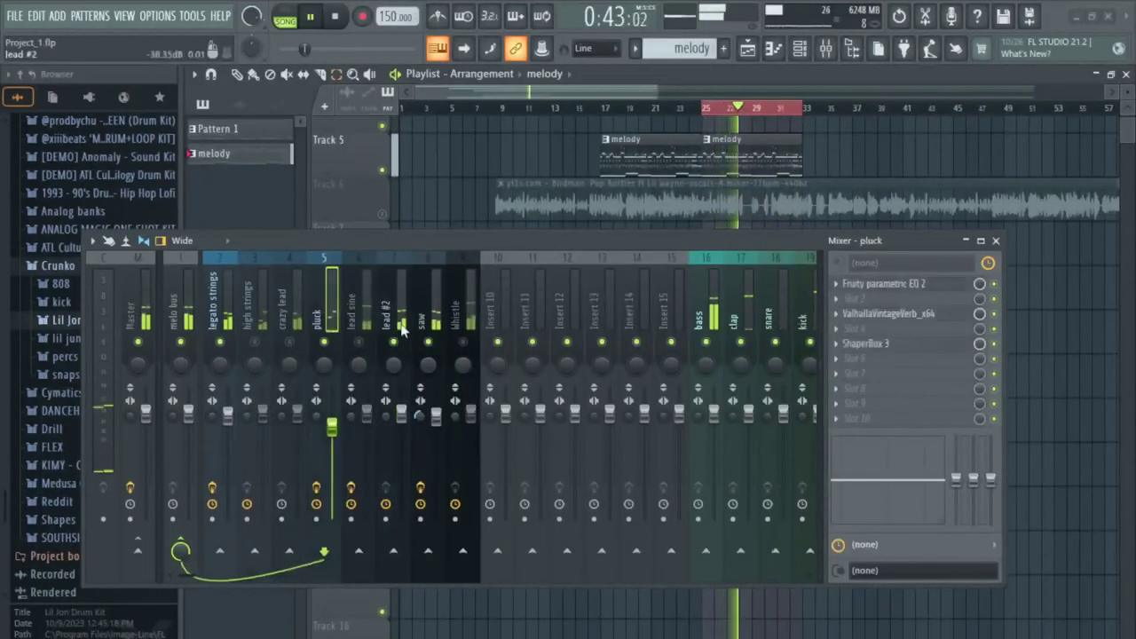
left_click(387, 322)
right_click(327, 555)
left_click(389, 580)
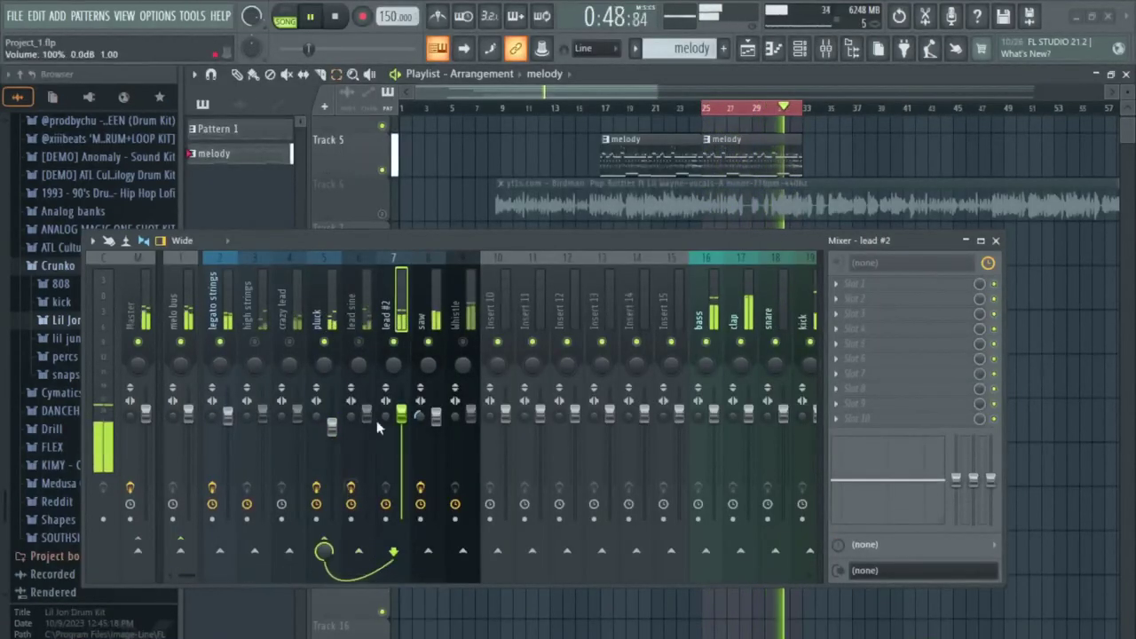
- Compare the pluck and lead #2 mixer tracks while toggling mutes on the neighbouring melody layers
left_click(317, 300)
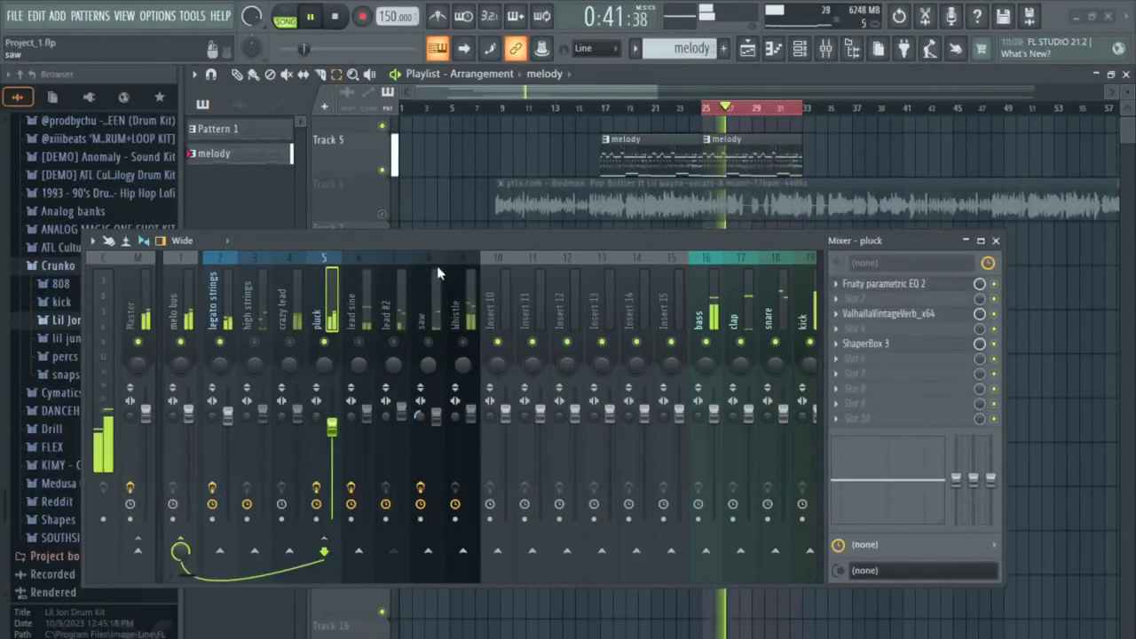
left_click(295, 344)
left_click(404, 334)
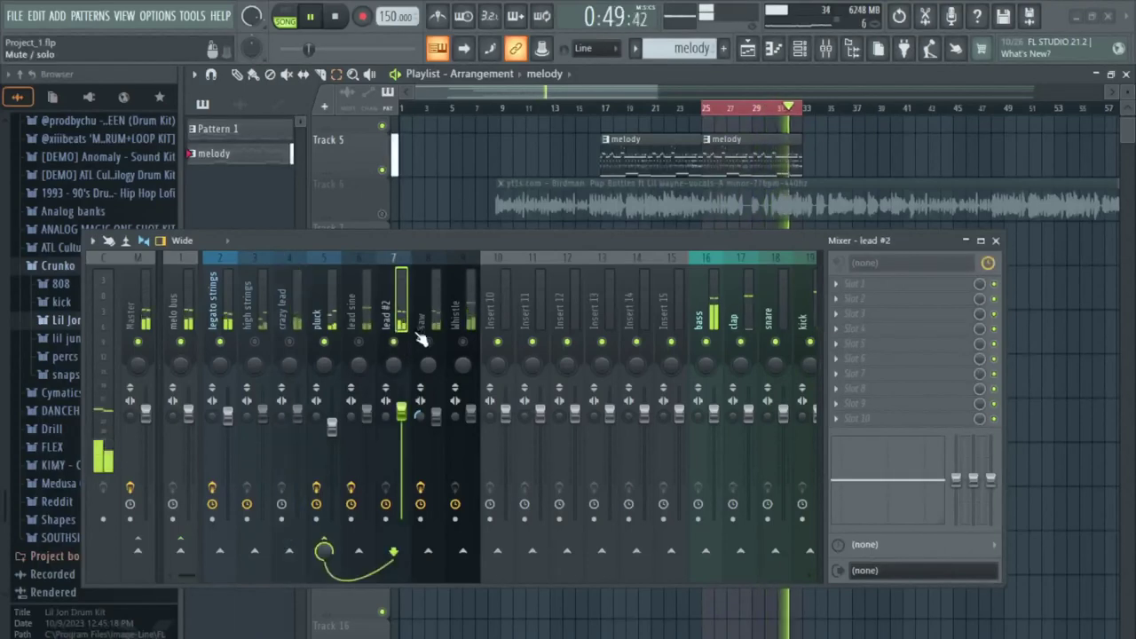
left_click(365, 343)
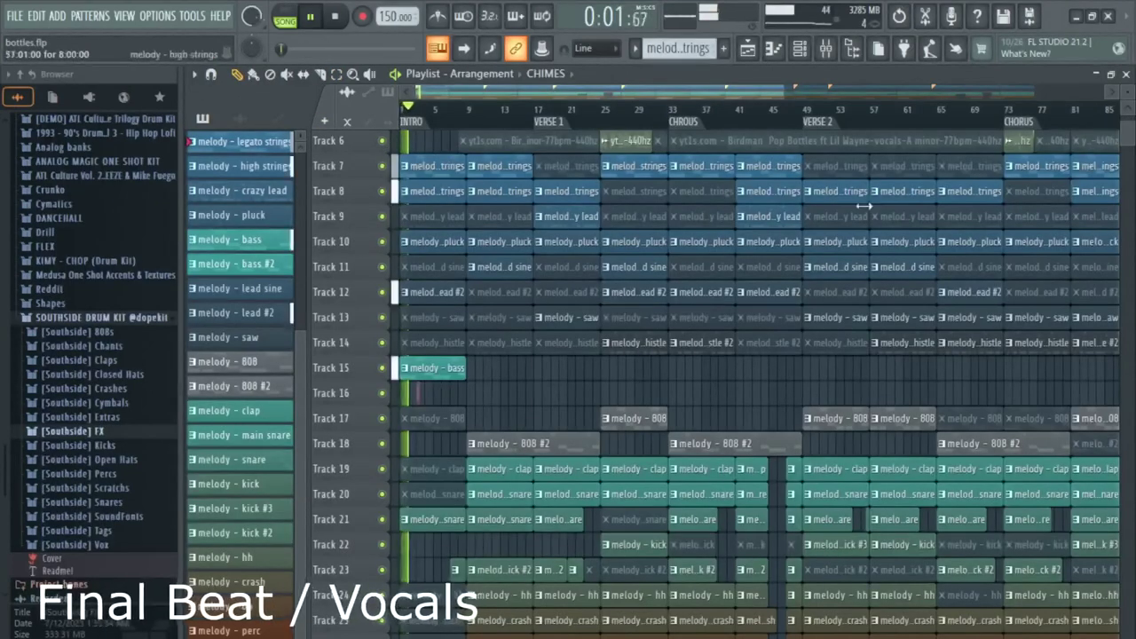
- Look over the finished bottles.flp playlist arrangement during playback, selecting all of its clips and clearing that clip selection
scroll(855, 208, "down", 1)
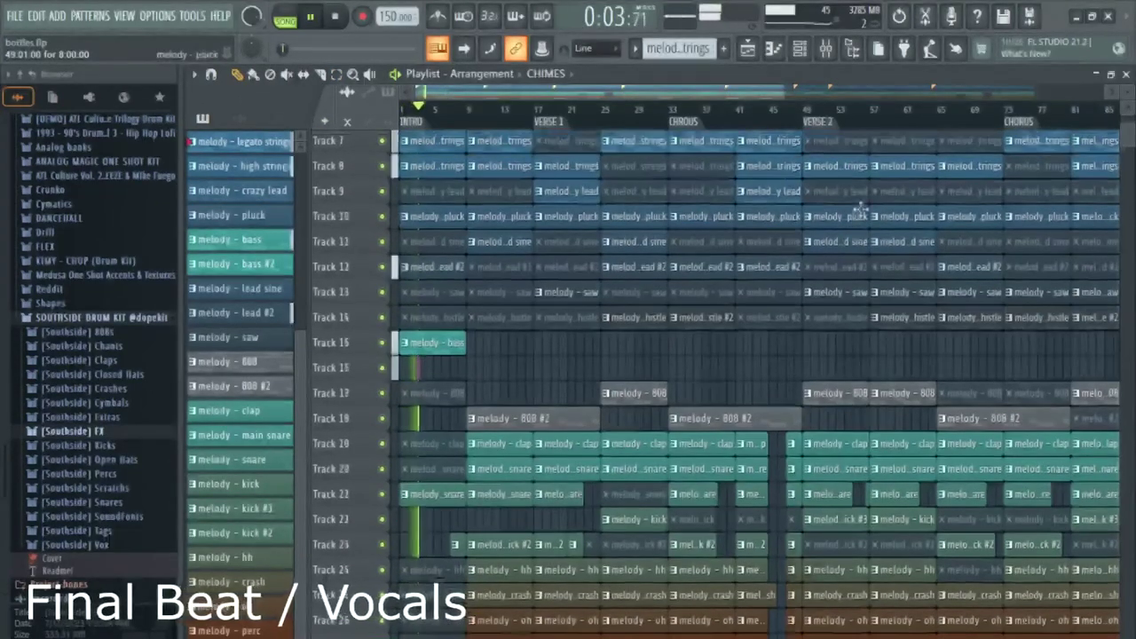
left_click_drag(1126, 108, 1126, 113)
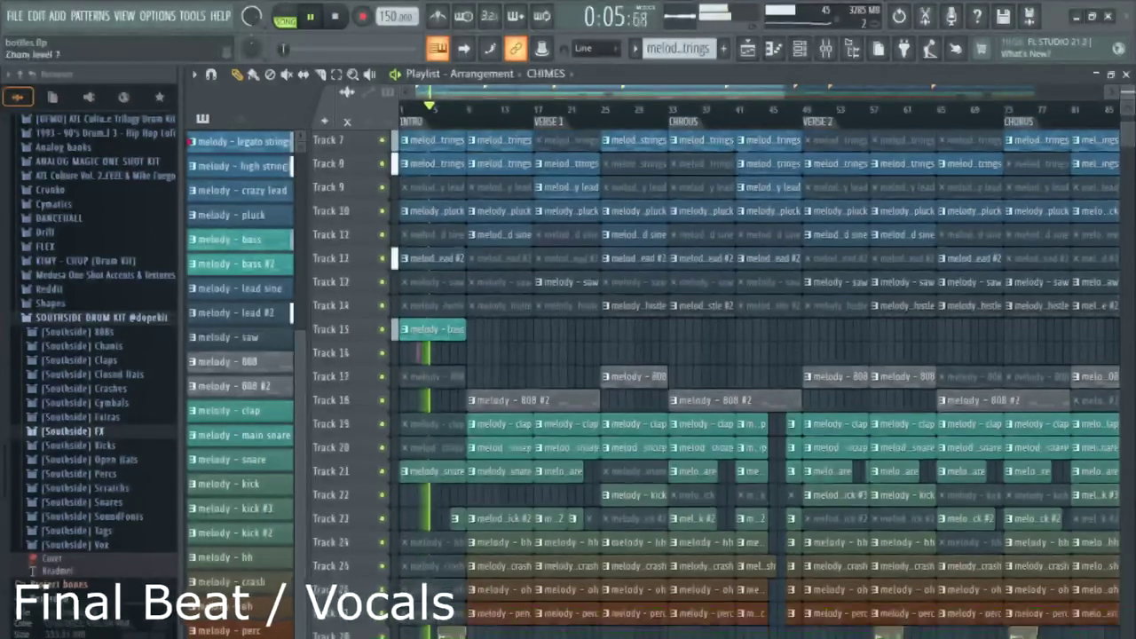
scroll(761, 189, "up", 1)
scroll(761, 189, "up", 2)
scroll(761, 189, "down", 3)
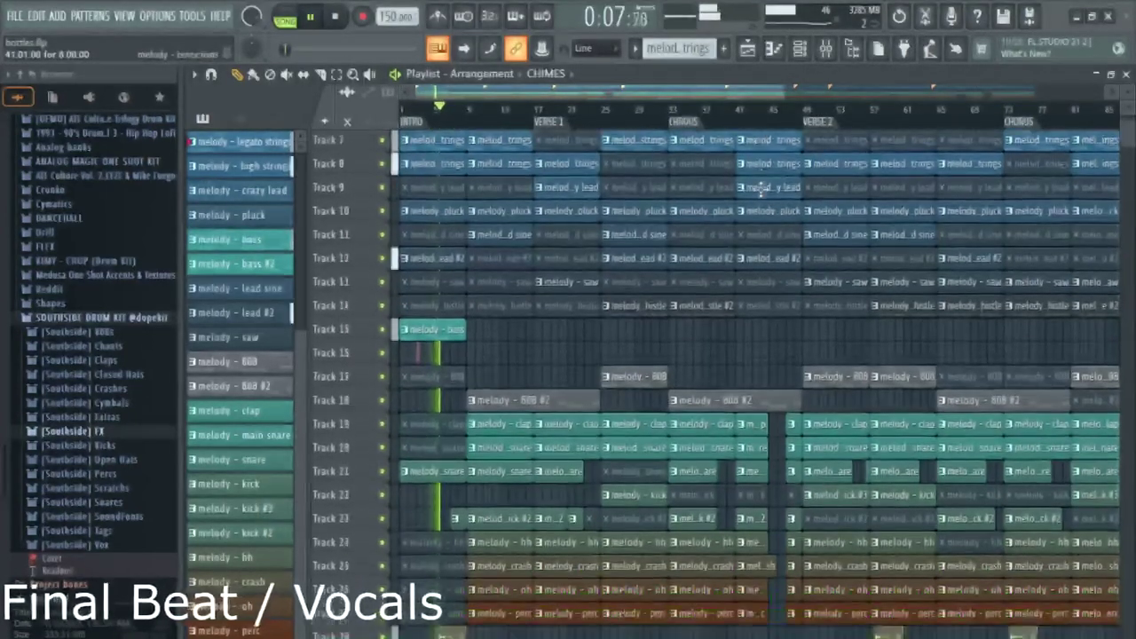
scroll(760, 189, "up", 1)
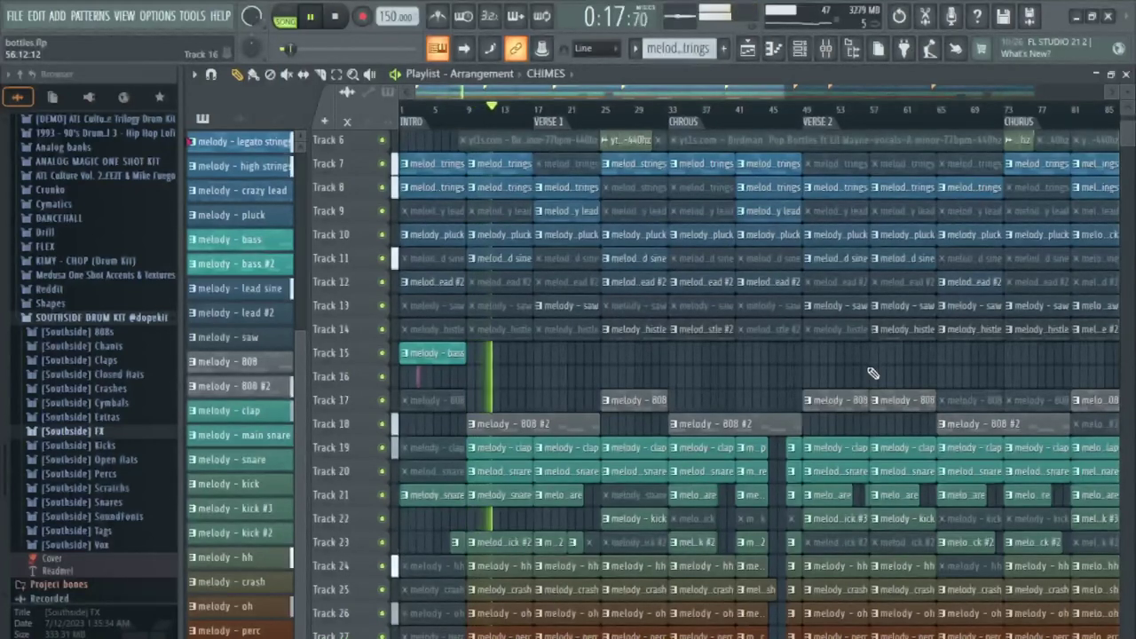
key("ctrl+a")
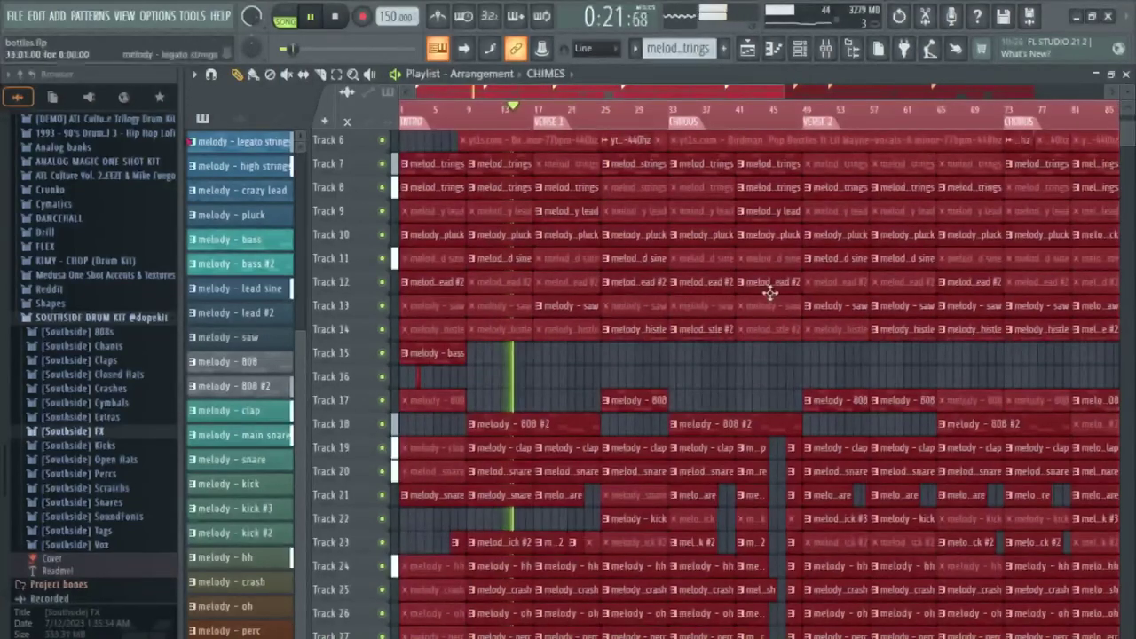
left_click(806, 365)
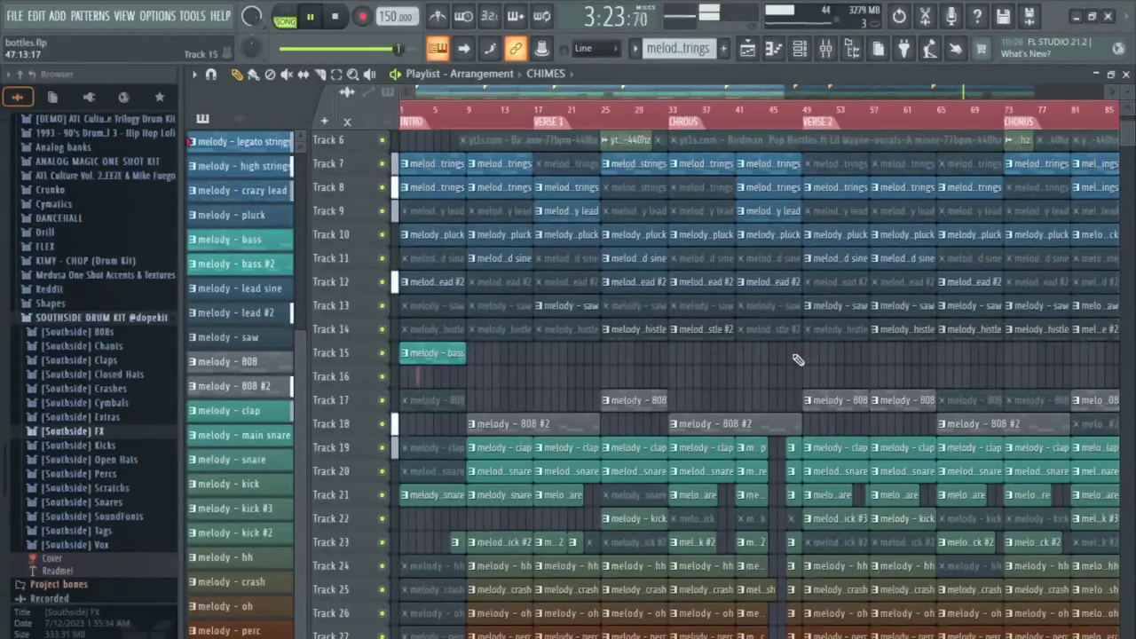
scroll(781, 284, "up", 2)
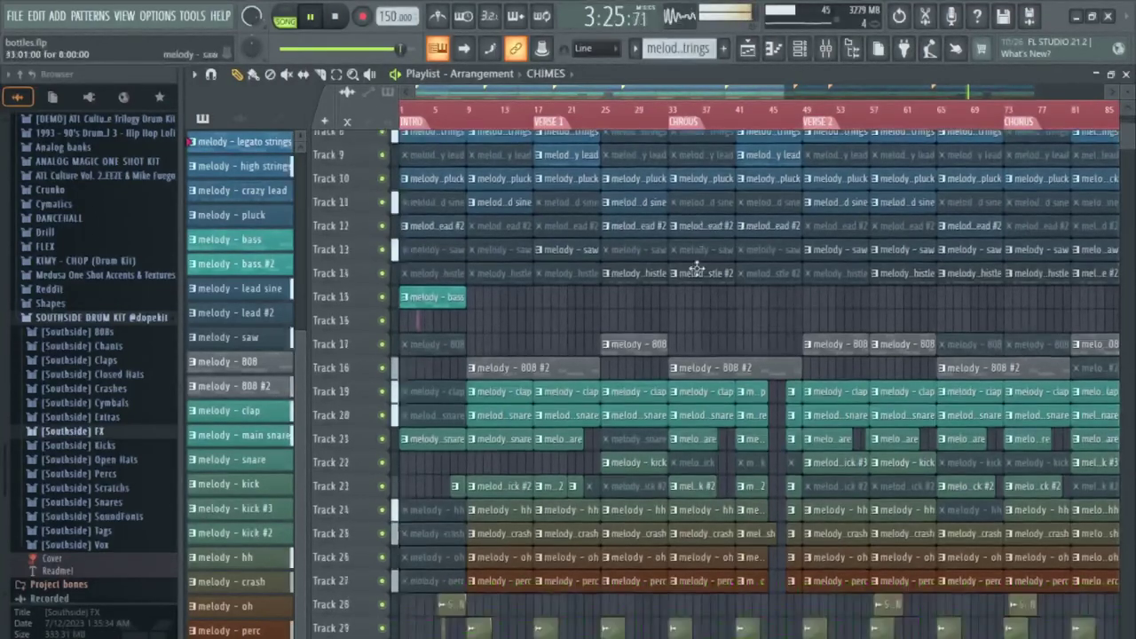
scroll(803, 133, "down", 4)
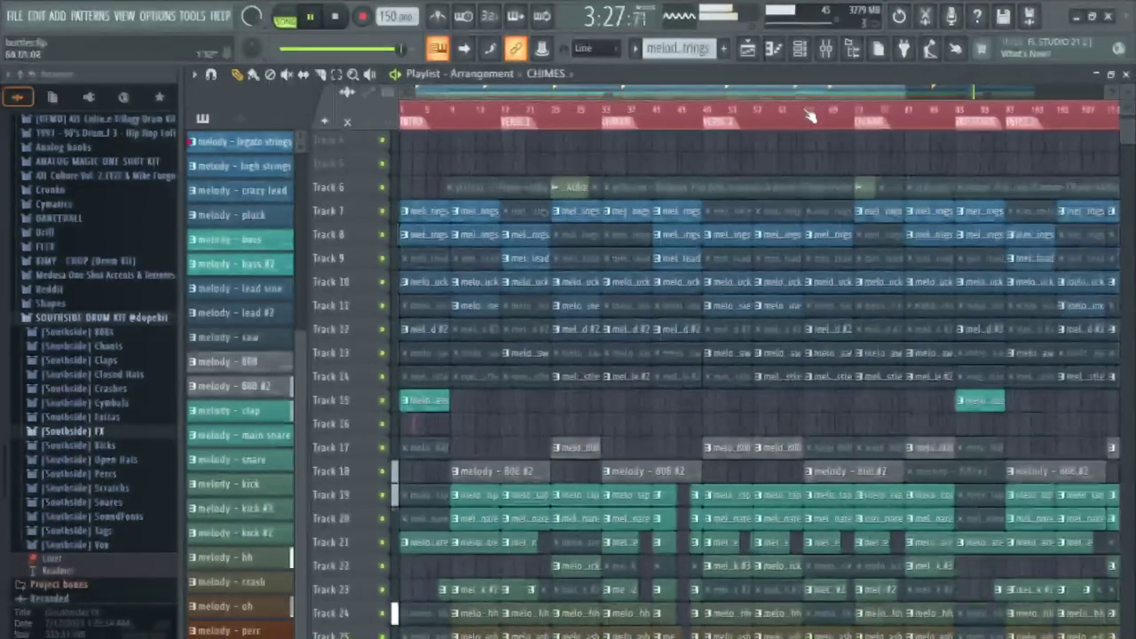